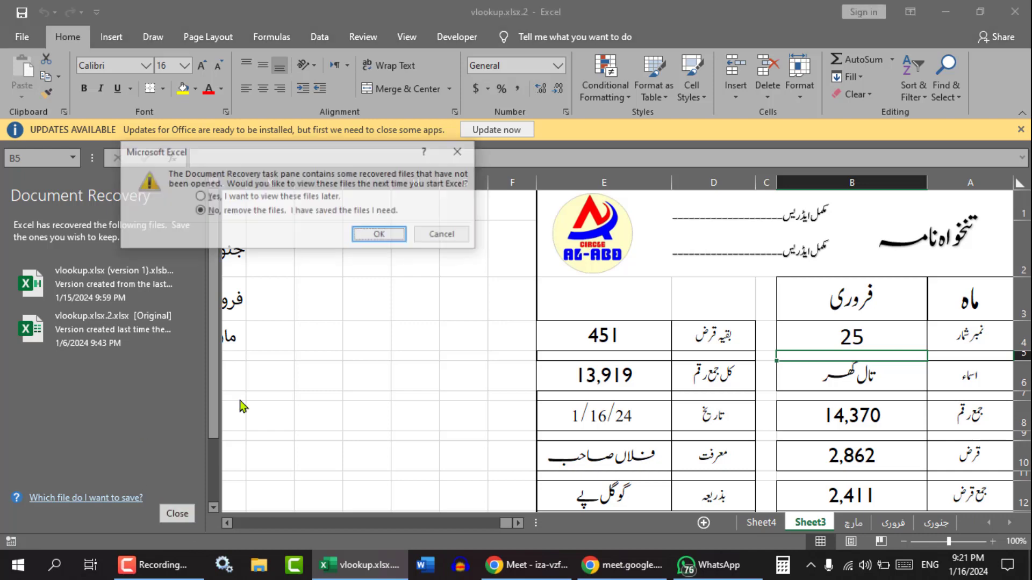
# Remove the unopened recovered files instead of keeping them for the next start, and dismiss the Office updates notice.
pyautogui.click(335, 212)
pyautogui.click(352, 236)
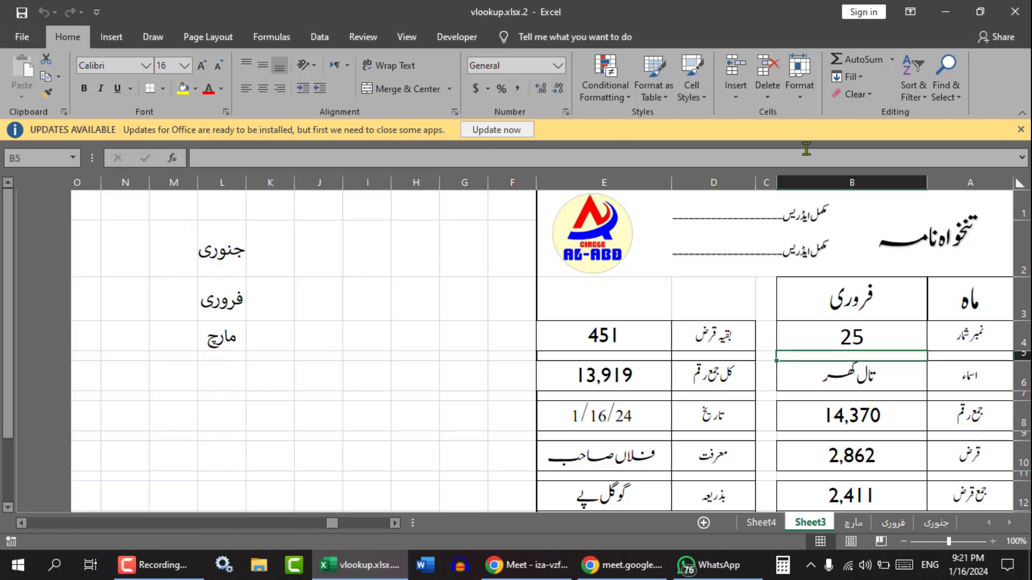
pyautogui.click(1020, 130)
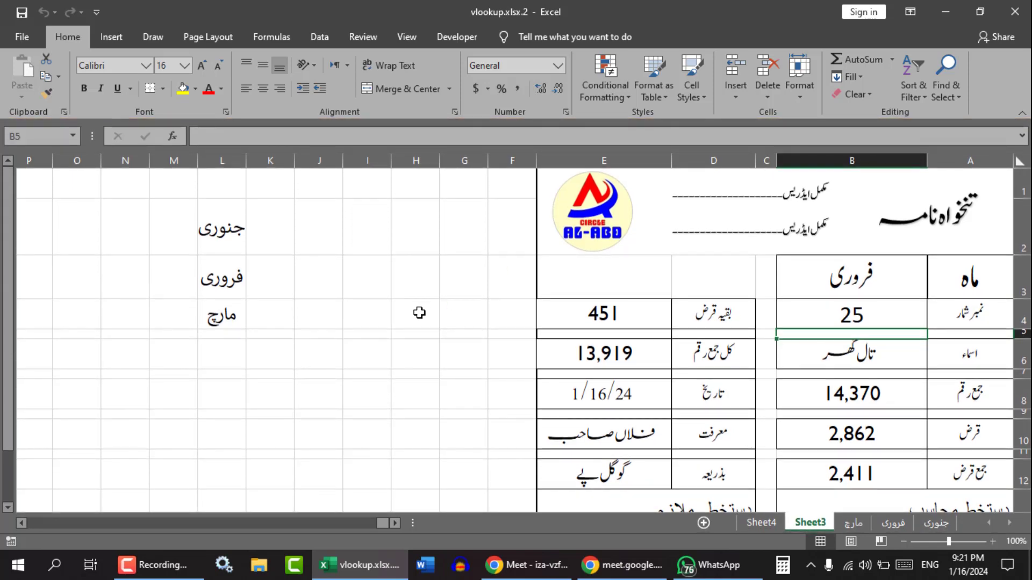
# Look over Sheet3 and the مارچ sheet, and open the recent workbook Book1 to view its contents.
pyautogui.click(419, 313)
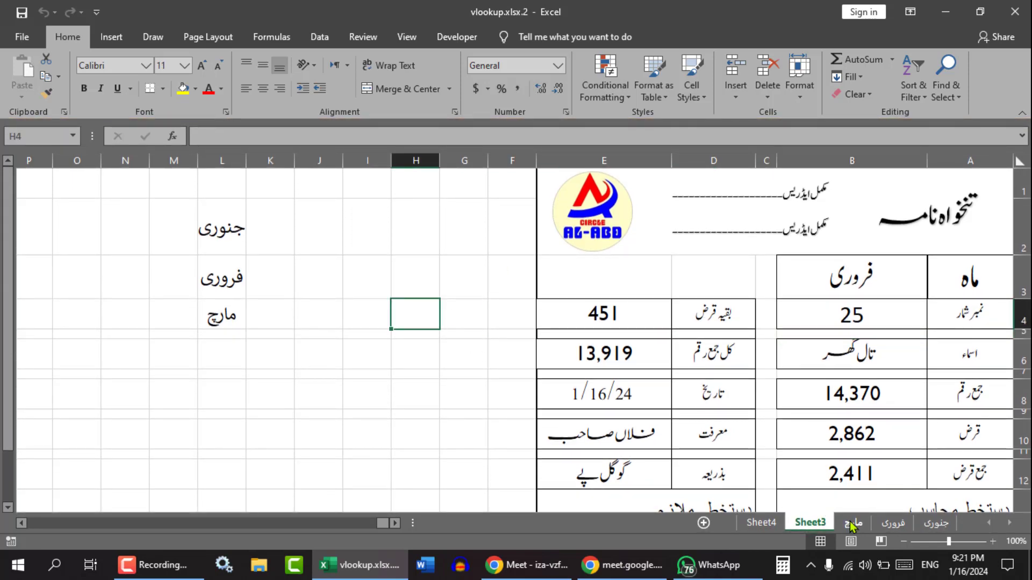
pyautogui.scroll(-1, 811, 498)
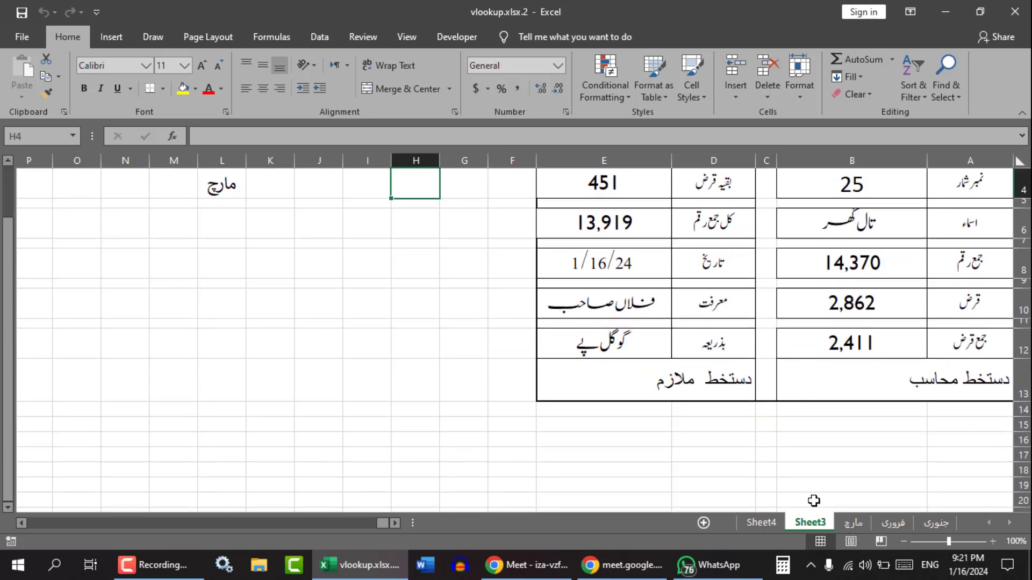
pyautogui.click(853, 523)
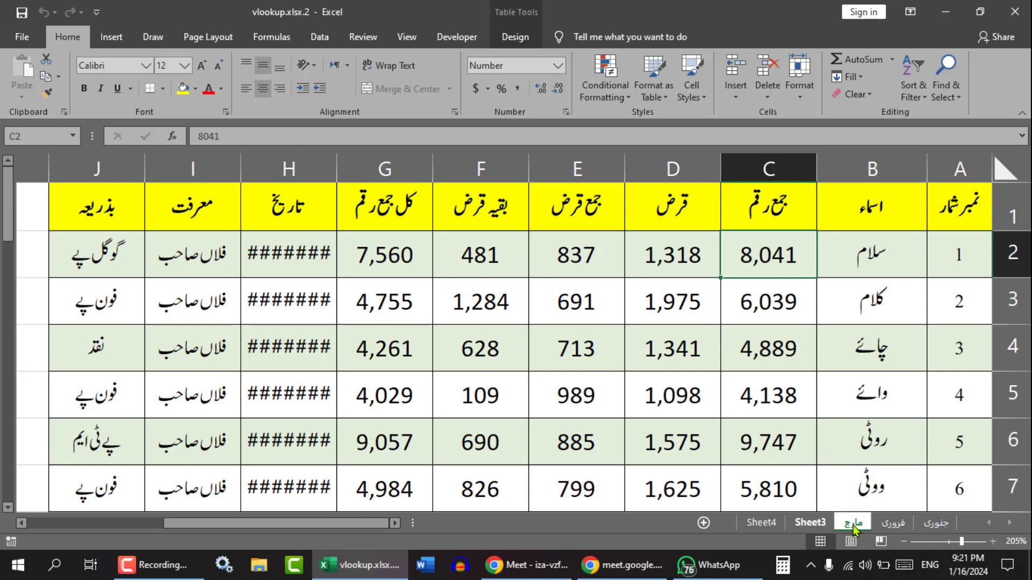
pyautogui.click(22, 37)
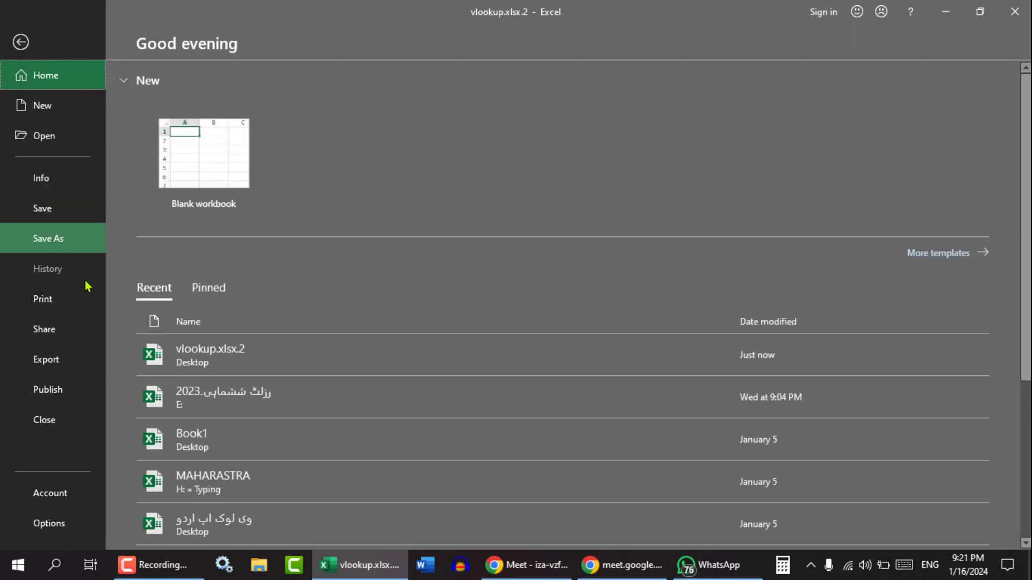
pyautogui.click(203, 438)
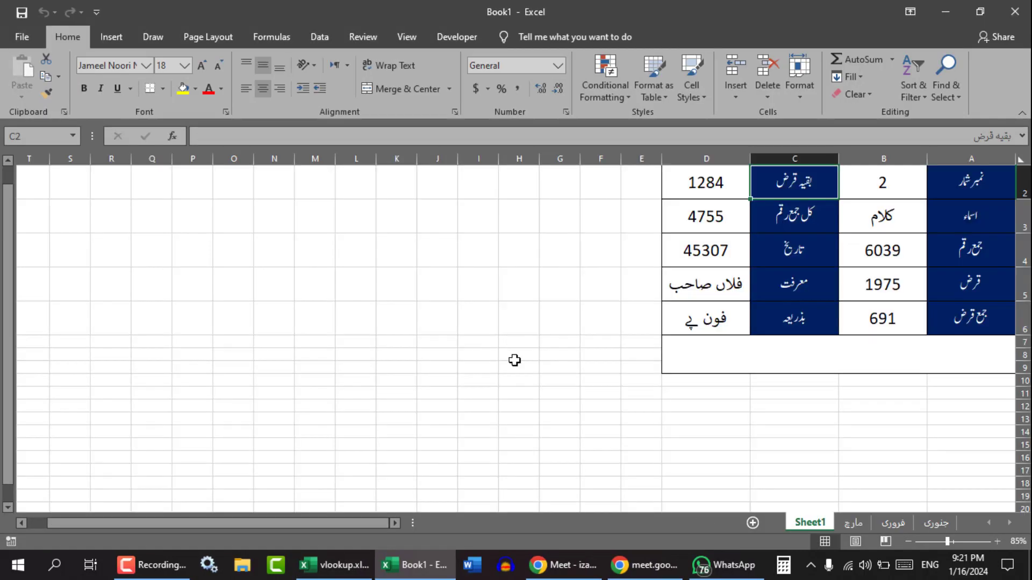
pyautogui.scroll(1, 625, 434)
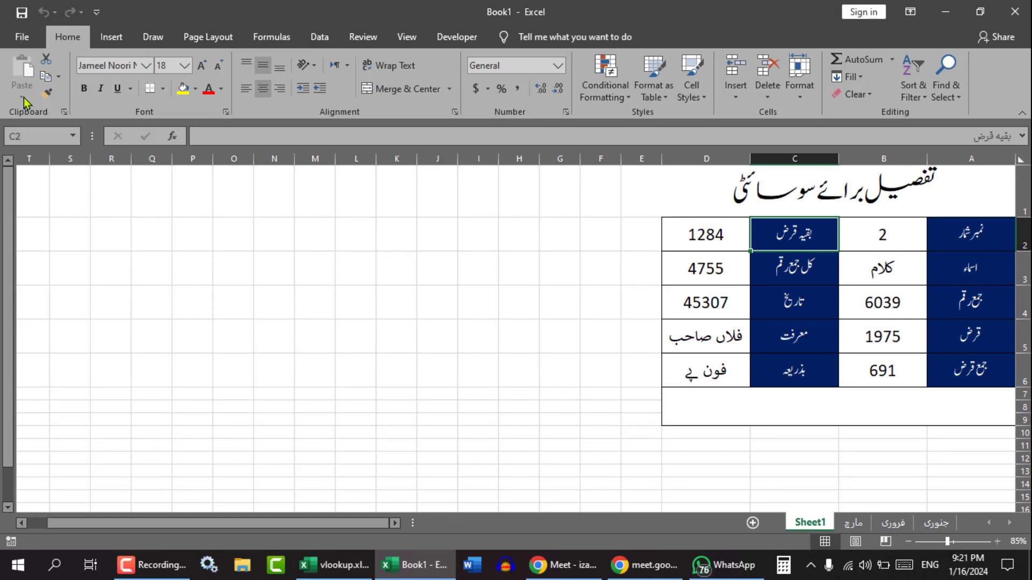
# Return to the vlookup.xlsx.2 workbook and examine Sheet4, Sheet3 and the مارچ sheet.
pyautogui.click(22, 36)
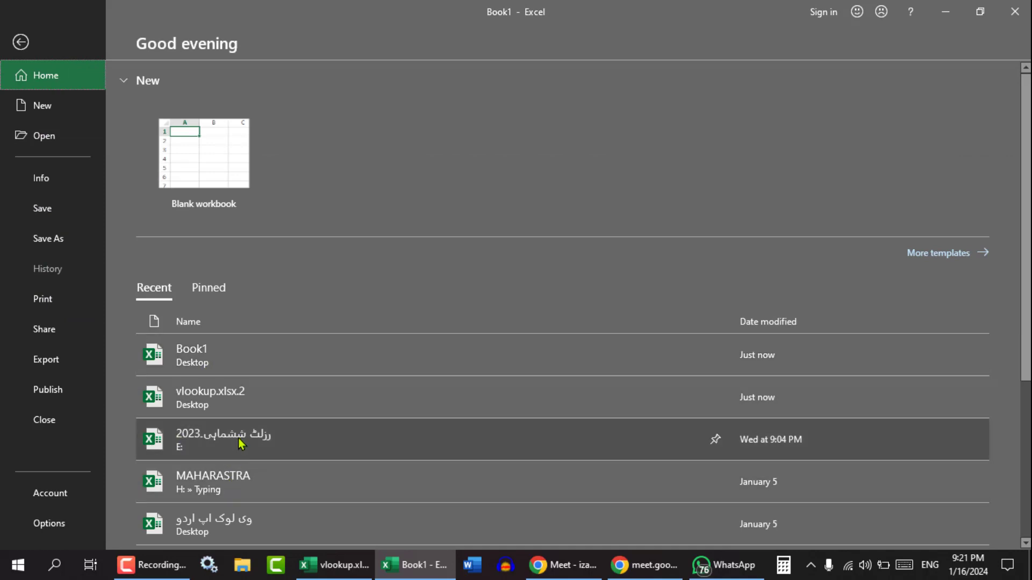
pyautogui.click(219, 397)
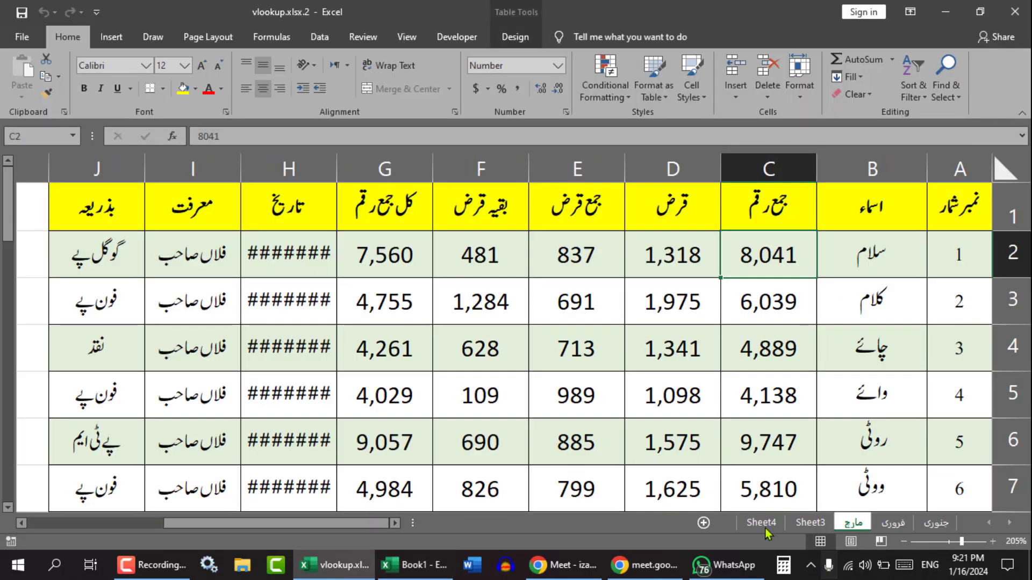
pyautogui.click(764, 527)
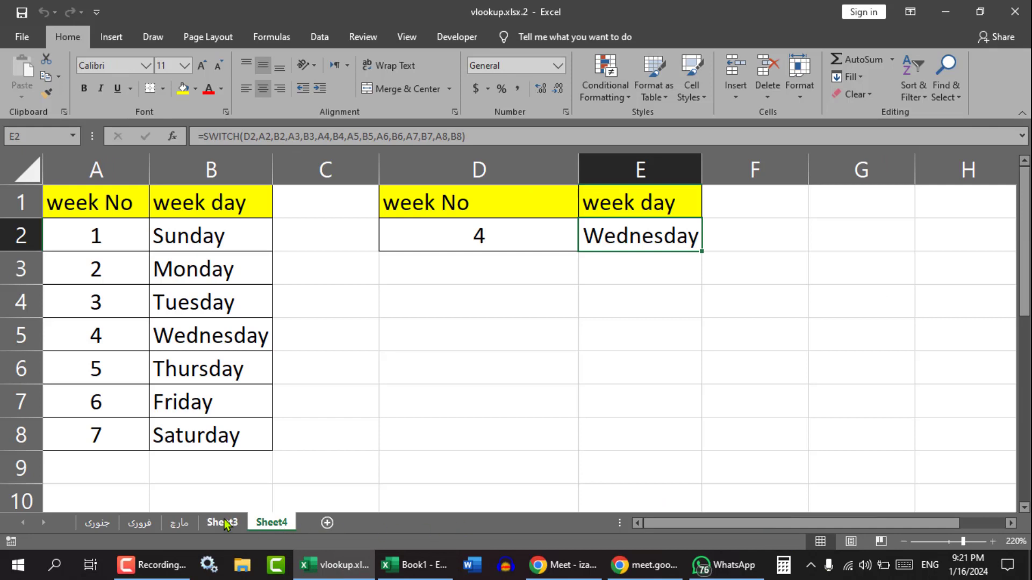
pyautogui.click(223, 523)
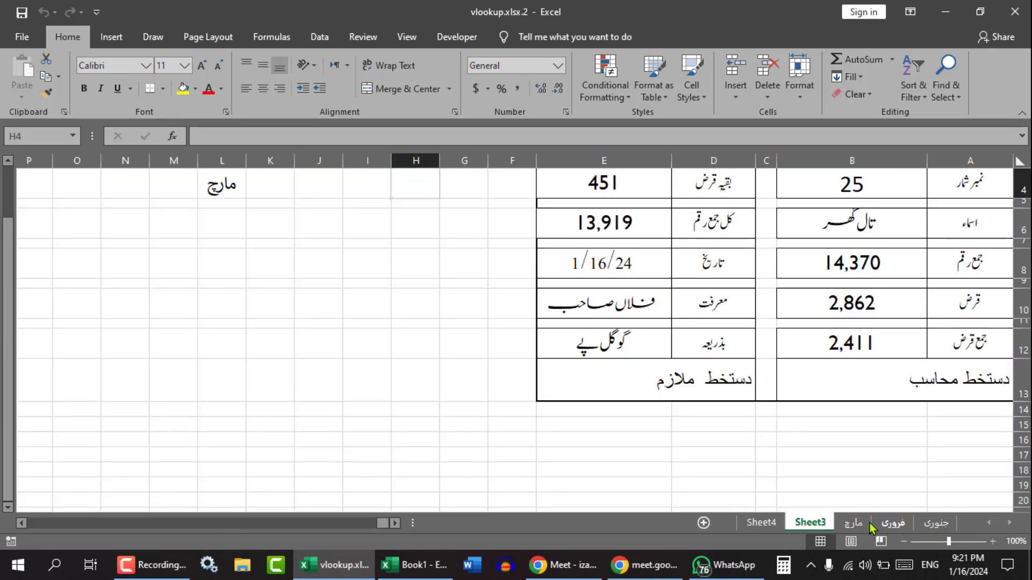
pyautogui.click(873, 524)
pyautogui.click(852, 523)
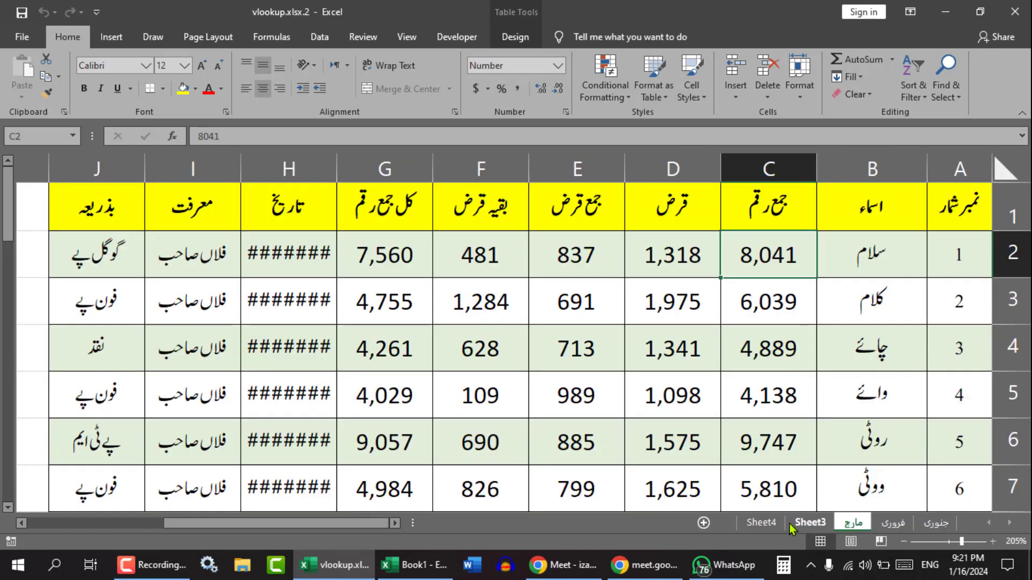
pyautogui.click(765, 524)
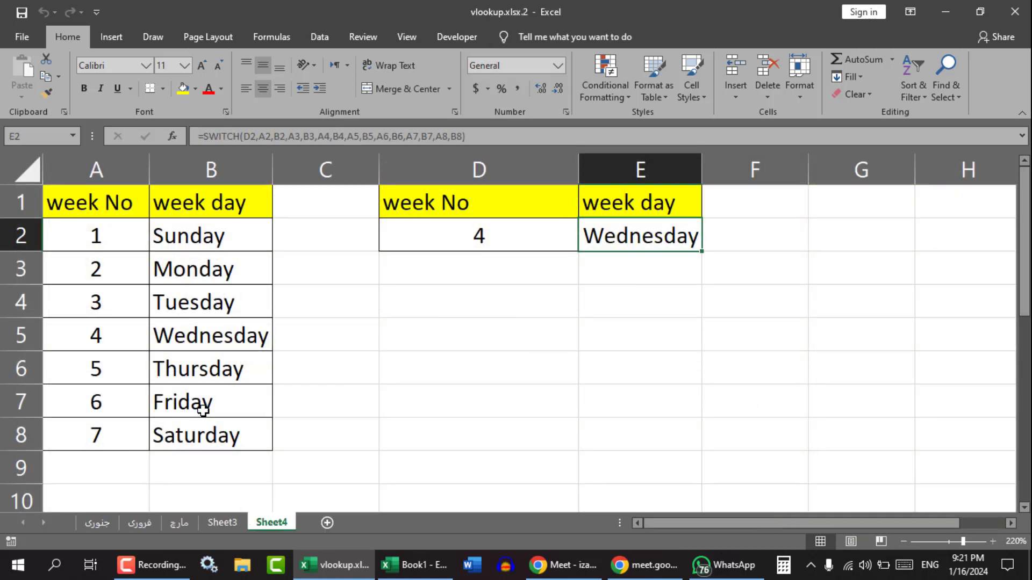
pyautogui.click(384, 395)
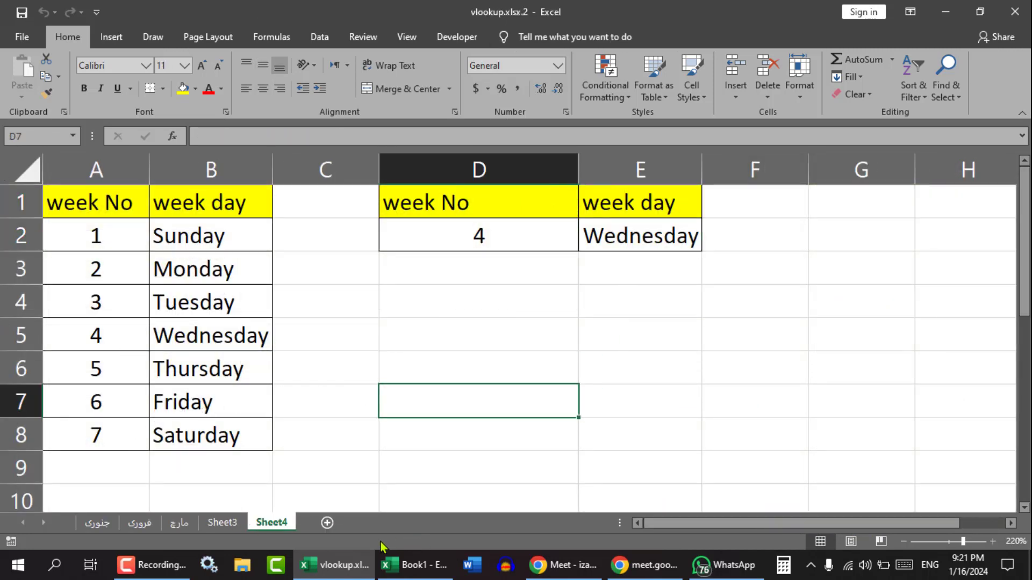
# Add a new worksheet after Sheet4 and enter the header "Name" in cell A1.
pyautogui.click(327, 524)
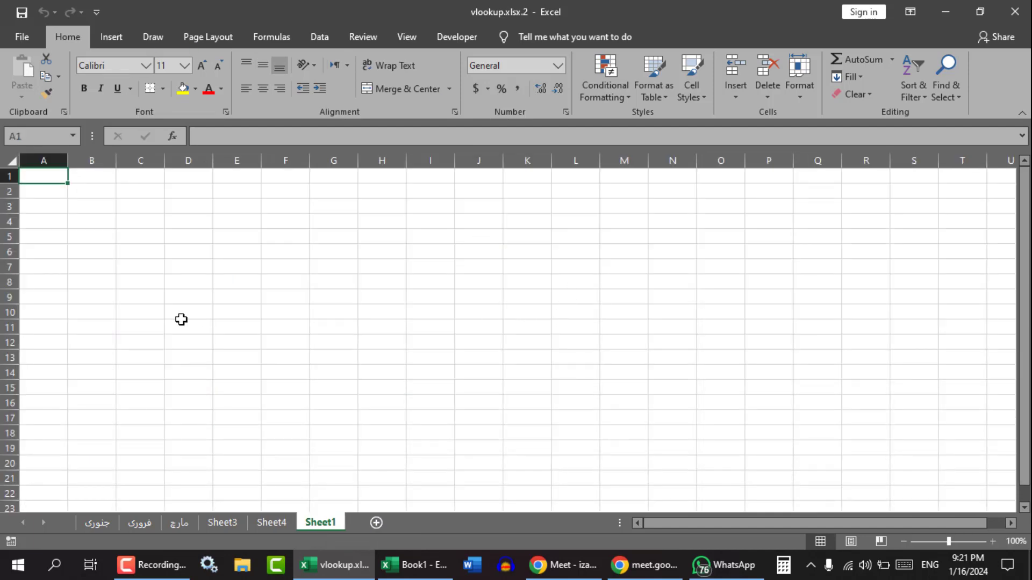
pyautogui.scroll(5, 145, 279)
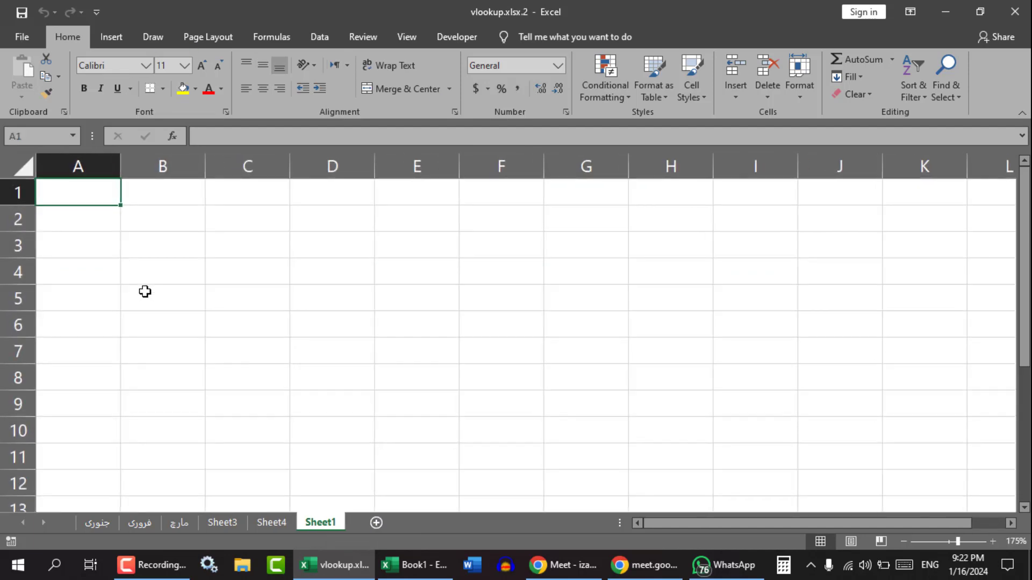
pyautogui.scroll(1, 145, 291)
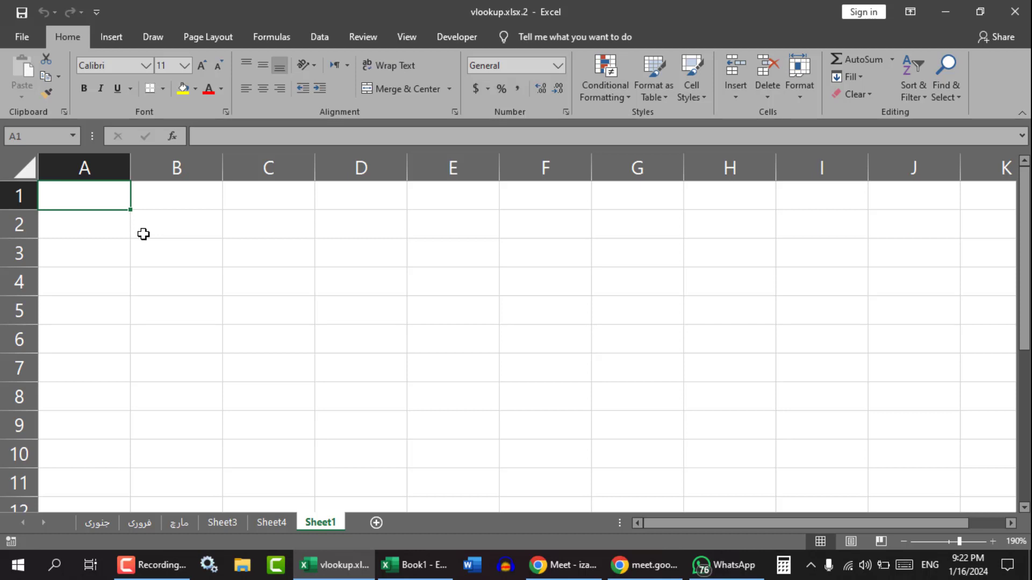
pyautogui.write('Name')
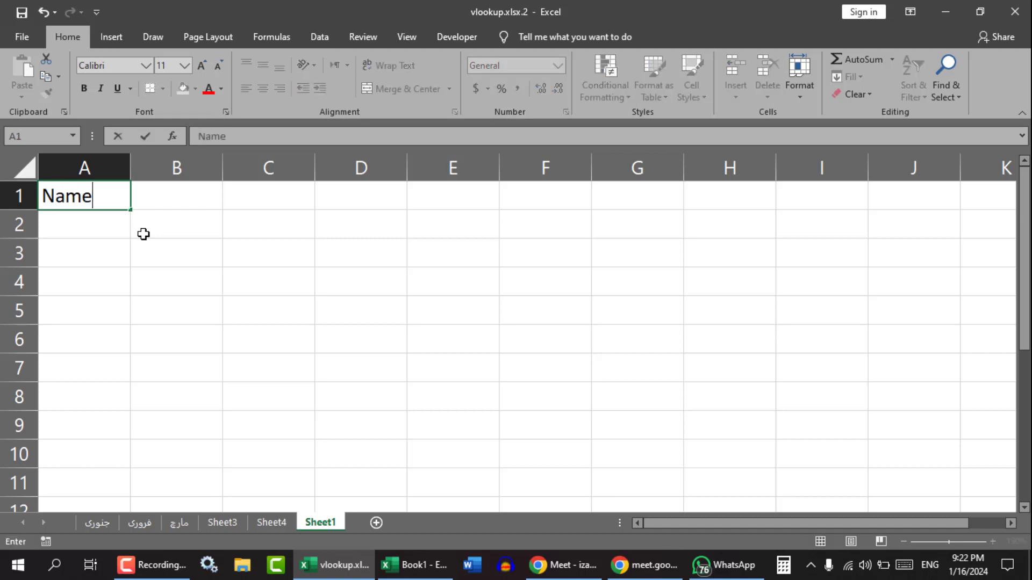
pyautogui.press('Tab')
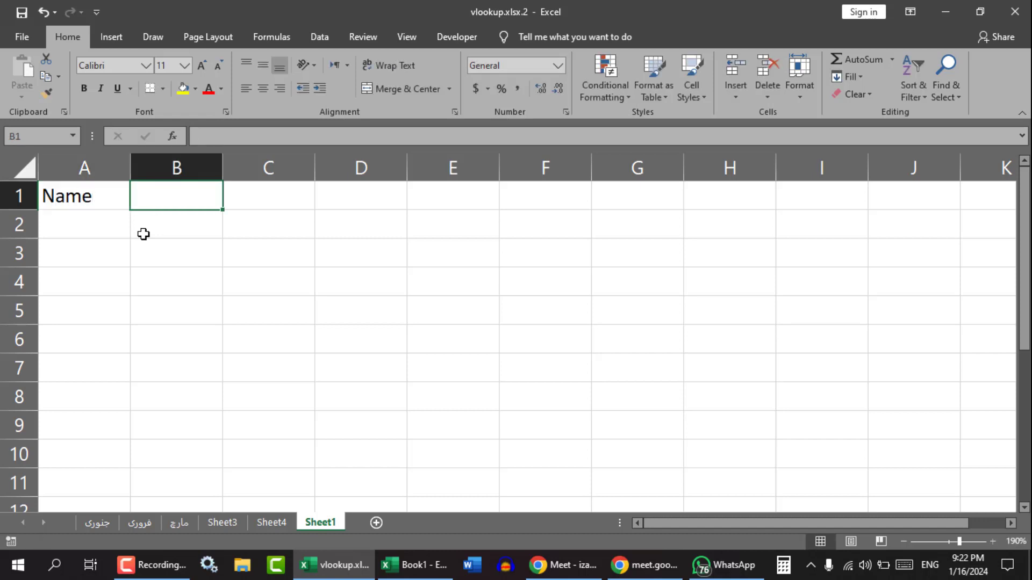
# Set the new sheet's direction to right-to-left and replace the header in A1 with the Urdu word نام.
pyautogui.click(221, 38)
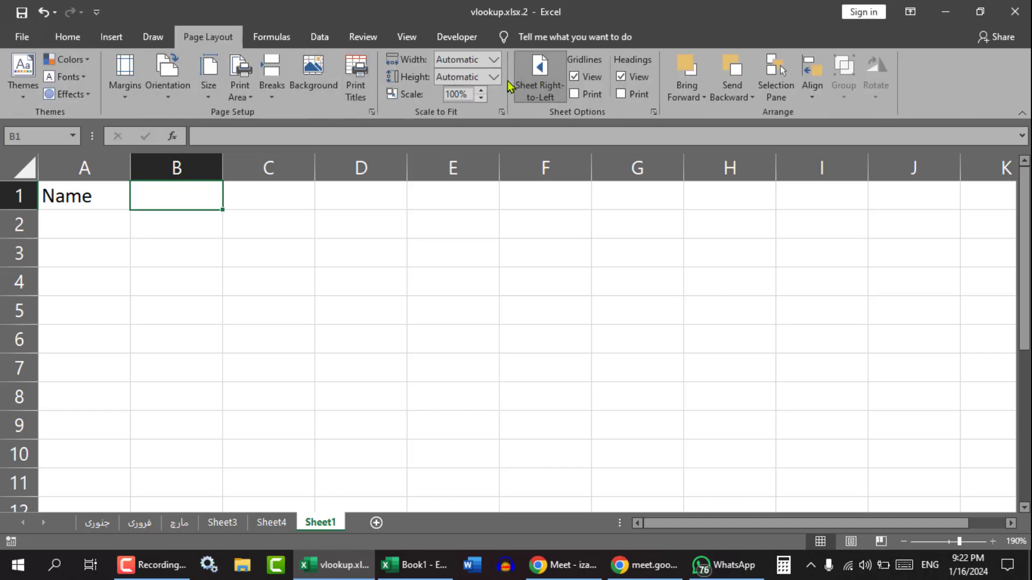
pyautogui.click(544, 86)
pyautogui.click(944, 196)
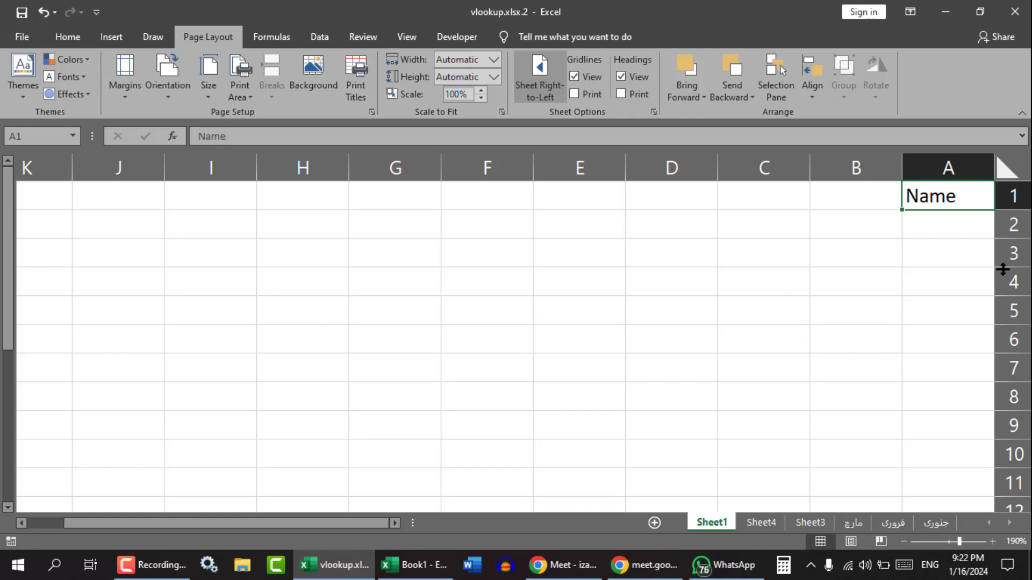
pyautogui.write('نام')
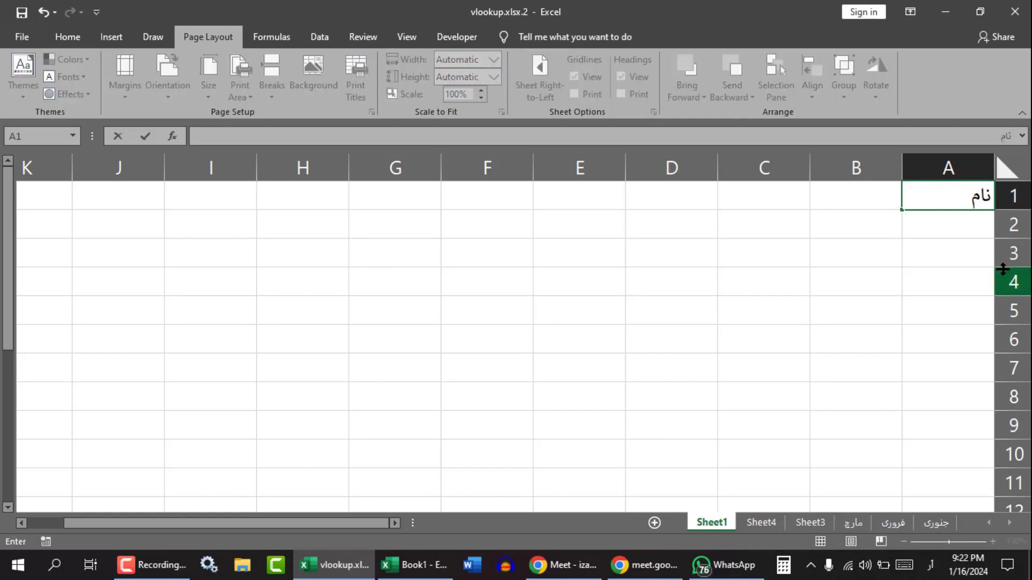
pyautogui.press('Tab')
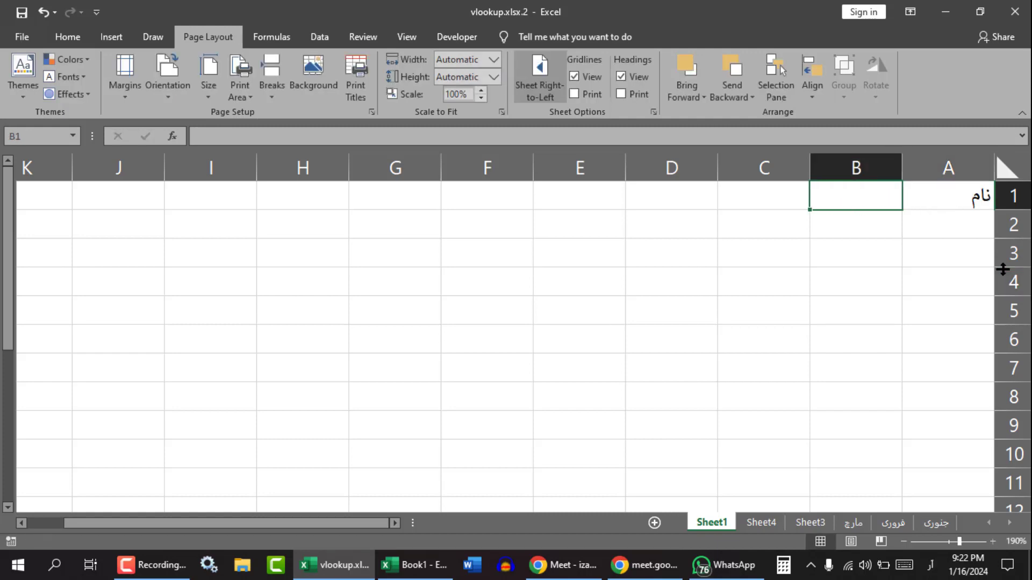
# Enter the headers شرط in B1 and رزلٹ in C1.
pyautogui.write('شرطط')
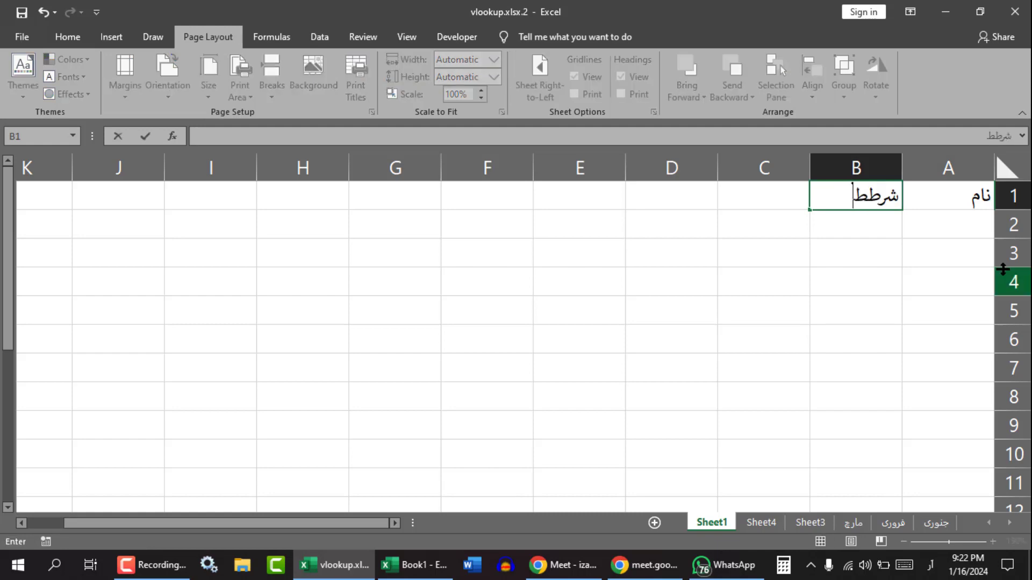
pyautogui.press('BackSpace')
pyautogui.press('Tab')
pyautogui.write('رزلٹ')
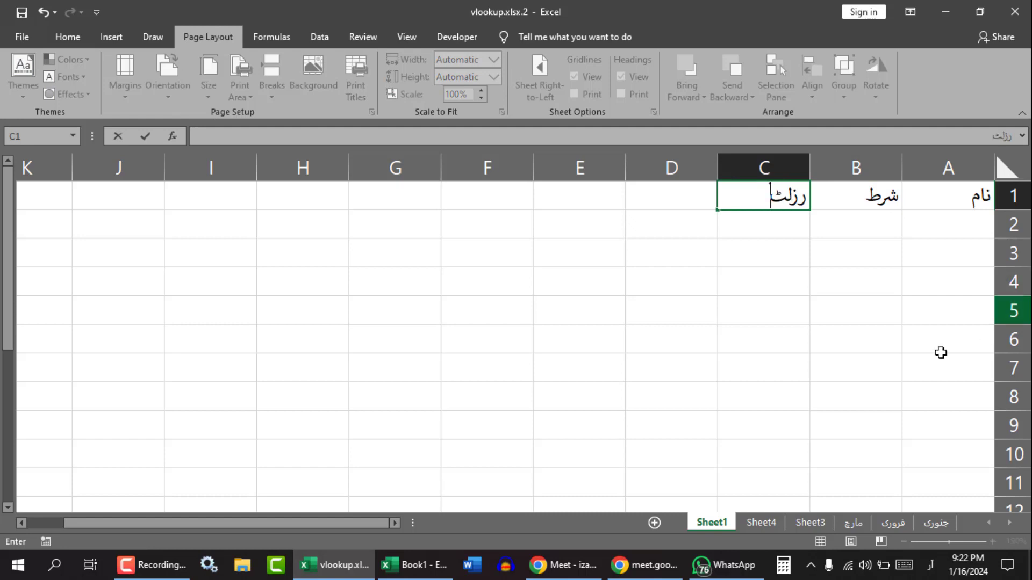
pyautogui.click(853, 369)
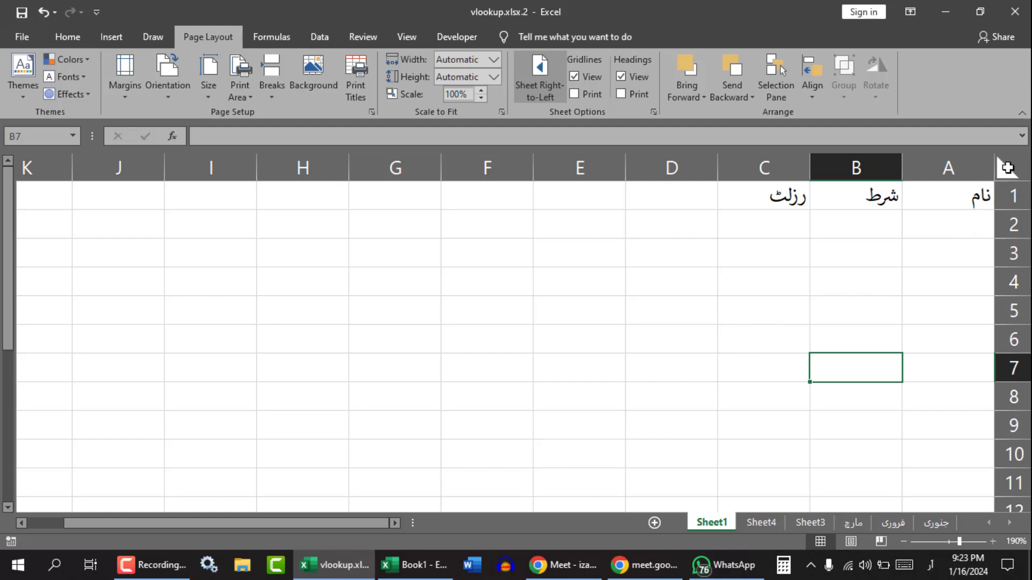
# Apply the Jameel Noori Nastaleeq font to all cells of the sheet and center them horizontally and vertically.
pyautogui.click(1006, 168)
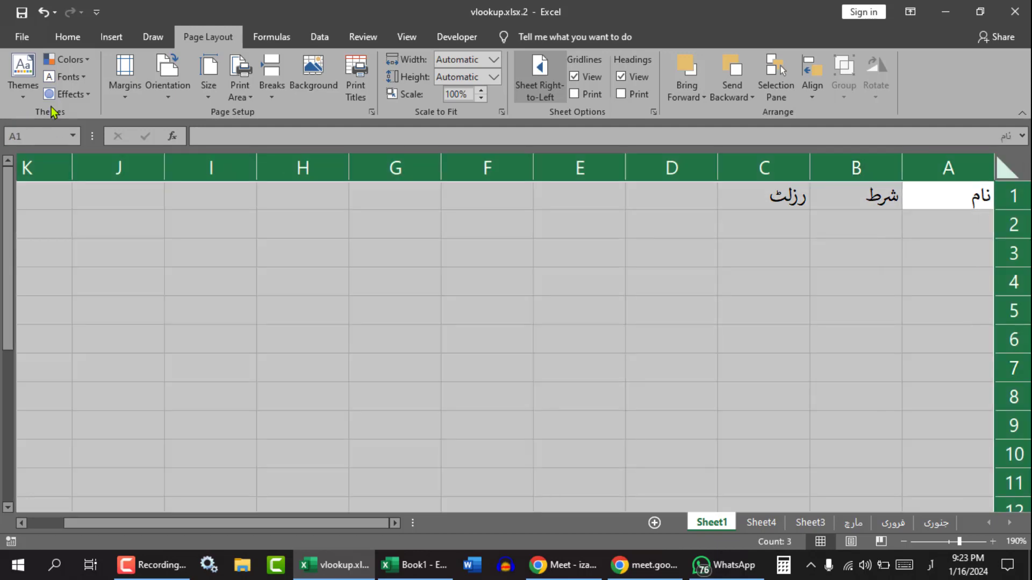
pyautogui.click(67, 36)
pyautogui.click(153, 67)
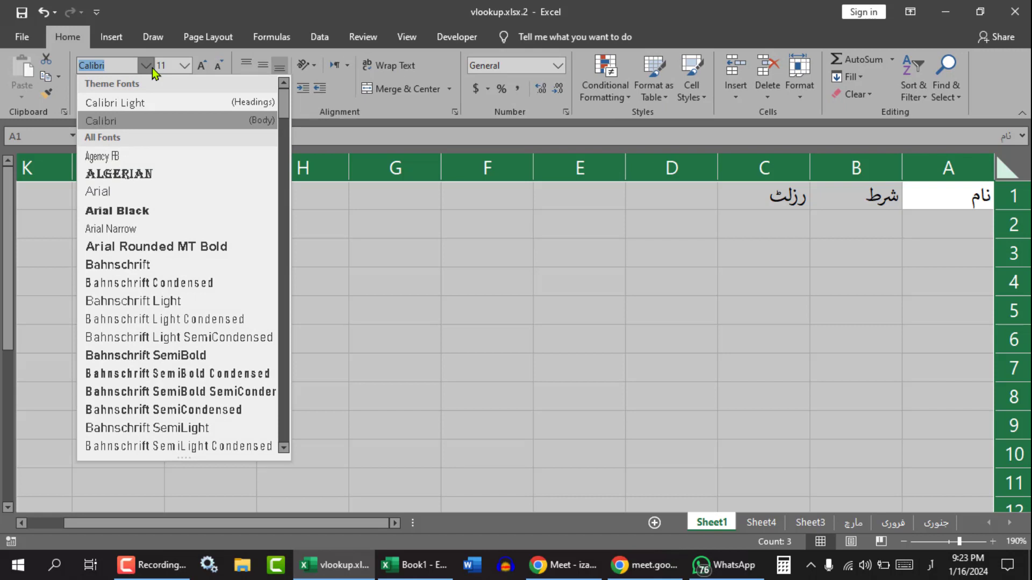
pyautogui.write('ج')
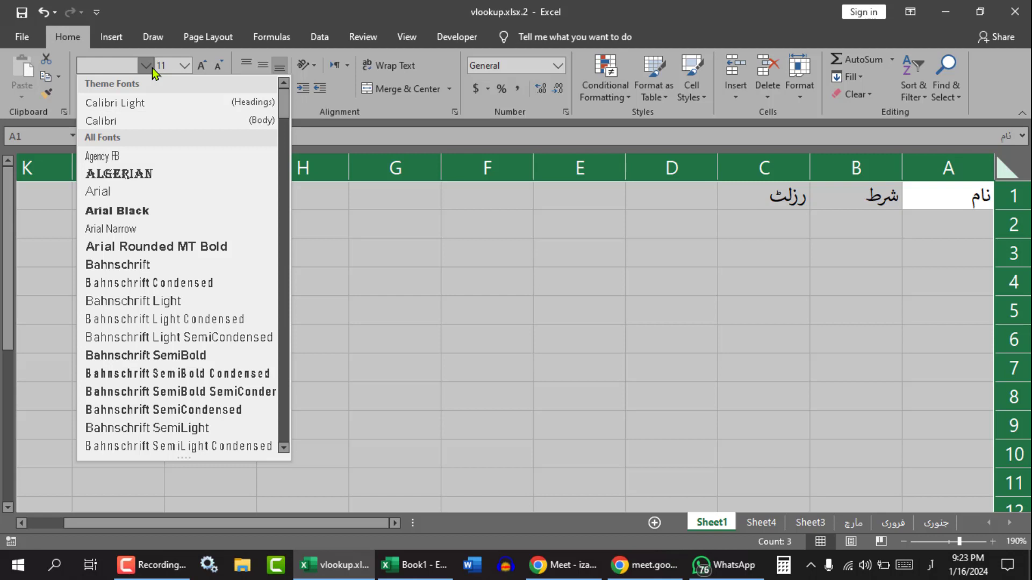
pyautogui.press('BackSpace')
pyautogui.hotkey('alt', 'shift')
pyautogui.write('Jameel Noori K')
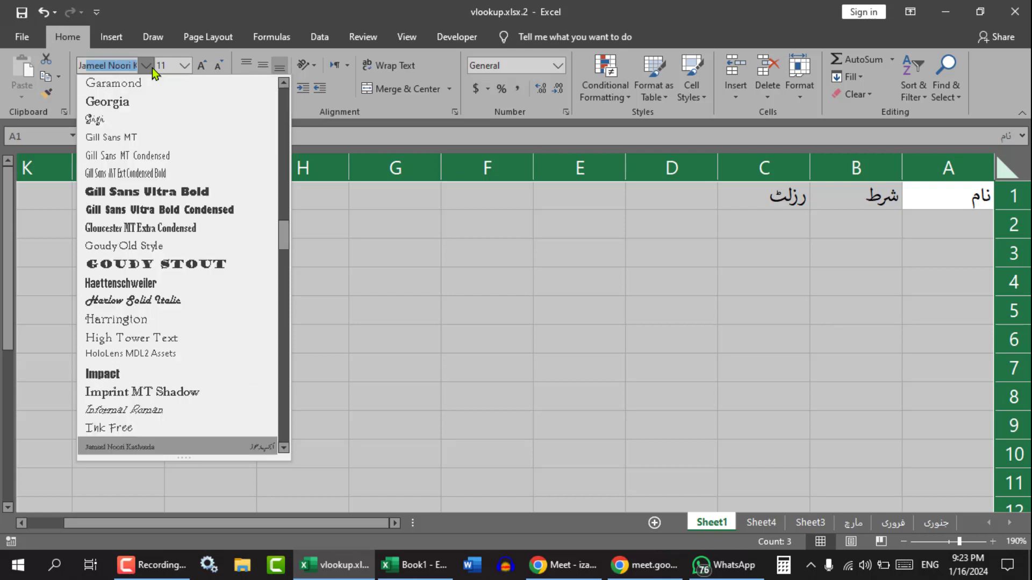
pyautogui.press('Down')
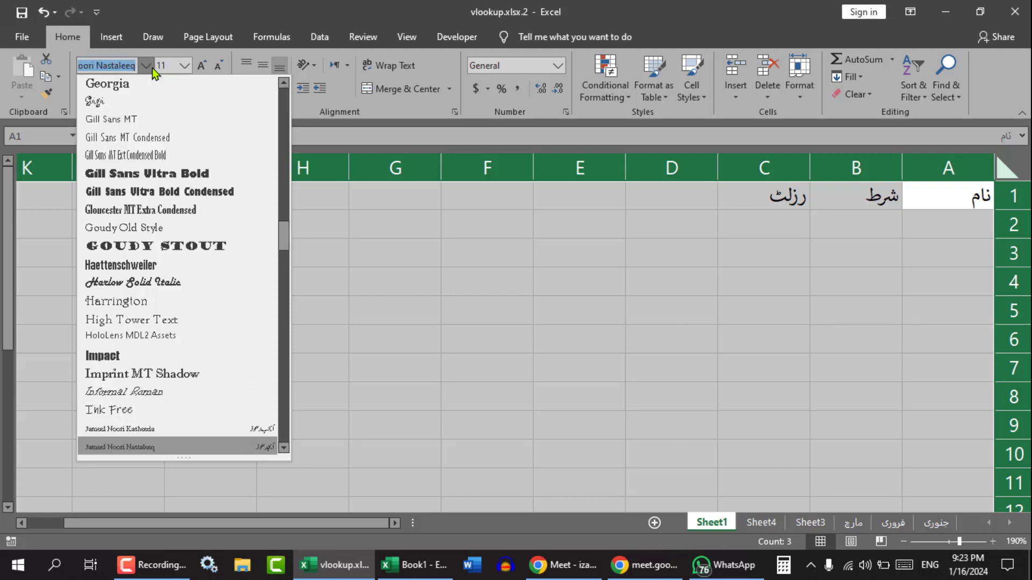
pyautogui.press('Return')
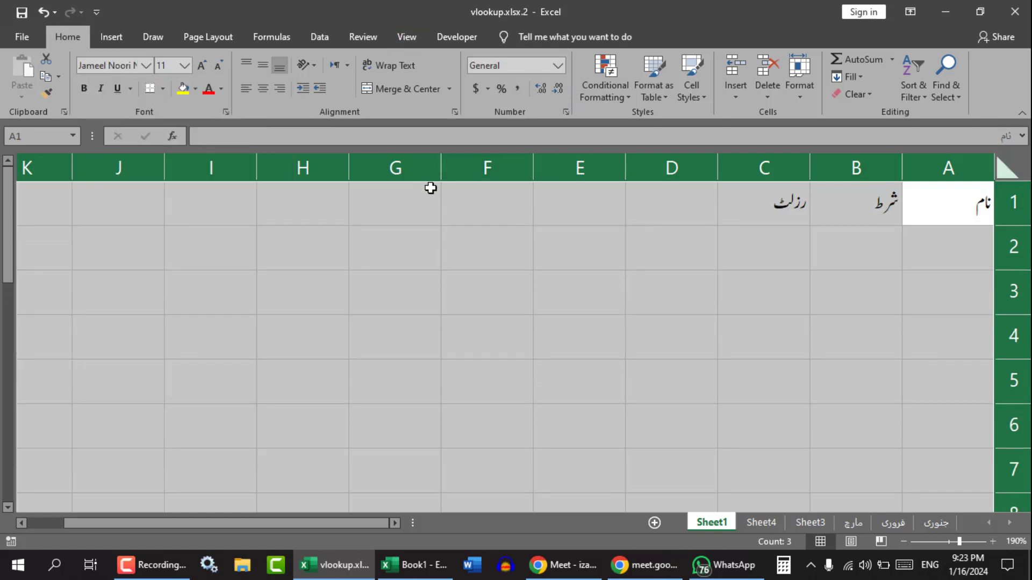
pyautogui.click(263, 88)
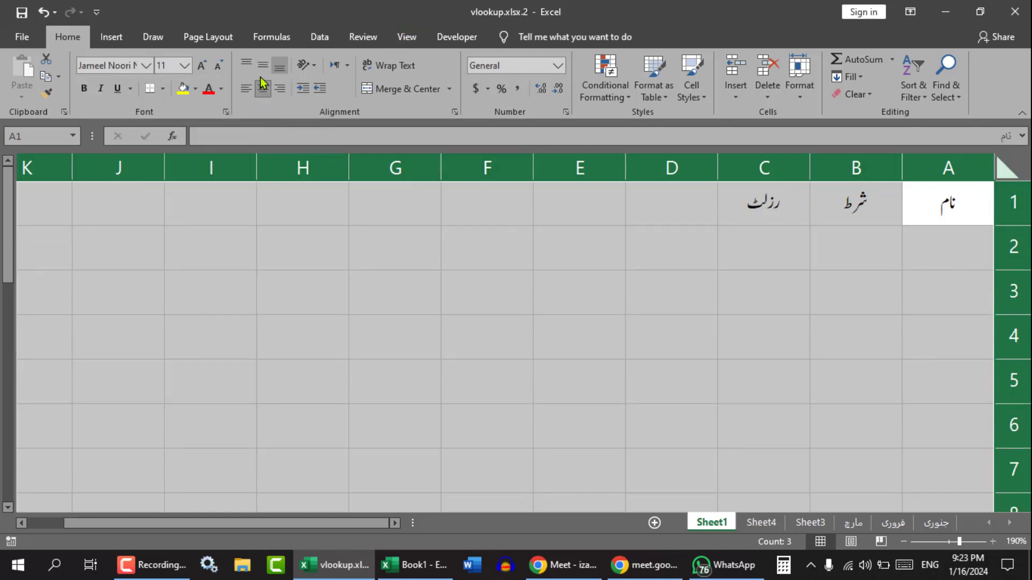
pyautogui.click(263, 67)
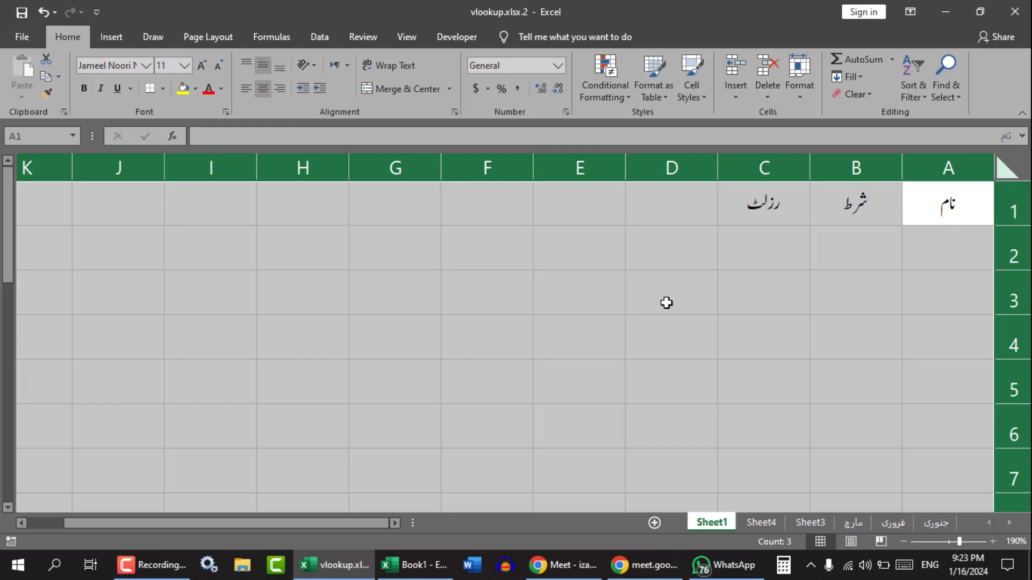
# Increase the font size of all cells on the sheet to 14.
pyautogui.click(202, 67)
pyautogui.click(202, 68)
pyautogui.click(731, 323)
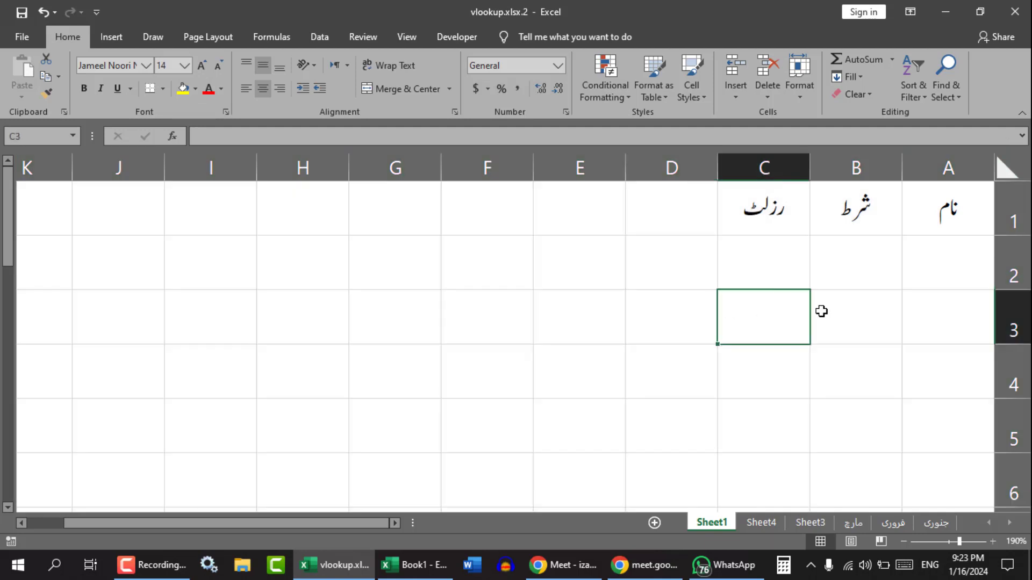
# Enter IF in A2, IF+AND in A3 and IF+OR in A4 under the نام header.
pyautogui.click(937, 269)
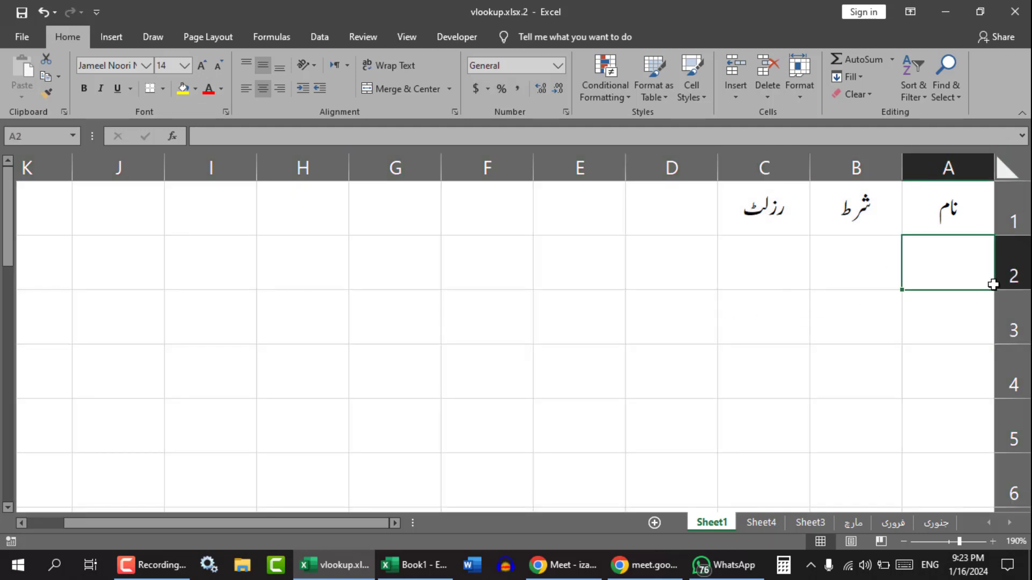
pyautogui.write('IF')
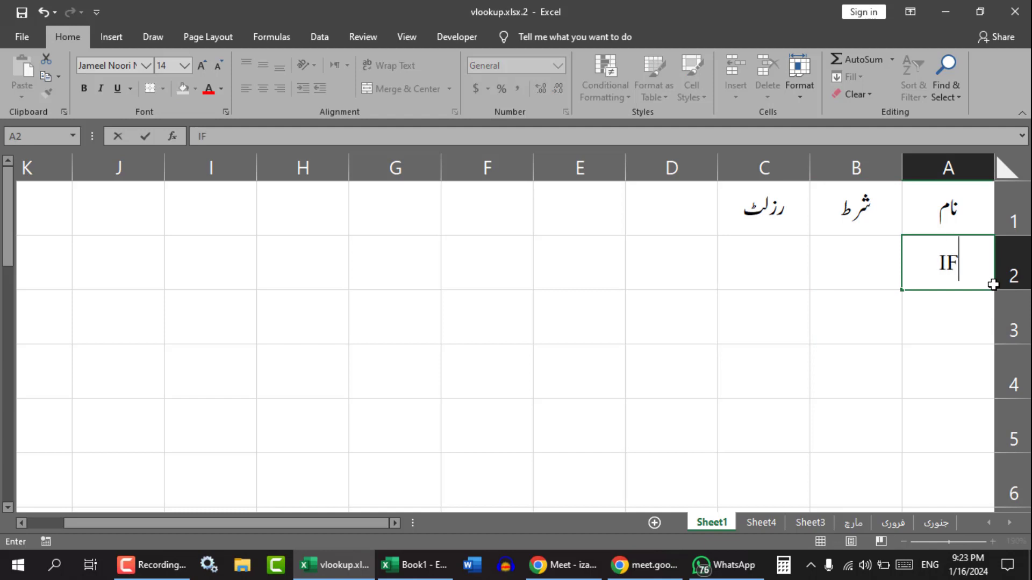
pyautogui.press('Return')
pyautogui.write('I')
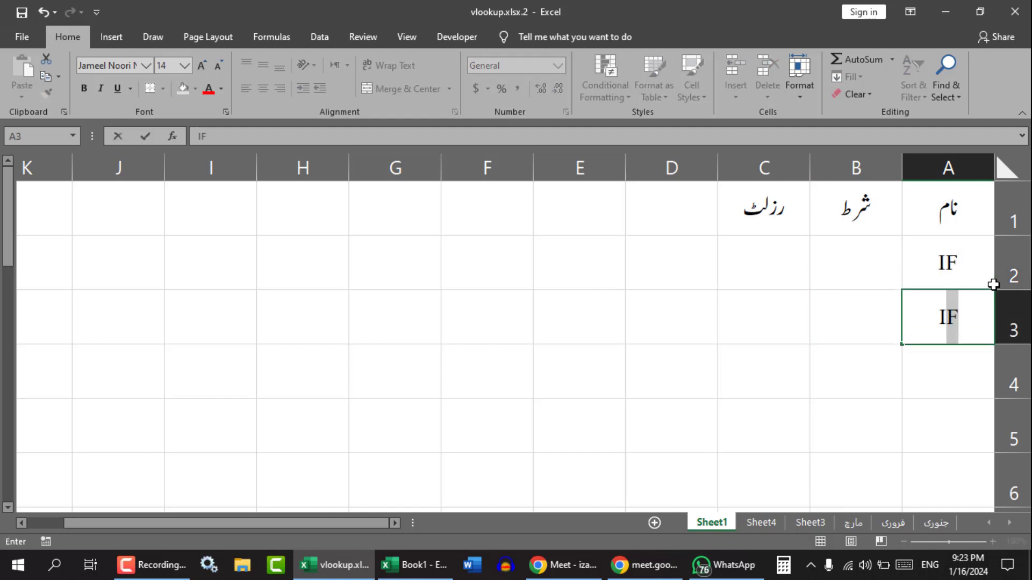
pyautogui.write('F')
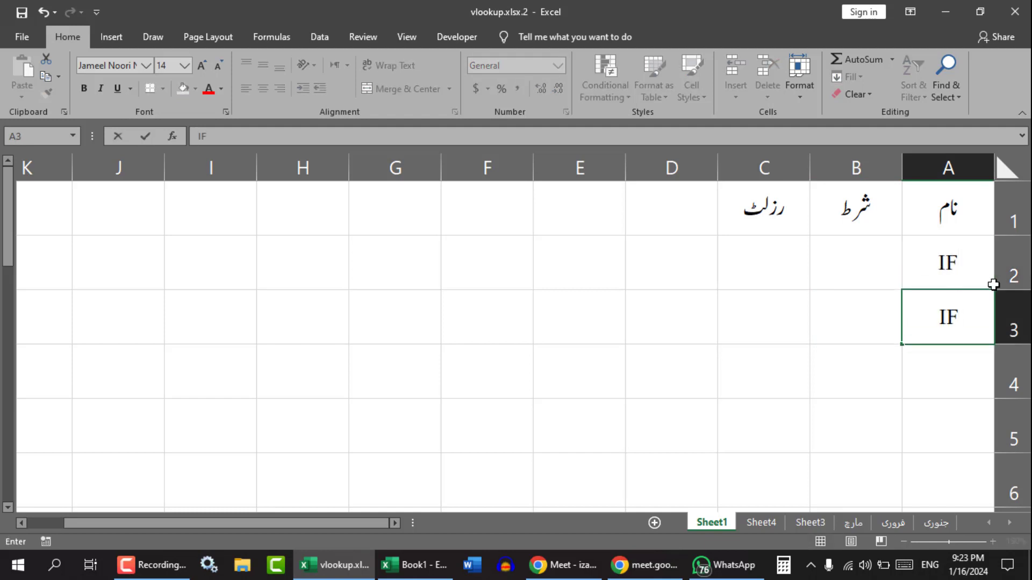
pyautogui.write('+AND')
pyautogui.press('Return')
pyautogui.write('I')
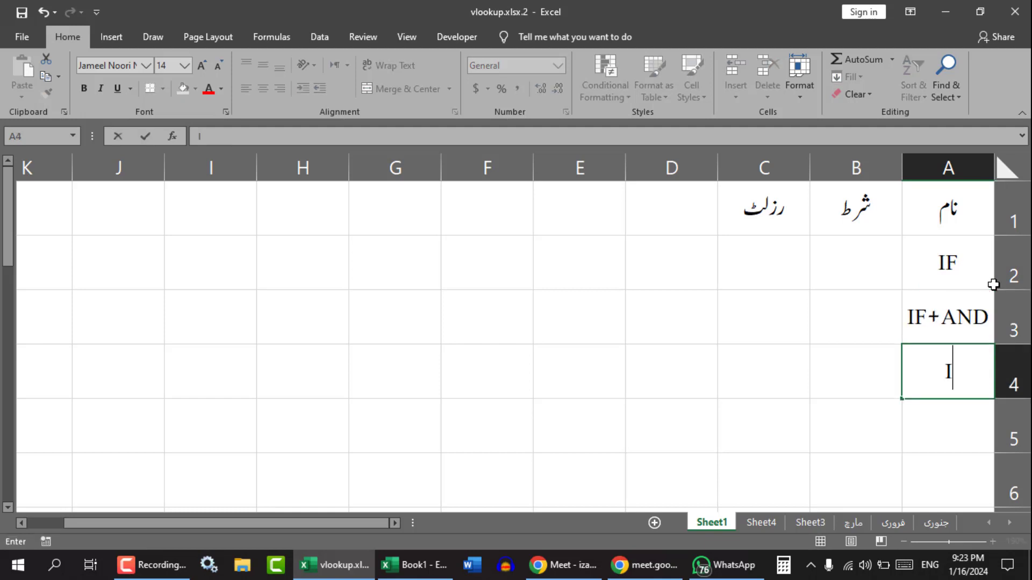
pyautogui.write('F+')
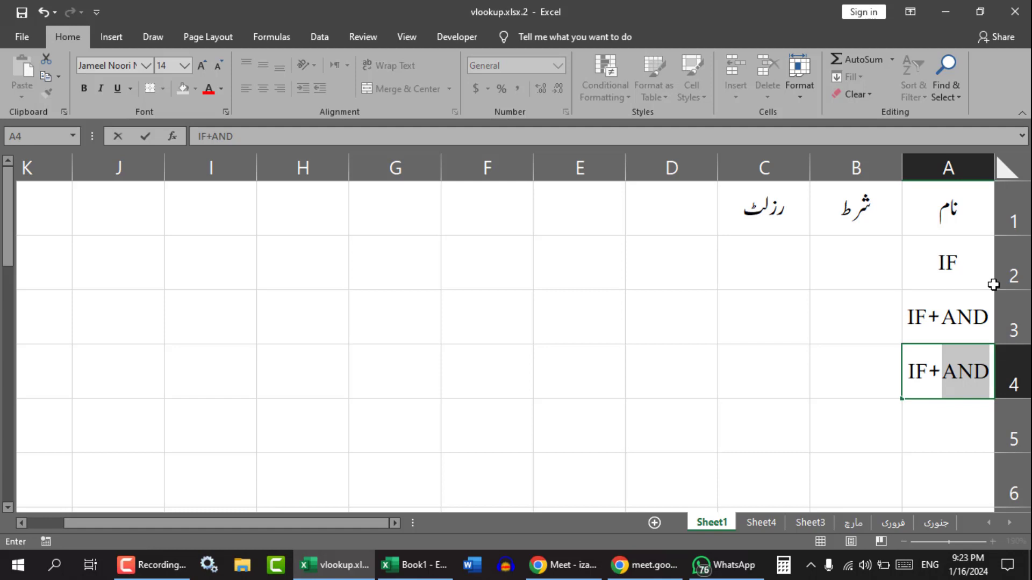
pyautogui.write('OR')
pyautogui.press('Return')
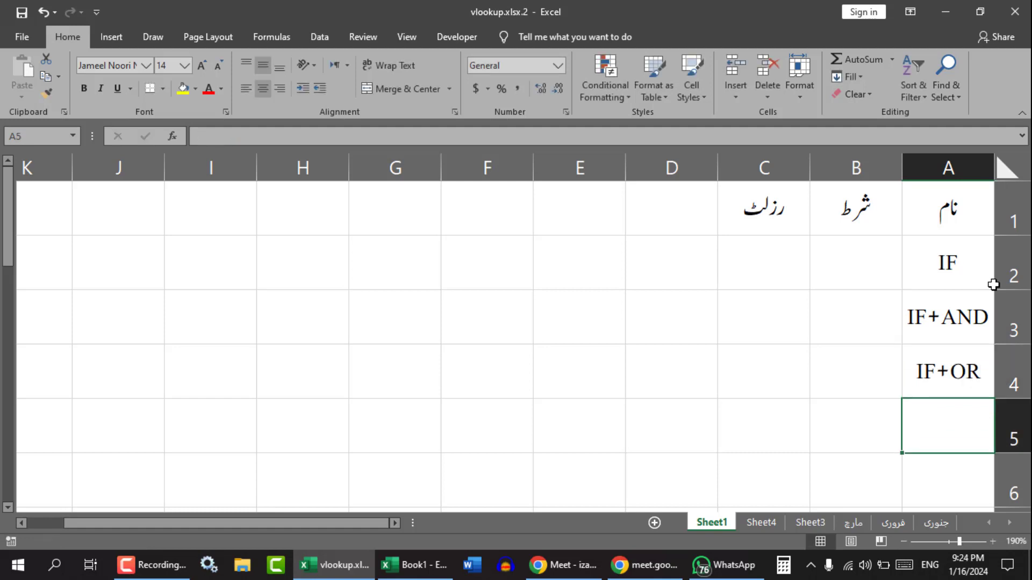
# Enter NESDED IF in A5 and widen column A so that the whole text fits.
pyautogui.write('NES')
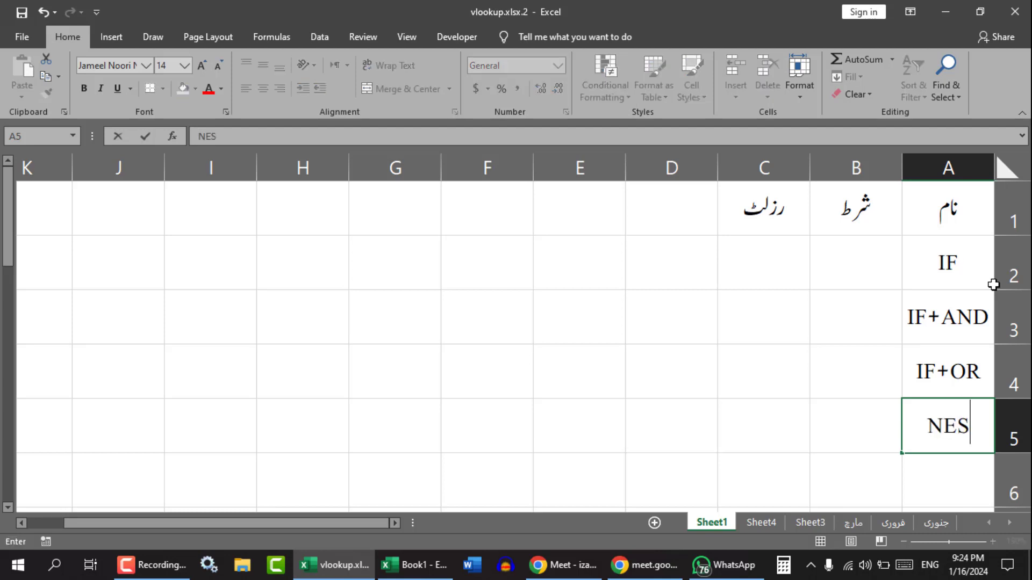
pyautogui.write('DED')
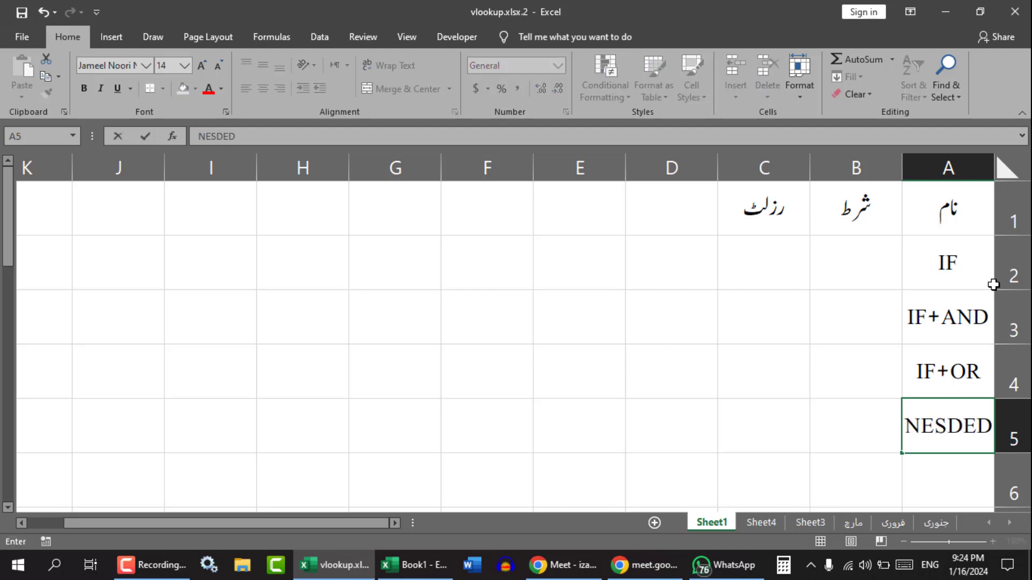
pyautogui.write(' IF')
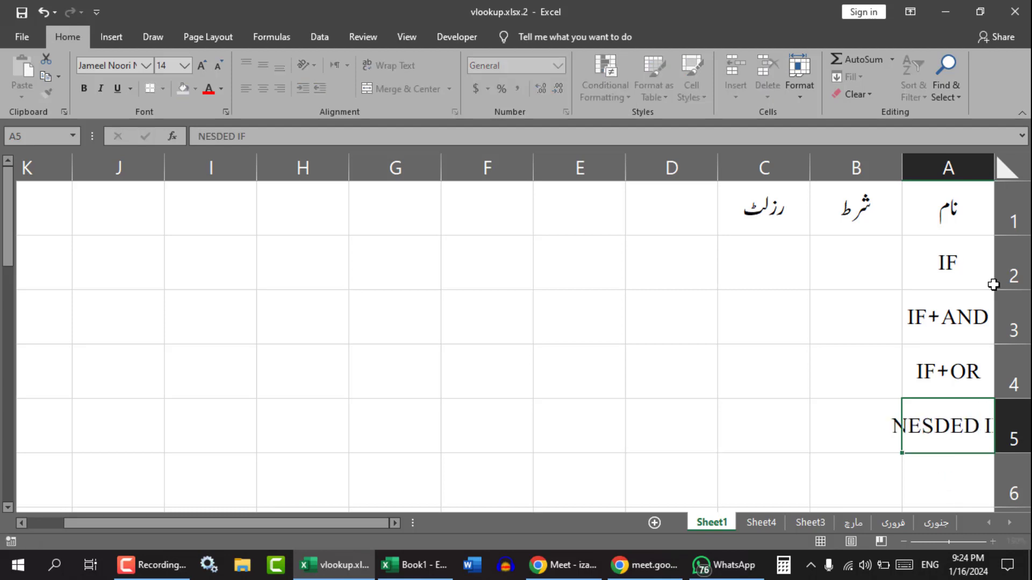
pyautogui.press('Return')
pyautogui.moveTo(901, 174); pyautogui.dragTo(868, 175)
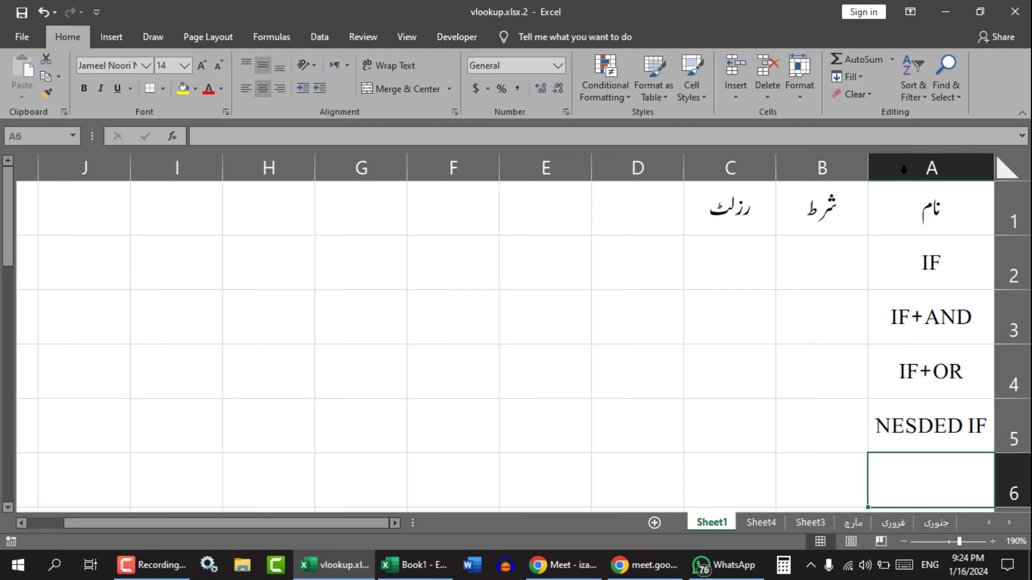
pyautogui.click(903, 437)
# Insert a blank column before the نام column.
pyautogui.click(934, 169)
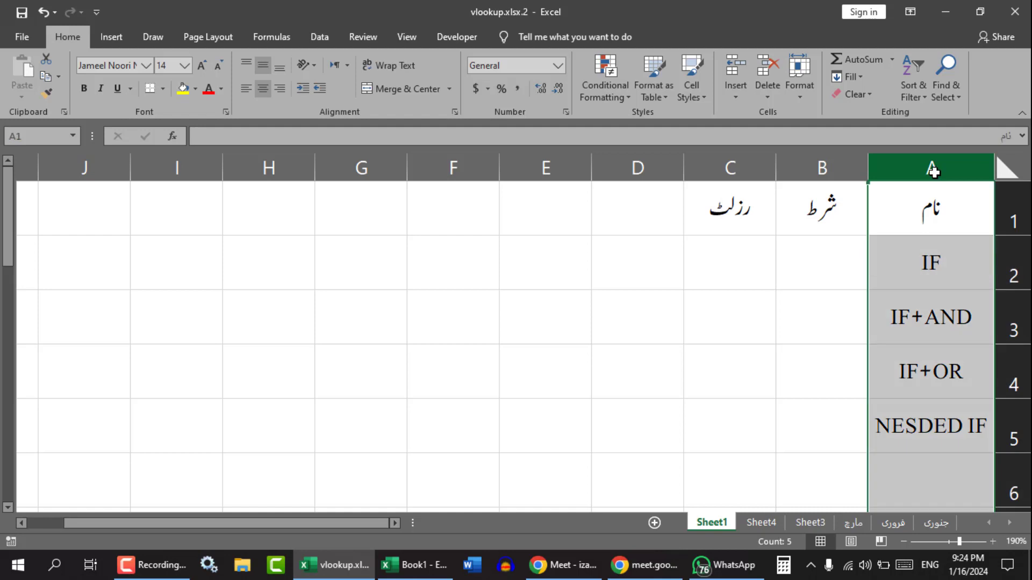
pyautogui.rightClick(934, 171)
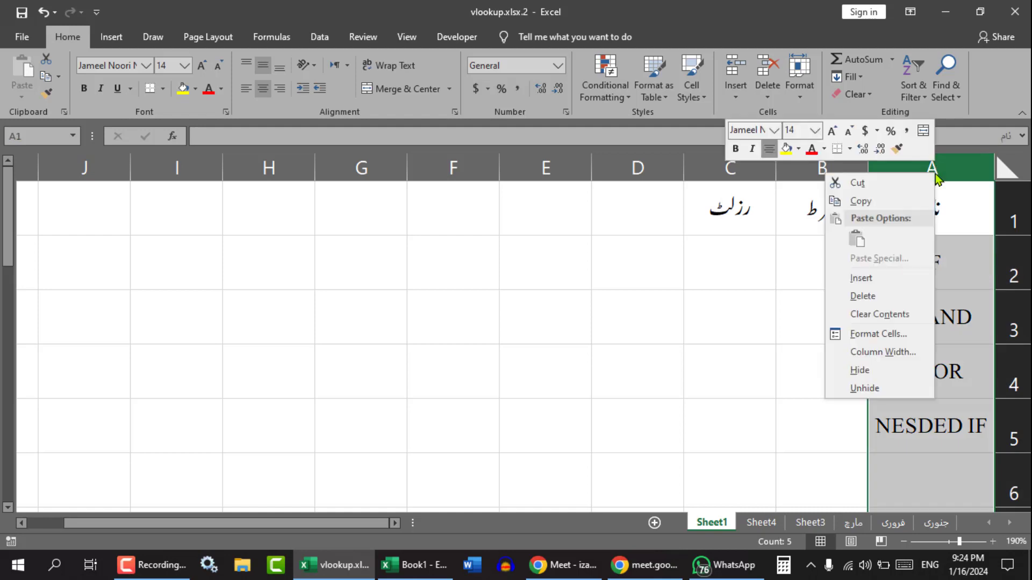
pyautogui.click(876, 275)
# Enter 1 in A2 and fill the number series down to 4 in A5.
pyautogui.click(959, 240)
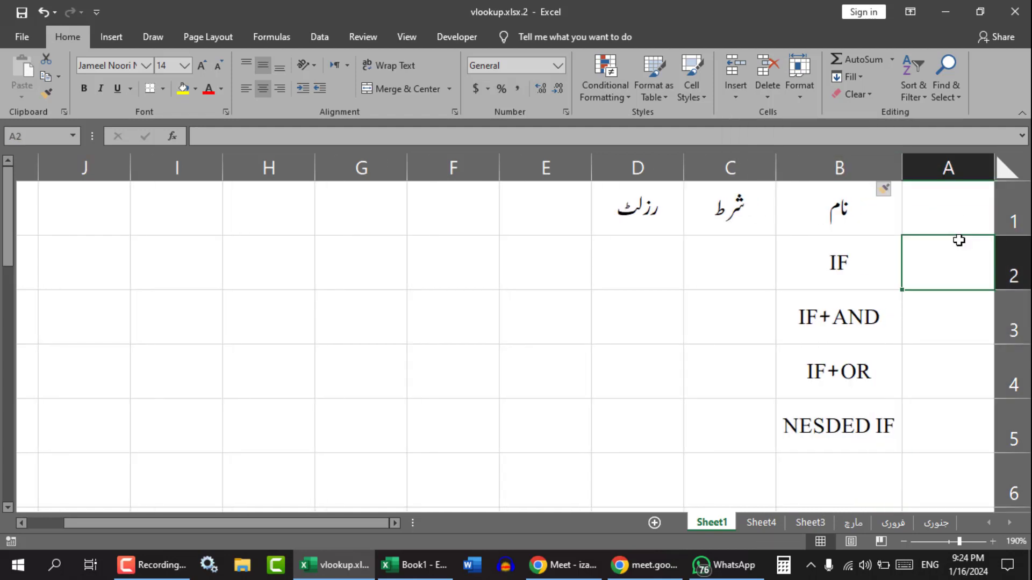
pyautogui.write('1')
pyautogui.press('Return')
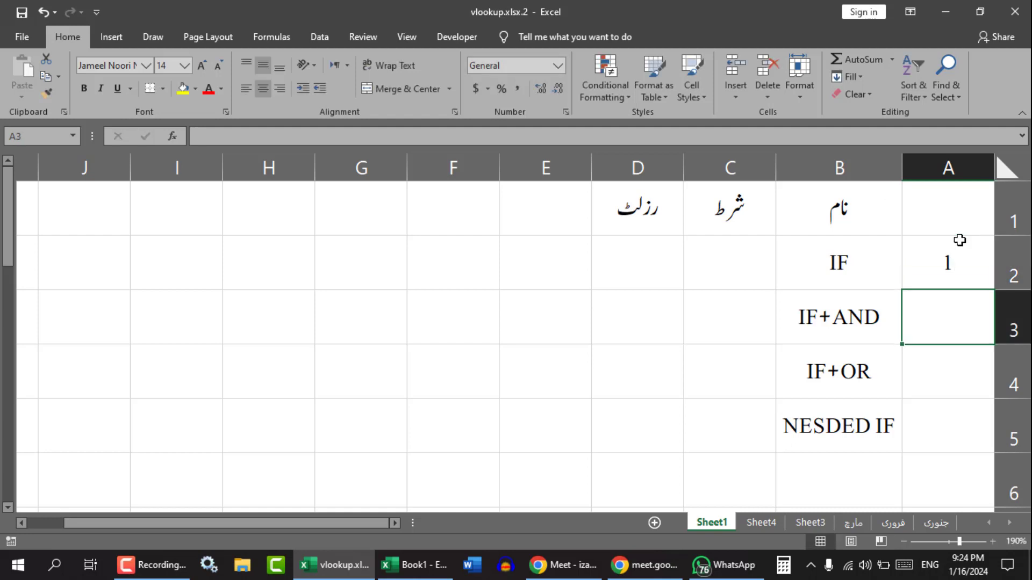
pyautogui.click(959, 241)
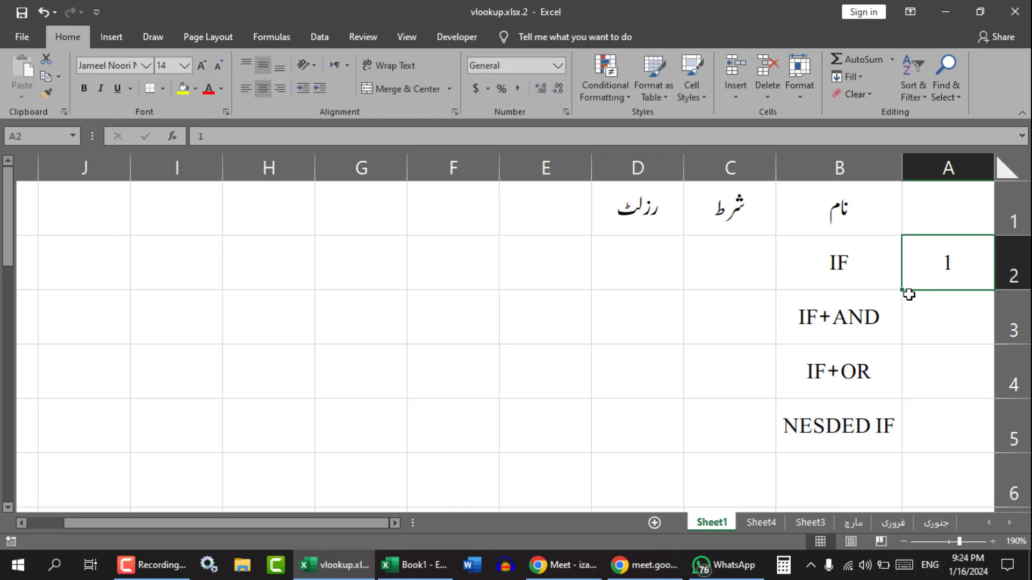
pyautogui.moveTo(906, 293); pyautogui.dragTo(906, 440)
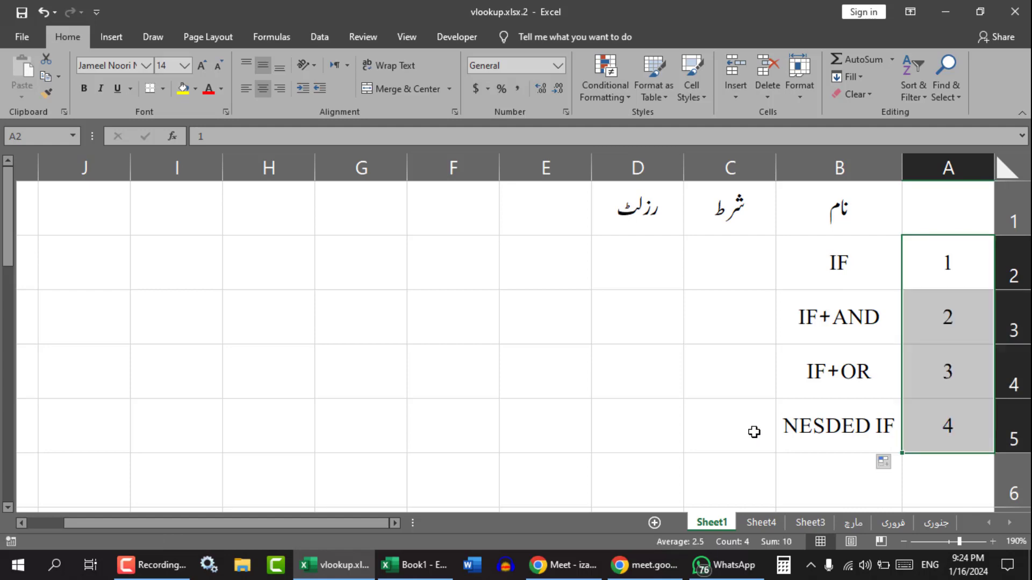
# Enter the Urdu header نمبر شمار in cell A1 above the serial numbers.
pyautogui.click(940, 212)
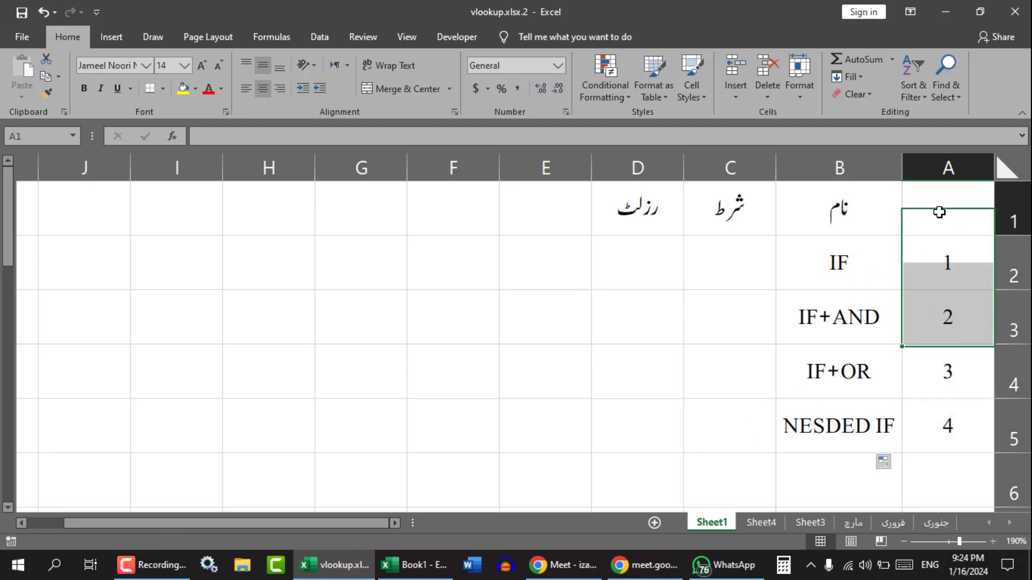
pyautogui.write('N')
pyautogui.press('BackSpace')
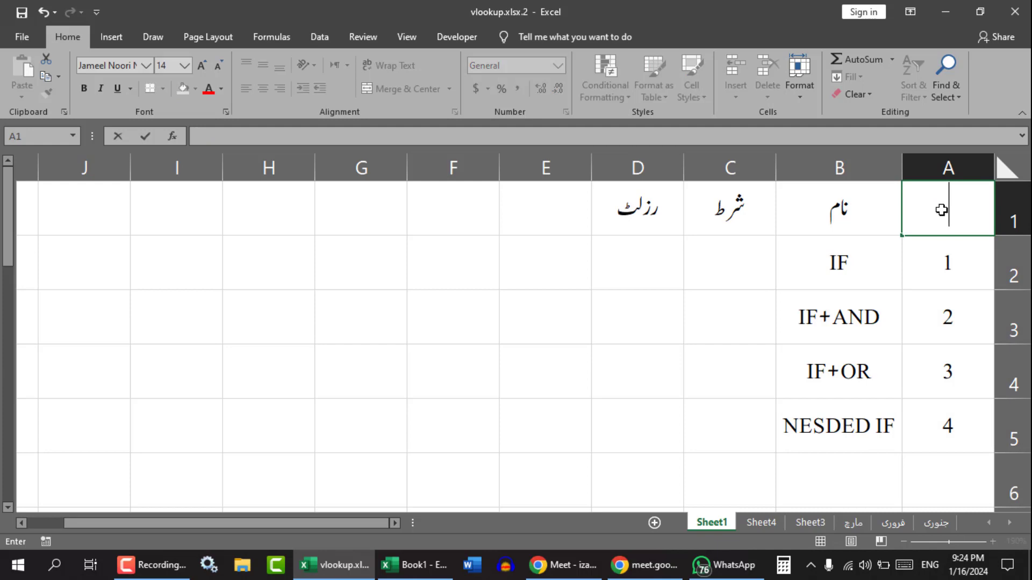
pyautogui.hotkey('alt', 'shift')
pyautogui.write('نمبر')
pyautogui.press('Return')
pyautogui.write('شمار')
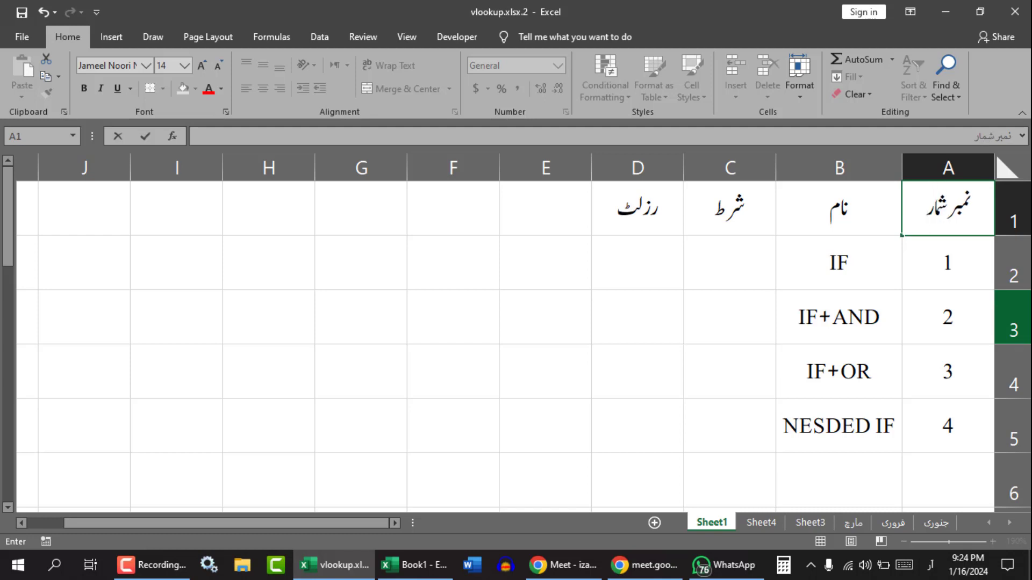
pyautogui.click(736, 365)
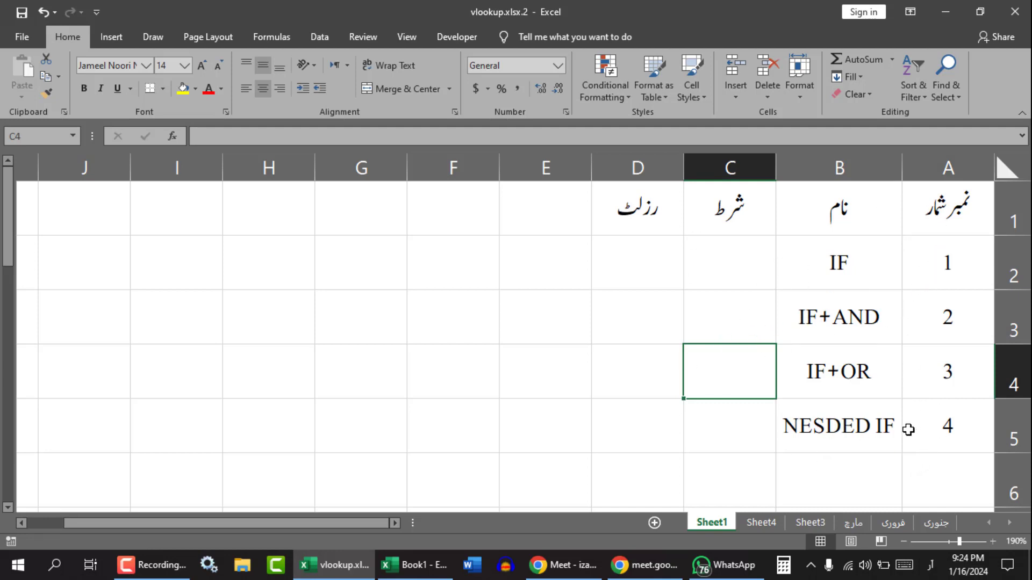
pyautogui.moveTo(954, 278); pyautogui.dragTo(953, 424)
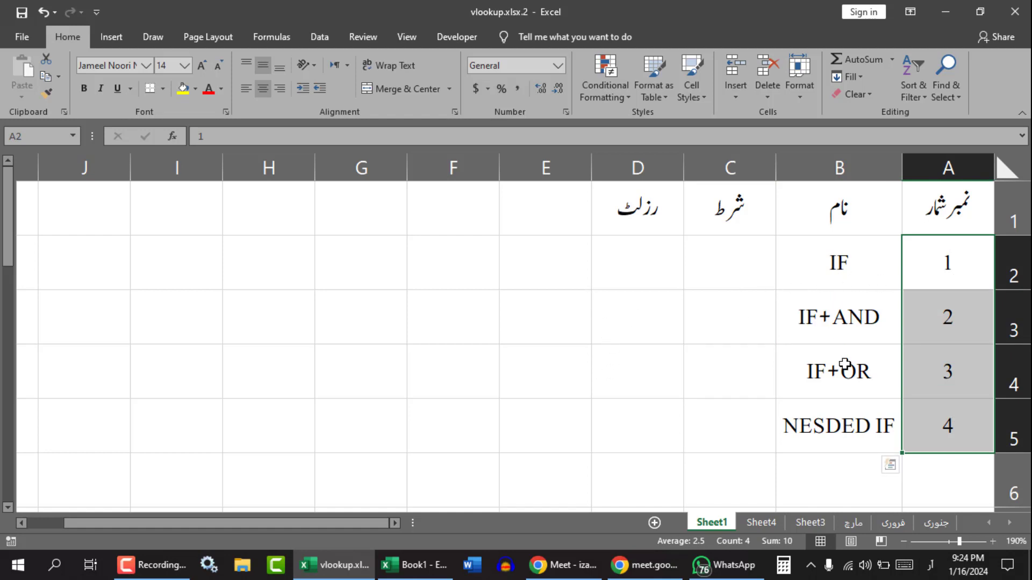
pyautogui.click(835, 273)
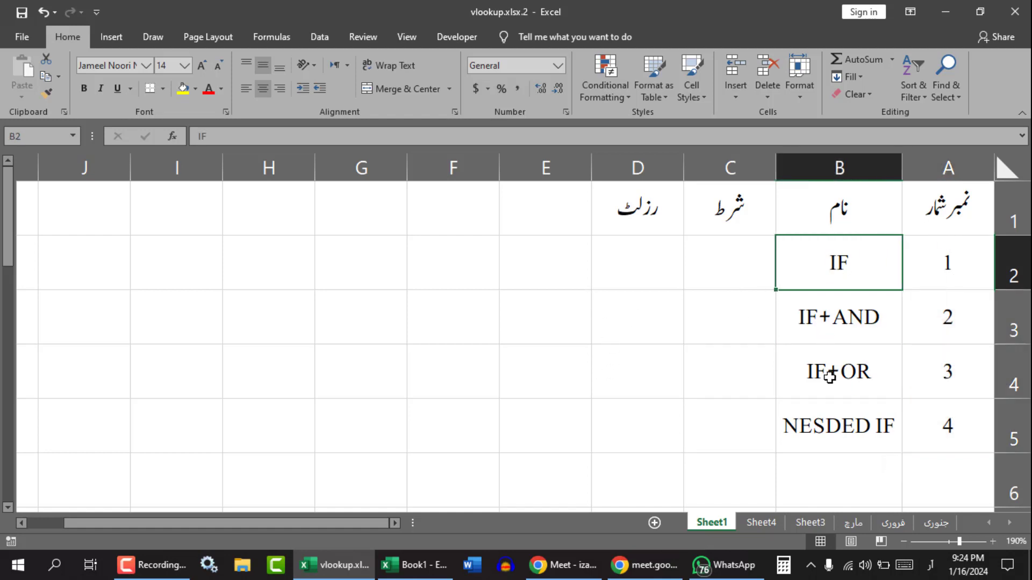
pyautogui.click(828, 321)
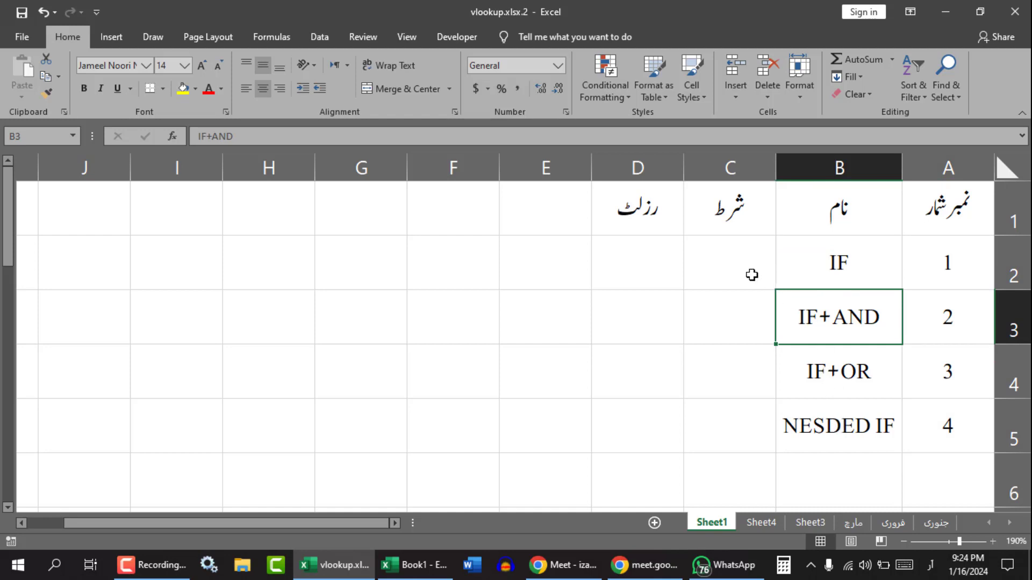
# Enter the condition count 1 in C2 and the result count 2 in D2 for the IF row.
pyautogui.click(742, 262)
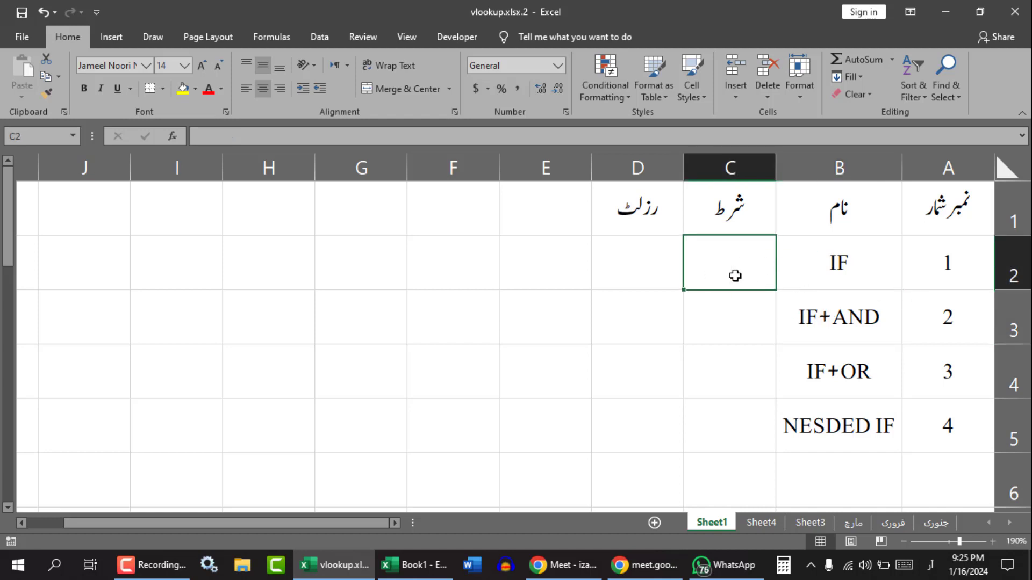
pyautogui.write('1')
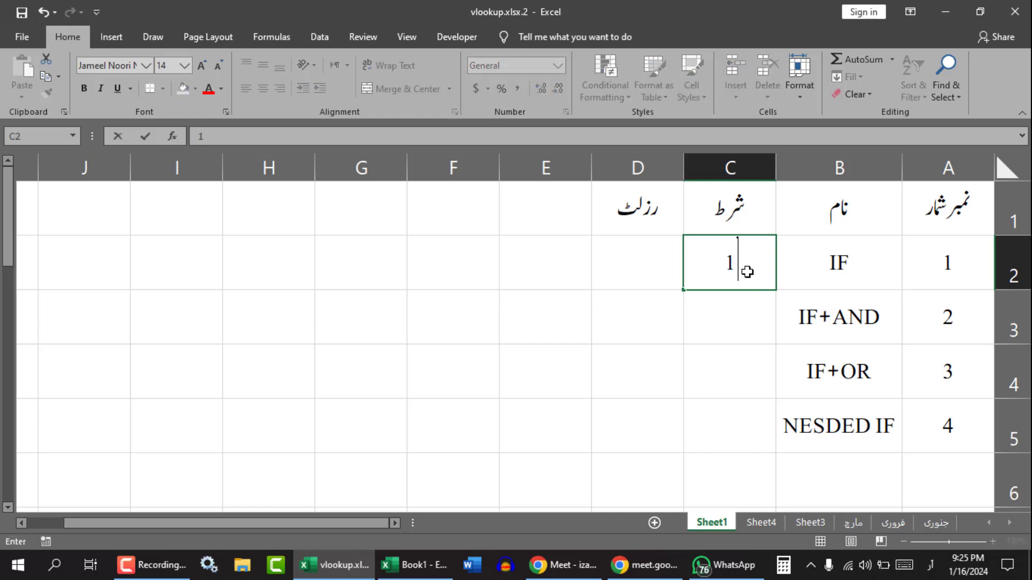
pyautogui.press('Tab')
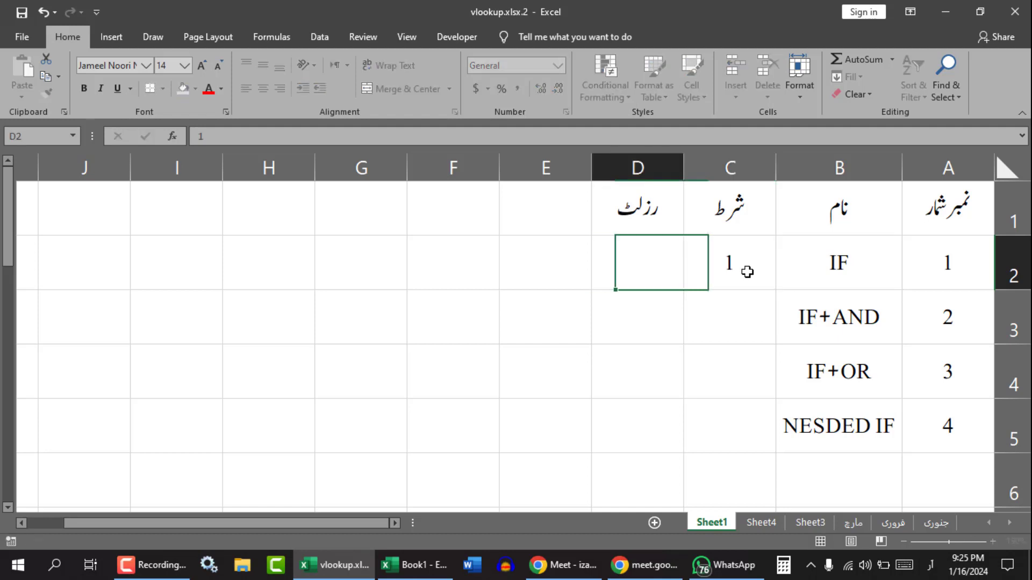
pyautogui.write('2')
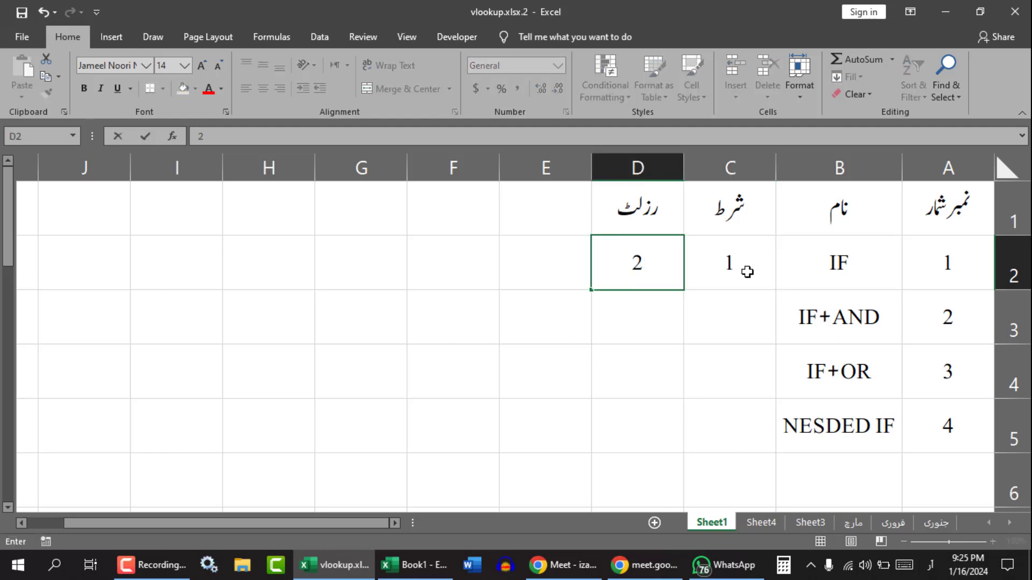
pyautogui.click(720, 274)
pyautogui.click(622, 284)
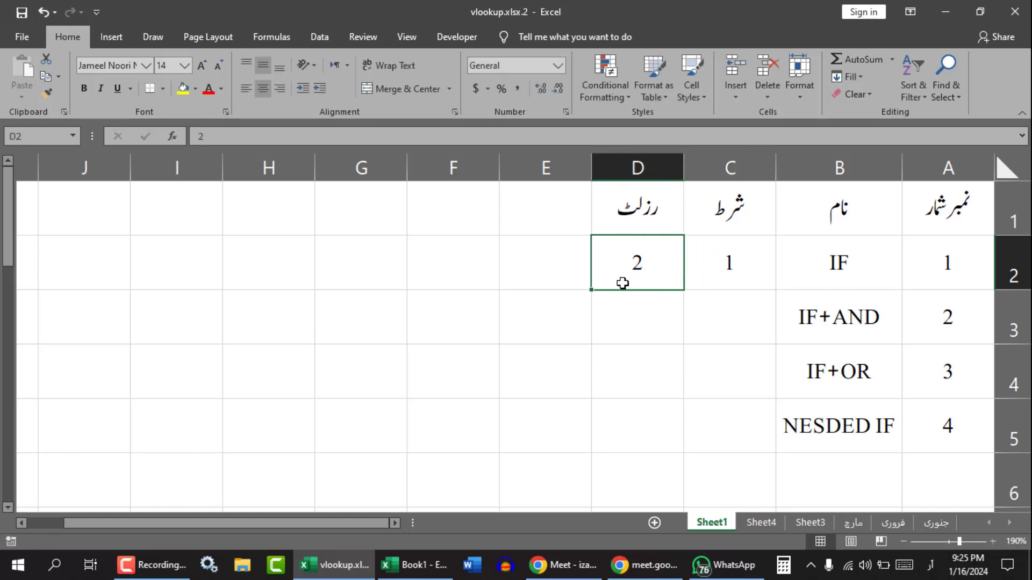
# Highlight the IF row's cells B2:D2 with a yellow fill.
pyautogui.moveTo(811, 263); pyautogui.dragTo(623, 264)
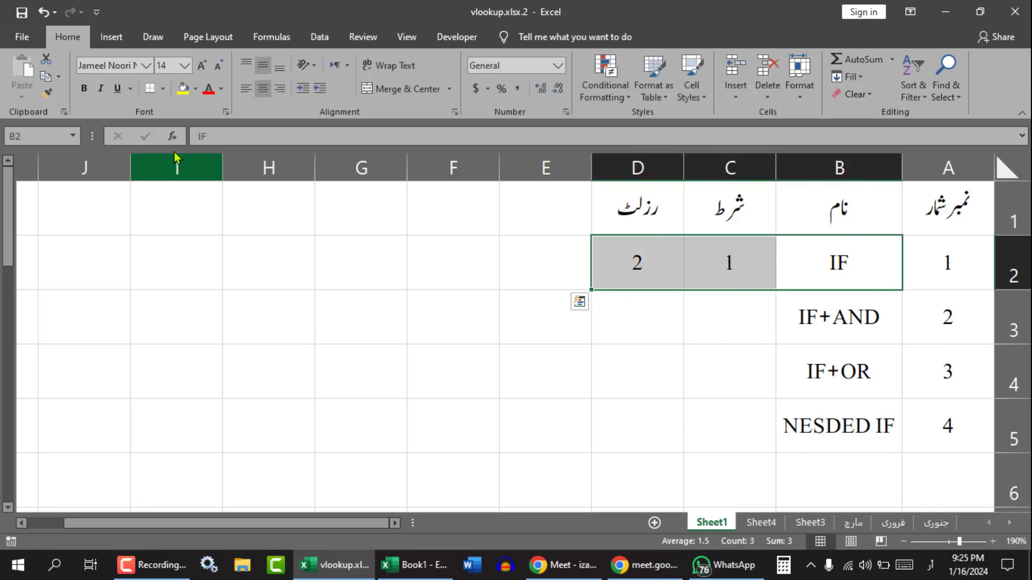
pyautogui.click(184, 88)
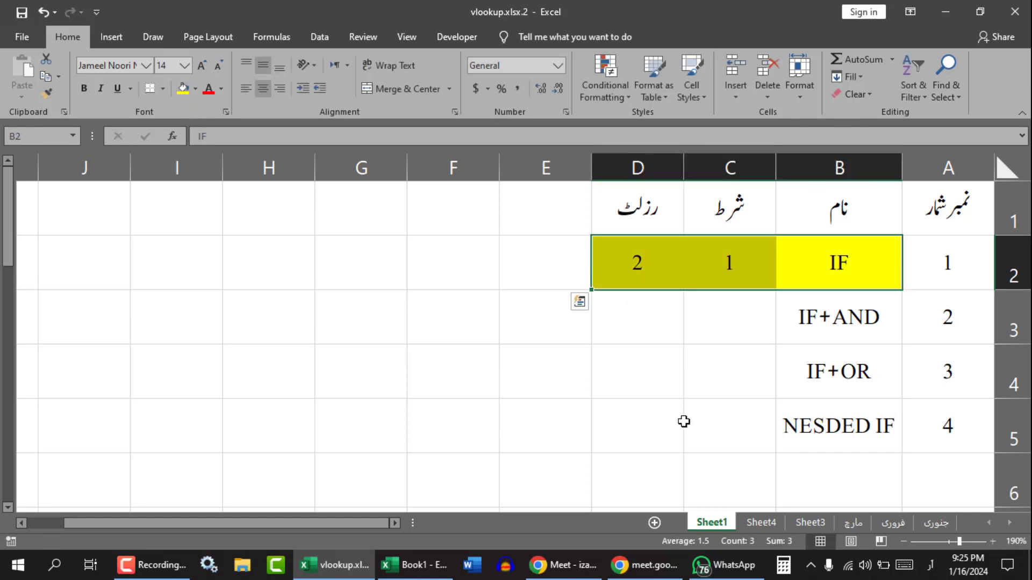
pyautogui.click(685, 422)
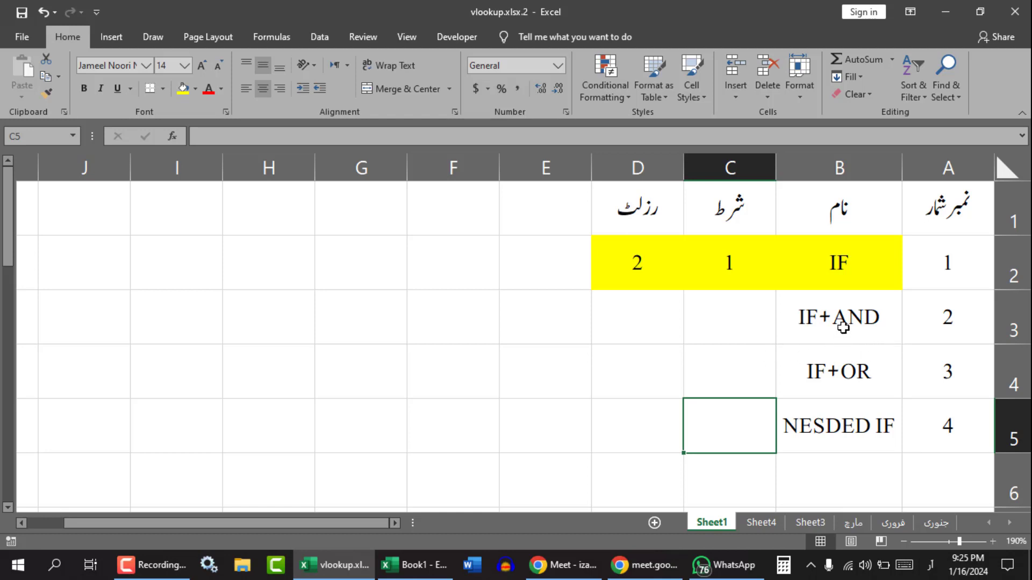
# Enter the condition text ایک سے زائد شرطیں in C3 for the IF+AND row and autofit column C to it.
pyautogui.click(737, 318)
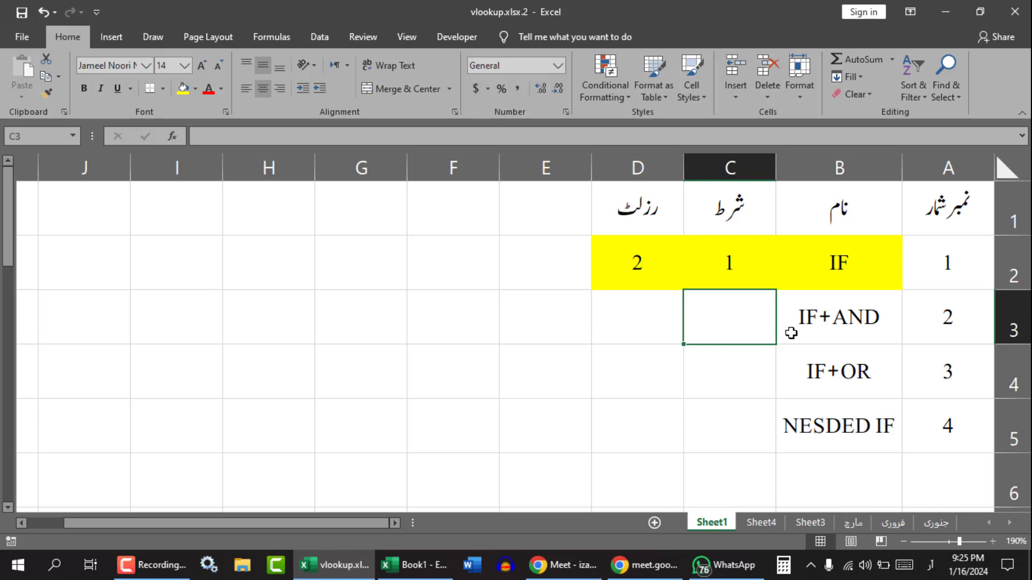
pyautogui.write('ایک سے')
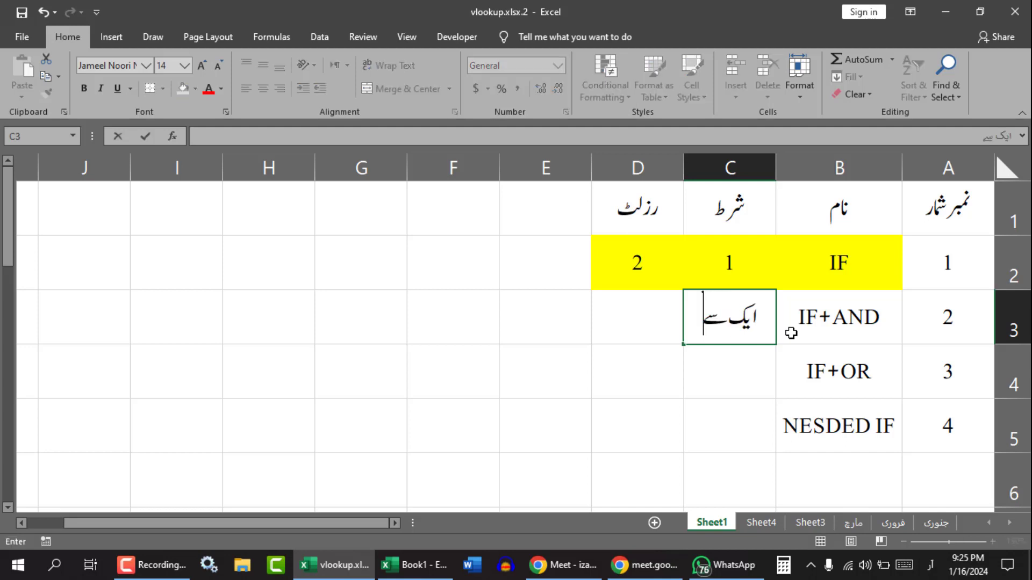
pyautogui.write(' زائد ط')
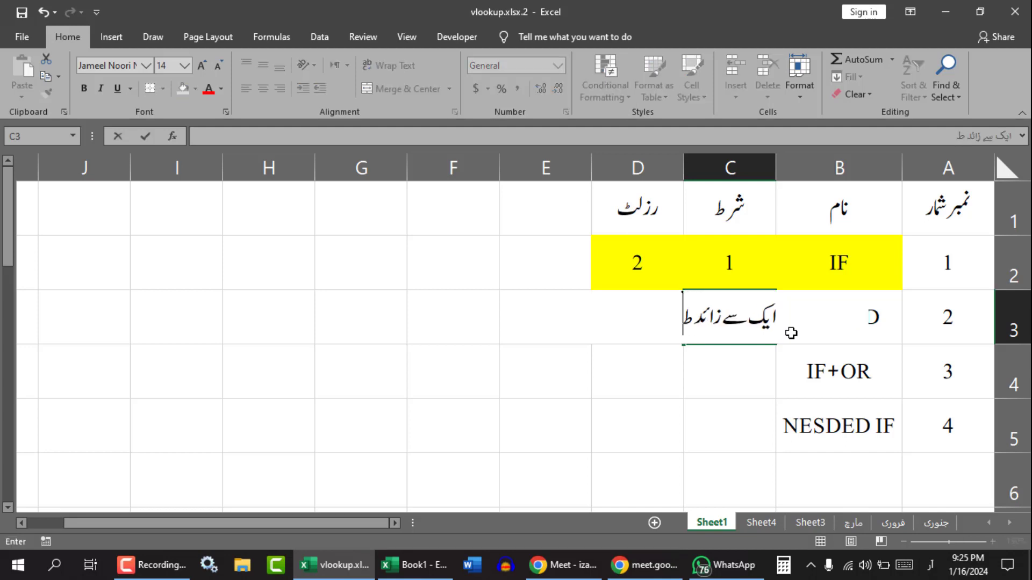
pyautogui.press('BackSpace')
pyautogui.write('چ')
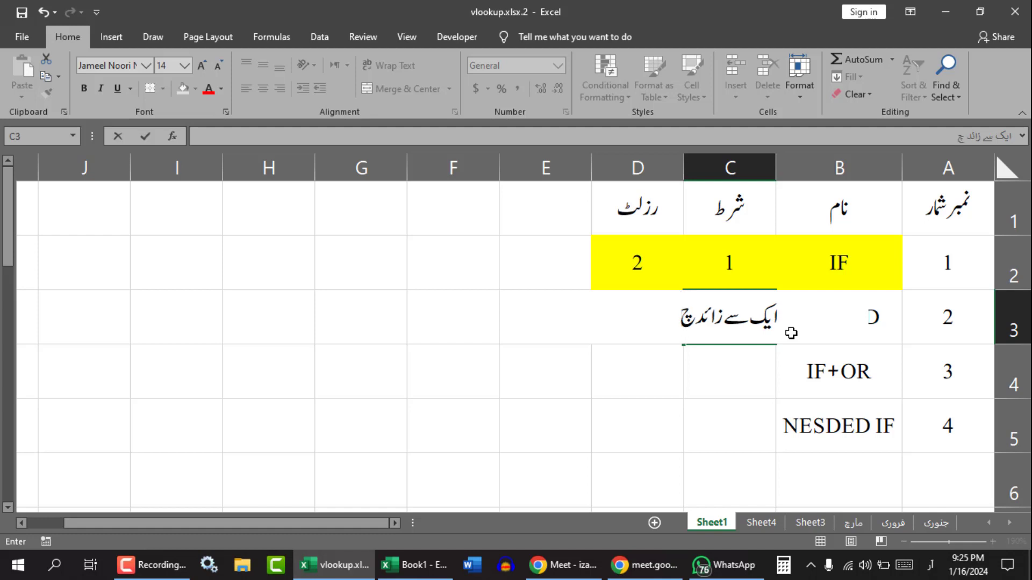
pyautogui.press('BackSpace')
pyautogui.write('چ')
pyautogui.press('BackSpace')
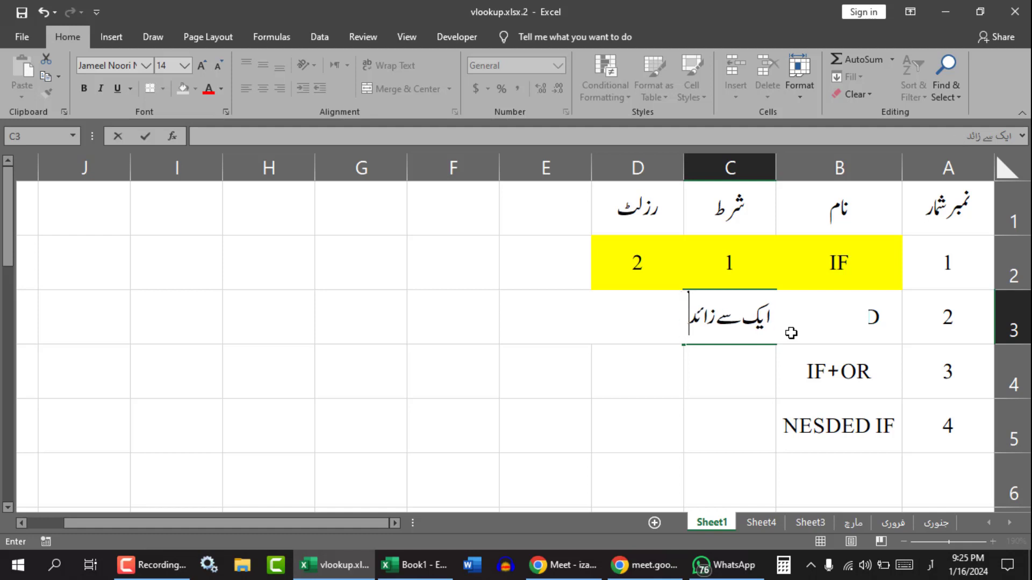
pyautogui.write('شروط')
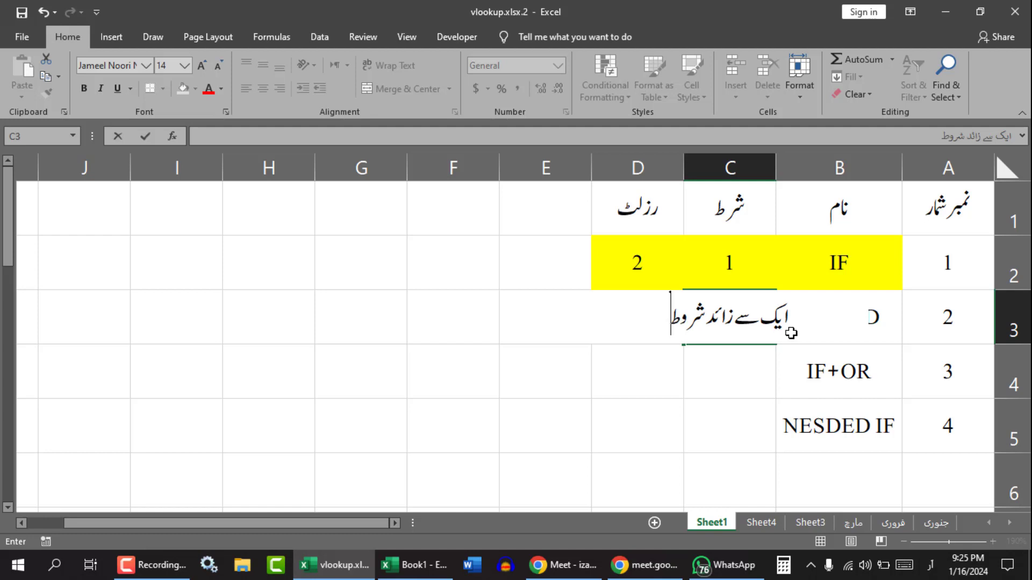
pyautogui.press('BackSpace')
pyautogui.press('BackSpace')
pyautogui.press('BackSpace')
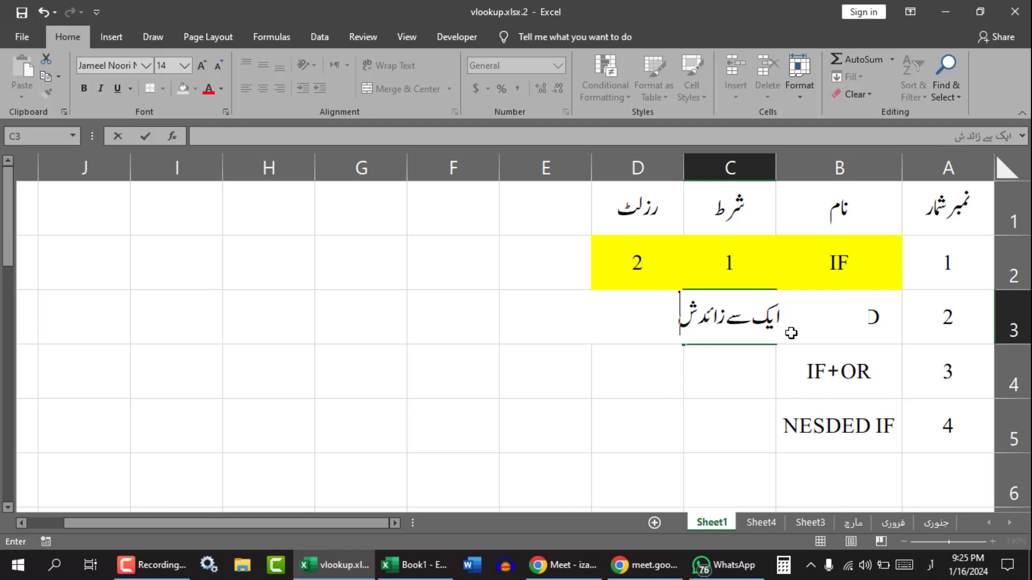
pyautogui.write('رطیں')
pyautogui.press('Return')
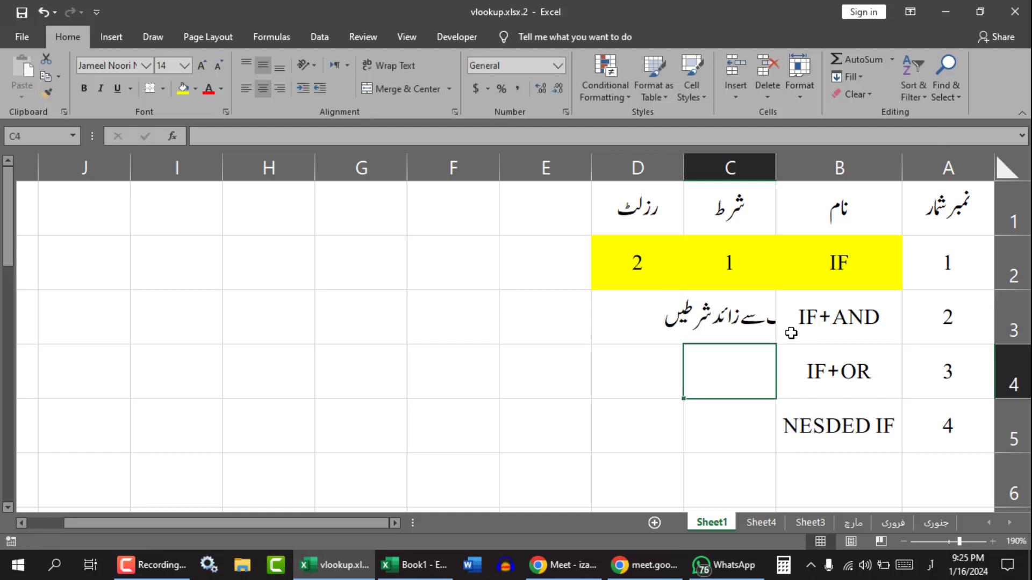
pyautogui.doubleClick(684, 165)
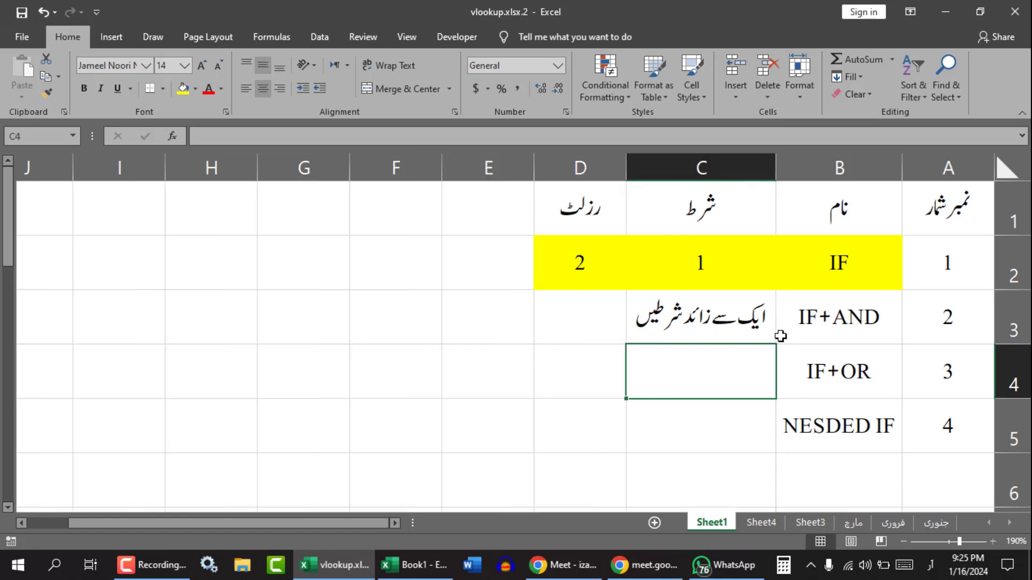
# Append (لازمی) to the condition text in C3 and widen column C to fit the longer text.
pyautogui.click(798, 324)
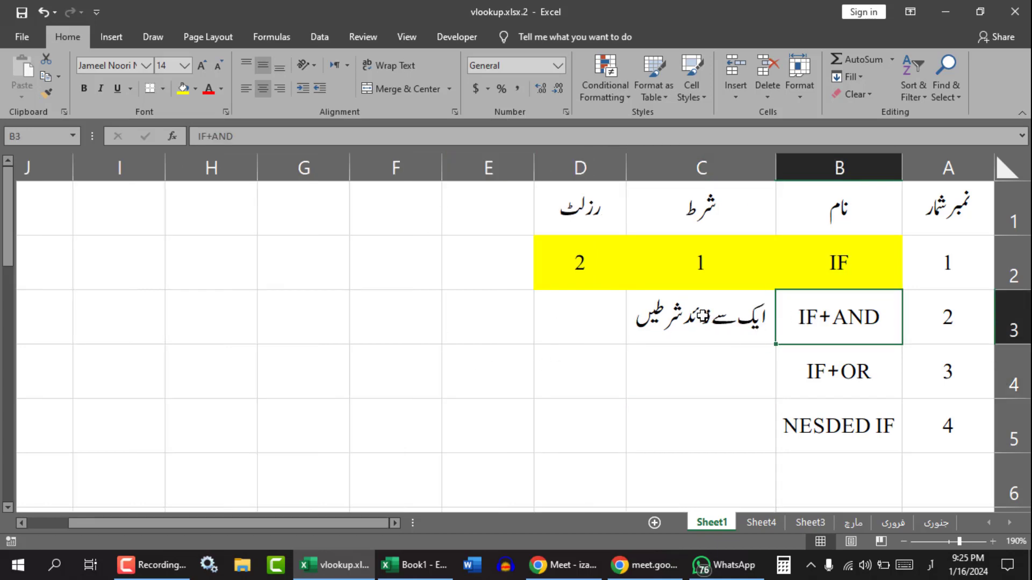
pyautogui.doubleClick(642, 317)
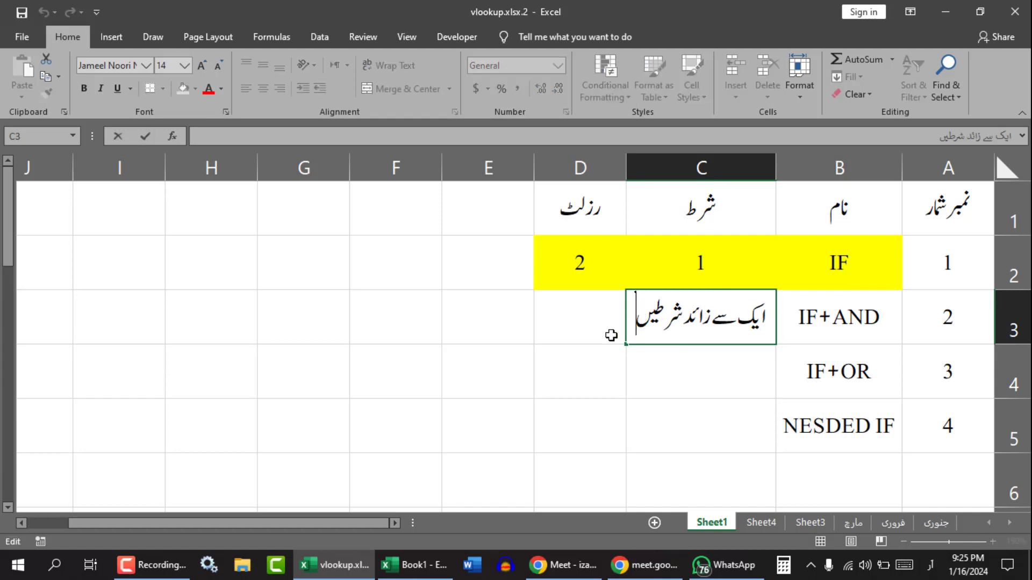
pyautogui.click(662, 357)
pyautogui.click(654, 330)
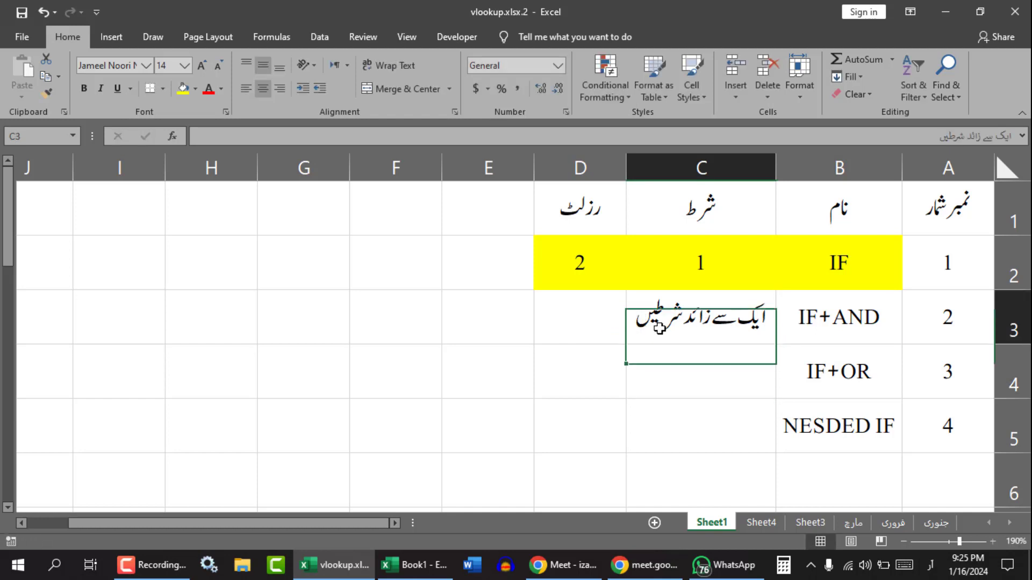
pyautogui.doubleClick(645, 316)
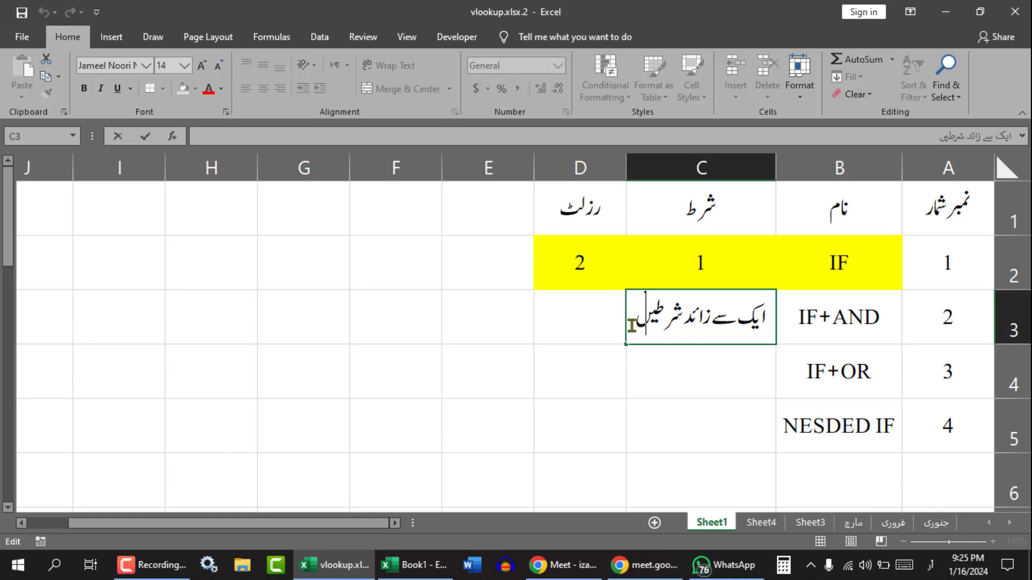
pyautogui.write('(')
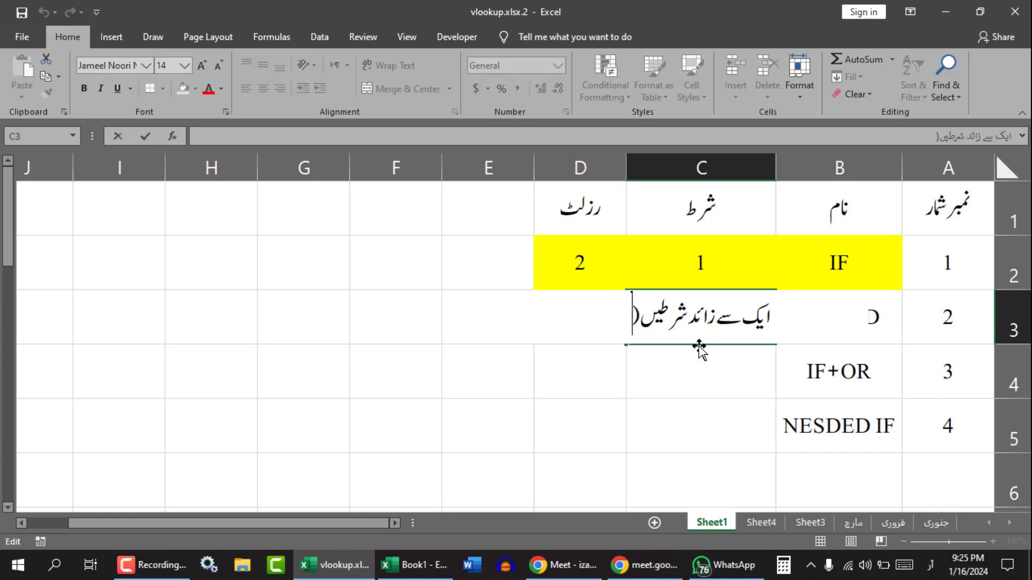
pyautogui.write('لازمی')
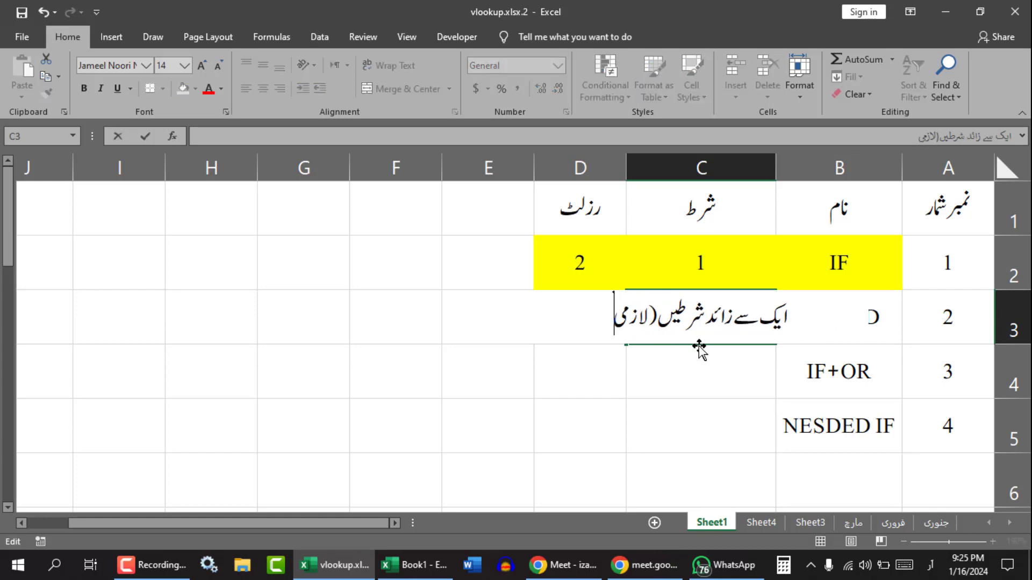
pyautogui.write(')')
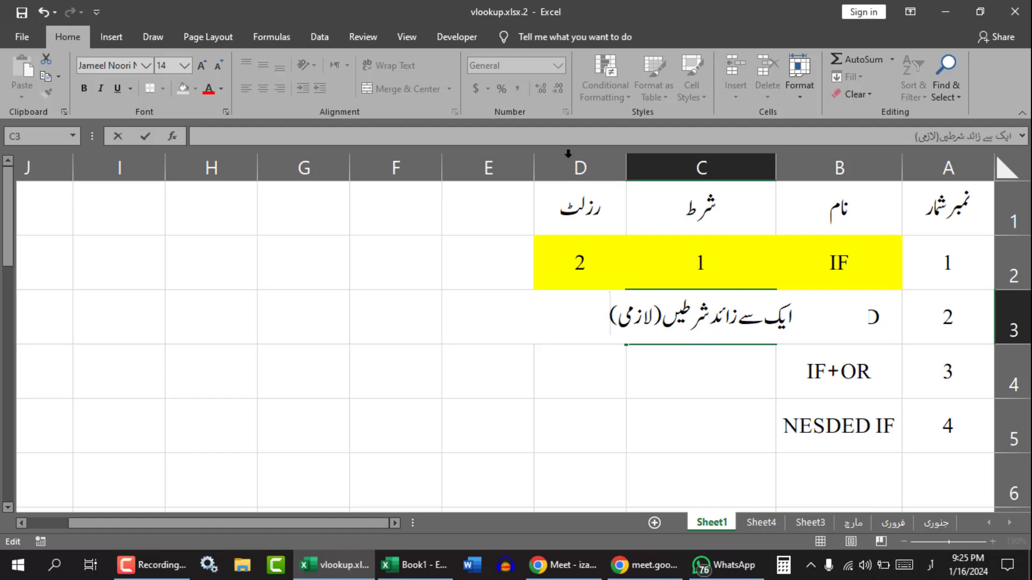
pyautogui.click(665, 210)
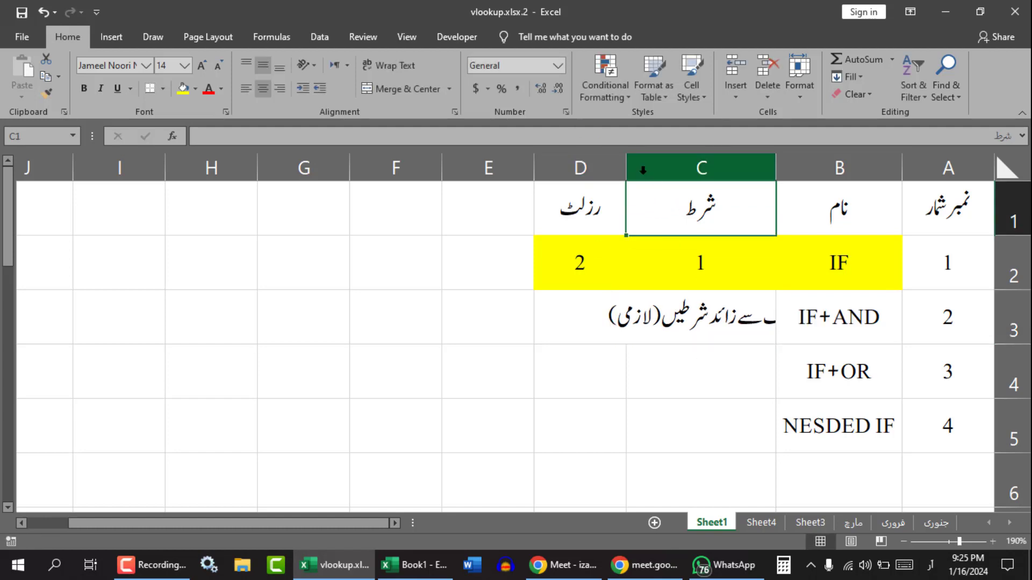
pyautogui.moveTo(626, 168); pyautogui.dragTo(572, 168)
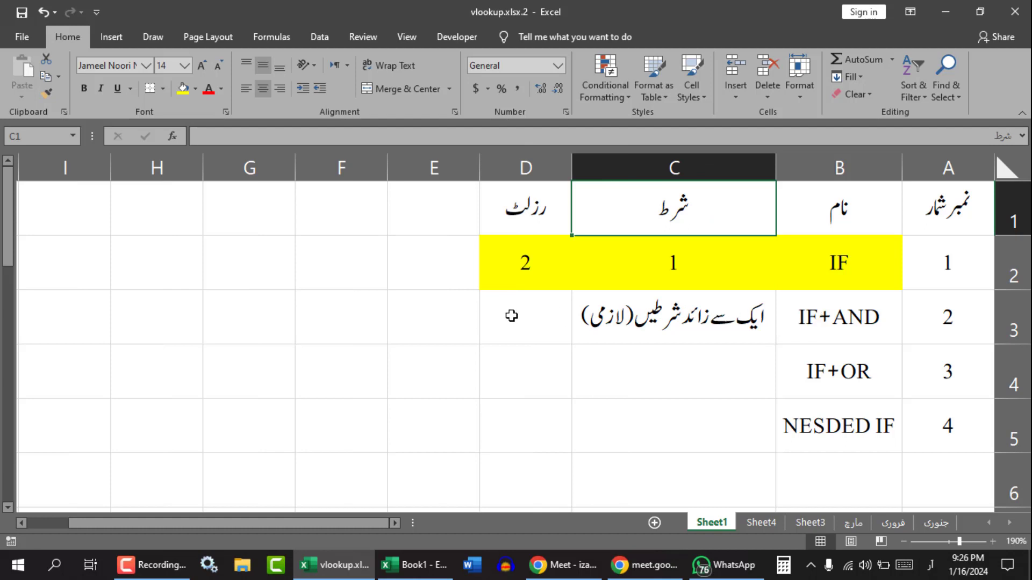
# Enter the result count 2 in D3 for the IF+AND row.
pyautogui.click(542, 341)
pyautogui.write('2')
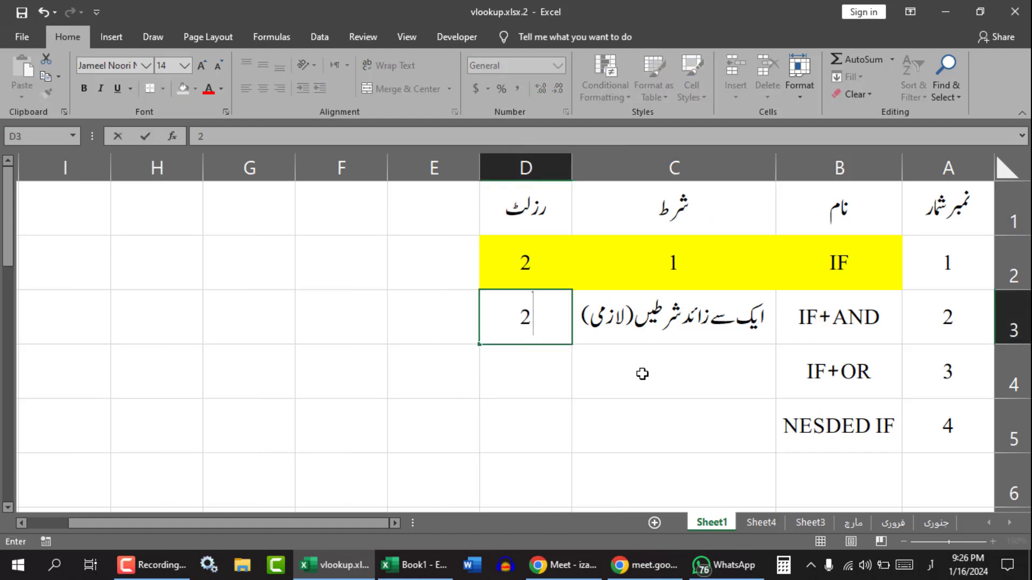
pyautogui.click(634, 376)
pyautogui.click(543, 334)
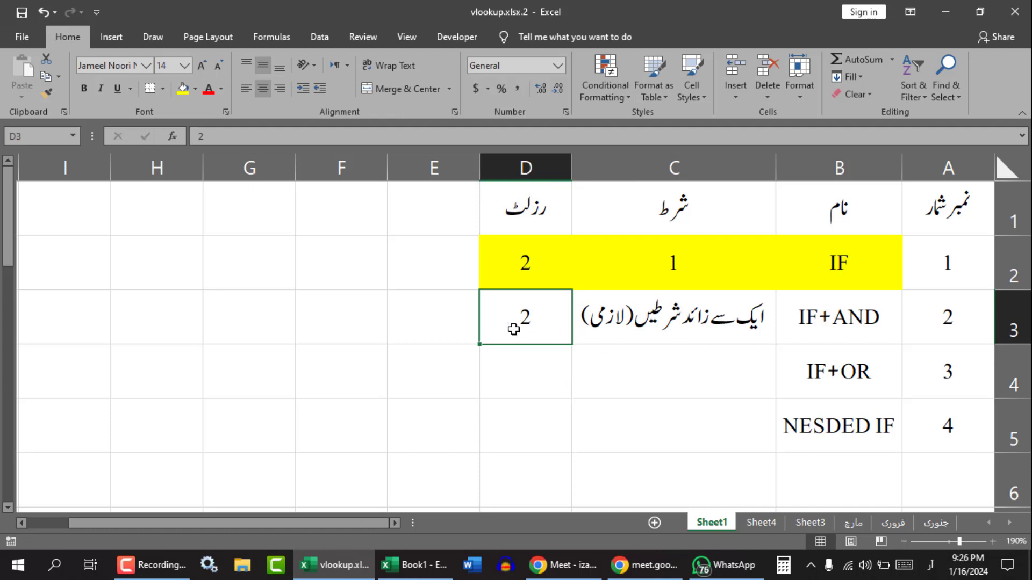
# Give the IF+AND row's cells B3:D3 a dark blue fill and white font color.
pyautogui.moveTo(890, 338); pyautogui.dragTo(509, 315)
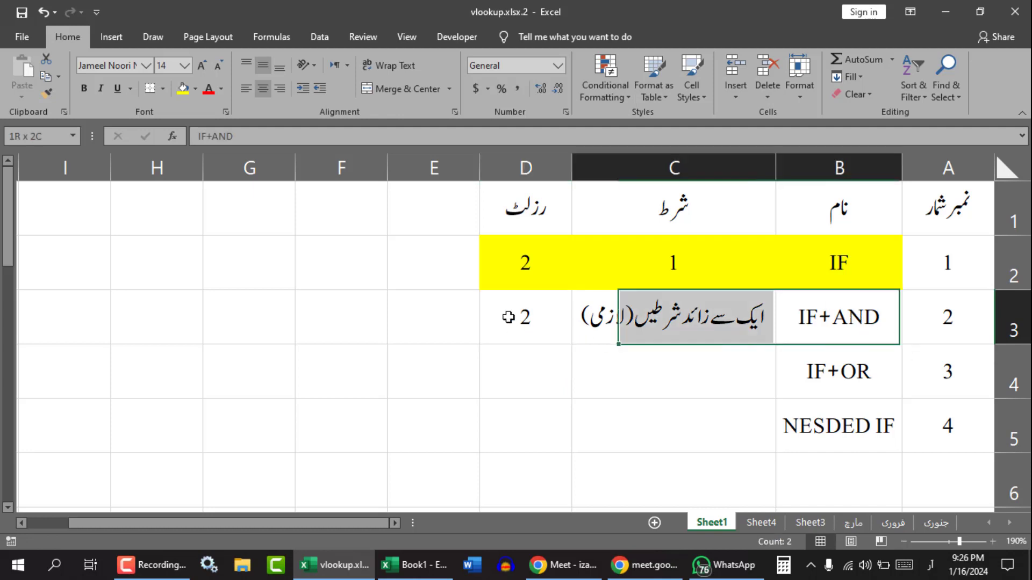
pyautogui.click(195, 89)
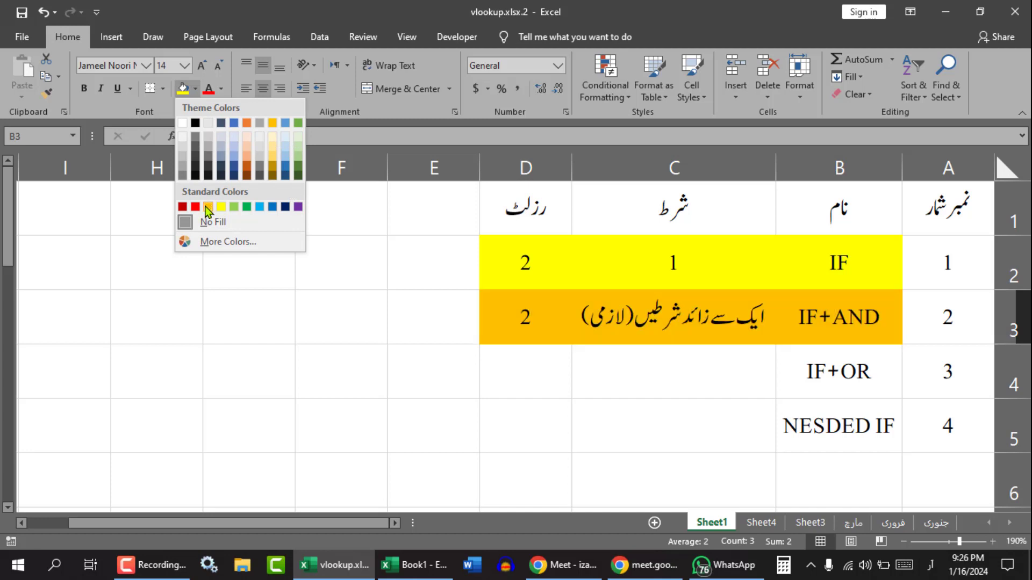
pyautogui.click(285, 207)
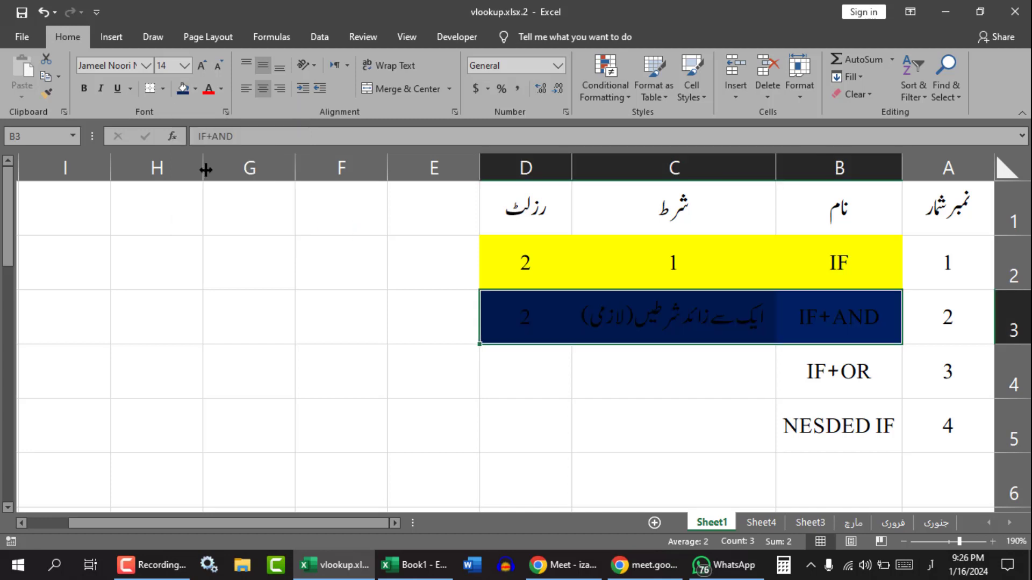
pyautogui.click(221, 89)
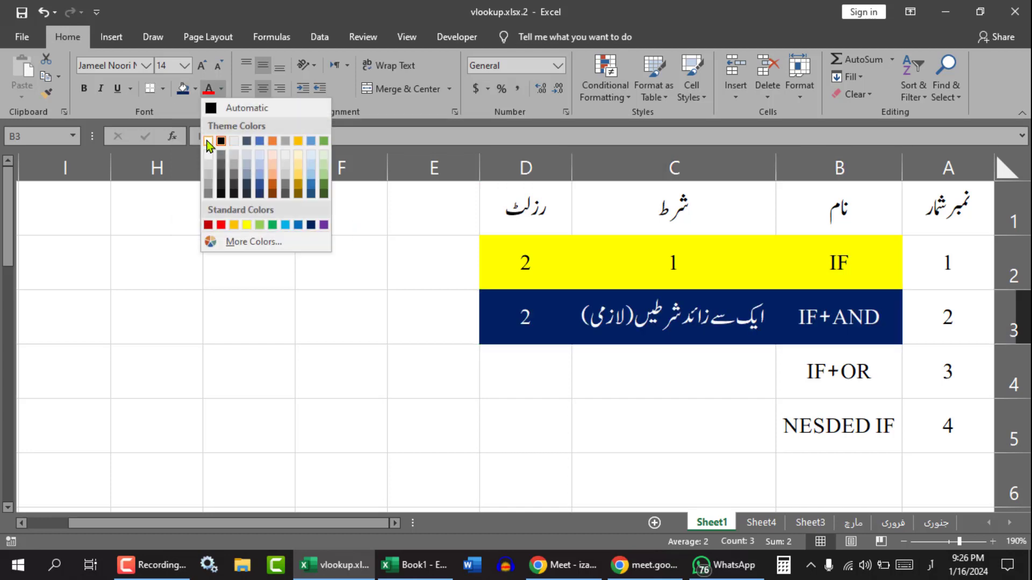
pyautogui.click(209, 145)
pyautogui.click(391, 362)
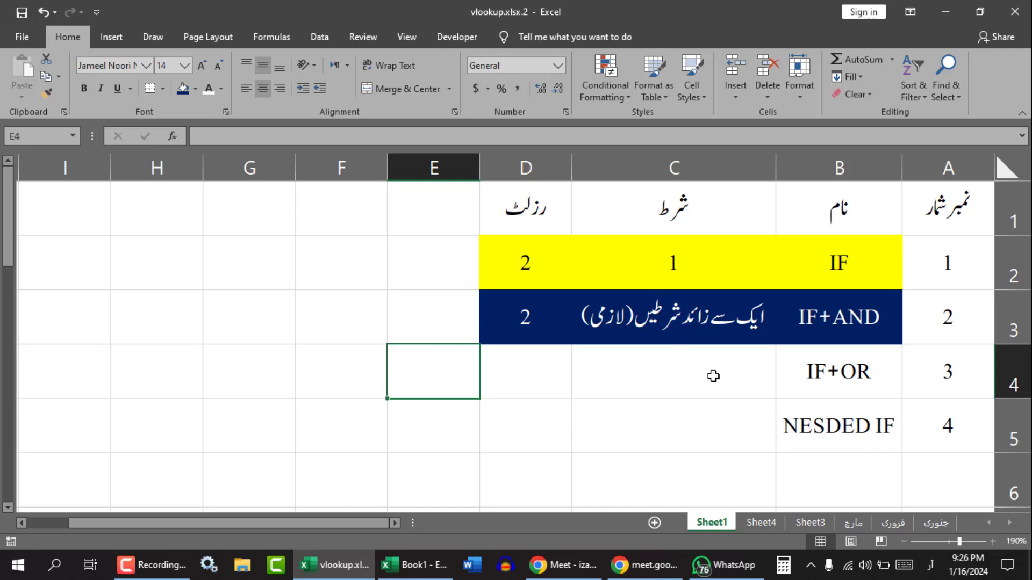
pyautogui.click(657, 322)
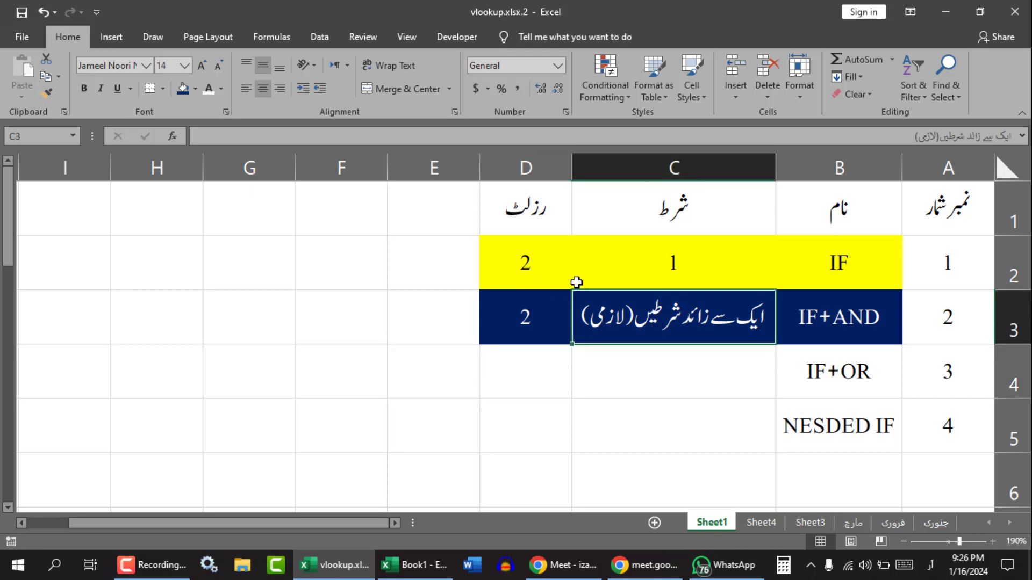
pyautogui.click(684, 380)
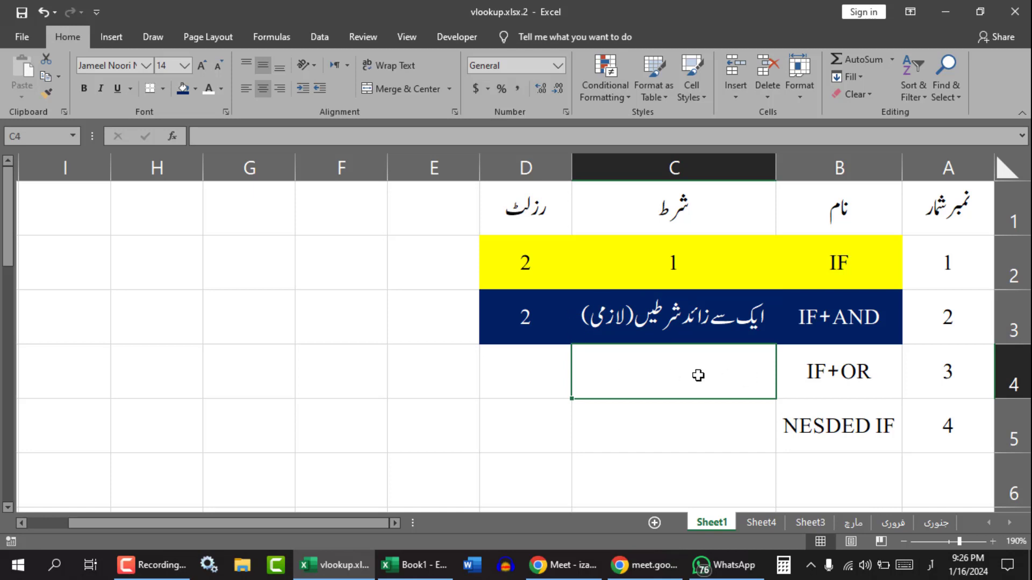
pyautogui.click(695, 324)
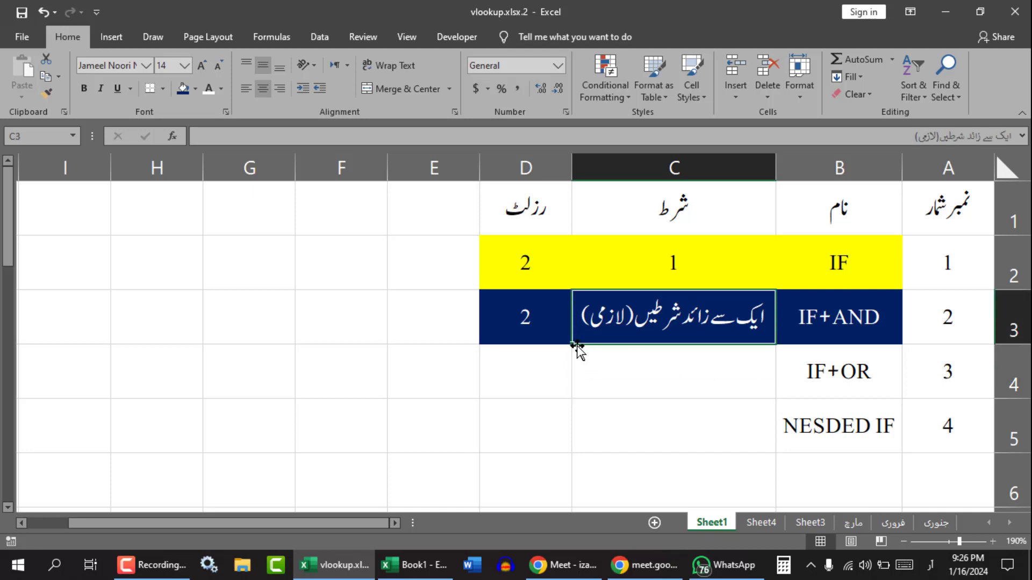
pyautogui.moveTo(576, 346); pyautogui.dragTo(580, 372)
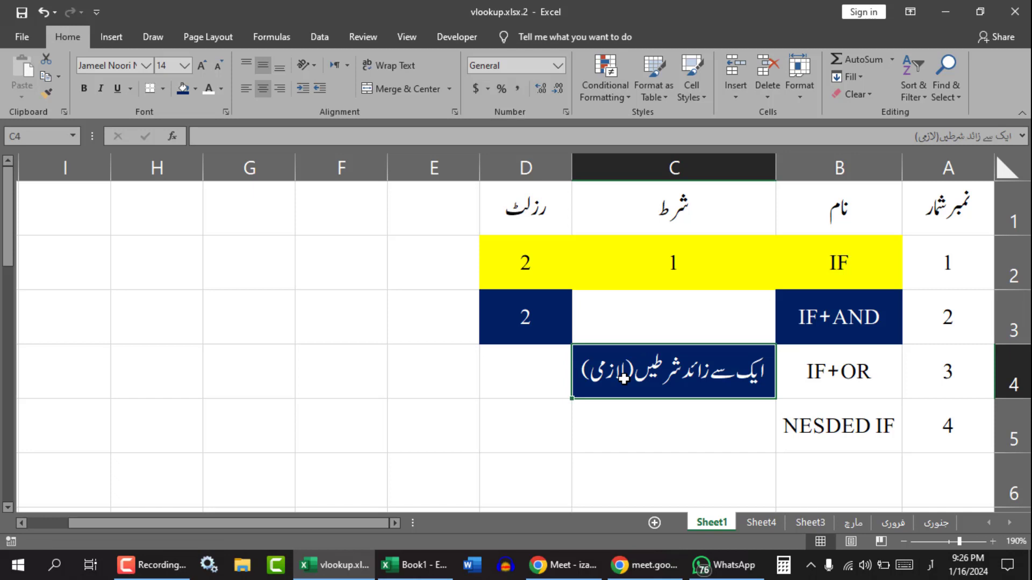
pyautogui.hotkey('ctrl', 'z')
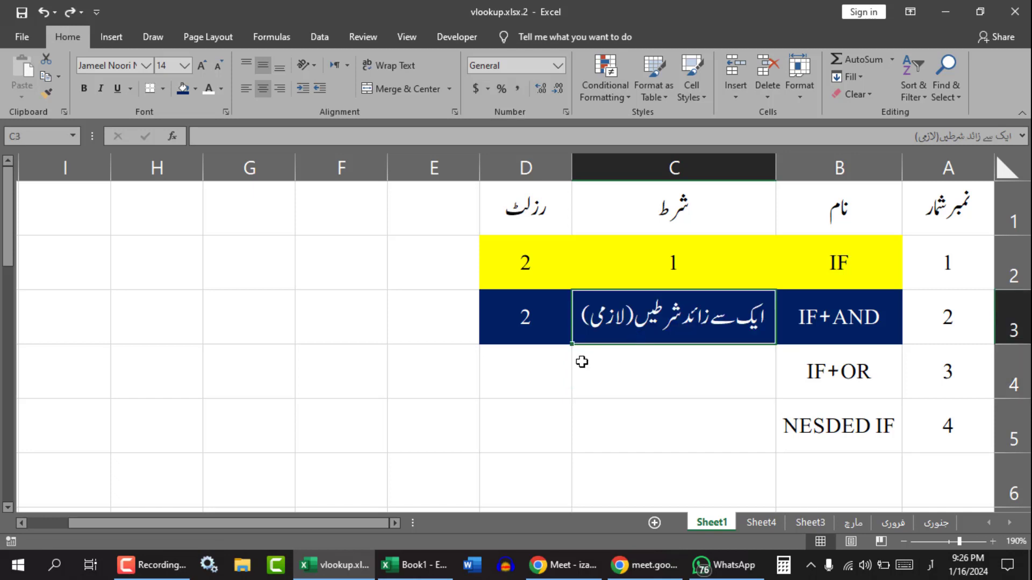
# Copy the condition text from C3 into C4 and replace the bracketed word with اختیاری for the IF+OR row.
pyautogui.moveTo(574, 345); pyautogui.dragTo(627, 375)
pyautogui.doubleClick(655, 377)
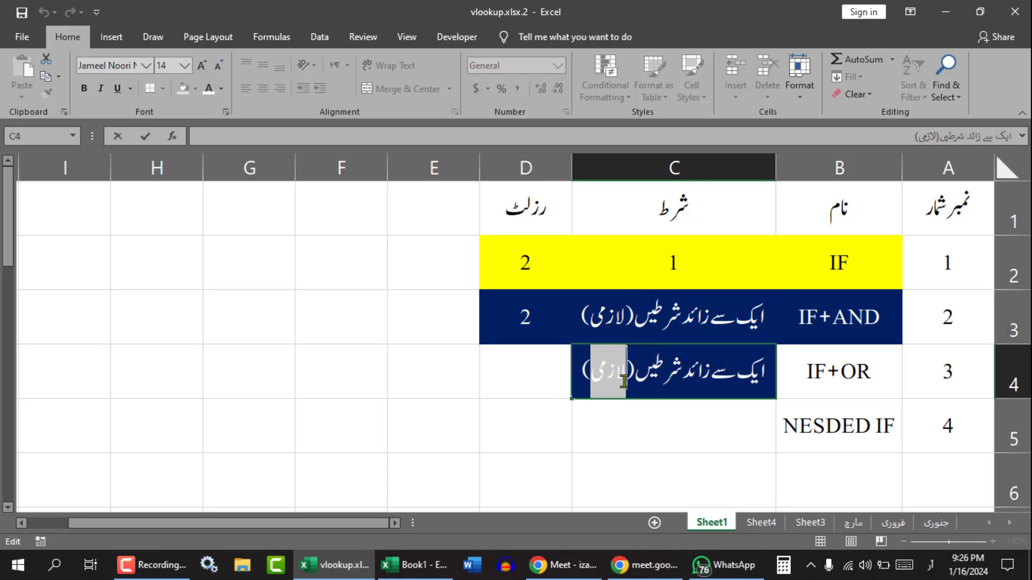
pyautogui.write('اختیار')
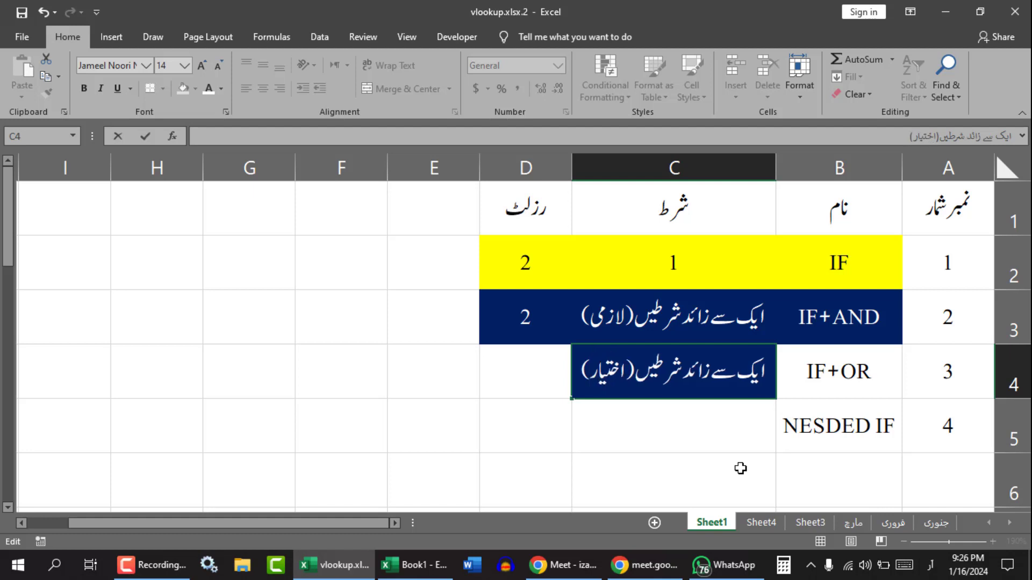
pyautogui.write('ی')
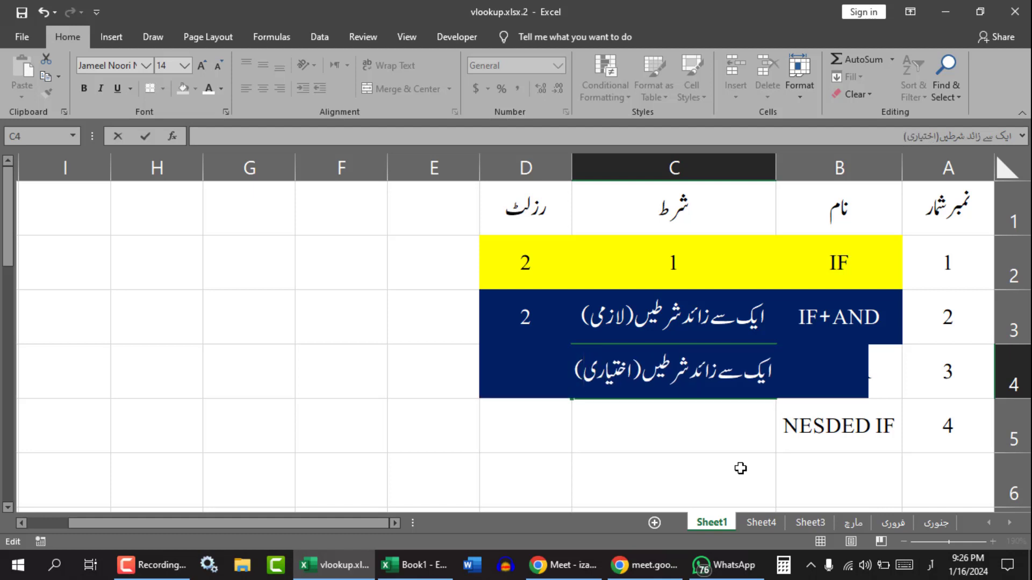
pyautogui.press('Return')
# Enter the result count 2 in D4 for the IF+OR row.
pyautogui.click(531, 376)
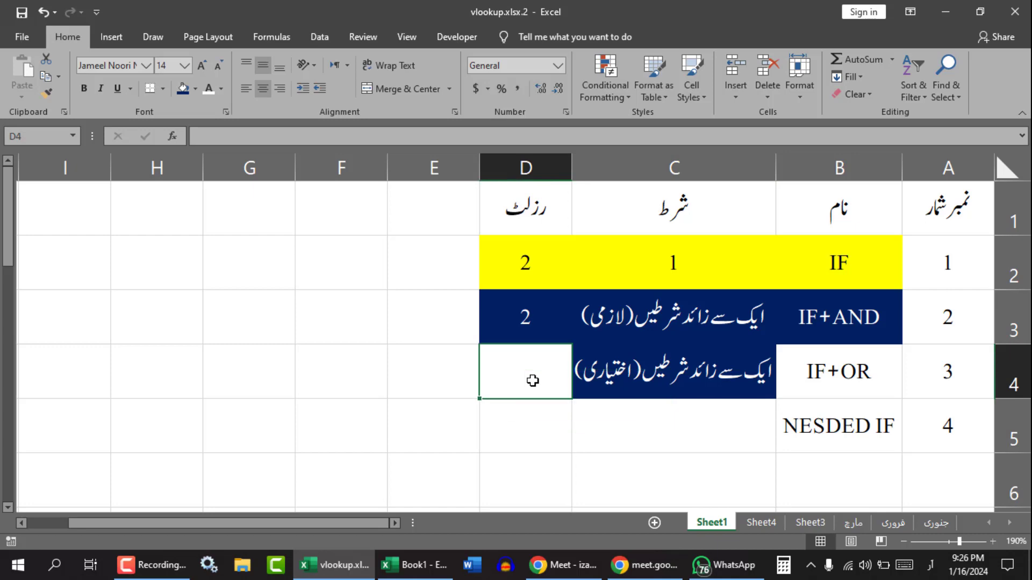
pyautogui.write('2')
pyautogui.press('Return')
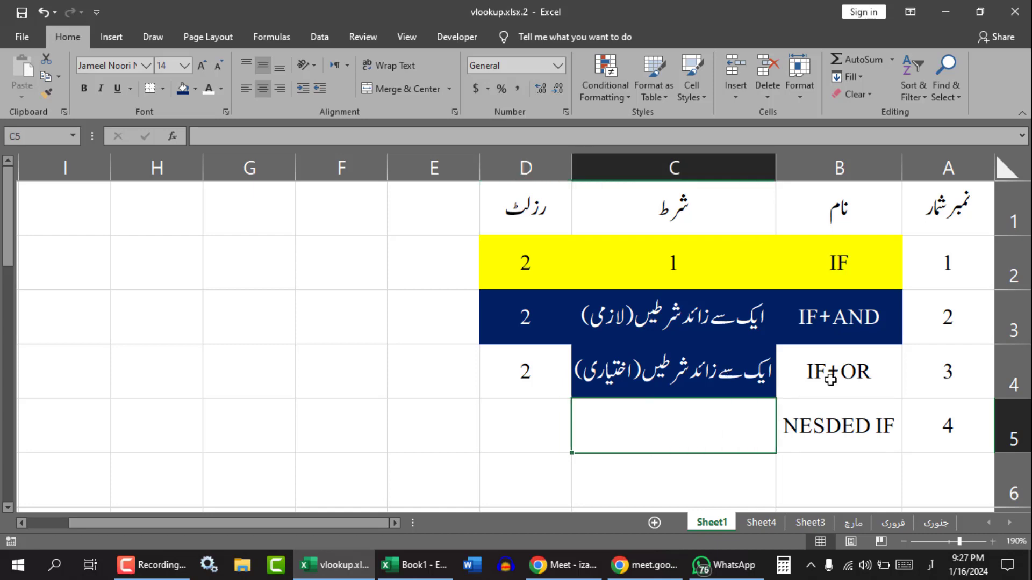
# Give the IF+OR row's cells B4:D4 a purple fill and white font color.
pyautogui.moveTo(822, 371); pyautogui.dragTo(525, 370)
pyautogui.click(195, 89)
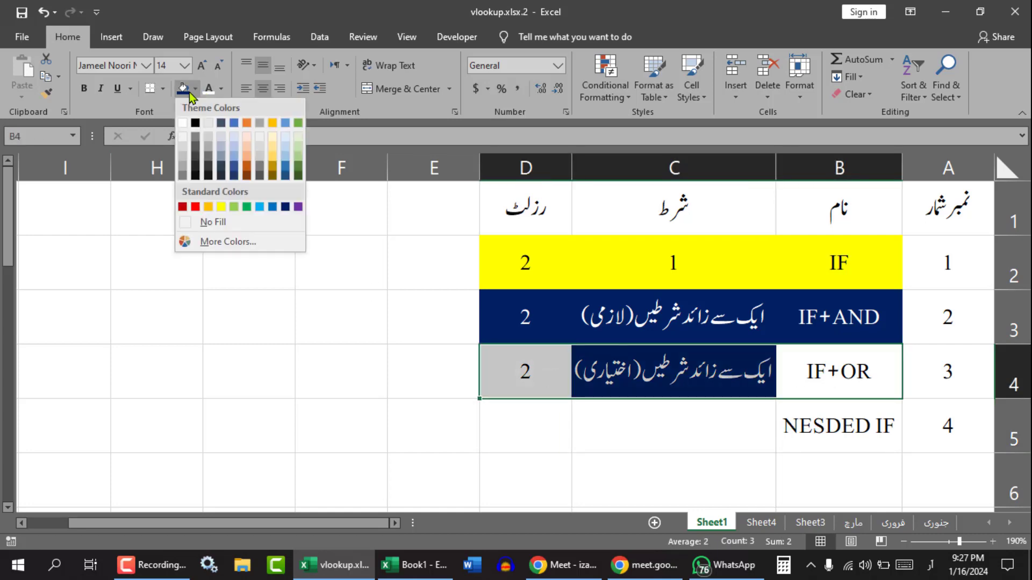
pyautogui.click(299, 206)
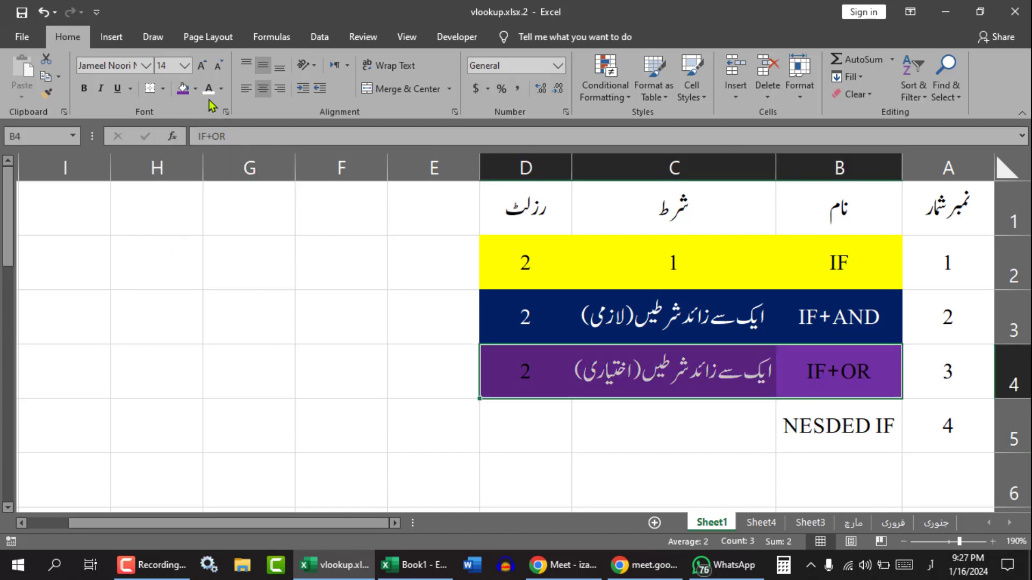
pyautogui.click(627, 434)
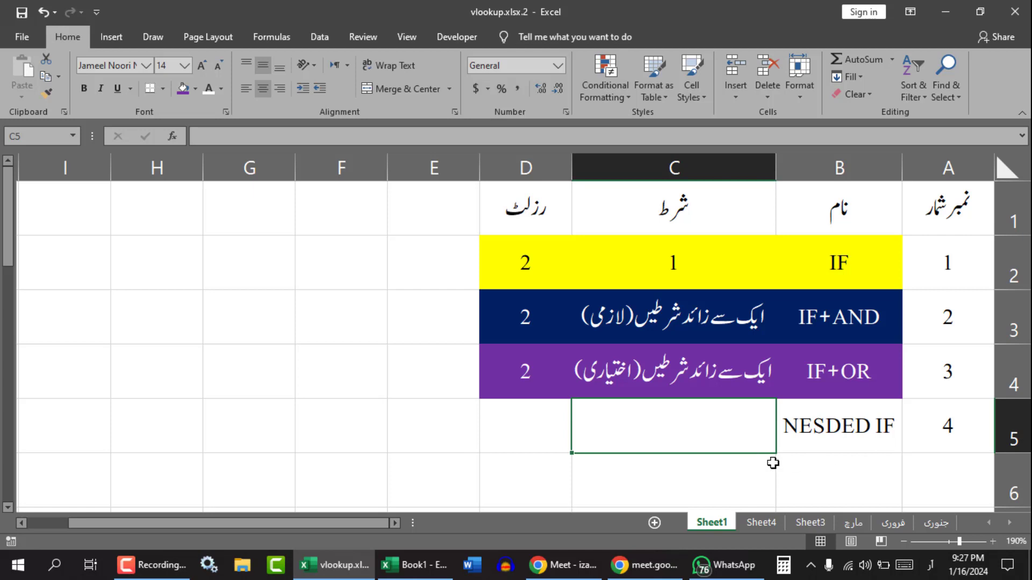
# Copy the condition text from C4 into C5 and remove the bracketed word, leaving ایک سے زائد شرطیں for the NESDED IF row.
pyautogui.click(747, 382)
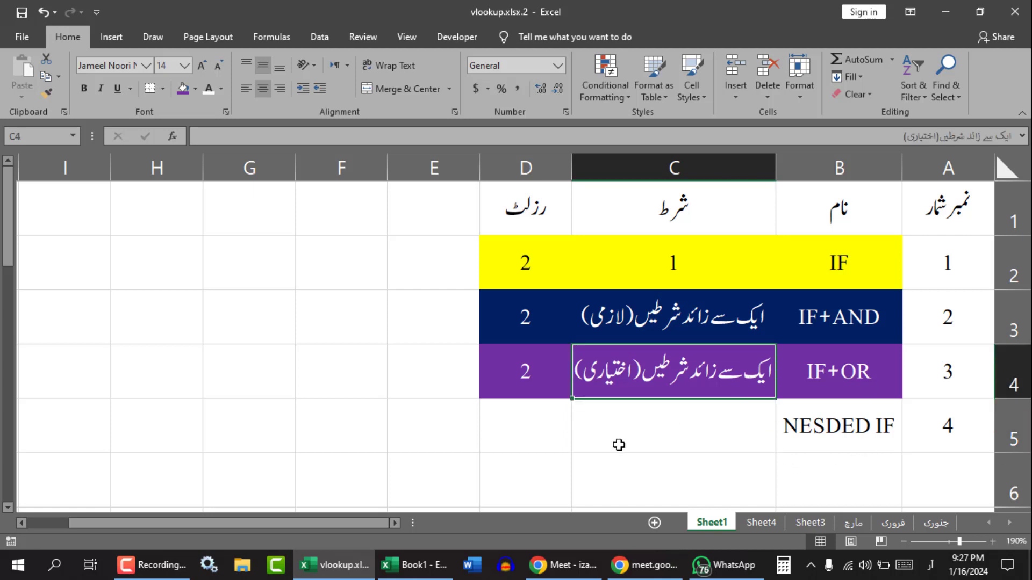
pyautogui.moveTo(575, 402); pyautogui.dragTo(574, 437)
pyautogui.doubleClick(593, 435)
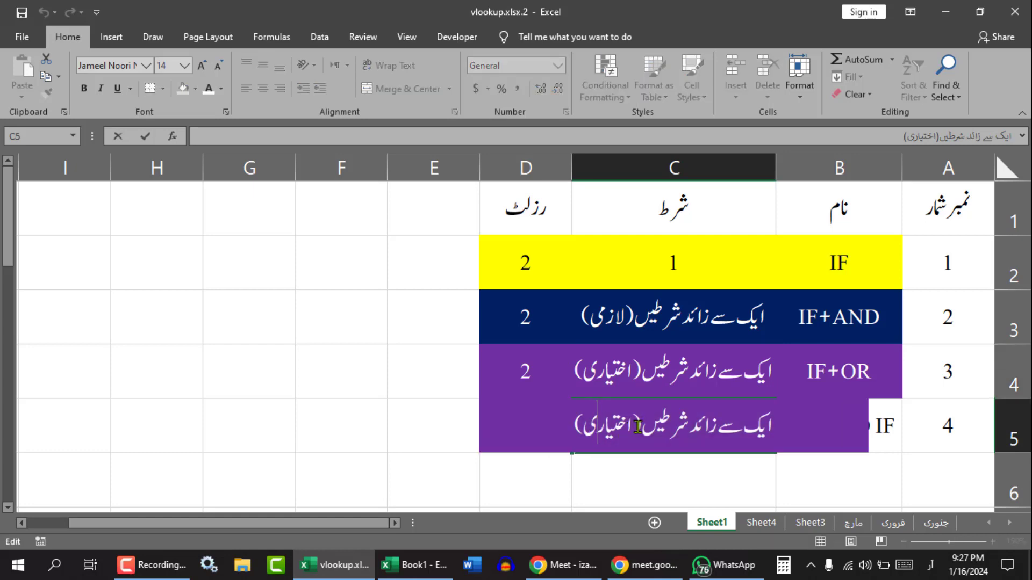
pyautogui.moveTo(640, 427); pyautogui.dragTo(551, 431)
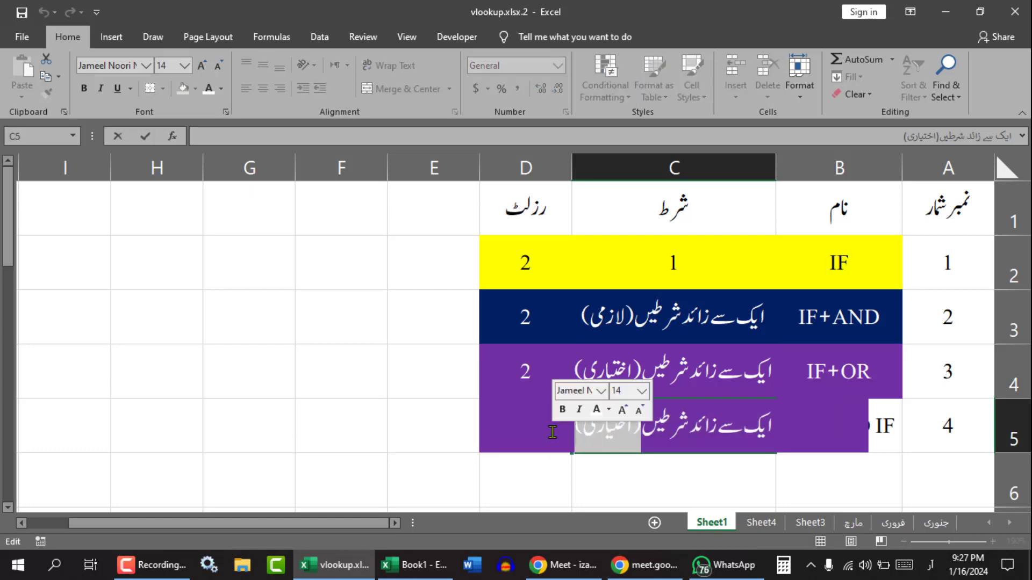
pyautogui.press('BackSpace')
pyautogui.press('Return')
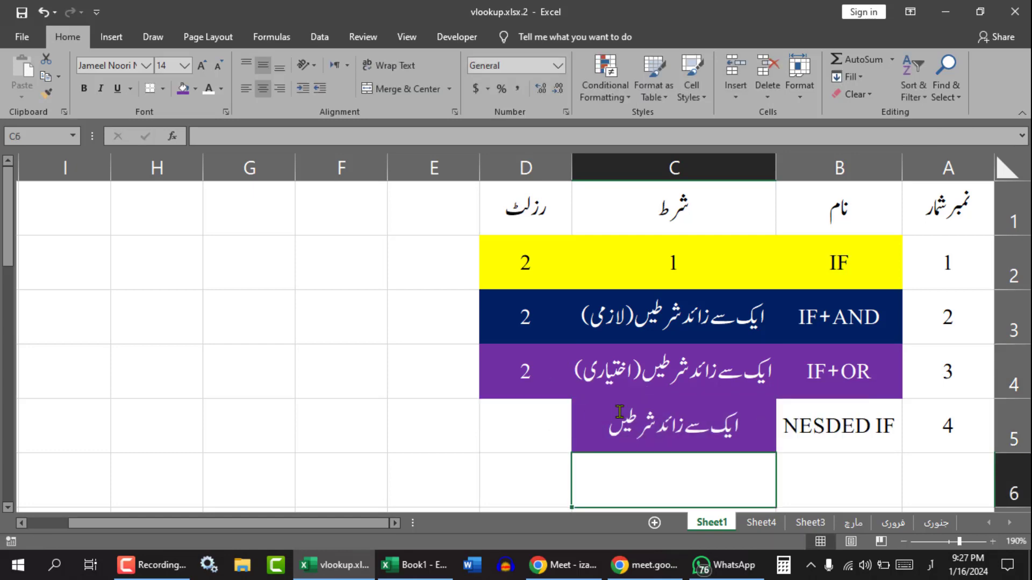
# Enter ایک سے زائد as the result in D5 for the NESDED IF row.
pyautogui.click(531, 427)
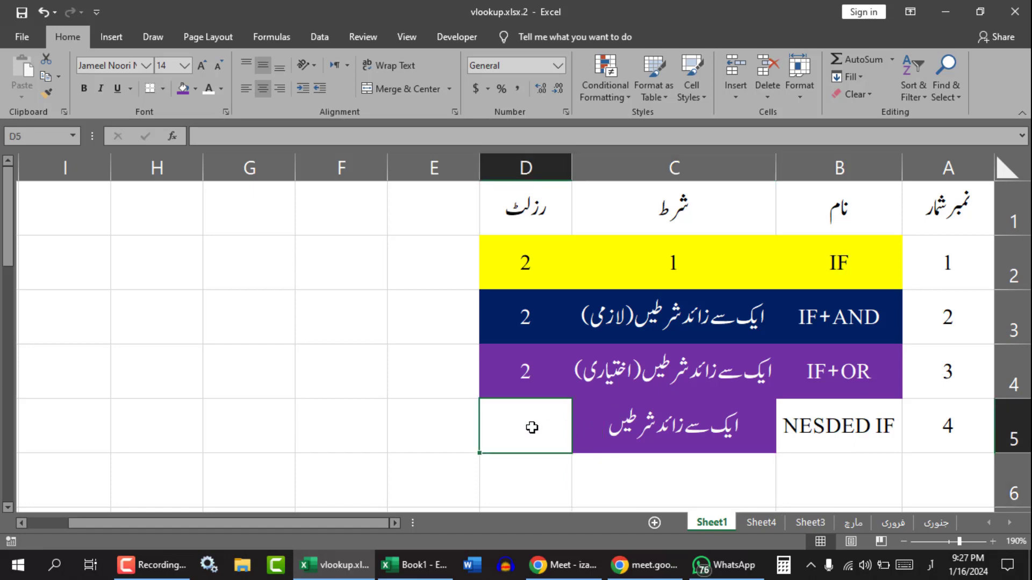
pyautogui.write('ایک')
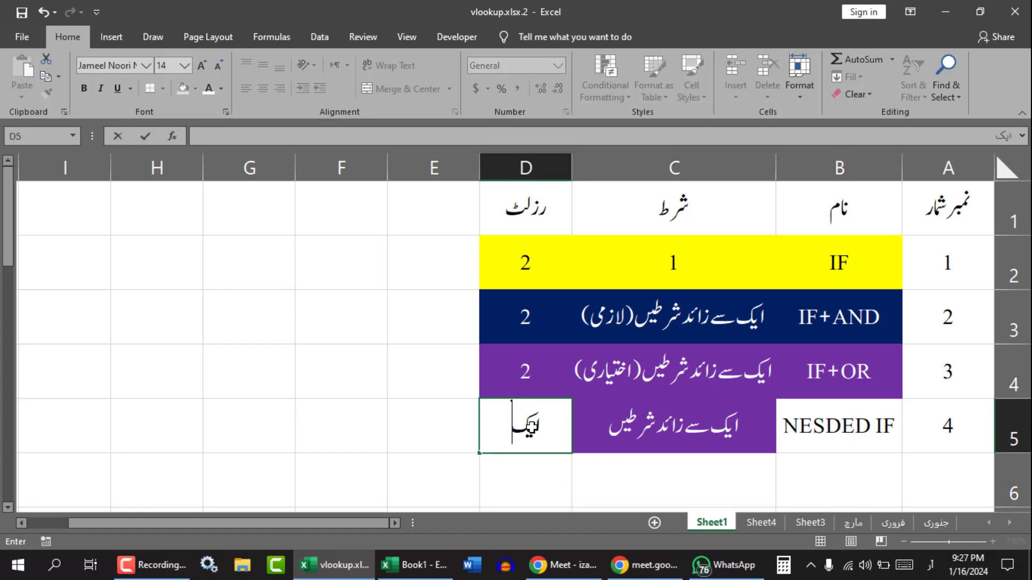
pyautogui.write(' ز')
pyautogui.press('BackSpace')
pyautogui.write('سے')
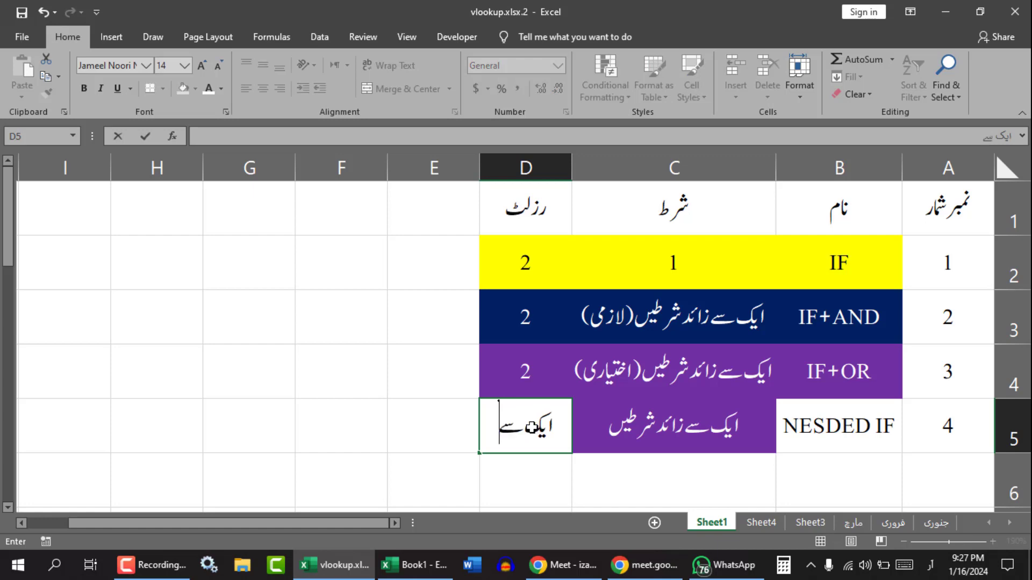
pyautogui.write(' زائد')
pyautogui.press('Return')
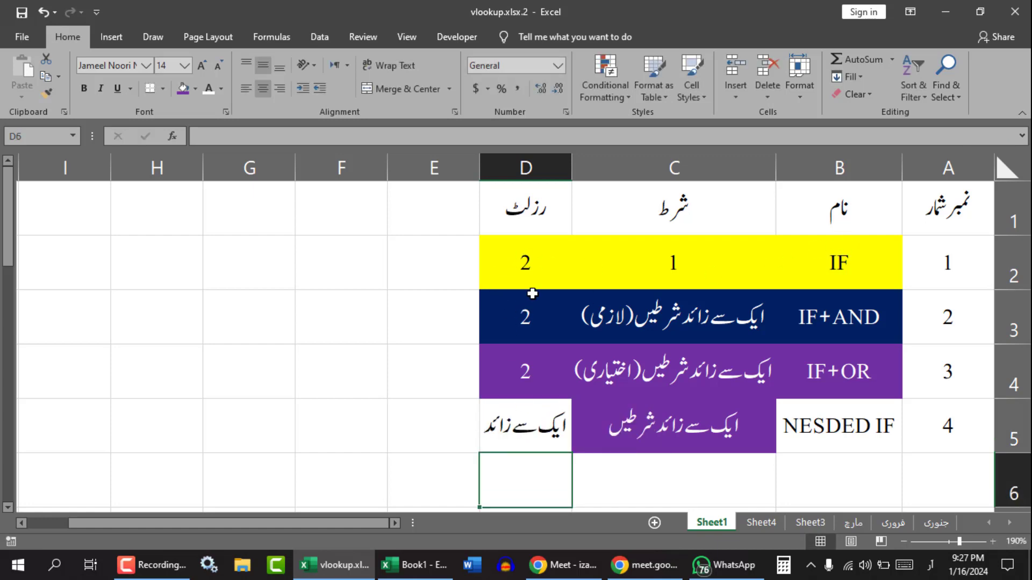
# Compare the result entries in column D across the IF, IF+AND, IF+OR and NESDED IF rows.
pyautogui.click(538, 264)
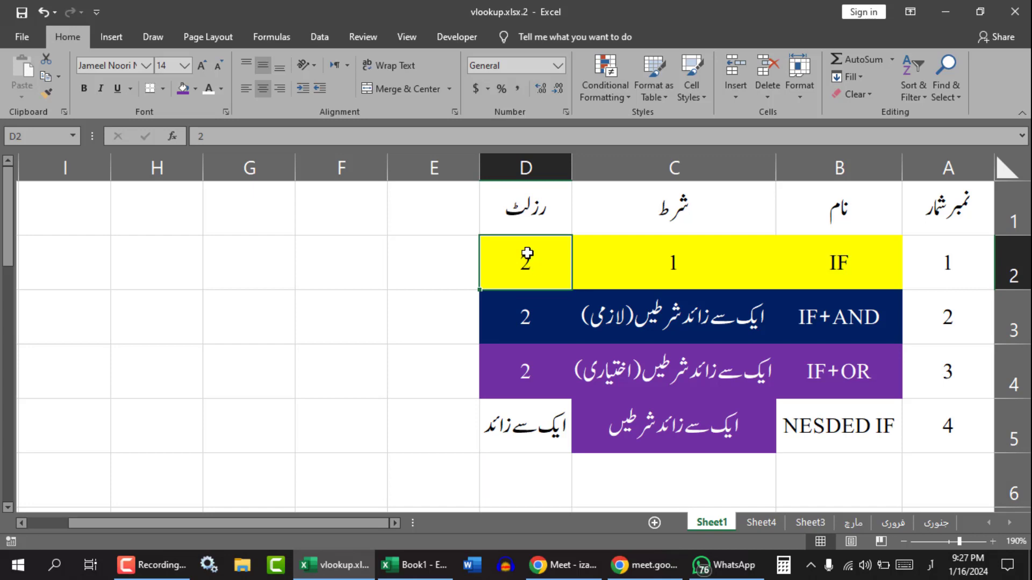
pyautogui.click(847, 268)
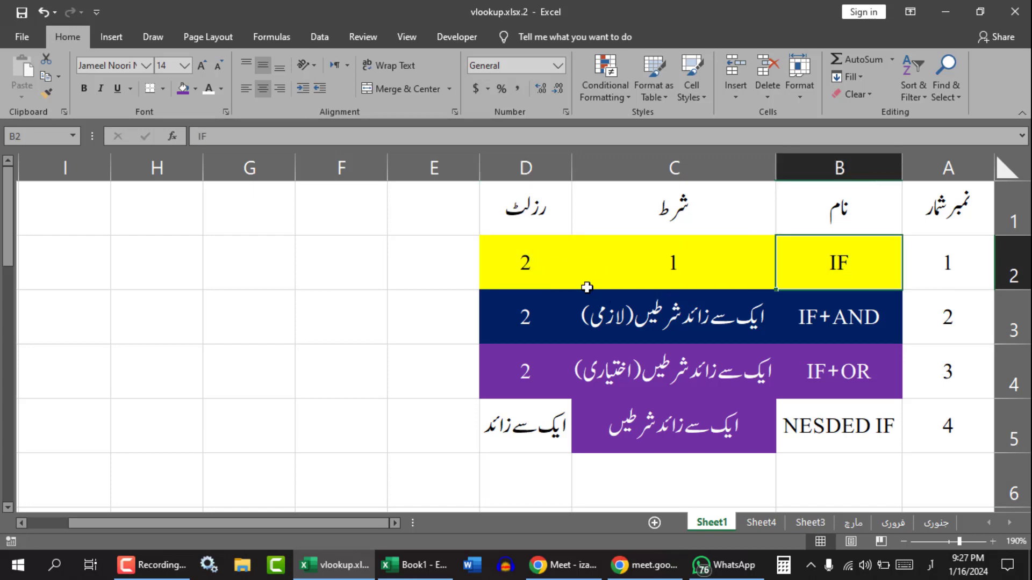
pyautogui.click(540, 272)
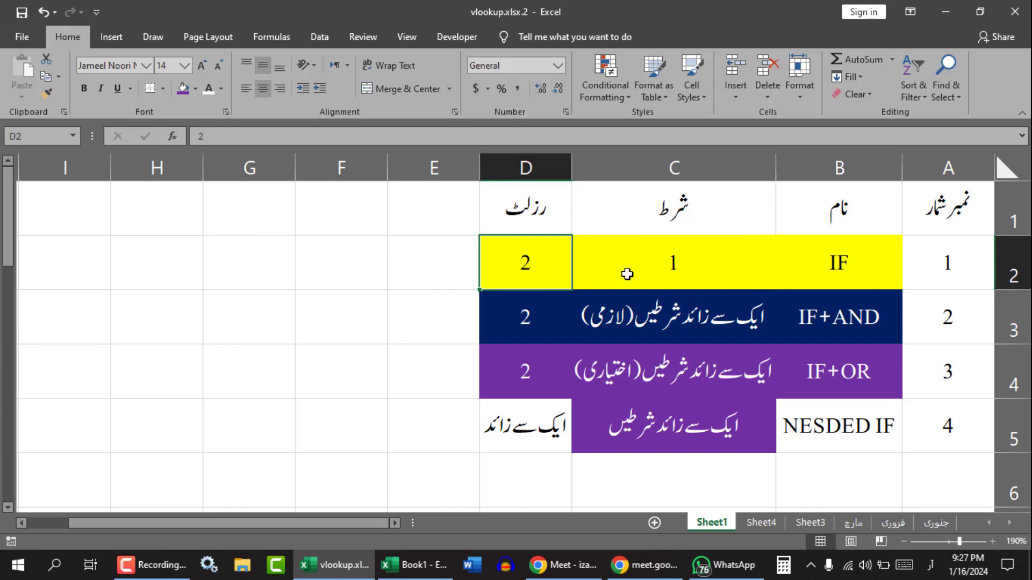
pyautogui.click(847, 336)
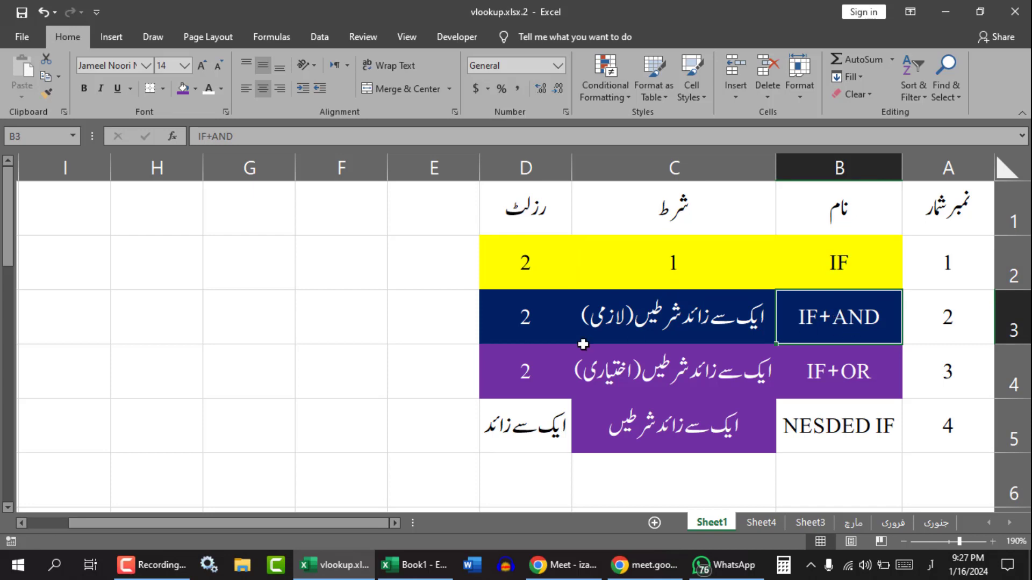
pyautogui.click(522, 329)
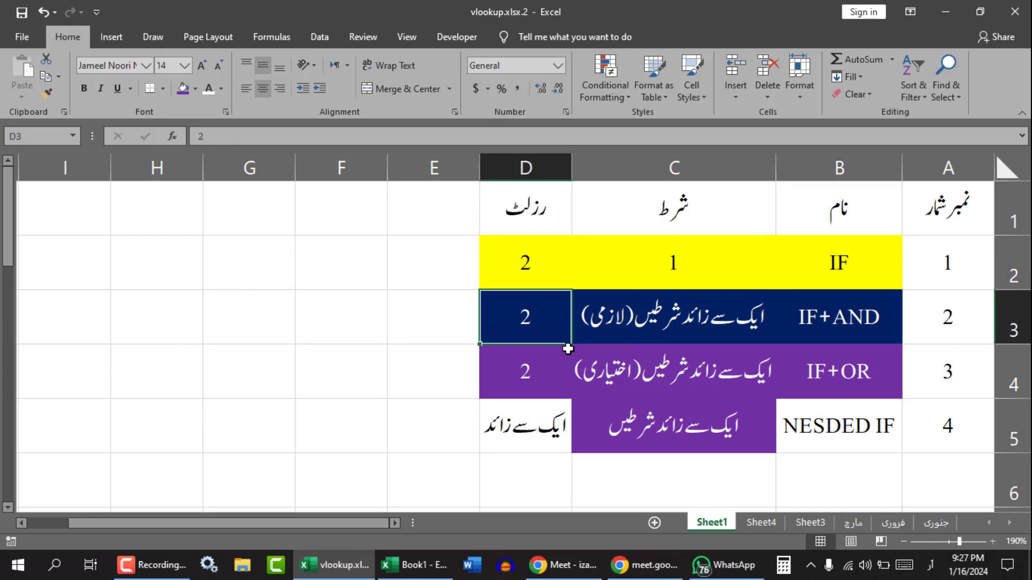
pyautogui.moveTo(528, 263); pyautogui.dragTo(524, 371)
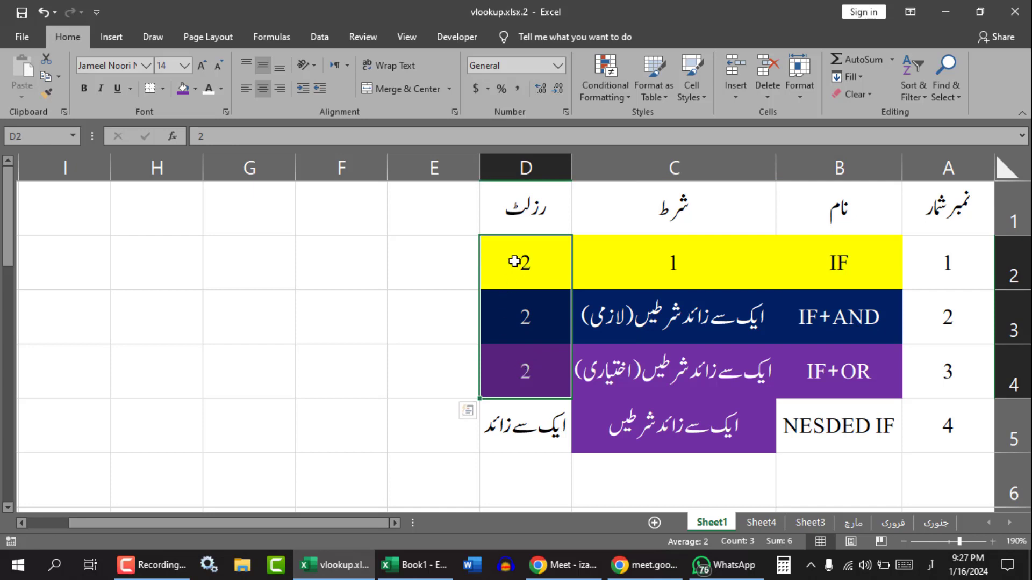
pyautogui.moveTo(514, 262); pyautogui.dragTo(514, 382)
pyautogui.click(877, 430)
pyautogui.click(533, 438)
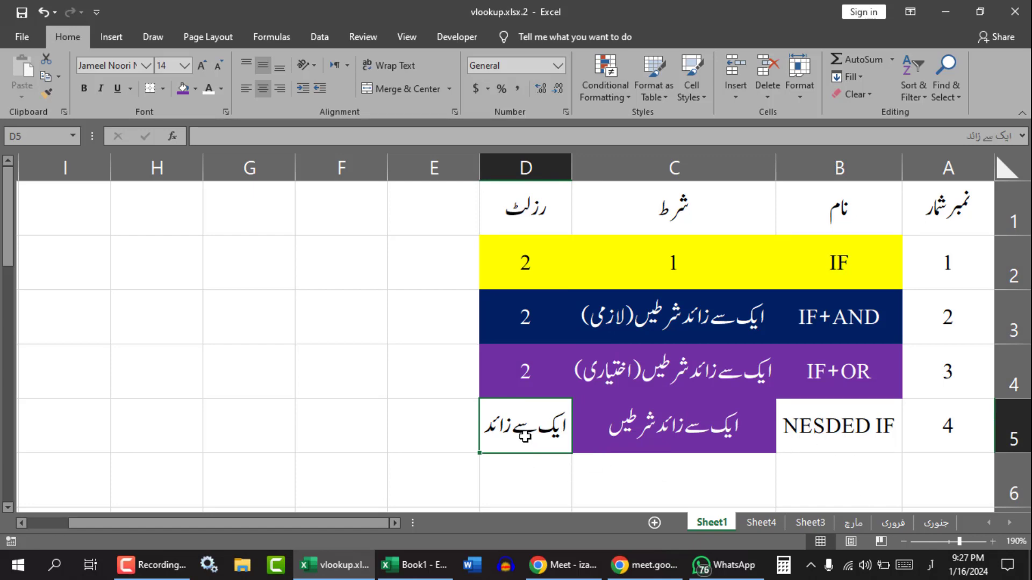
pyautogui.click(642, 430)
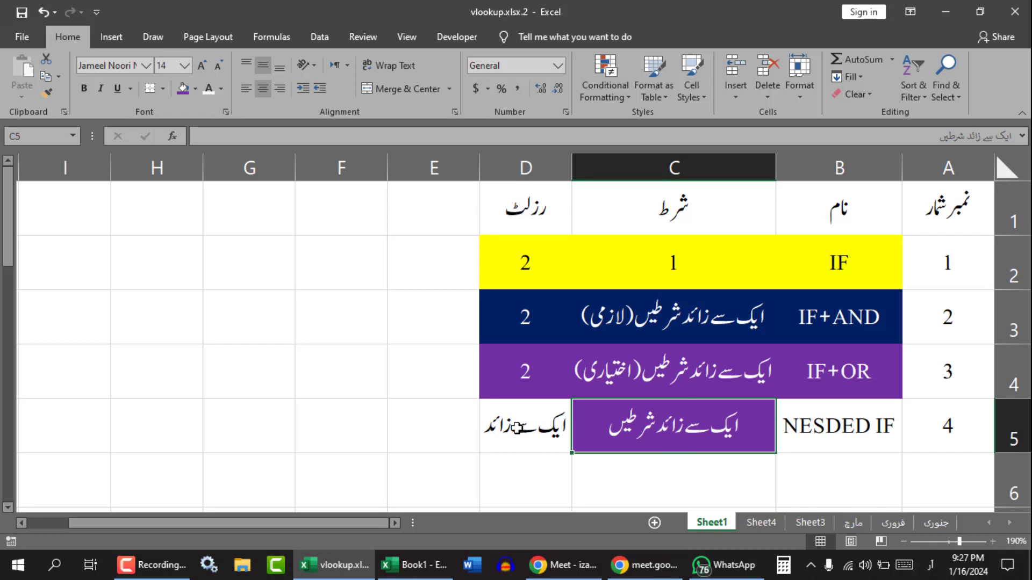
# Give the NESDED IF row's cells B5:D5 a dark brown fill and white font color.
pyautogui.moveTo(790, 425); pyautogui.dragTo(525, 428)
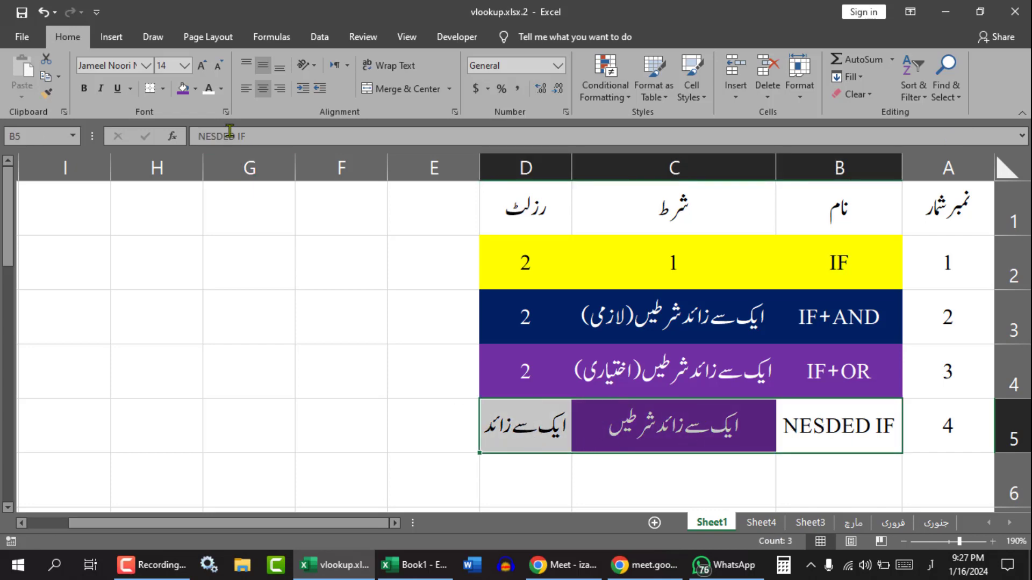
pyautogui.click(195, 89)
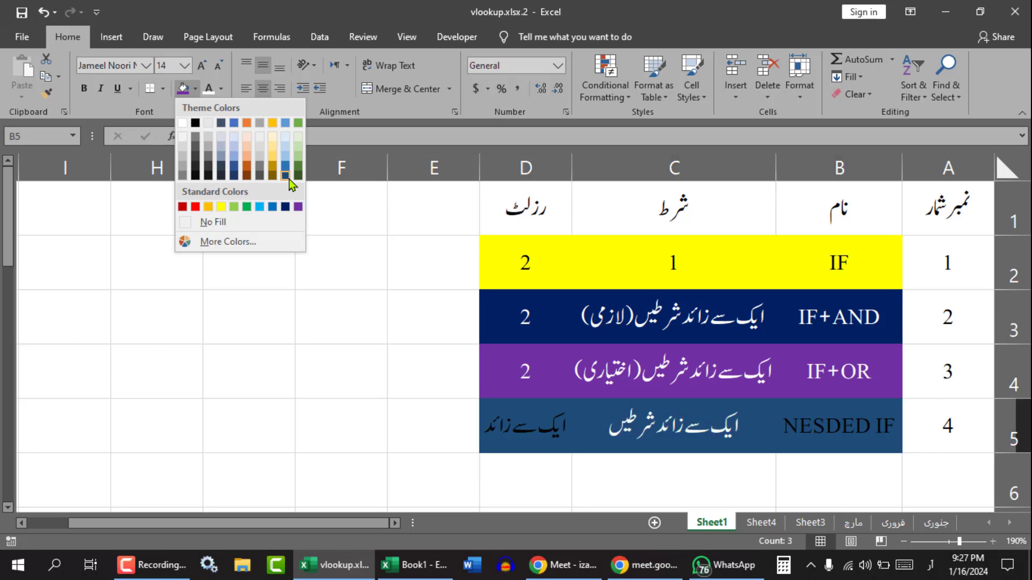
pyautogui.click(245, 173)
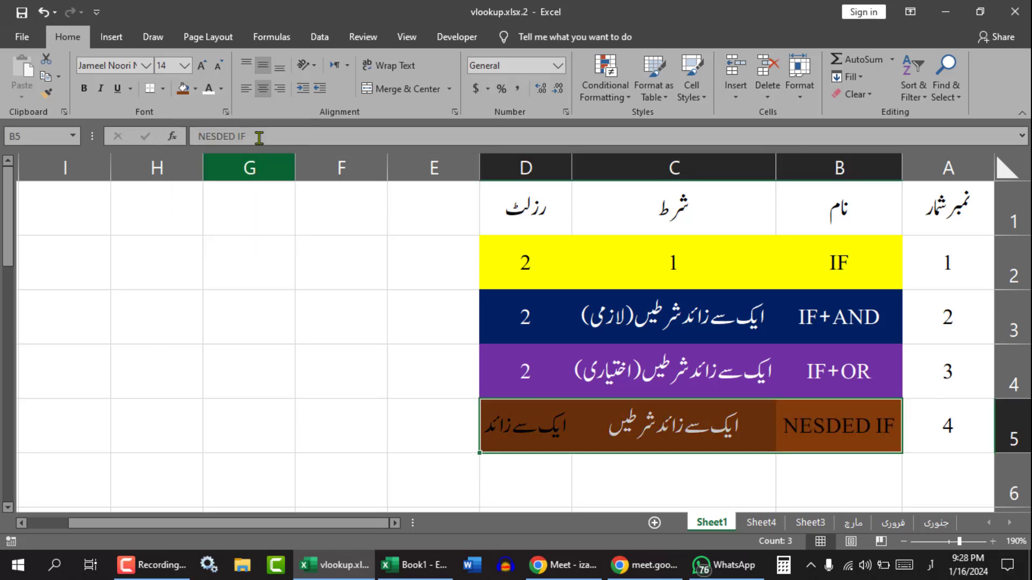
pyautogui.click(396, 417)
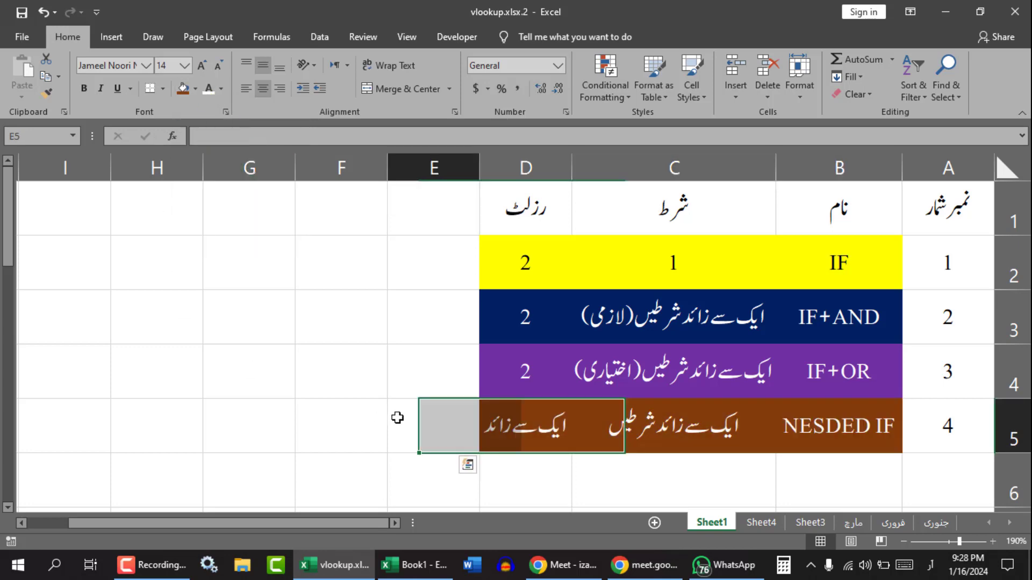
# Review the finished comparison table, going over the IF, IF+AND and NESDED IF rows and their conditions.
pyautogui.click(685, 267)
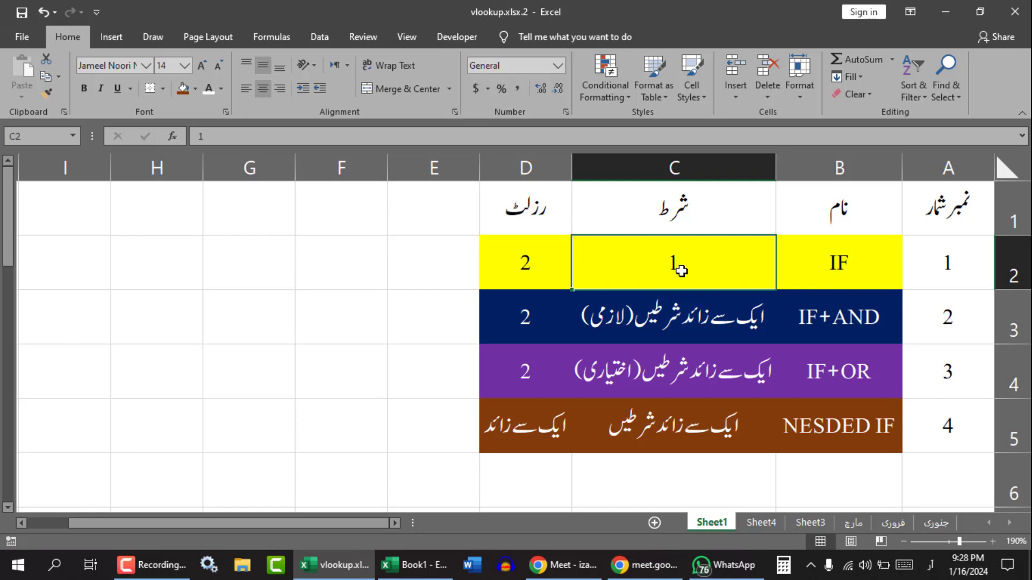
pyautogui.click(839, 261)
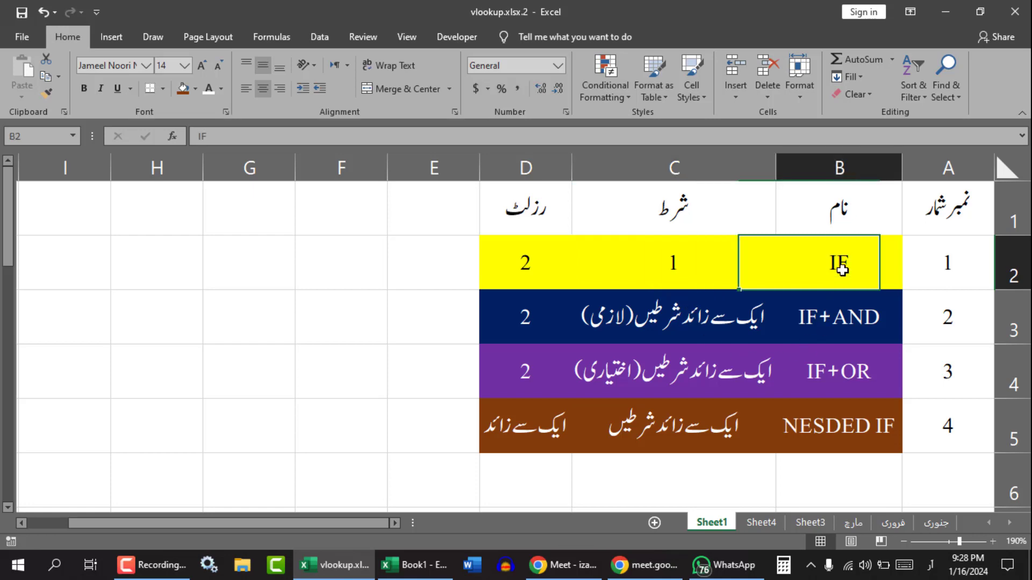
pyautogui.click(820, 323)
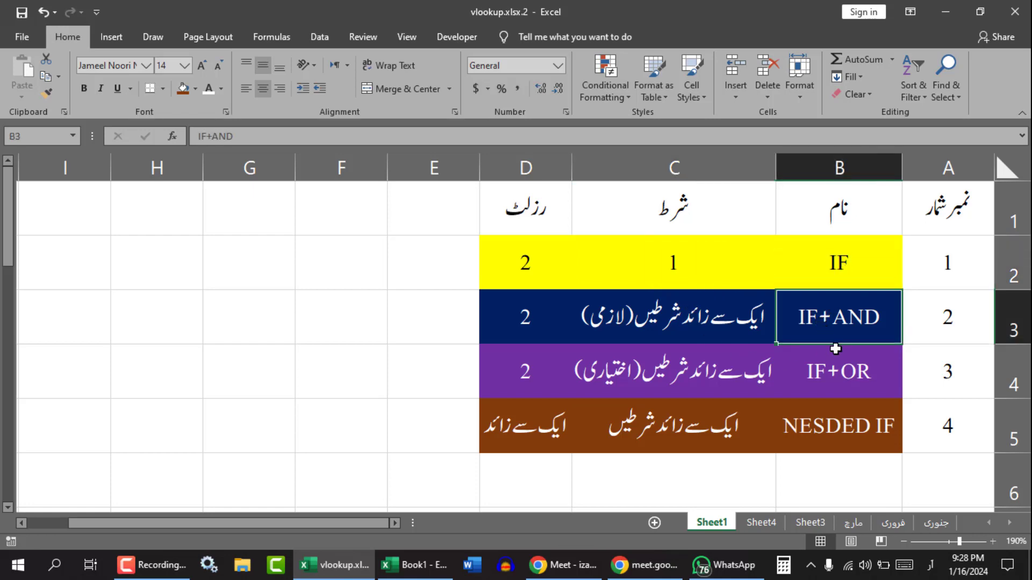
pyautogui.click(836, 438)
pyautogui.moveTo(266, 523); pyautogui.dragTo(225, 523)
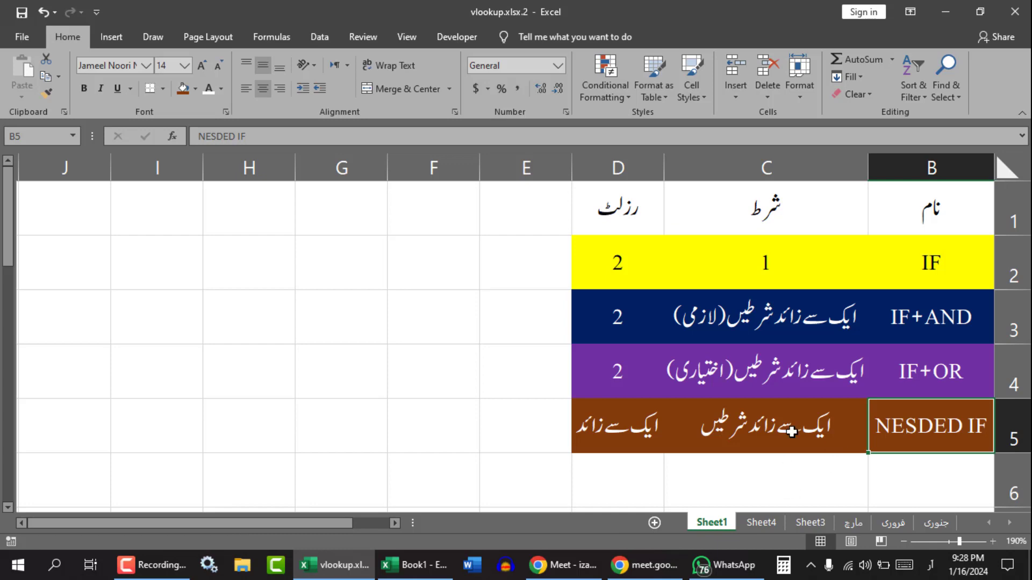
pyautogui.scroll(-1, 791, 431)
pyautogui.moveTo(349, 527); pyautogui.dragTo(389, 528)
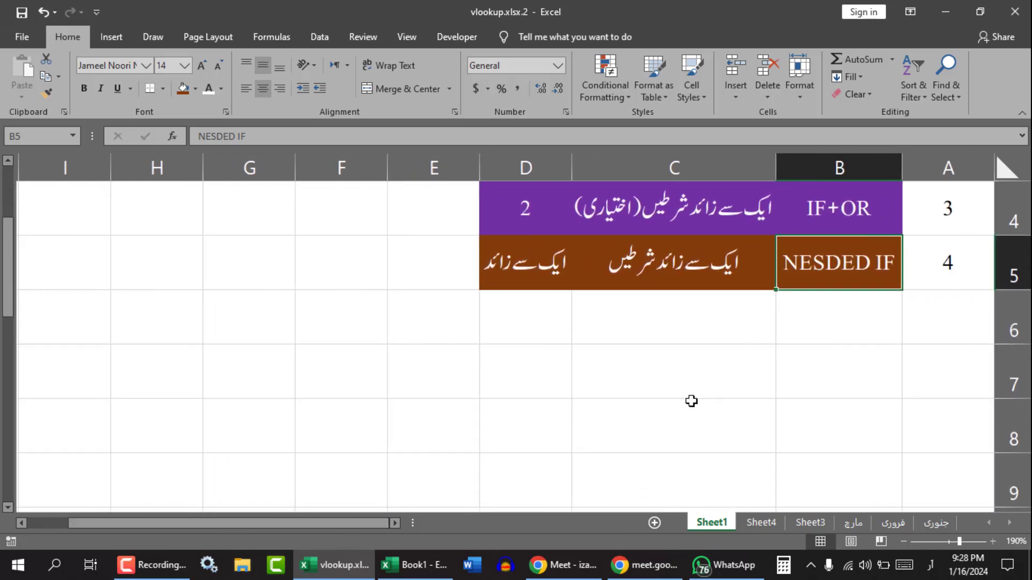
pyautogui.scroll(1, 704, 388)
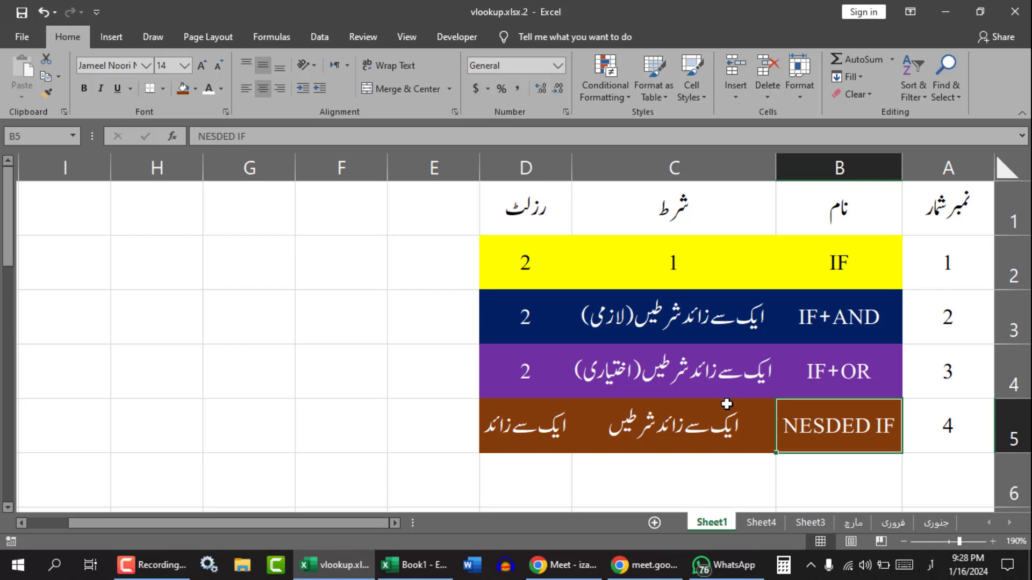
pyautogui.click(832, 272)
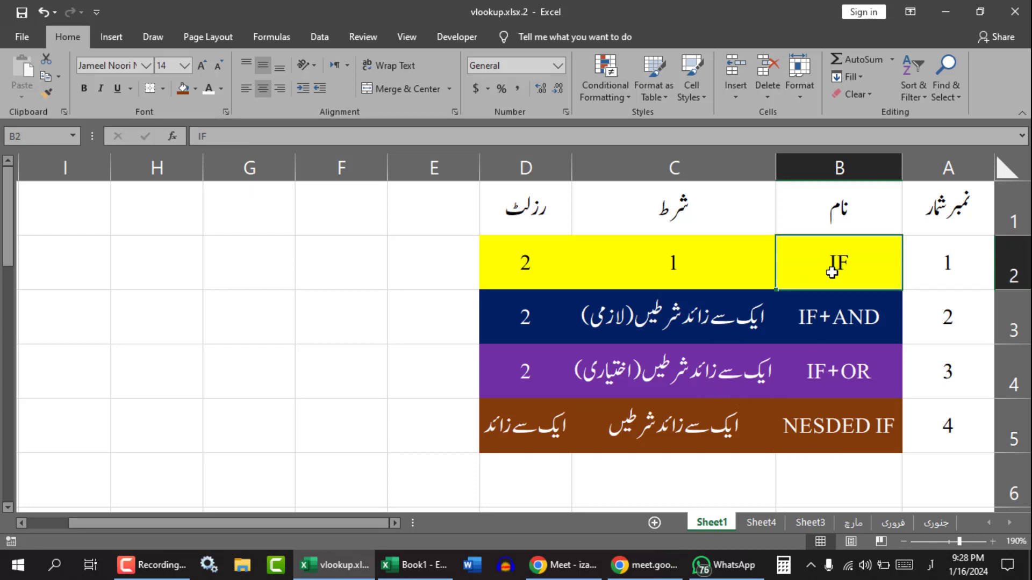
pyautogui.scroll(-1, 799, 482)
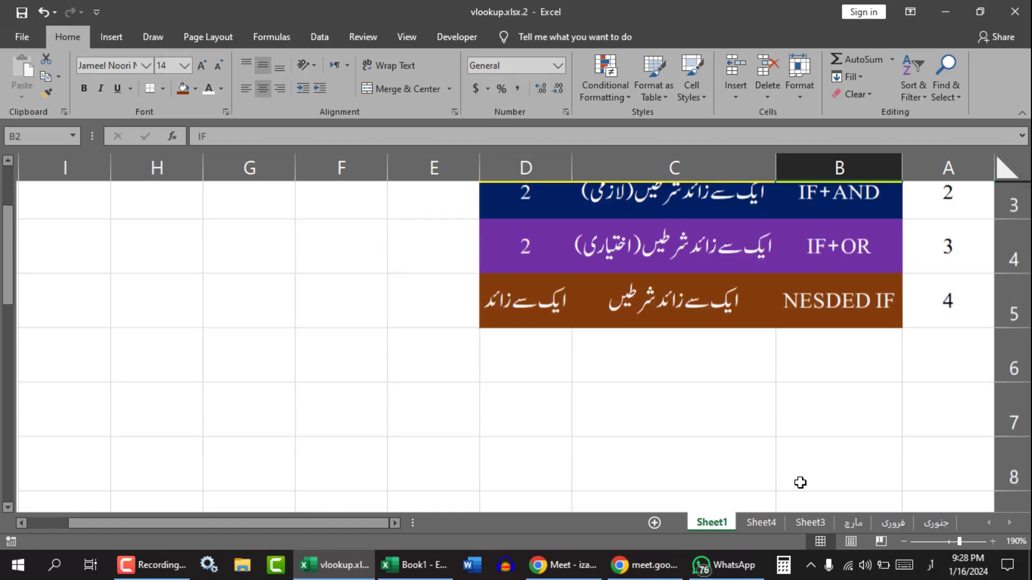
# On the مارچ sheet, delete columns H through J holding تاریخ, معرفت and بذریعہ.
pyautogui.click(853, 523)
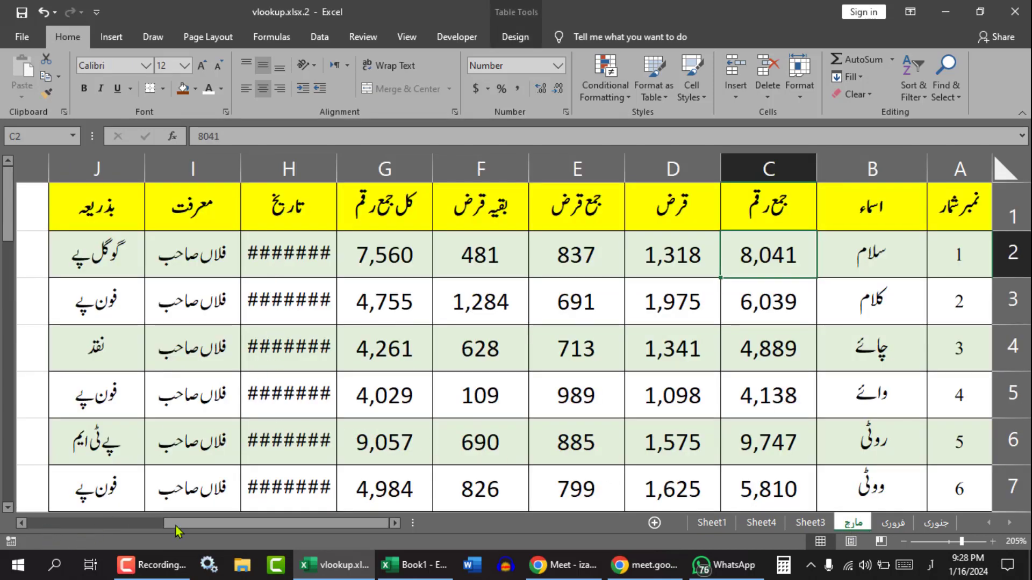
pyautogui.moveTo(214, 520); pyautogui.dragTo(181, 523)
pyautogui.moveTo(344, 169); pyautogui.dragTo(142, 165)
pyautogui.rightClick(344, 174)
pyautogui.click(376, 302)
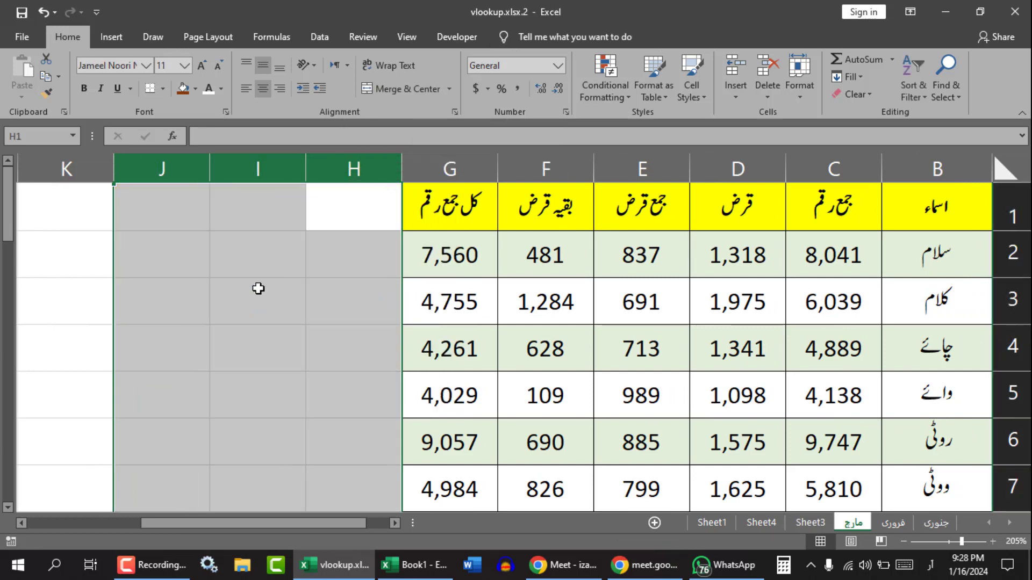
pyautogui.click(364, 263)
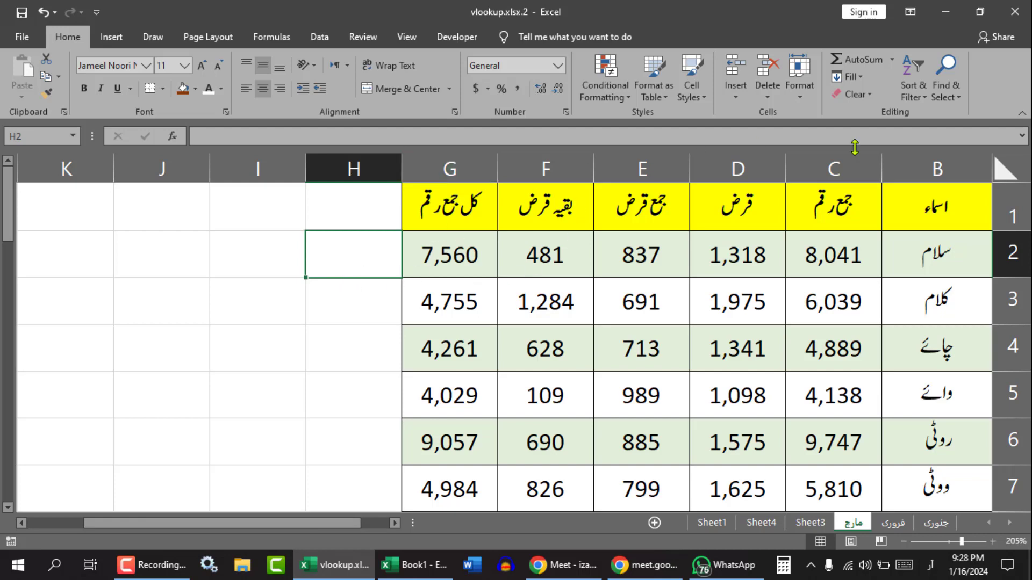
# Try to delete columns C through F from the مارچ sheet.
pyautogui.moveTo(545, 169)
pyautogui.mouseDown()
pyautogui.moveTo(863, 164)
pyautogui.moveTo(553, 170)
pyautogui.mouseUp()
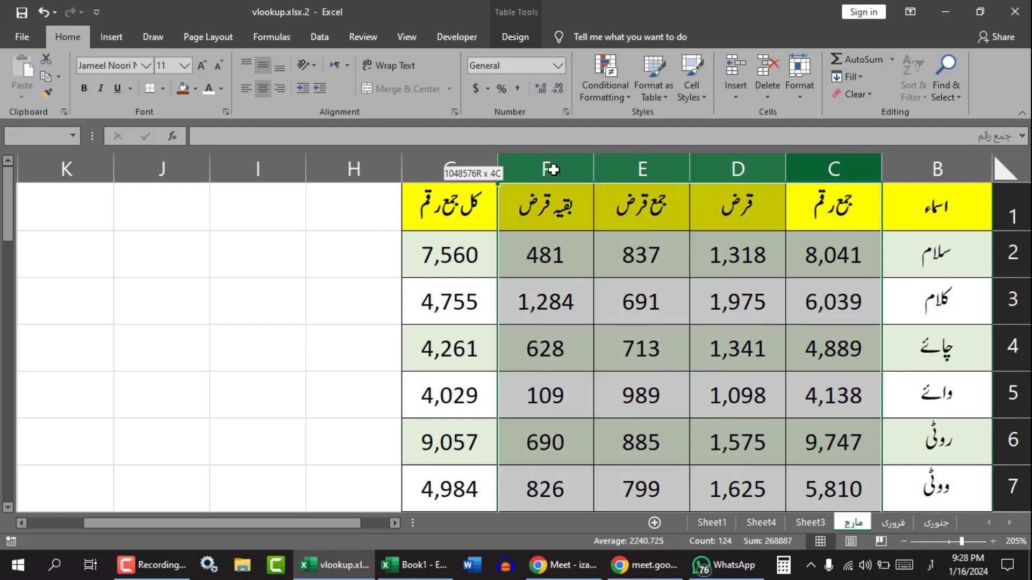
pyautogui.rightClick(553, 169)
pyautogui.click(594, 293)
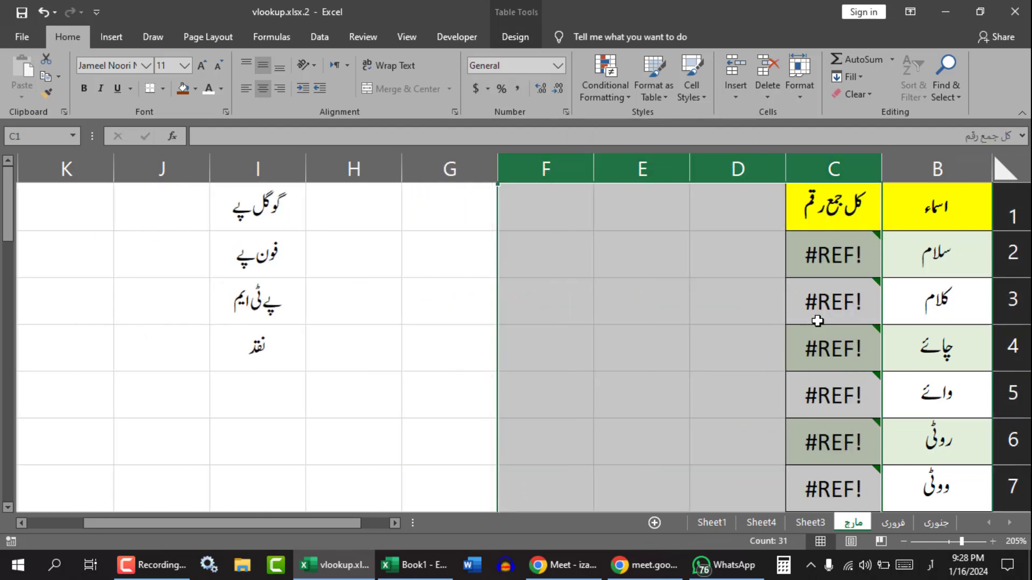
pyautogui.hotkey('ctrl', 'z')
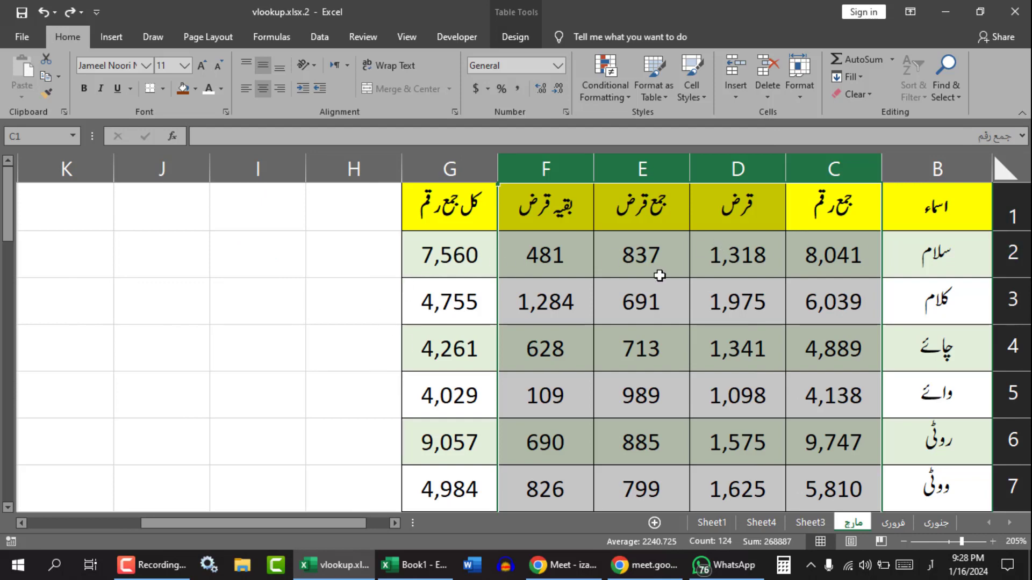
# Review the row 2 amounts in C2:F2 and the formula in G2, and look down the کل جمع رقم column.
pyautogui.moveTo(529, 257); pyautogui.dragTo(838, 257)
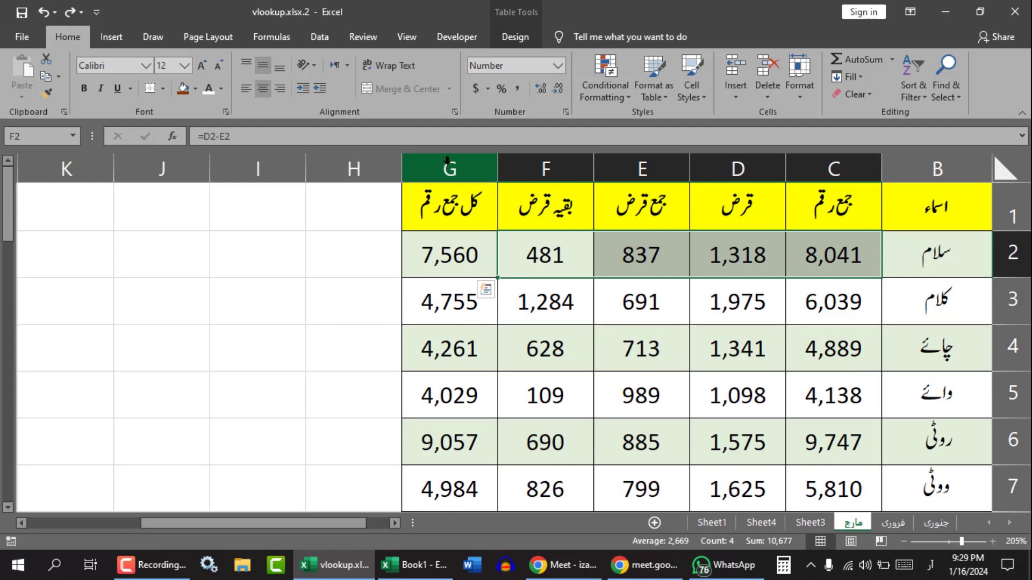
pyautogui.click(444, 254)
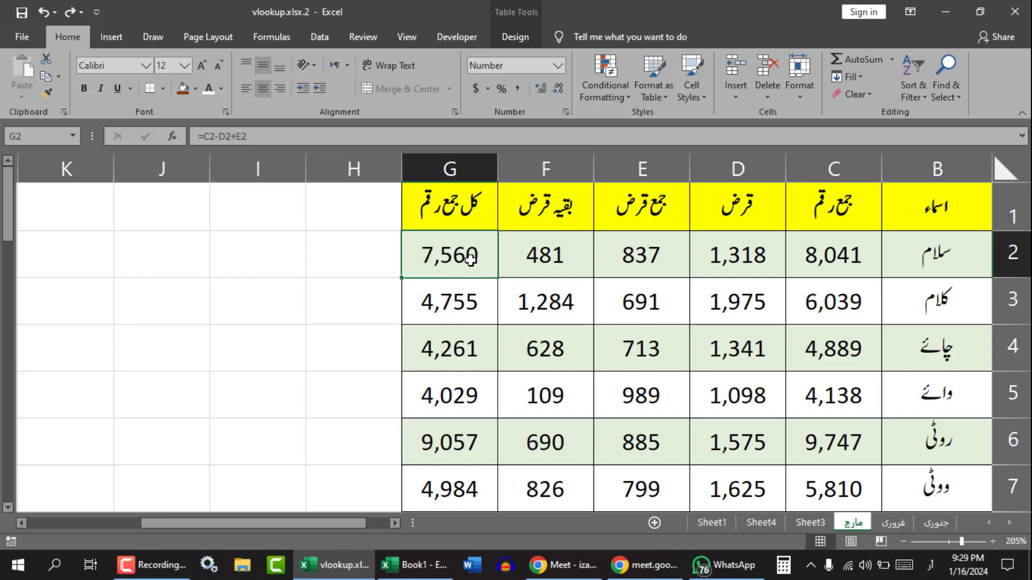
pyautogui.scroll(-3, 465, 313)
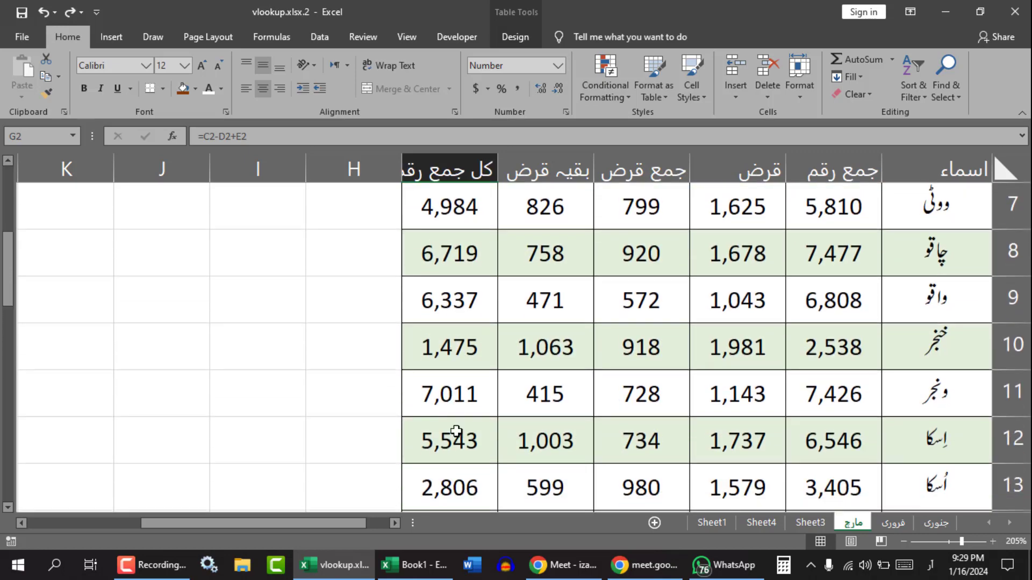
# Widen the empty column H next to the کل جمع رقم column.
pyautogui.scroll(3, 460, 452)
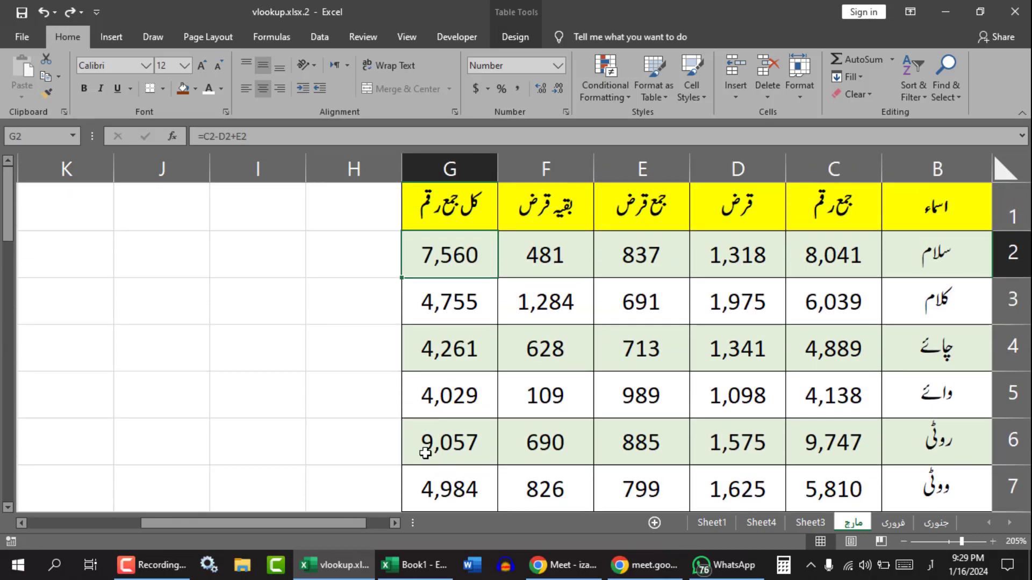
pyautogui.click(344, 255)
pyautogui.moveTo(306, 168); pyautogui.dragTo(251, 169)
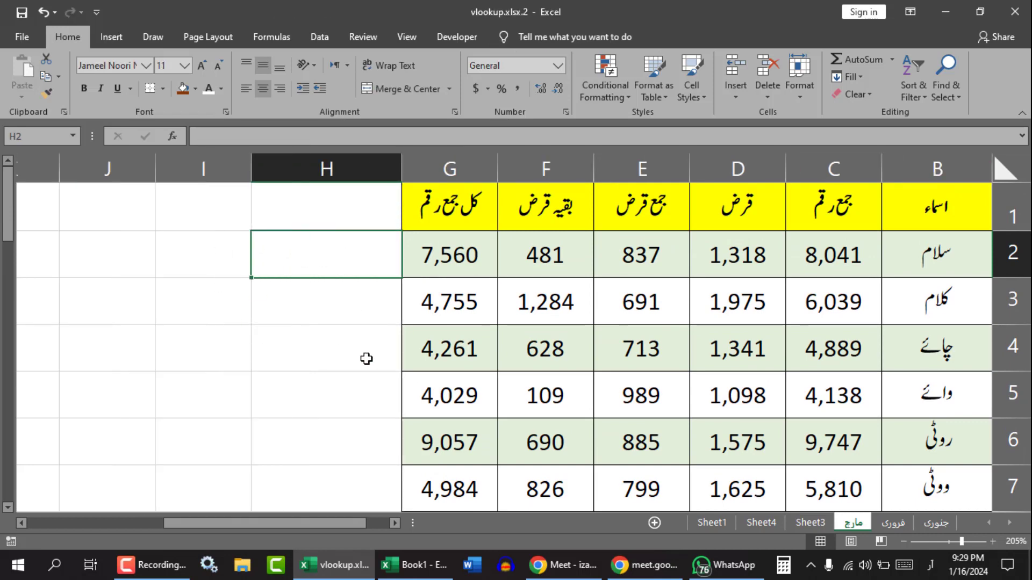
# Switch the input language to English and begin an IF formula in cell H2 with no arguments.
pyautogui.write('ق')
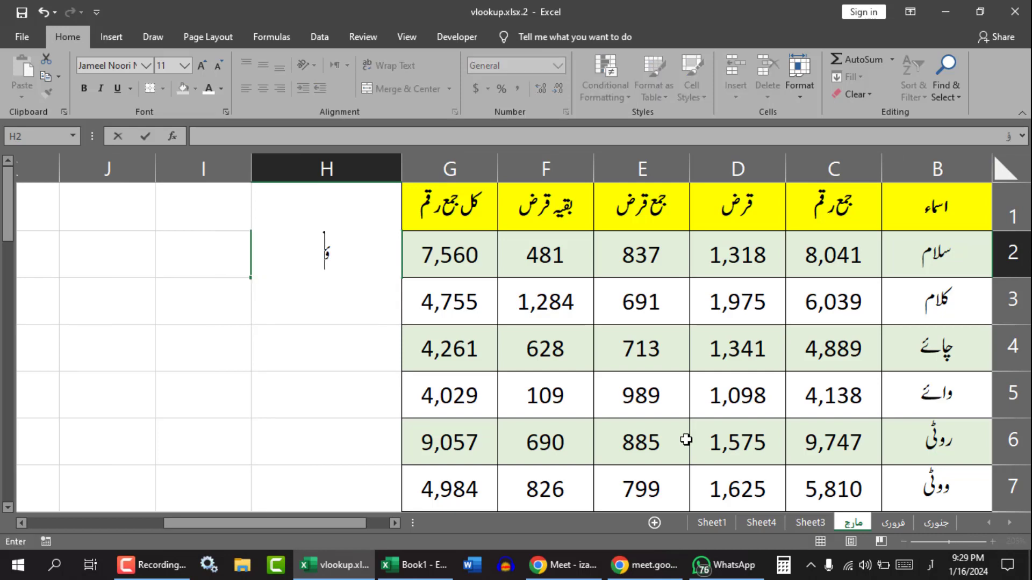
pyautogui.hotkey('alt', 'shift')
pyautogui.write('=IF')
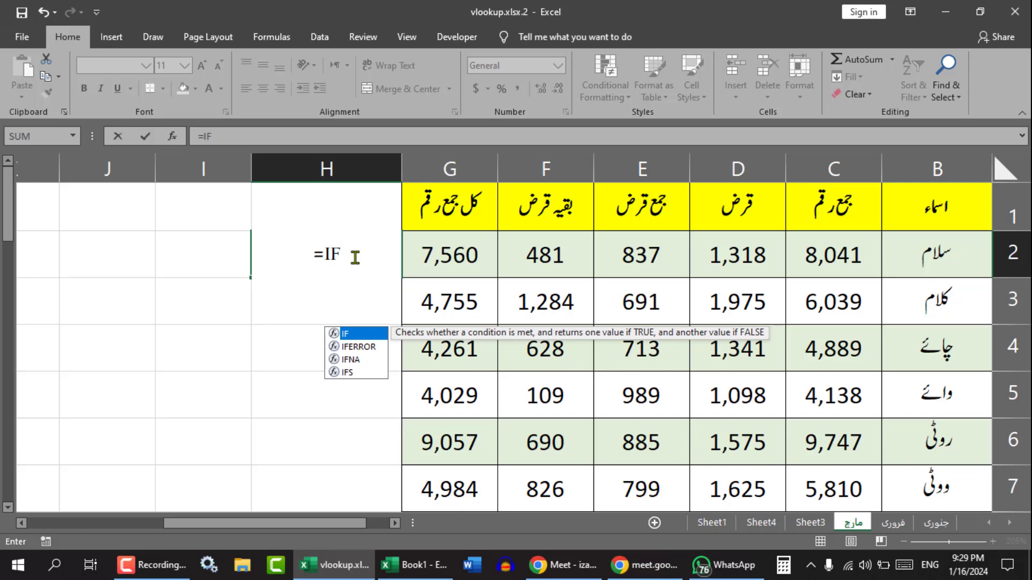
pyautogui.write('(')
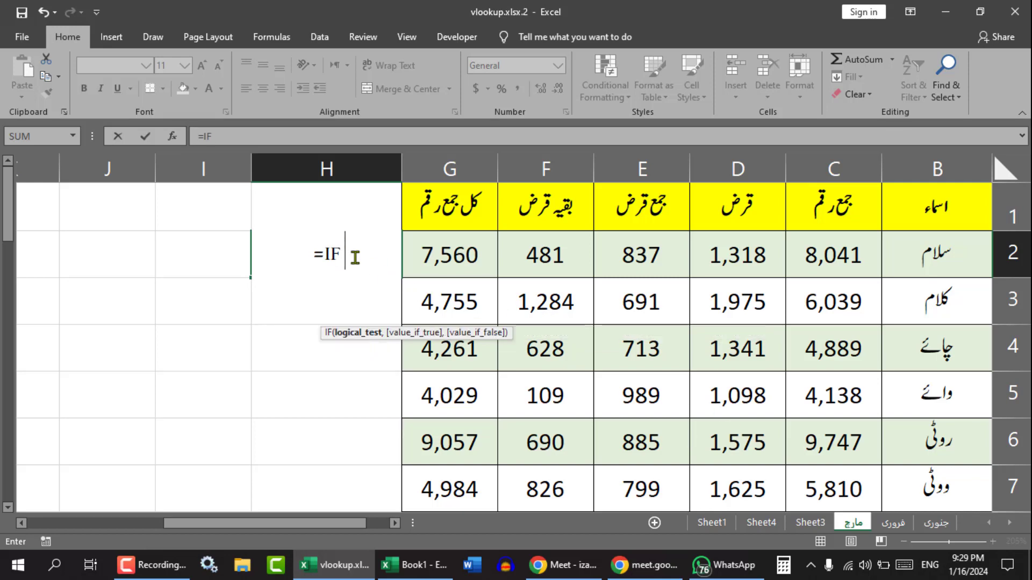
pyautogui.click(383, 342)
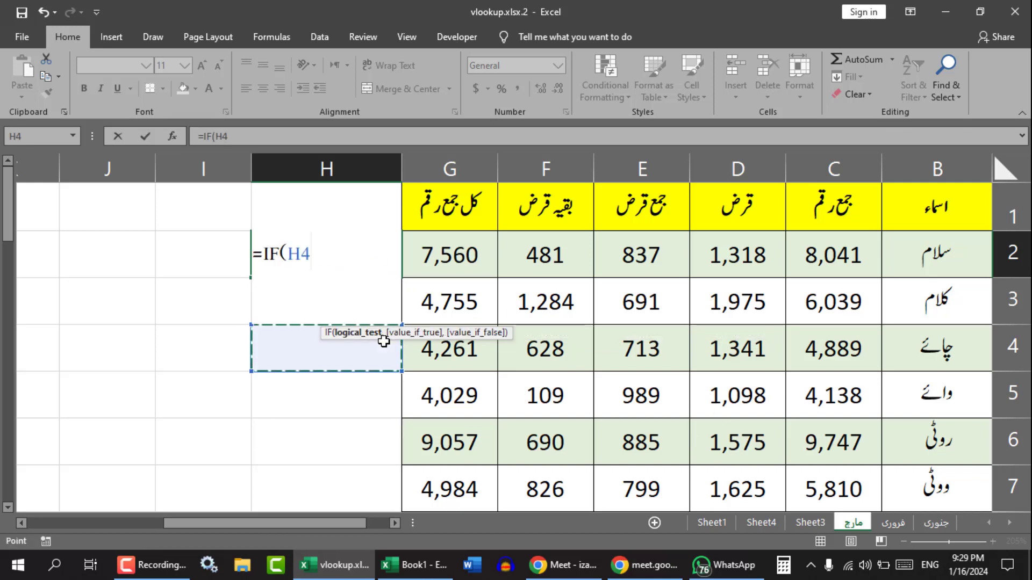
pyautogui.moveTo(334, 249); pyautogui.dragTo(297, 259)
pyautogui.press('BackSpace')
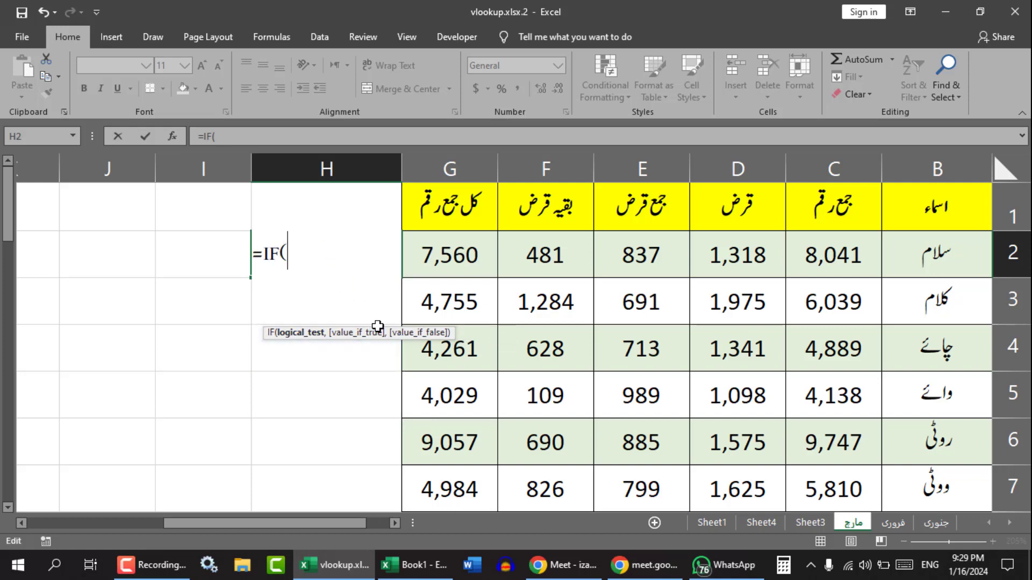
# Examine the IF function's logical_test, value_if_true and value_if_false arguments in the syntax hint.
pyautogui.moveTo(381, 330); pyautogui.dragTo(375, 284)
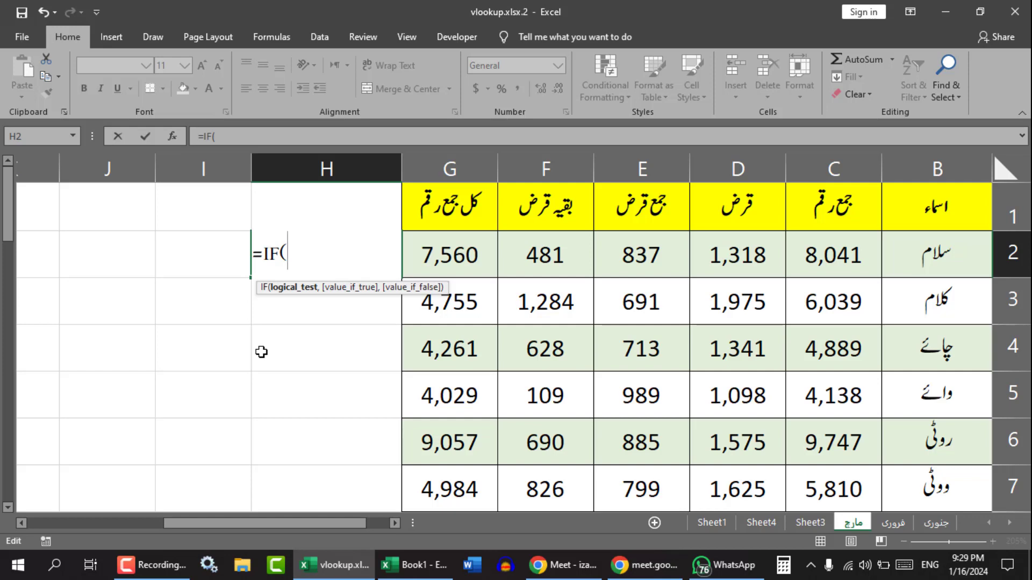
pyautogui.moveTo(261, 279)
pyautogui.mouseDown()
pyautogui.moveTo(313, 295)
pyautogui.moveTo(440, 296)
pyautogui.mouseUp()
pyautogui.moveTo(313, 267)
pyautogui.mouseDown()
pyautogui.moveTo(462, 330)
pyautogui.moveTo(453, 323)
pyautogui.mouseUp()
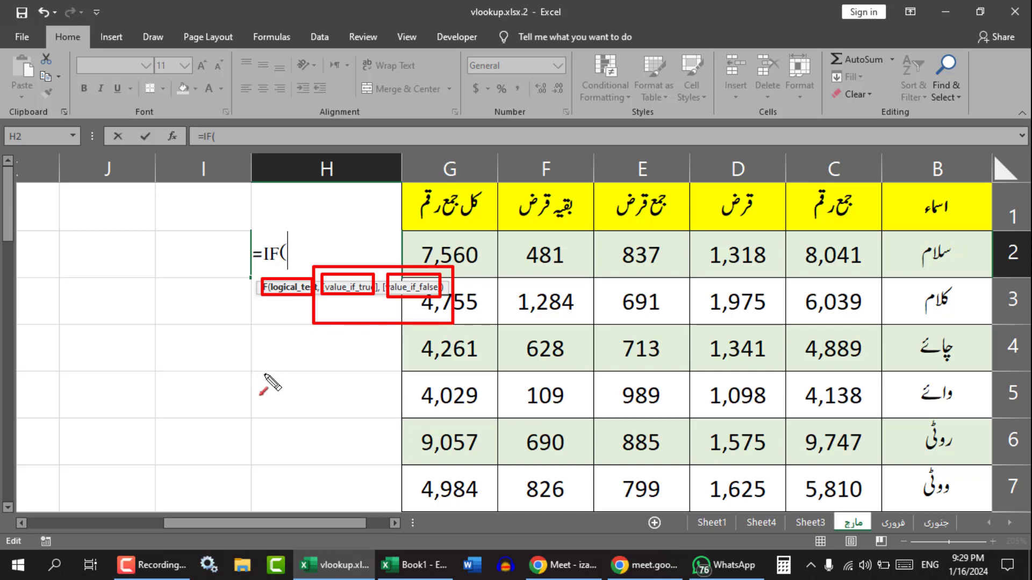
pyautogui.moveTo(265, 374); pyautogui.dragTo(287, 297)
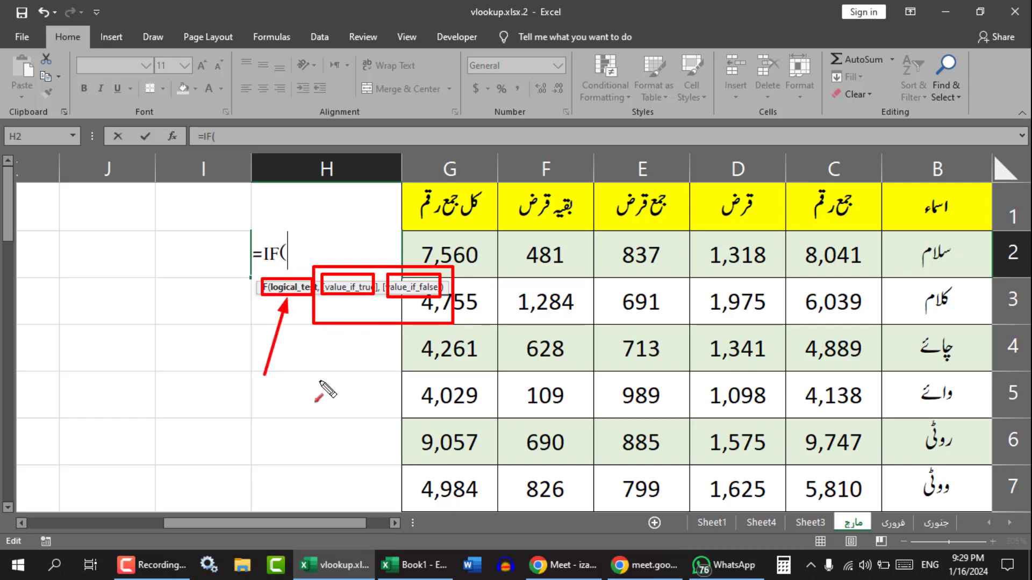
pyautogui.moveTo(320, 381); pyautogui.dragTo(339, 305)
pyautogui.moveTo(385, 368); pyautogui.dragTo(405, 302)
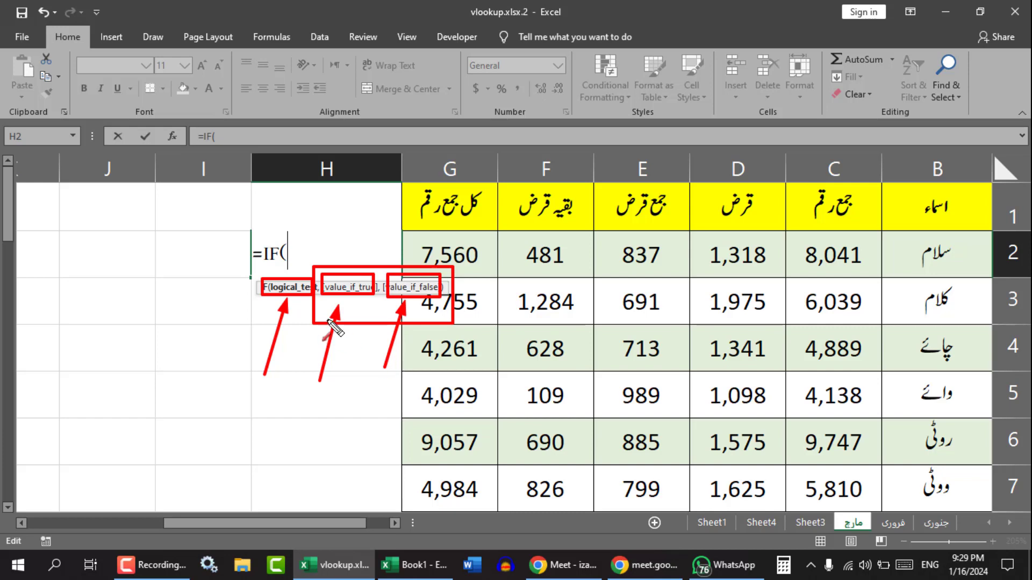
pyautogui.click(290, 257)
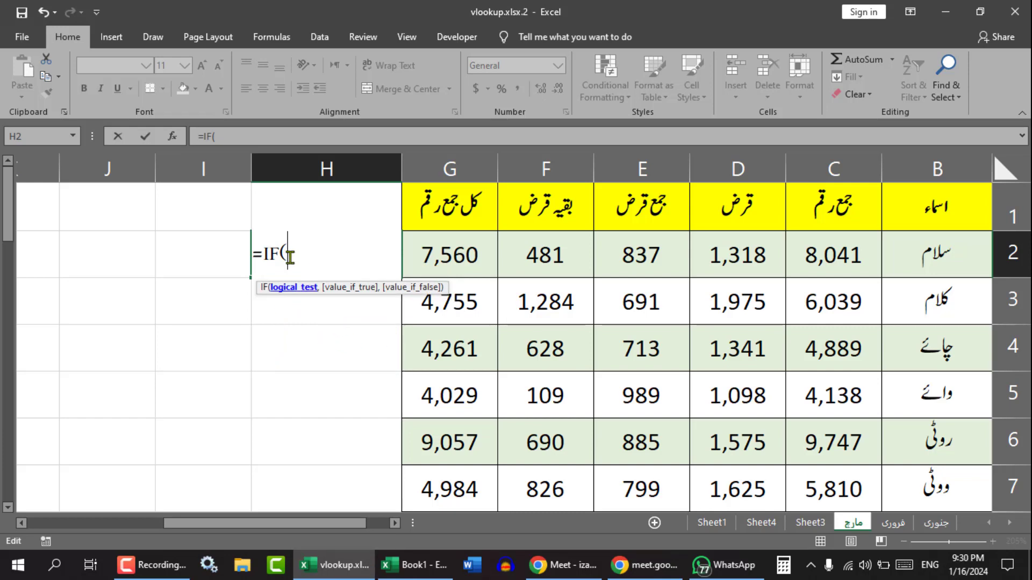
# Try to use cell G2 as the logical test of the IF formula in H2, and discard the entry.
pyautogui.click(460, 258)
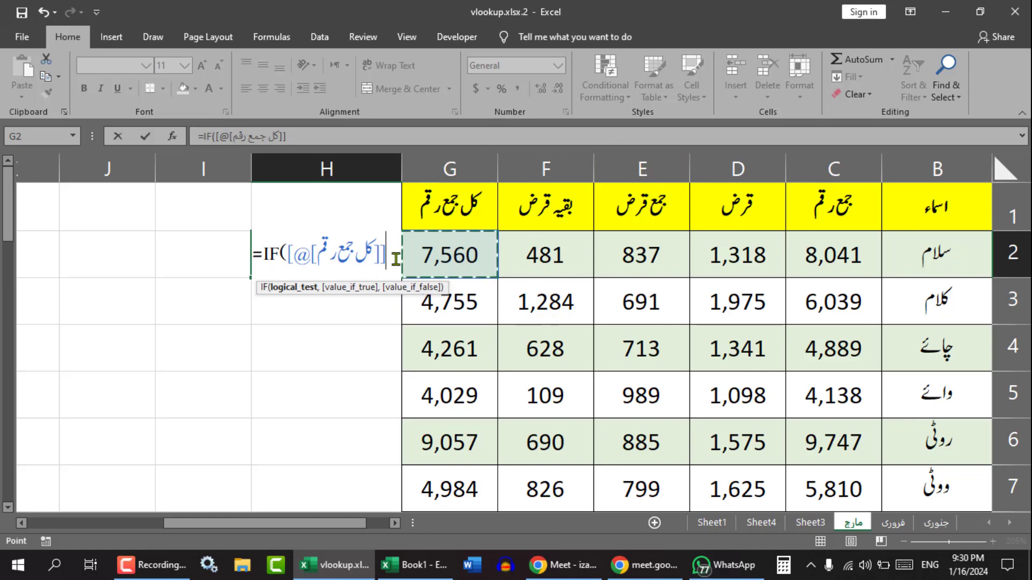
pyautogui.press('BackSpace')
pyautogui.press('BackSpace')
pyautogui.press('BackSpace')
pyautogui.press('BackSpace')
pyautogui.press('BackSpace')
pyautogui.press('BackSpace')
pyautogui.press('BackSpace')
pyautogui.press('BackSpace')
pyautogui.press('BackSpace')
pyautogui.press('BackSpace')
pyautogui.press('BackSpace')
pyautogui.press('BackSpace')
pyautogui.press('BackSpace')
pyautogui.press('BackSpace')
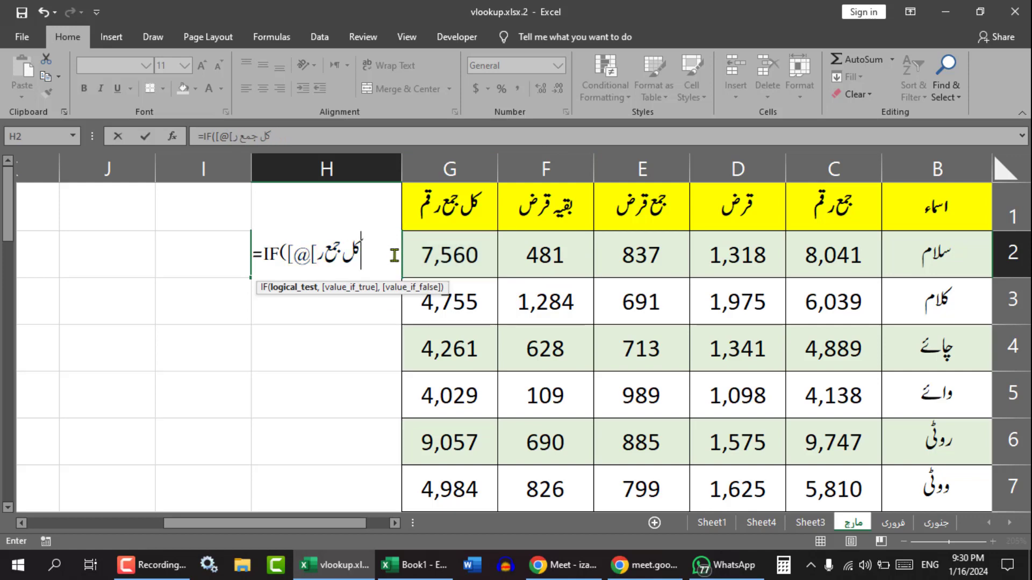
pyautogui.press('Escape')
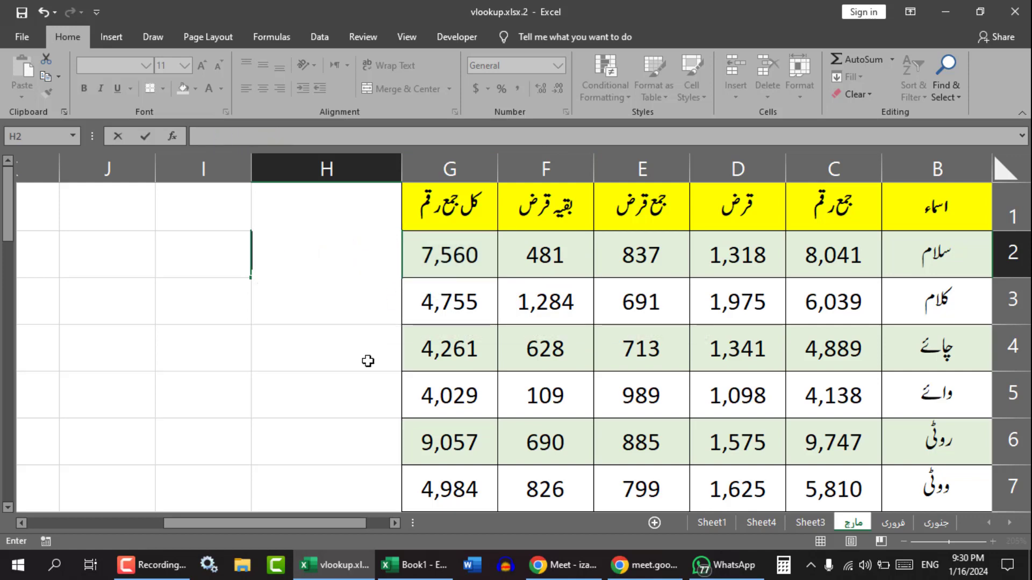
# Select a cell inside the table and locate the Convert to Range command among its design tools.
pyautogui.click(360, 383)
pyautogui.click(564, 270)
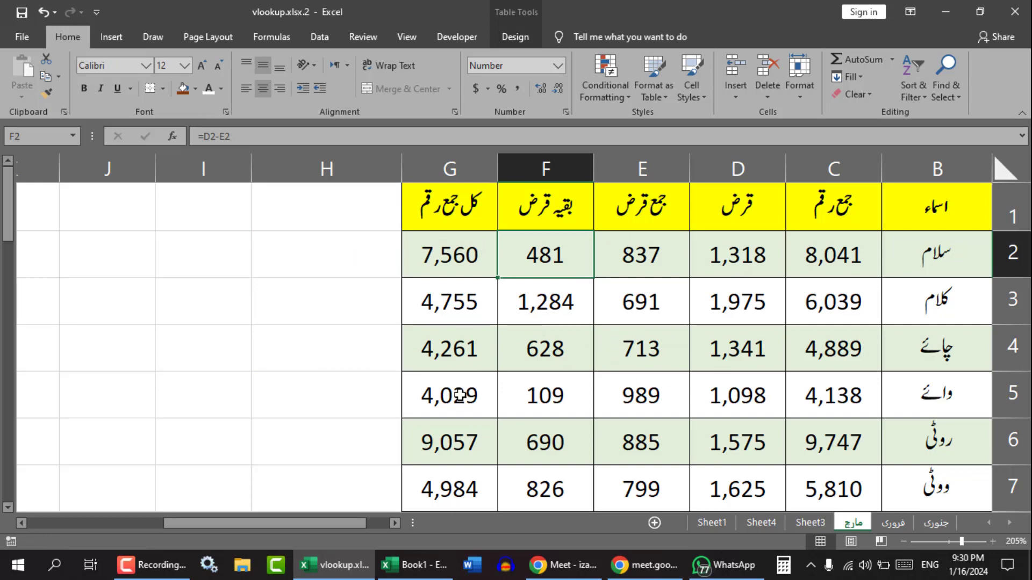
pyautogui.click(718, 327)
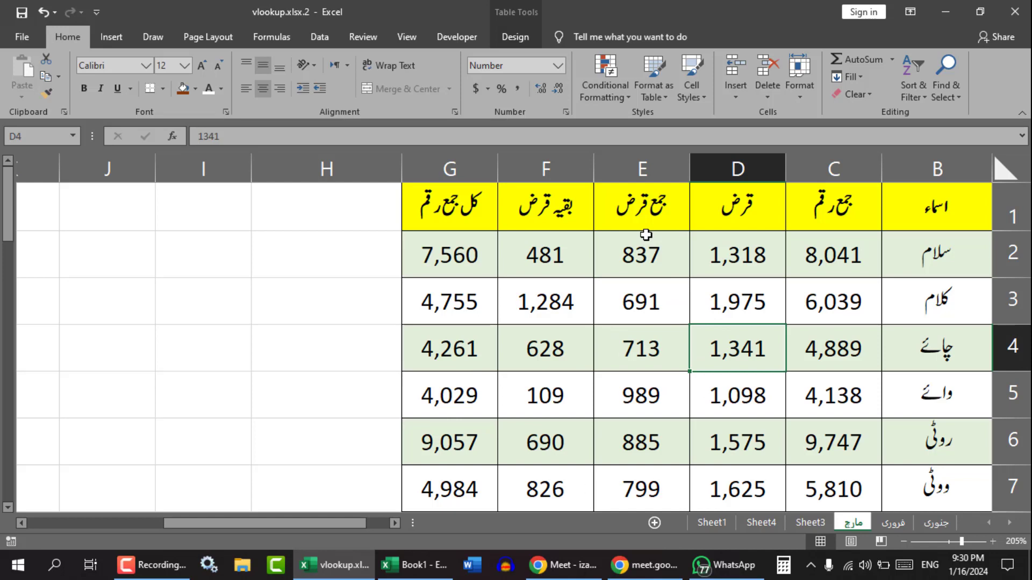
pyautogui.moveTo(609, 371)
pyautogui.mouseDown()
pyautogui.moveTo(554, 211)
pyautogui.moveTo(522, 44)
pyautogui.mouseUp()
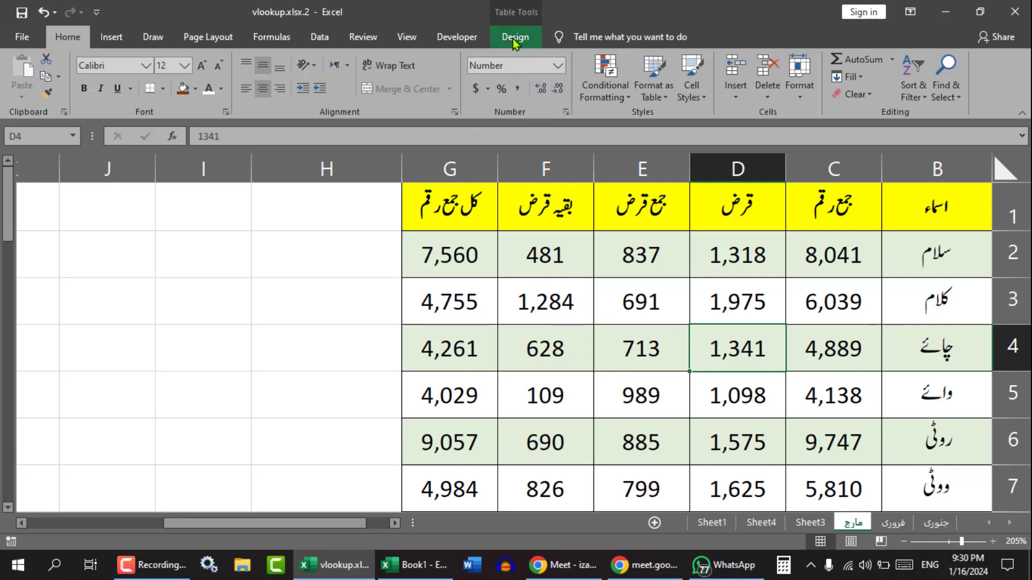
pyautogui.click(514, 38)
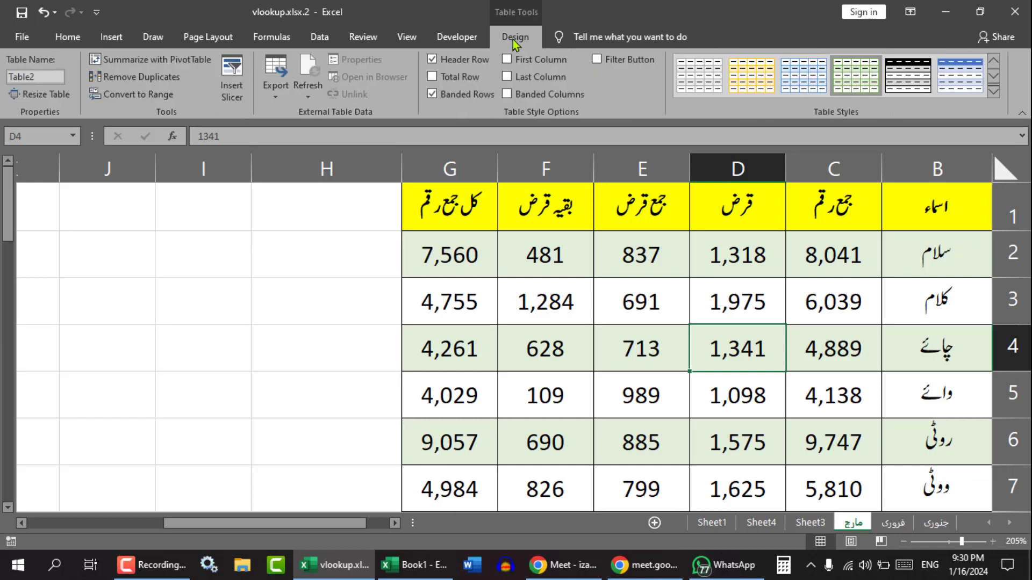
pyautogui.moveTo(512, 39)
pyautogui.mouseDown()
pyautogui.moveTo(237, 104)
pyautogui.moveTo(162, 93)
pyautogui.mouseUp()
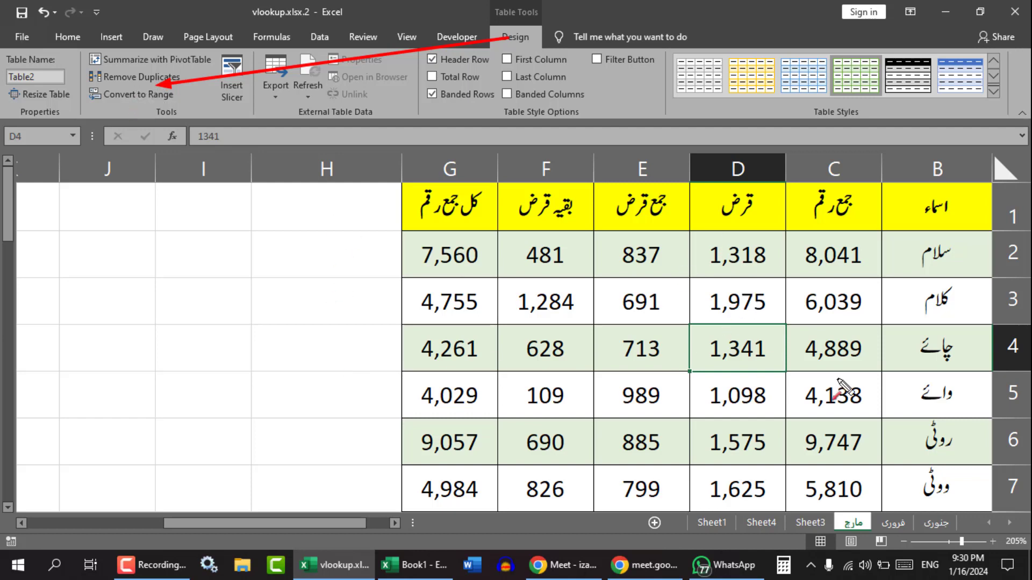
pyautogui.press('Escape')
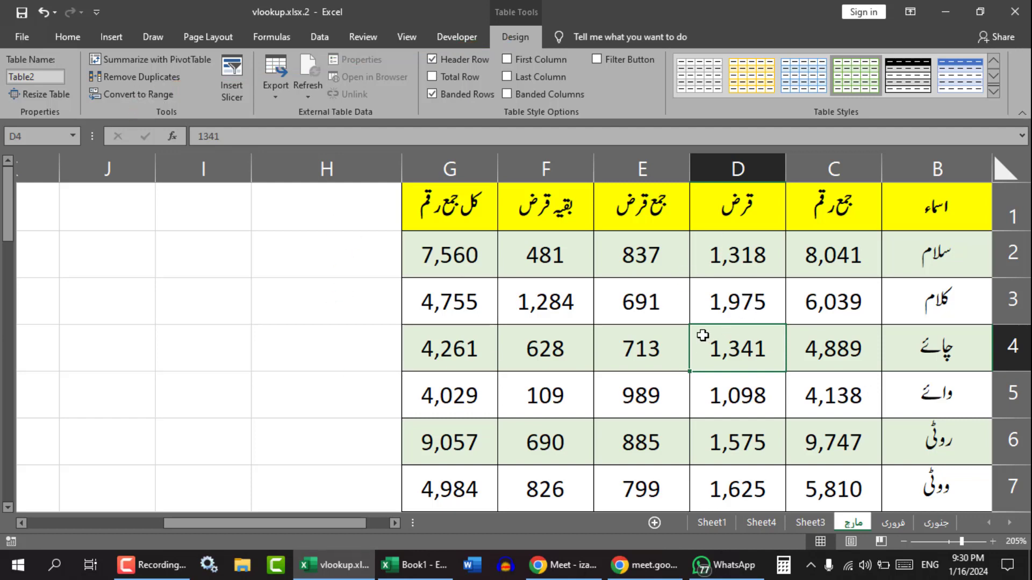
# Clear the جمع قرض header text in cell E1.
pyautogui.click(561, 209)
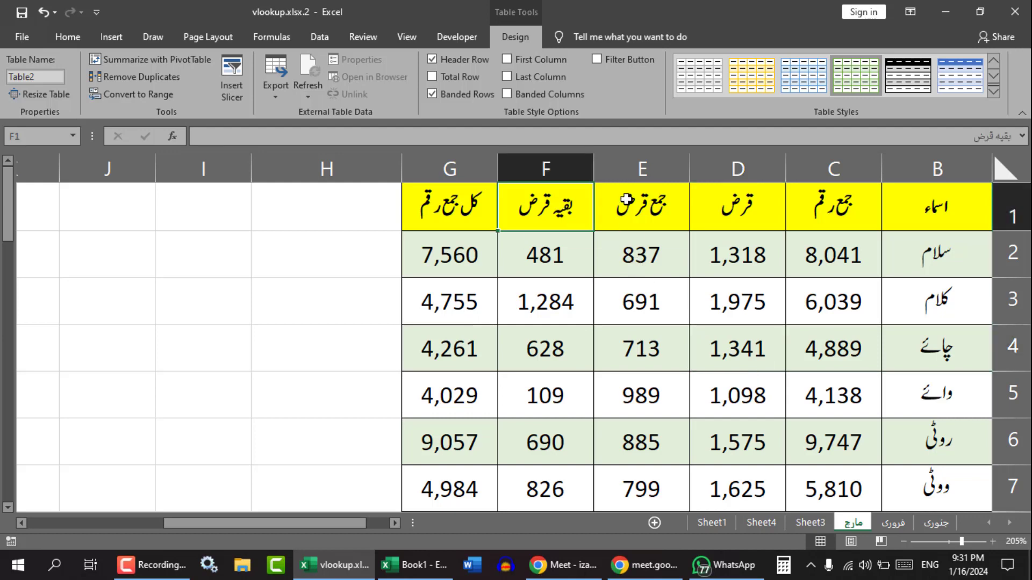
pyautogui.moveTo(635, 206); pyautogui.dragTo(564, 206)
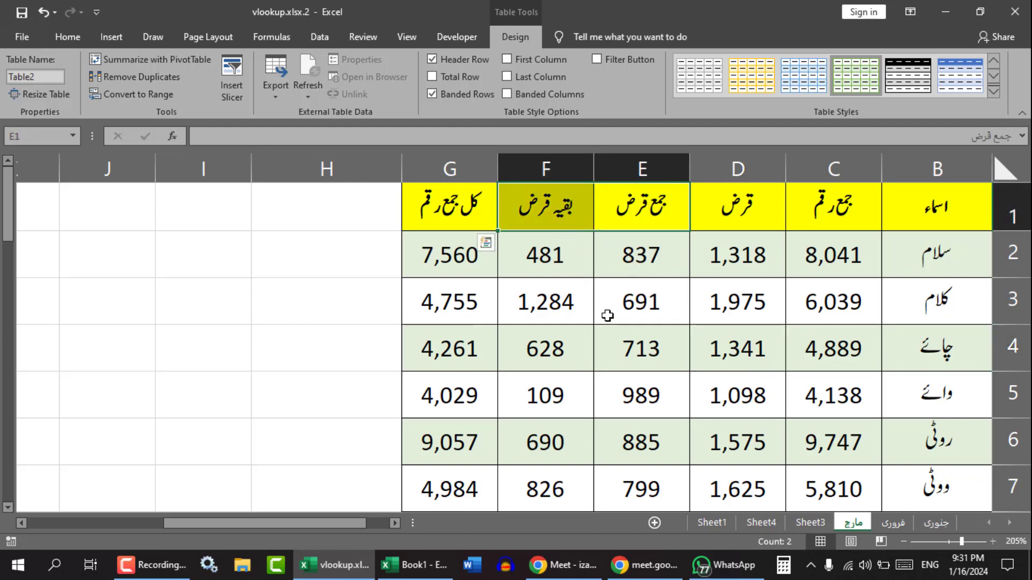
pyautogui.click(628, 226)
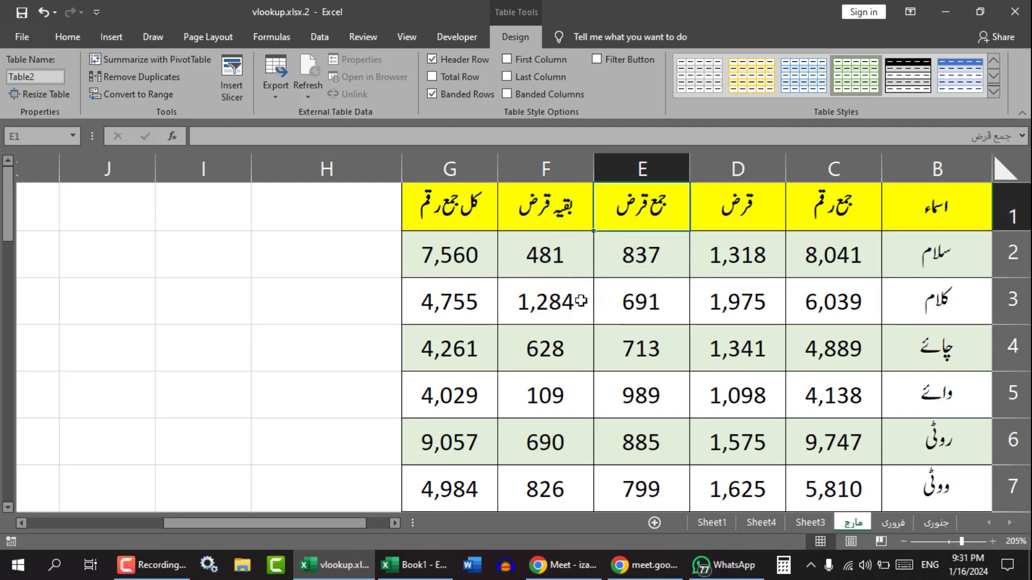
pyautogui.press('Delete')
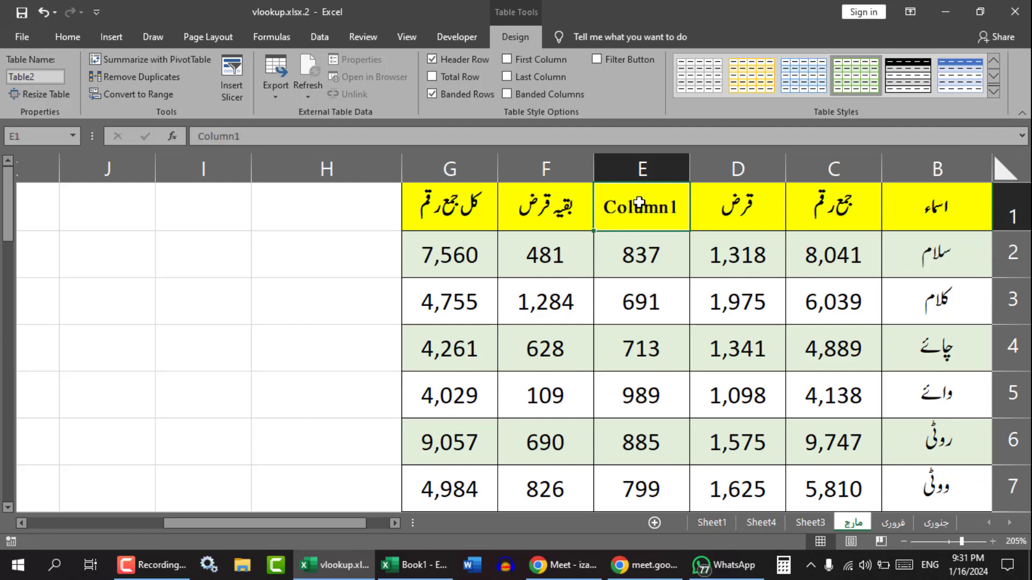
# Select the header cells E1:F1 and check whether Merge & Center is available inside the table.
pyautogui.moveTo(599, 204); pyautogui.dragTo(562, 205)
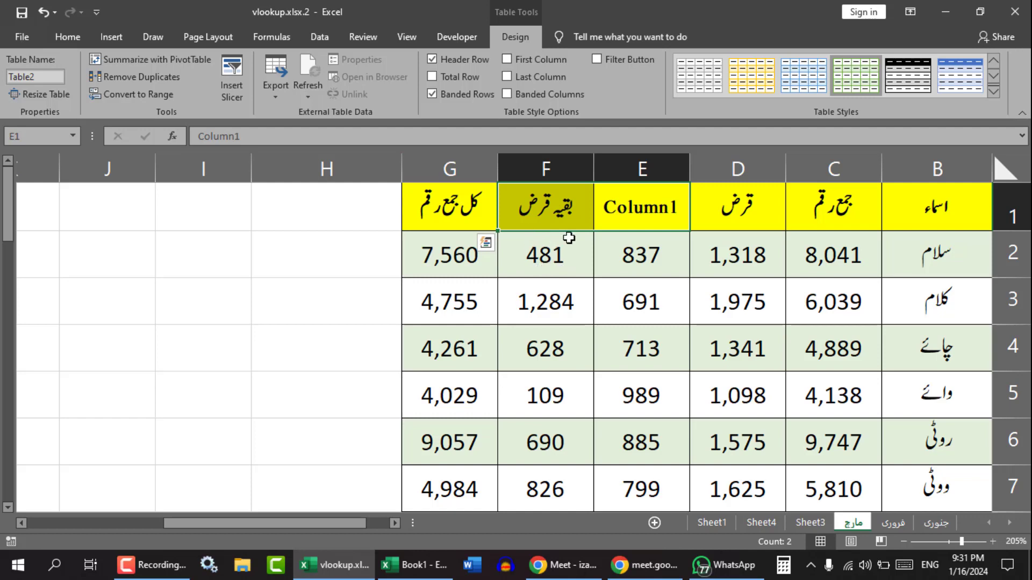
pyautogui.click(68, 37)
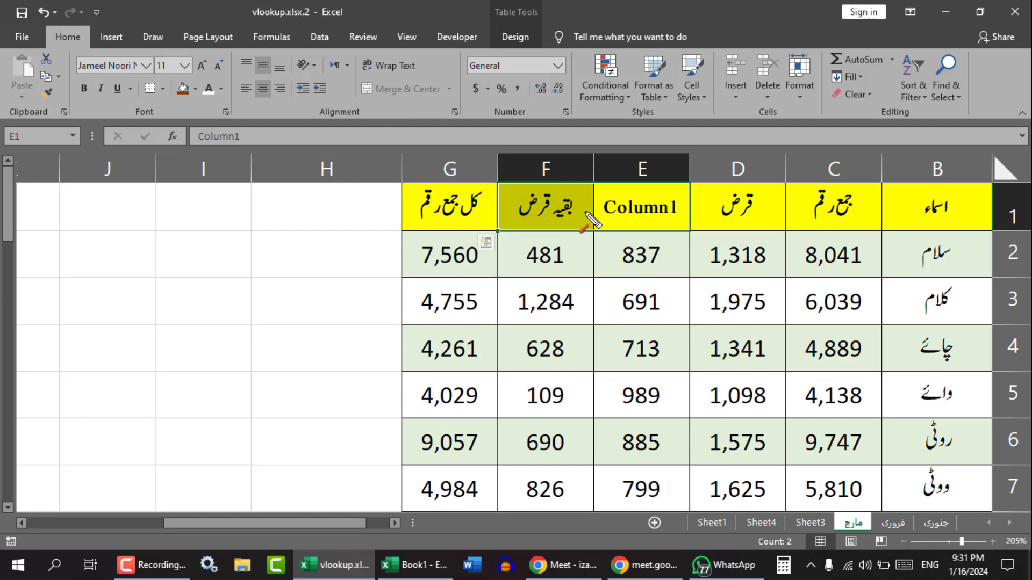
pyautogui.moveTo(590, 208); pyautogui.dragTo(426, 98)
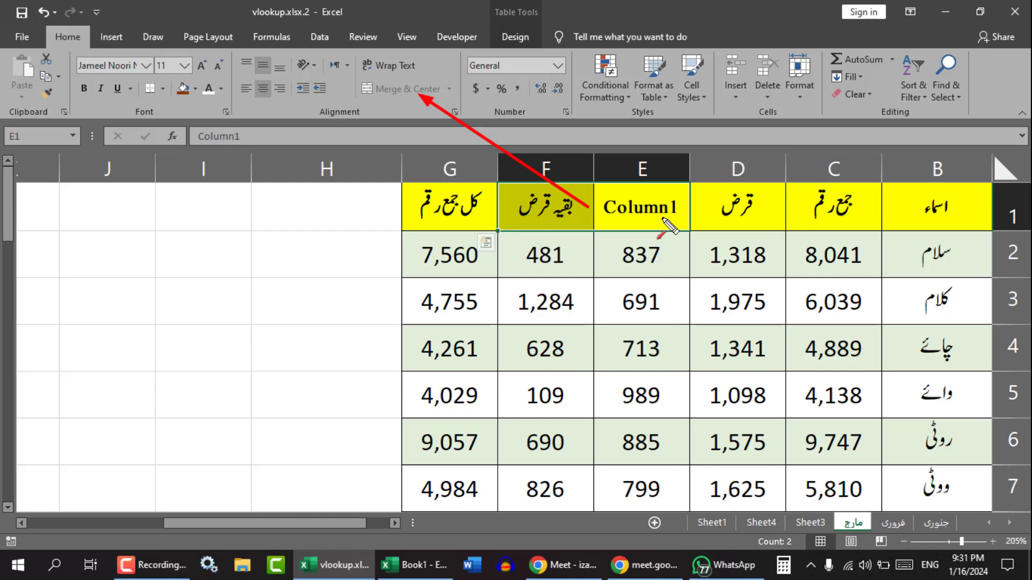
# Convert the table on the مارچ sheet to a normal range.
pyautogui.click(604, 302)
pyautogui.click(524, 37)
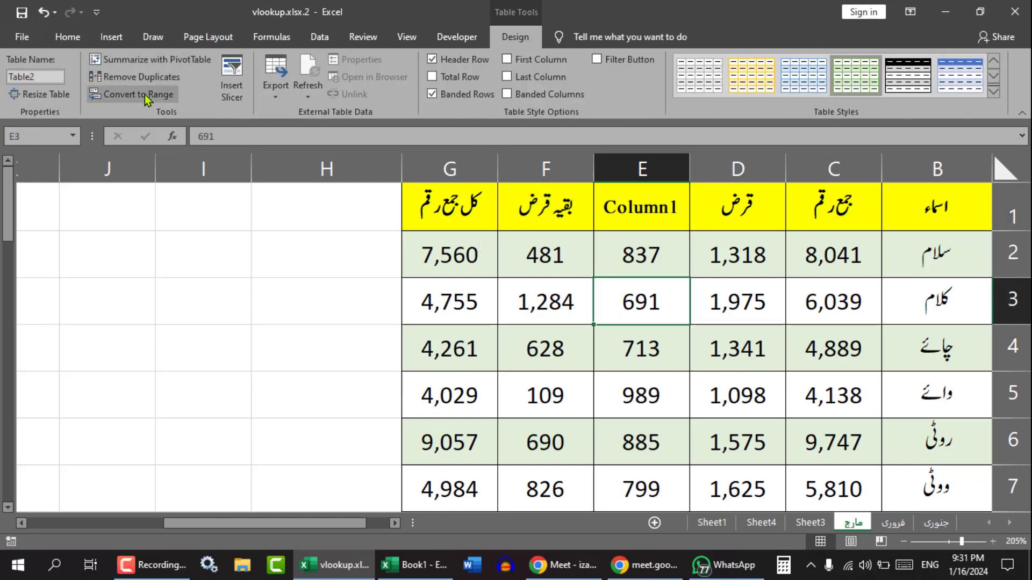
pyautogui.click(144, 94)
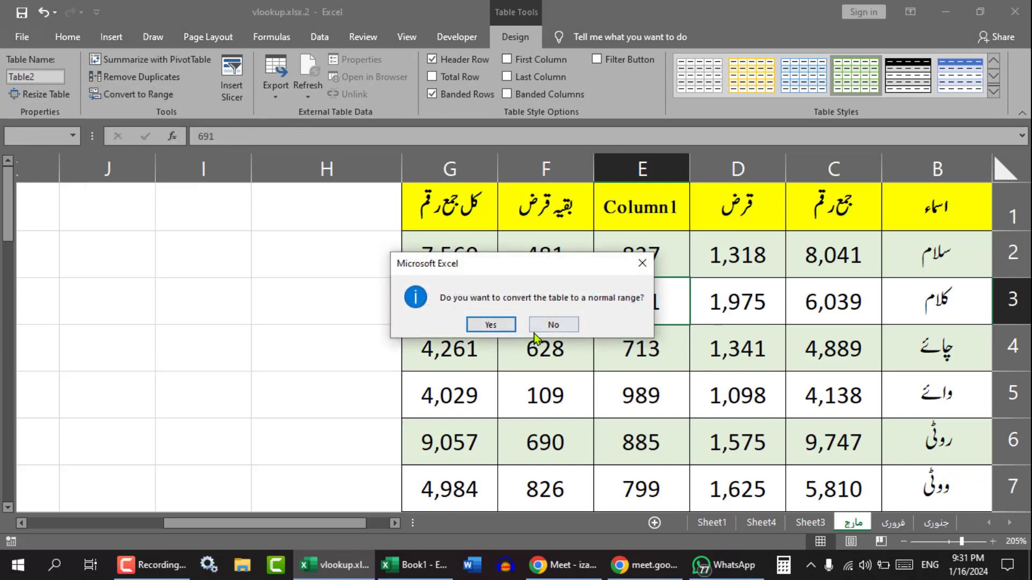
pyautogui.click(502, 325)
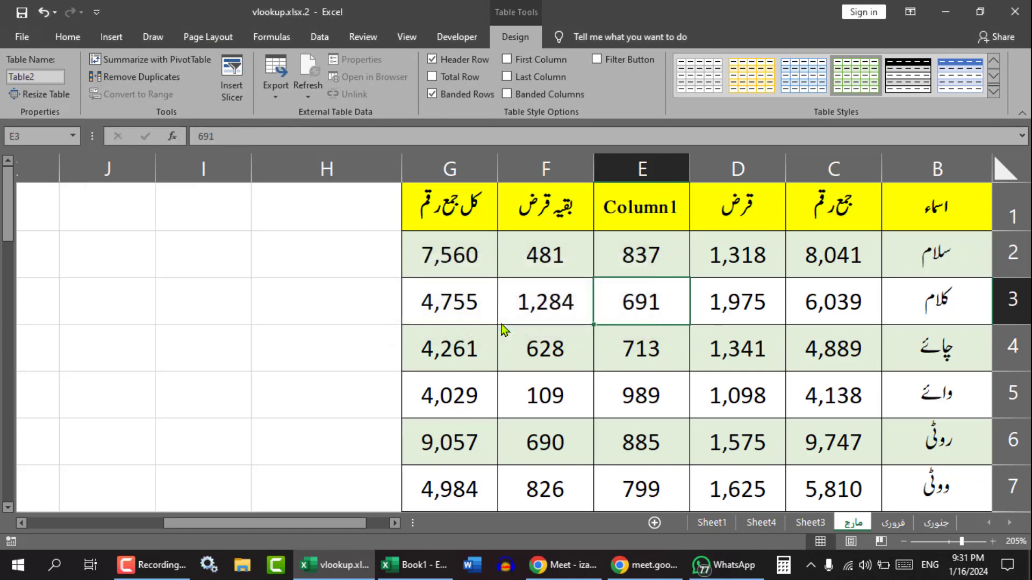
pyautogui.click(700, 321)
# Clear the بقیہ قرض header text in cell F1.
pyautogui.click(612, 212)
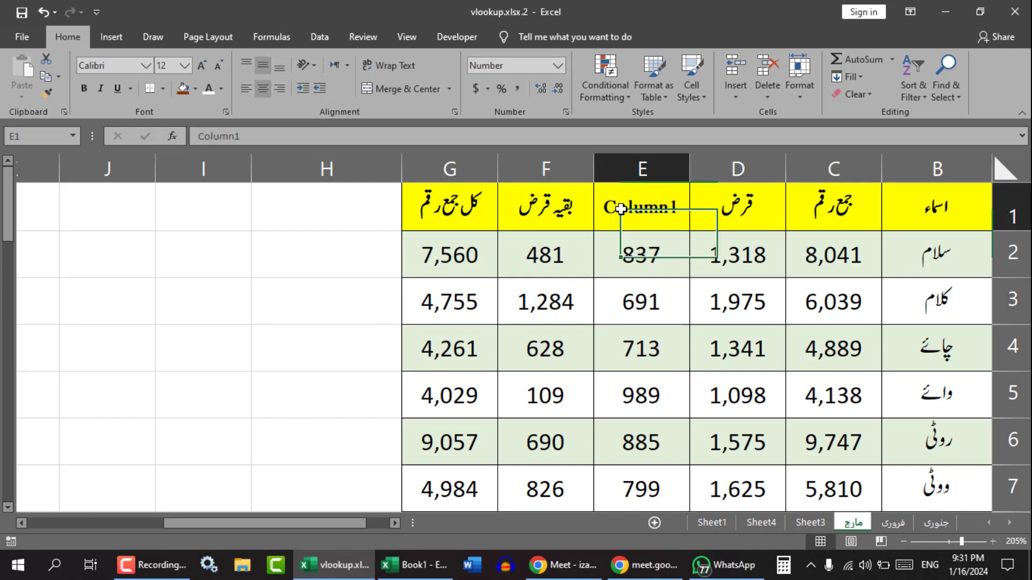
pyautogui.click(557, 200)
pyautogui.press('Delete')
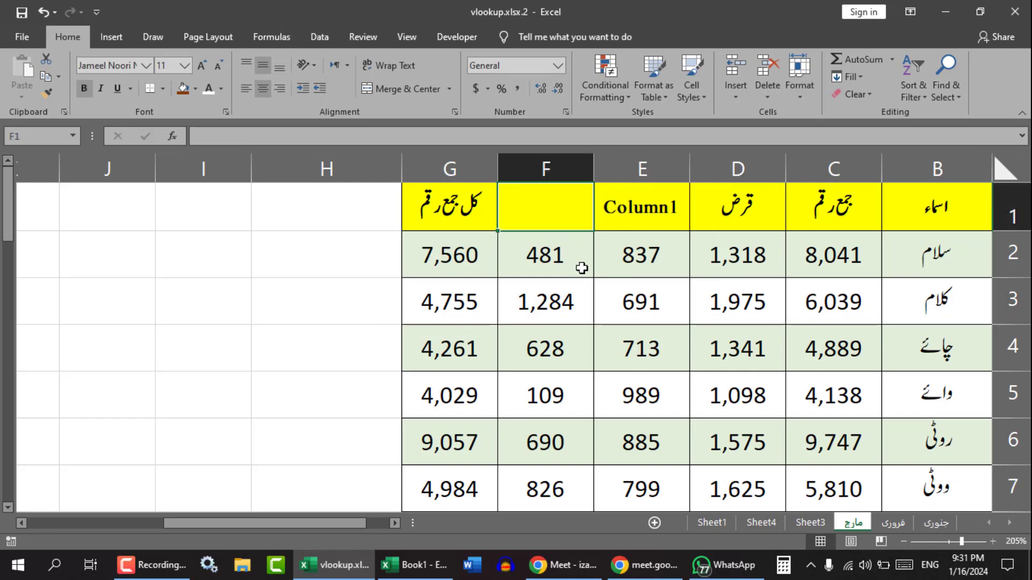
pyautogui.click(585, 279)
# Select the header cells E1:F1 and check whether Merge & Center is available in the normal range.
pyautogui.moveTo(618, 212); pyautogui.dragTo(567, 209)
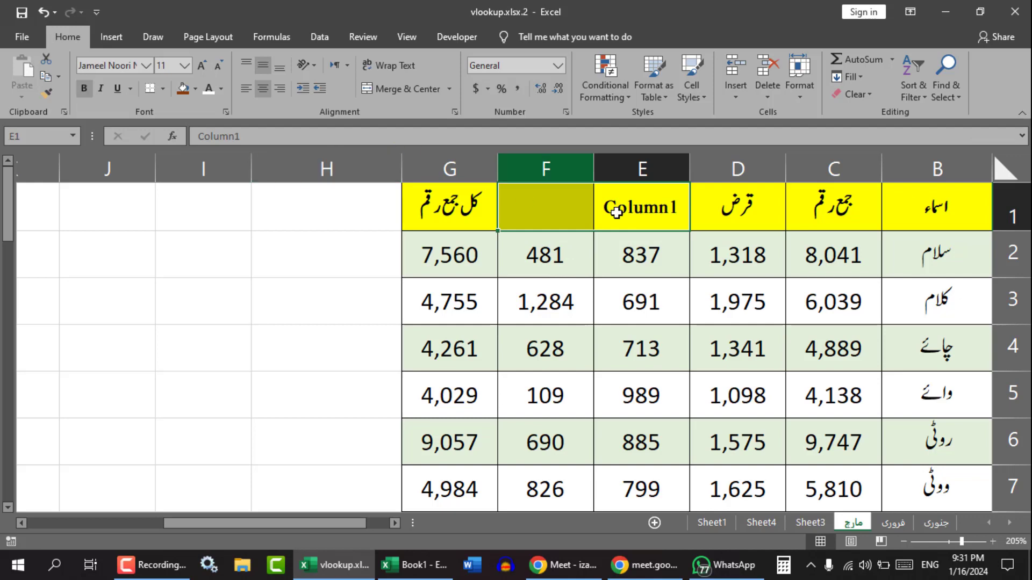
pyautogui.moveTo(637, 209); pyautogui.dragTo(579, 210)
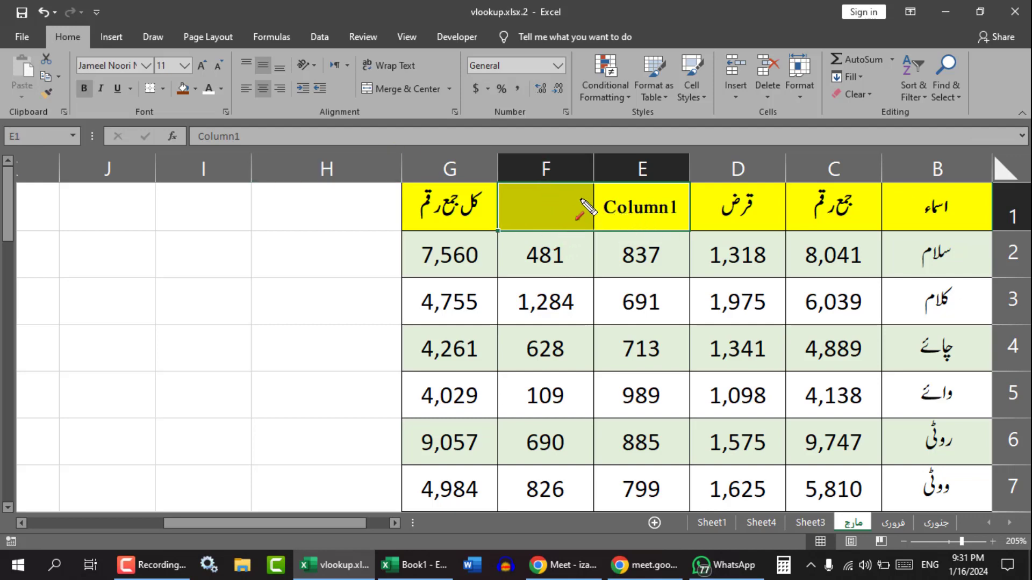
pyautogui.moveTo(584, 201)
pyautogui.mouseDown()
pyautogui.moveTo(433, 130)
pyautogui.moveTo(423, 102)
pyautogui.mouseUp()
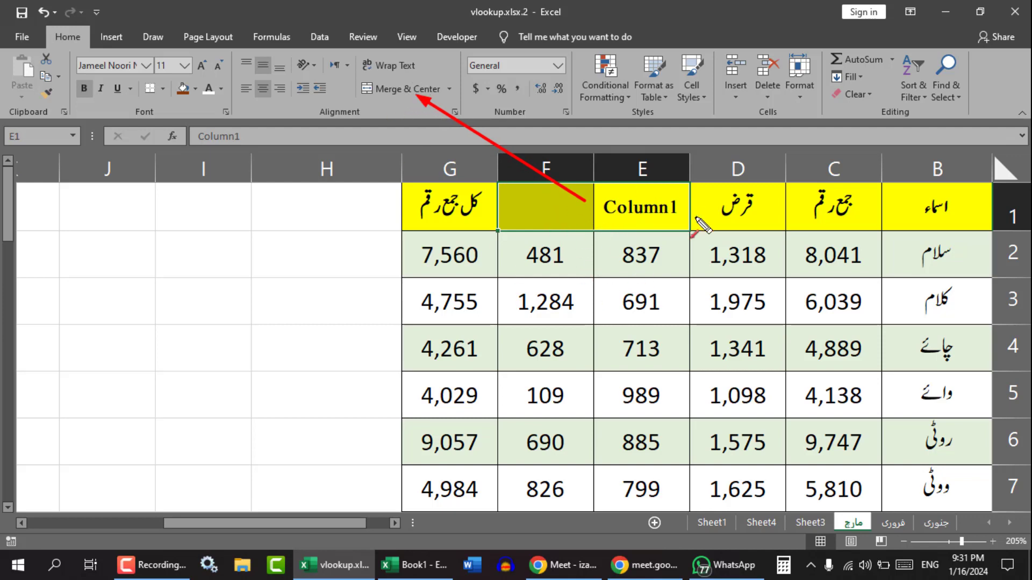
pyautogui.press('Escape')
pyautogui.click(546, 307)
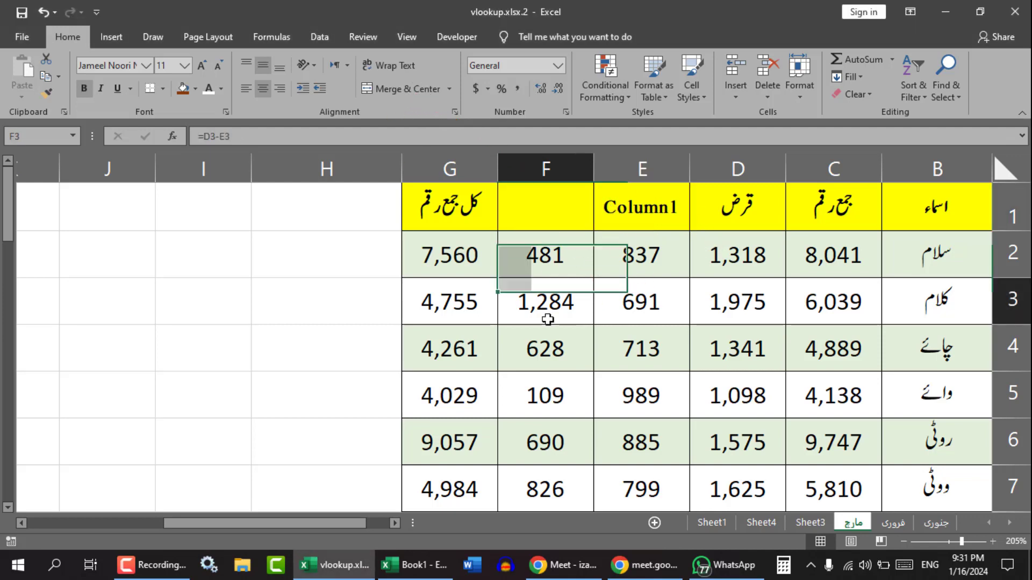
# Widen column H and enter the formula =IF(G2>9000,"YES","NO") in cell H2.
pyautogui.click(333, 261)
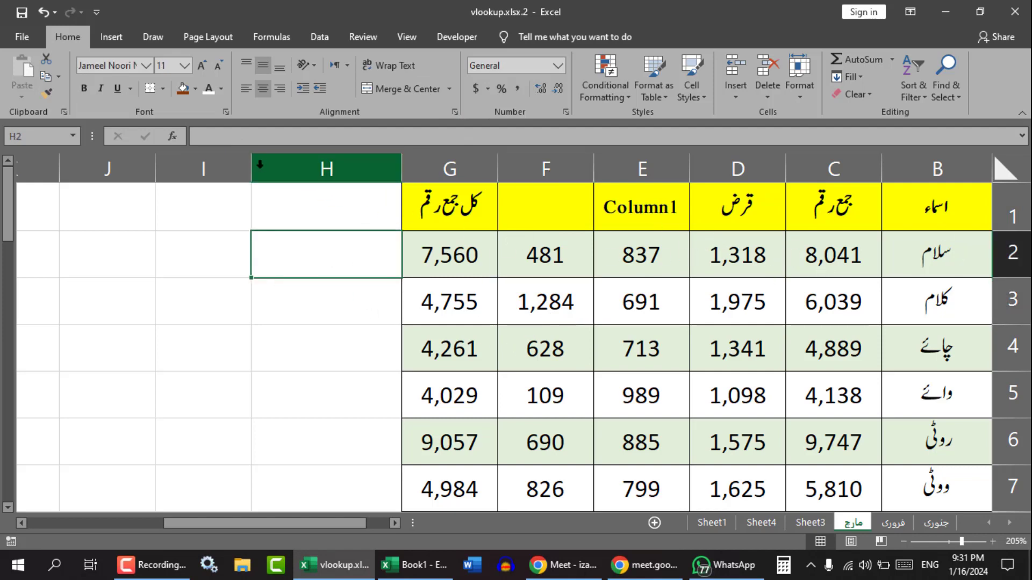
pyautogui.moveTo(251, 169); pyautogui.dragTo(141, 170)
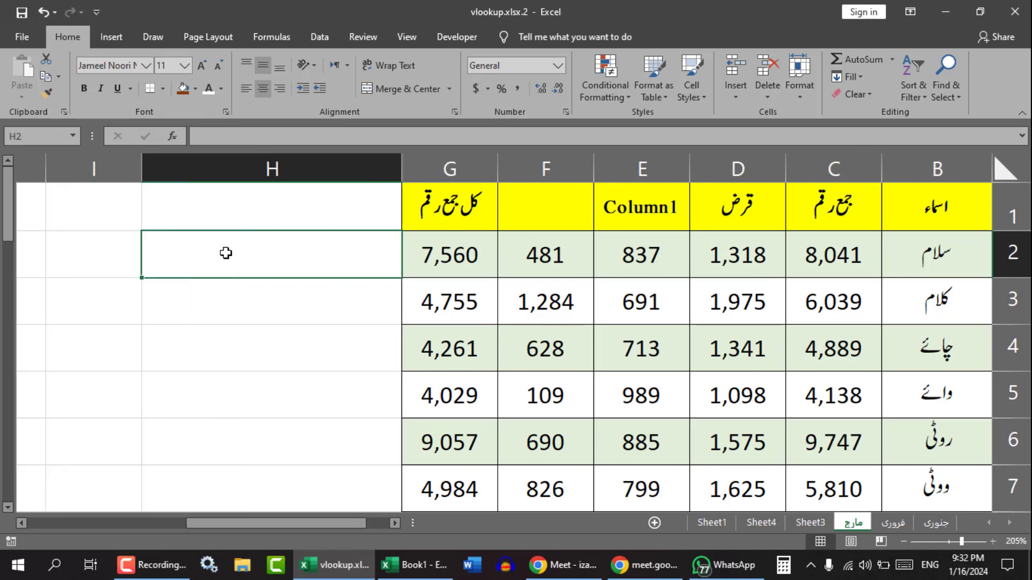
pyautogui.write('=IF')
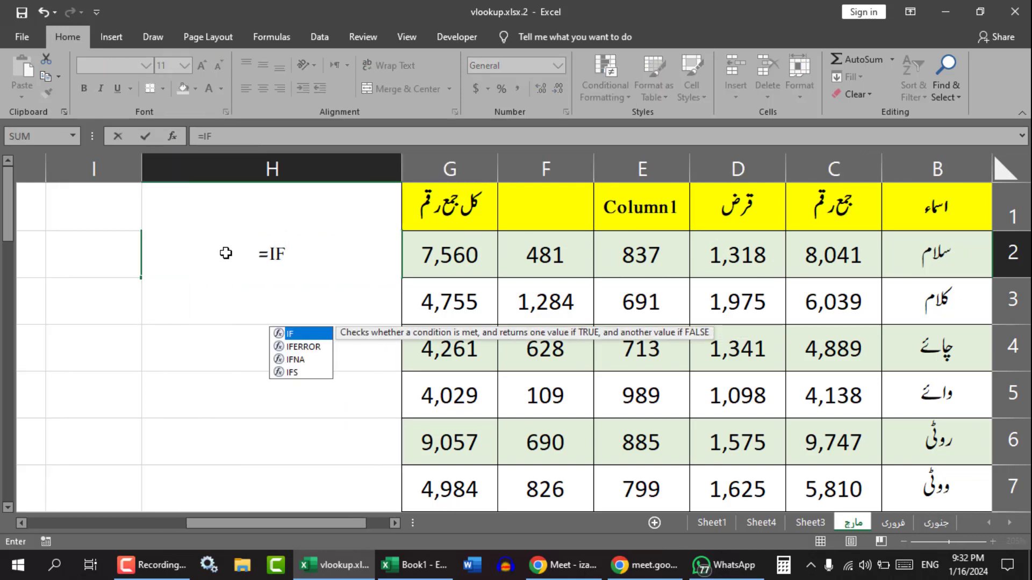
pyautogui.write('(')
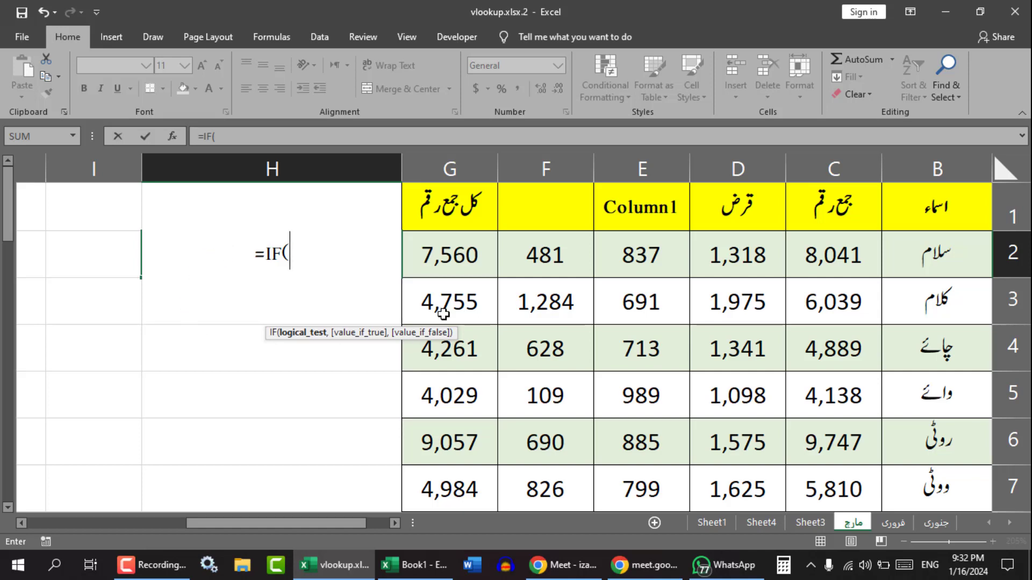
pyautogui.click(438, 257)
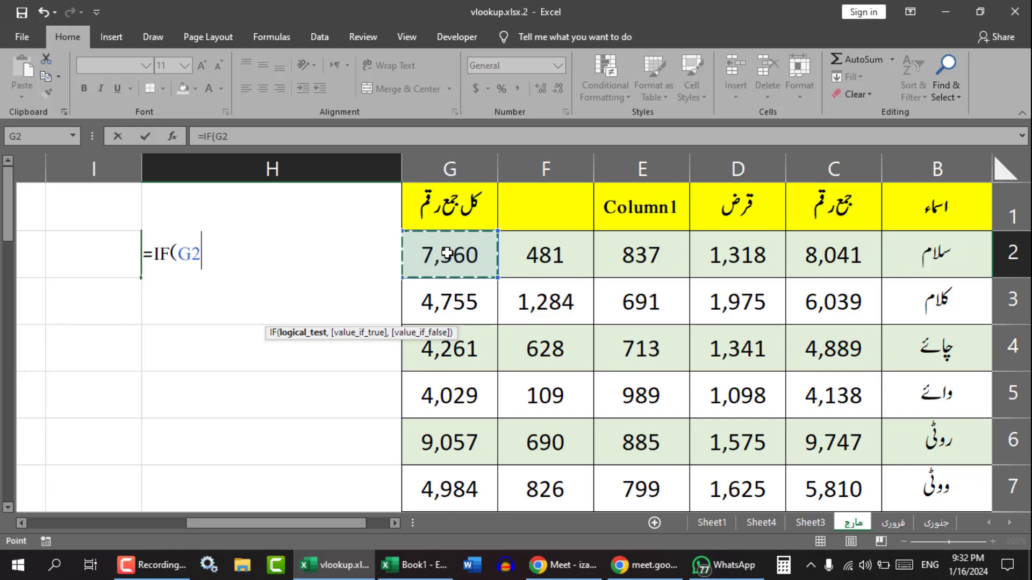
pyautogui.write('>')
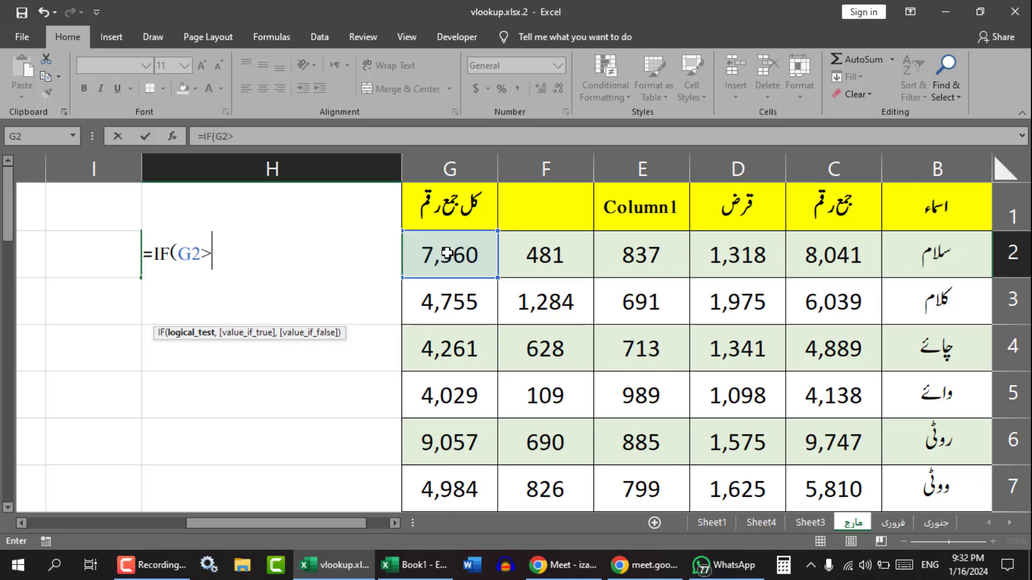
pyautogui.write('9000')
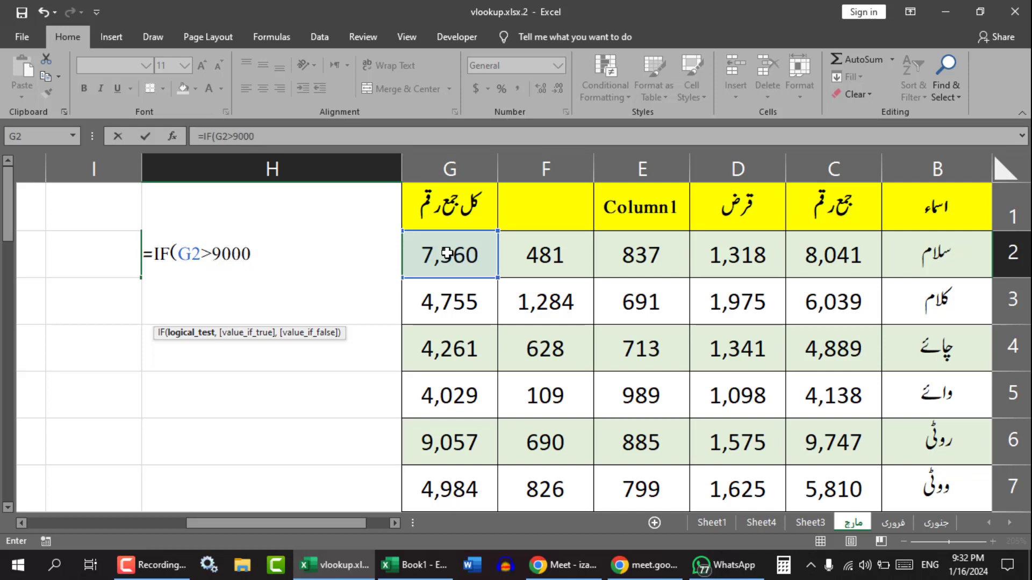
pyautogui.write(',')
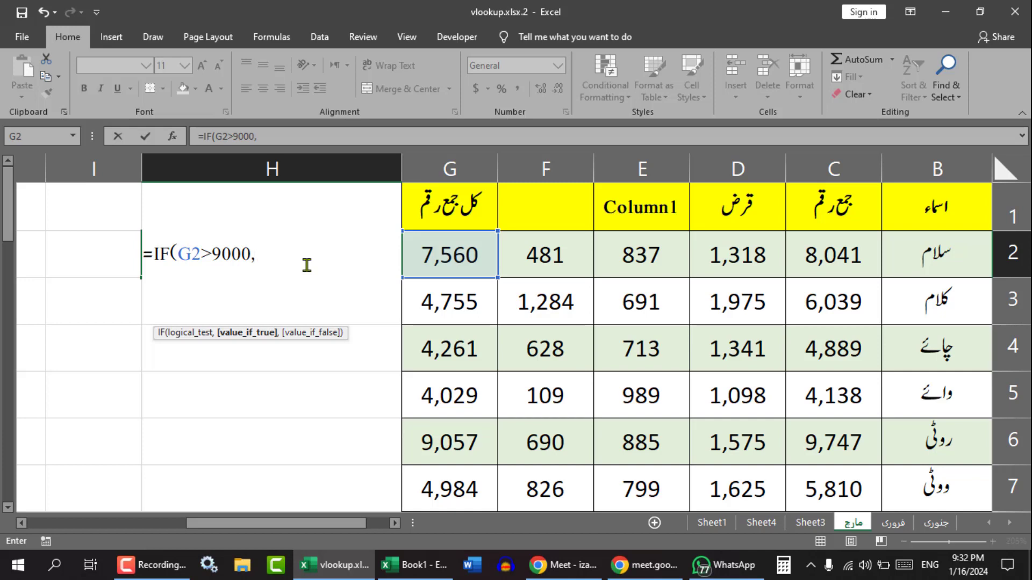
pyautogui.write('"YES",')
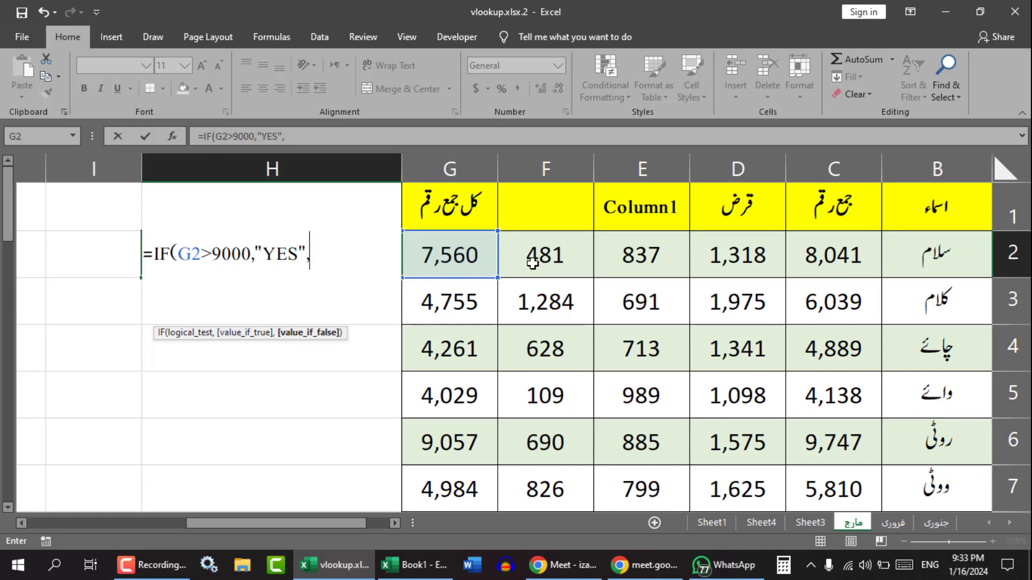
pyautogui.write('NO")')
pyautogui.press('Return')
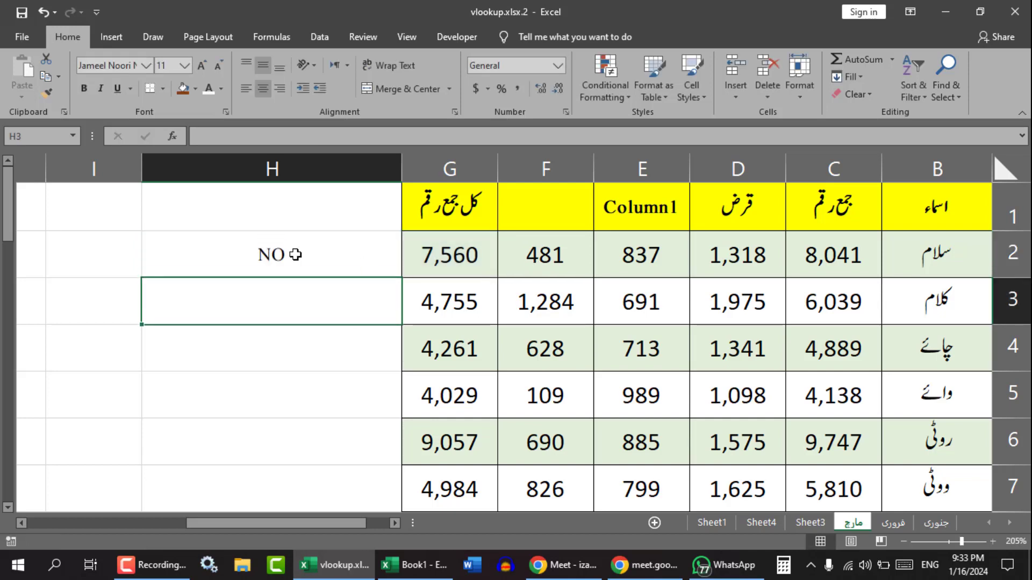
# Fill the IF formula from H2 down to H6 and compare the row 6 result with its total in column G.
pyautogui.click(263, 249)
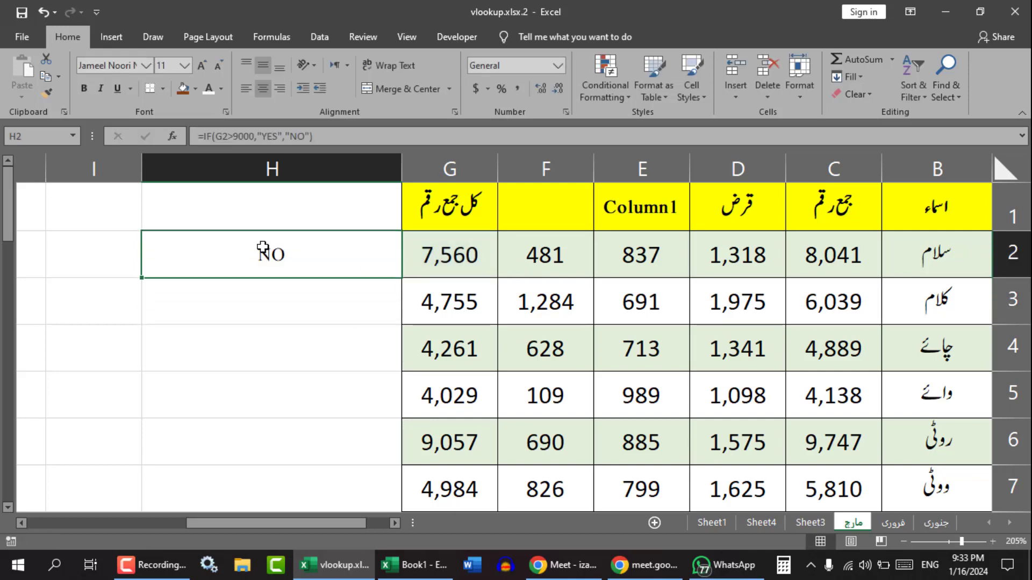
pyautogui.click(449, 250)
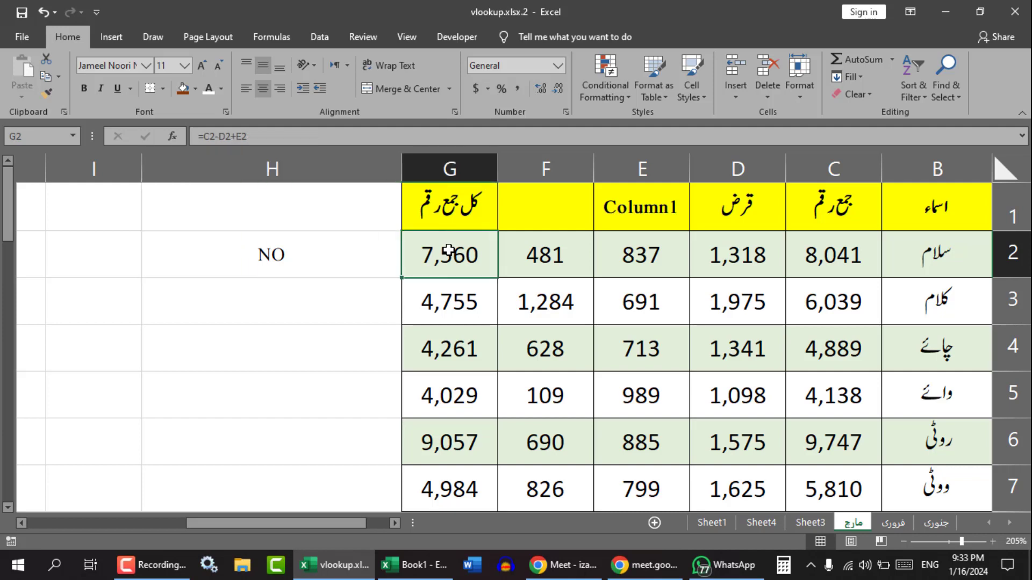
pyautogui.click(253, 260)
pyautogui.moveTo(142, 278); pyautogui.dragTo(139, 451)
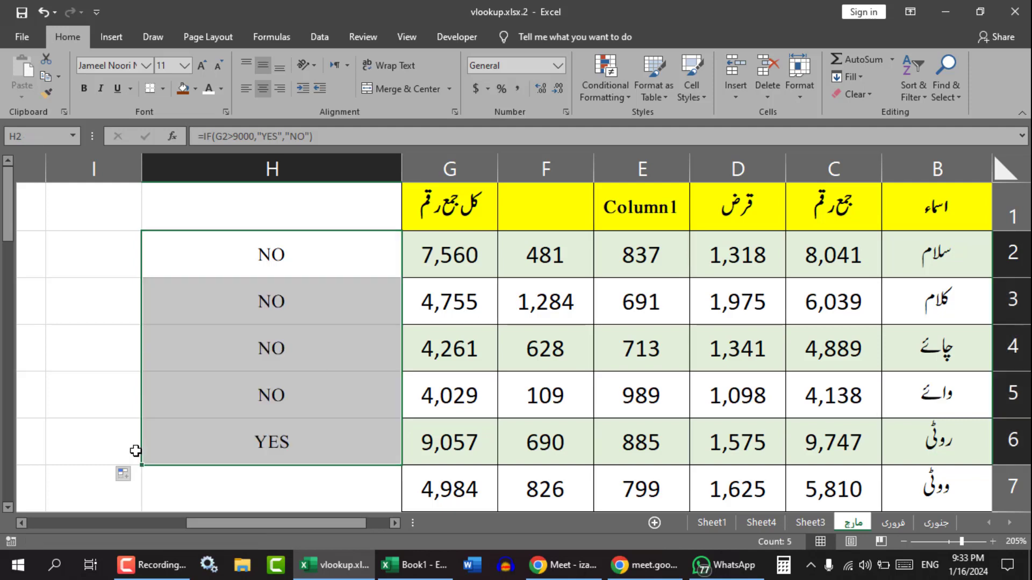
pyautogui.click(296, 441)
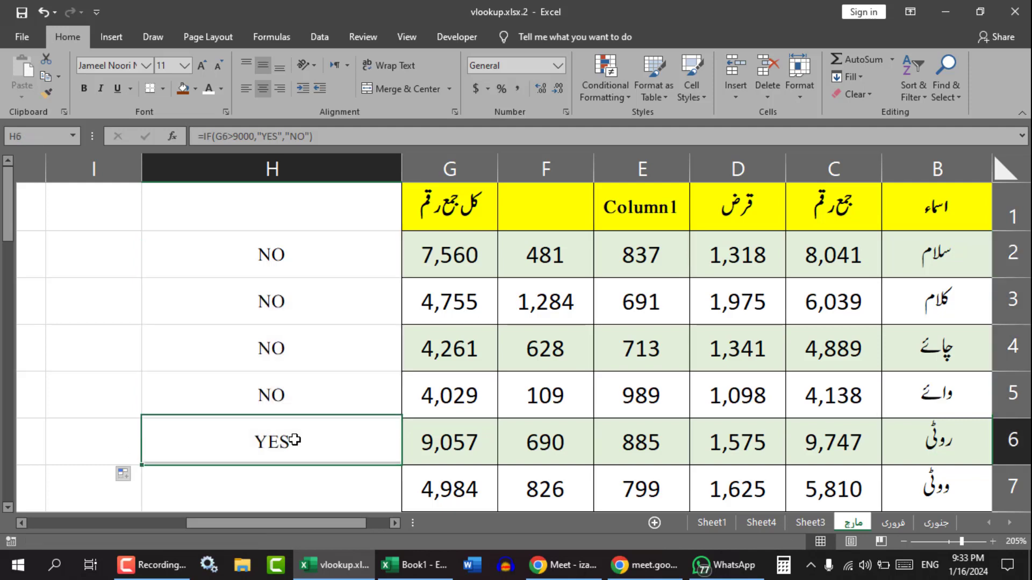
pyautogui.click(436, 453)
# Extend the IF formula from H6 down column H to the last data row, H31.
pyautogui.scroll(-1, 266, 443)
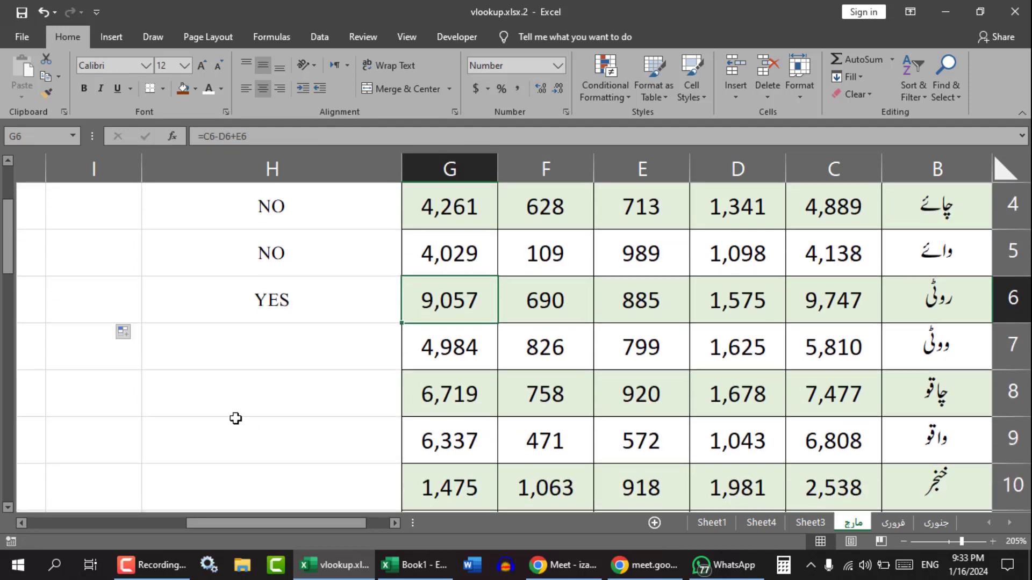
pyautogui.click(203, 299)
pyautogui.moveTo(141, 326); pyautogui.dragTo(148, 462)
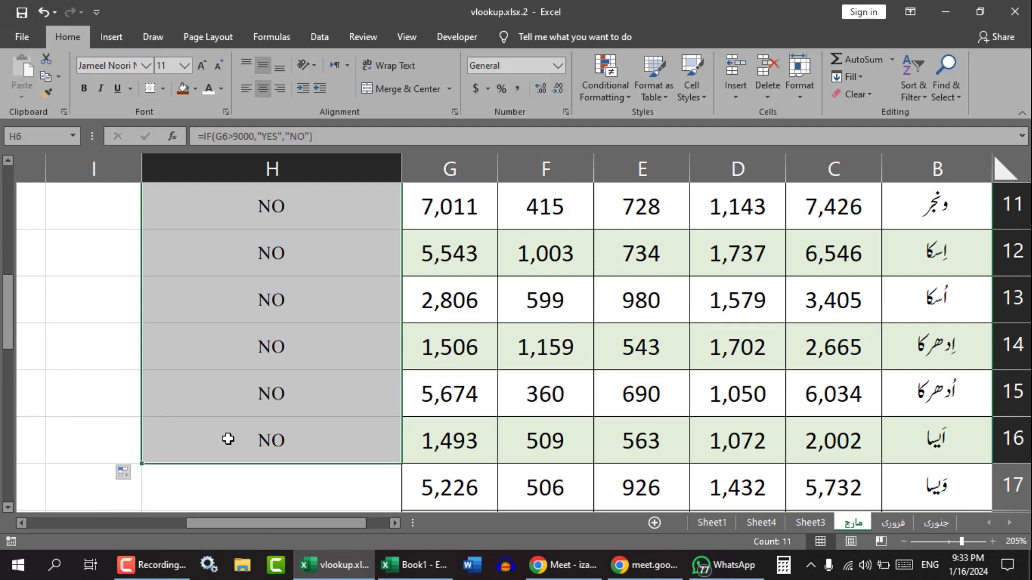
pyautogui.moveTo(144, 463)
pyautogui.mouseDown()
pyautogui.moveTo(141, 525)
pyautogui.moveTo(142, 456)
pyautogui.mouseUp()
pyautogui.scroll(8, 338, 425)
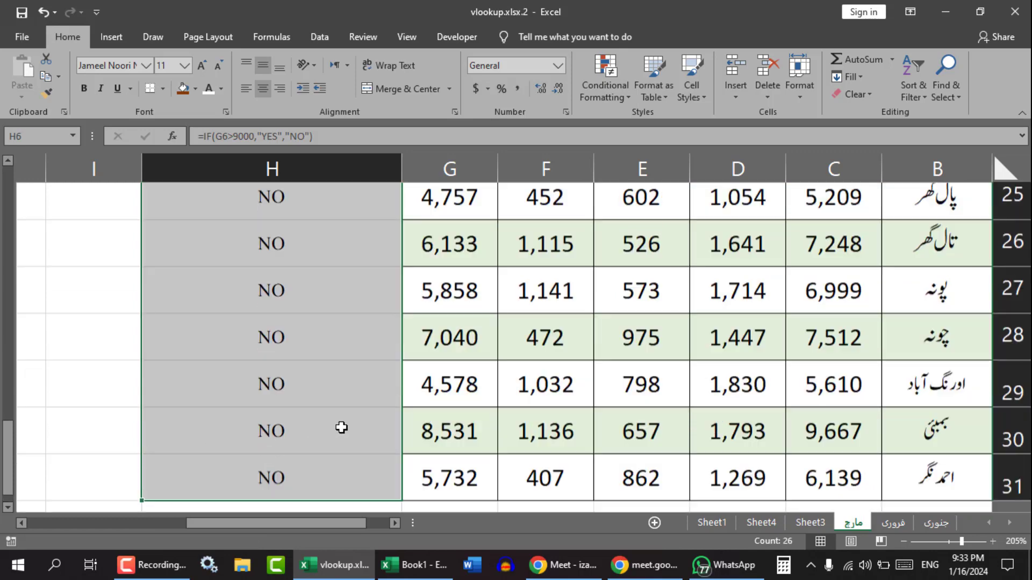
pyautogui.scroll(3, 338, 422)
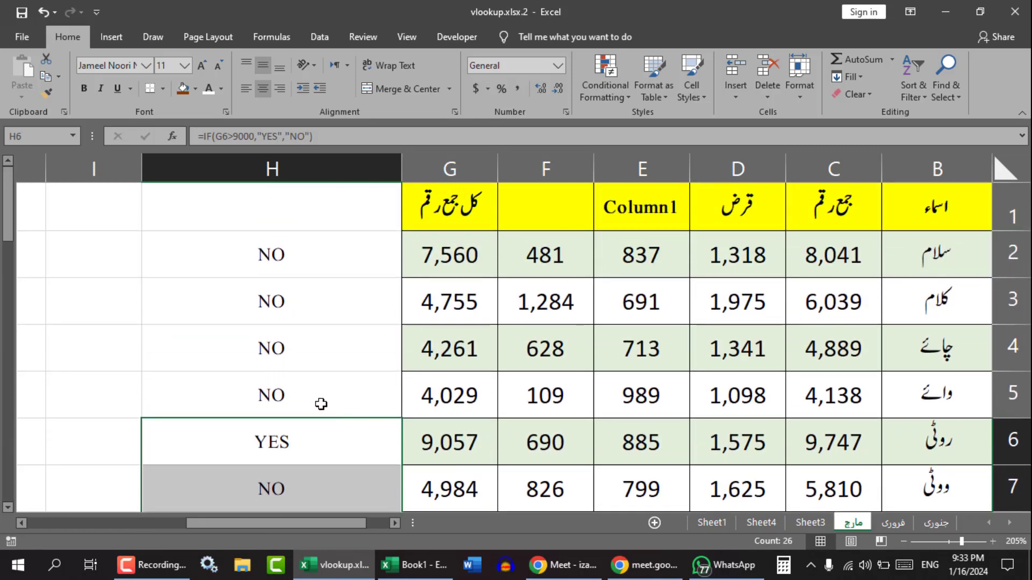
# Set cell E2 to 5000 to change the row 2 total, and check the IF formula's result in H2.
pyautogui.click(452, 264)
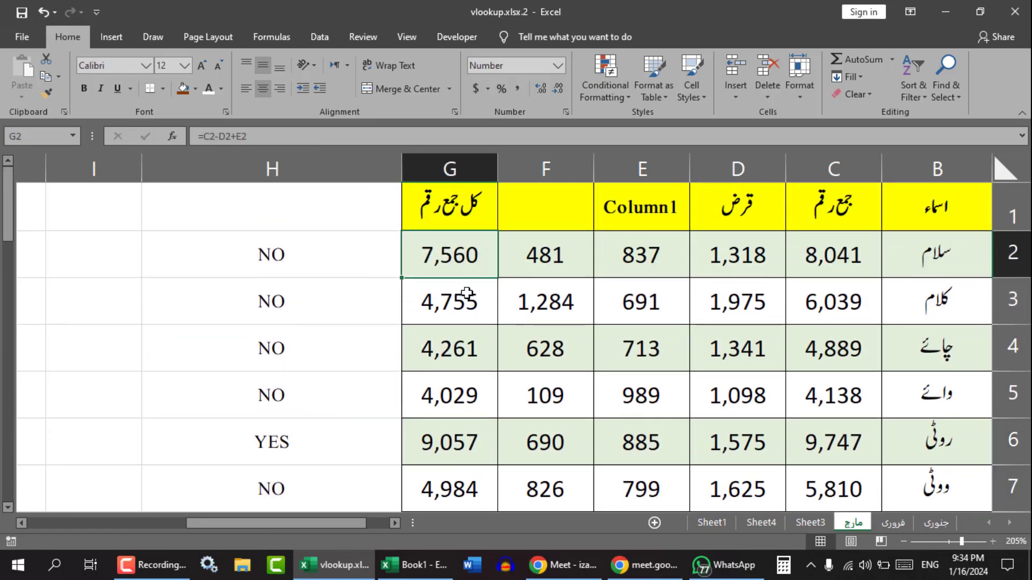
pyautogui.click(539, 275)
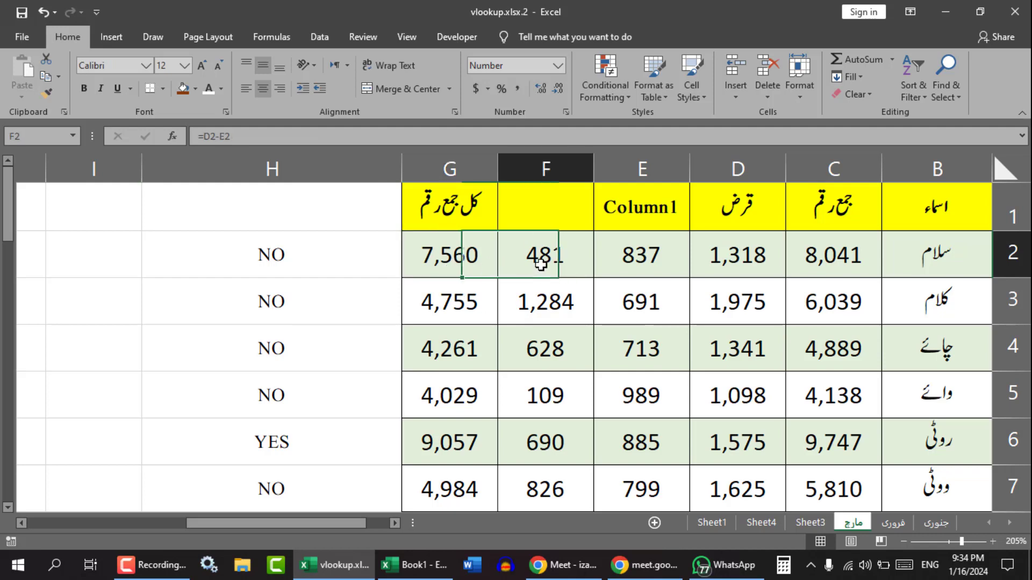
pyautogui.click(435, 258)
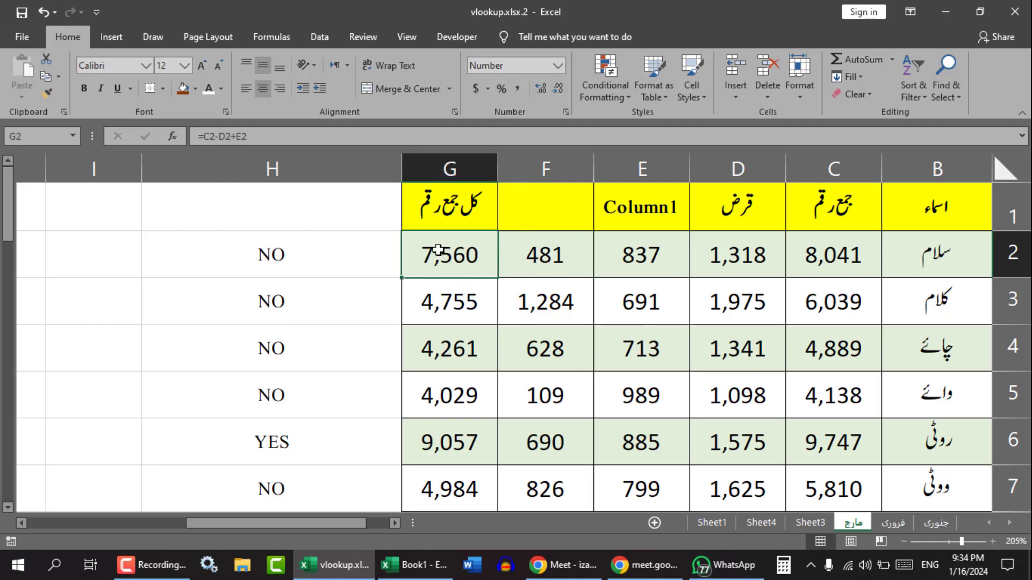
pyautogui.click(845, 261)
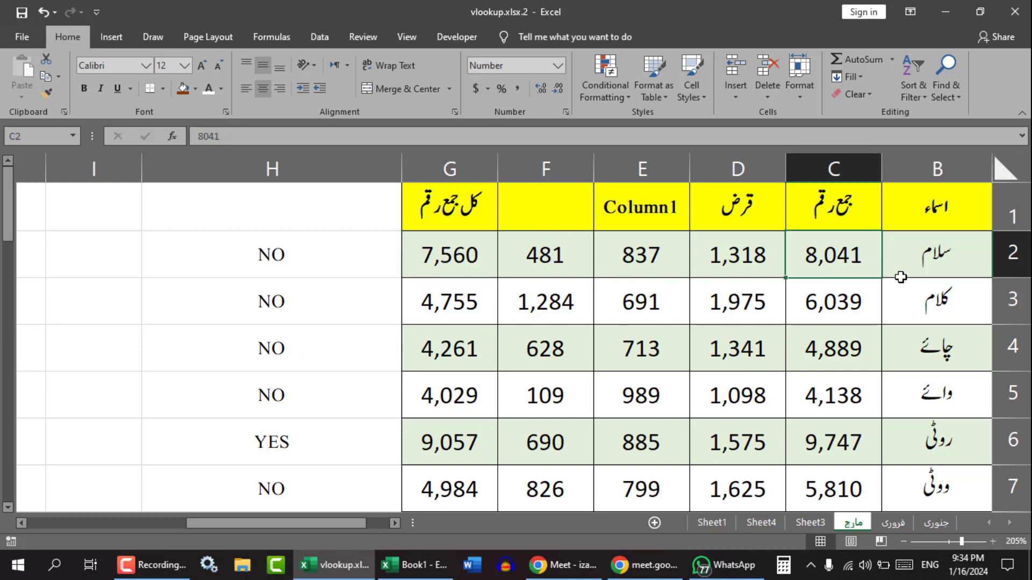
pyautogui.click(621, 261)
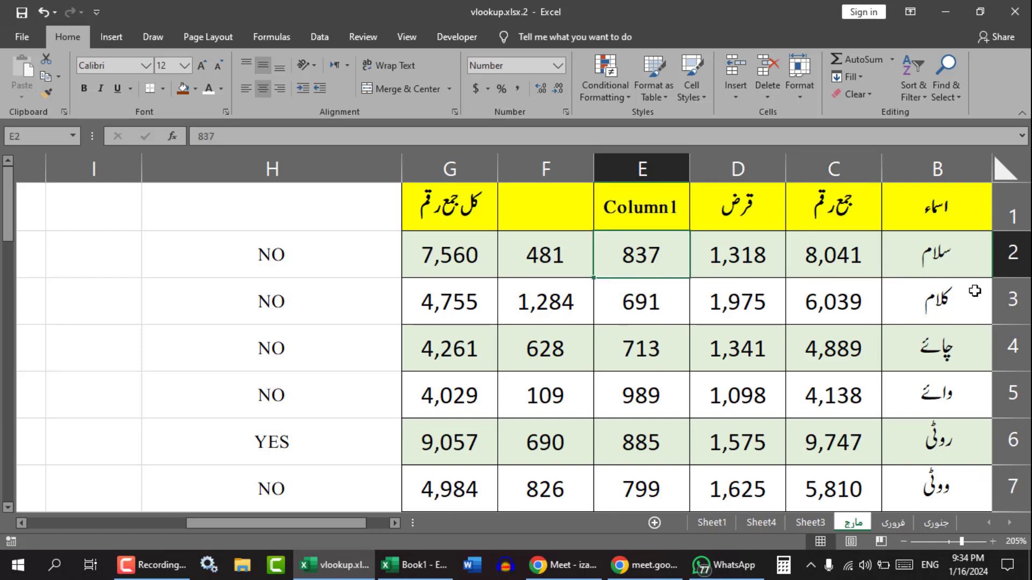
pyautogui.write('5000')
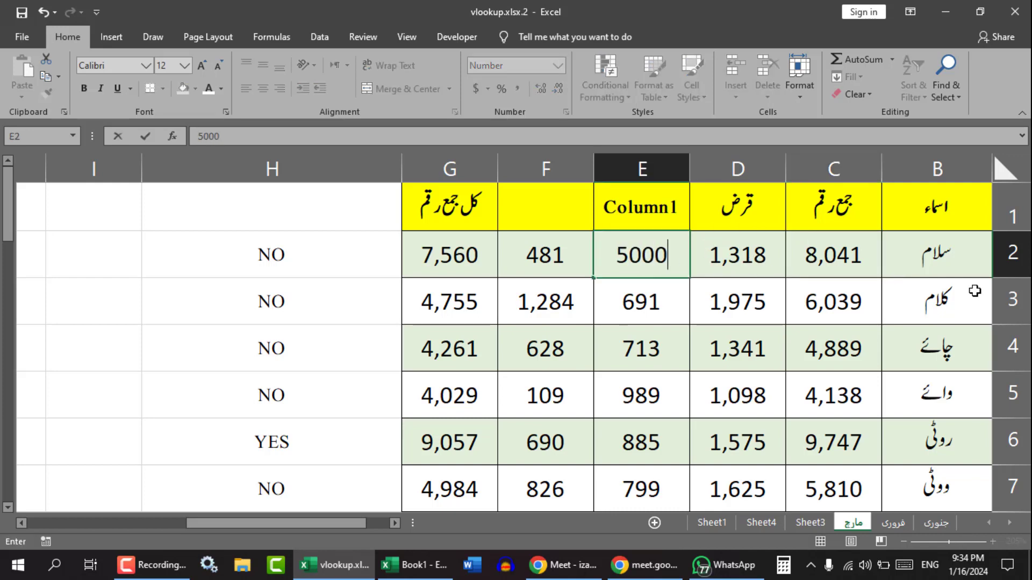
pyautogui.press('Return')
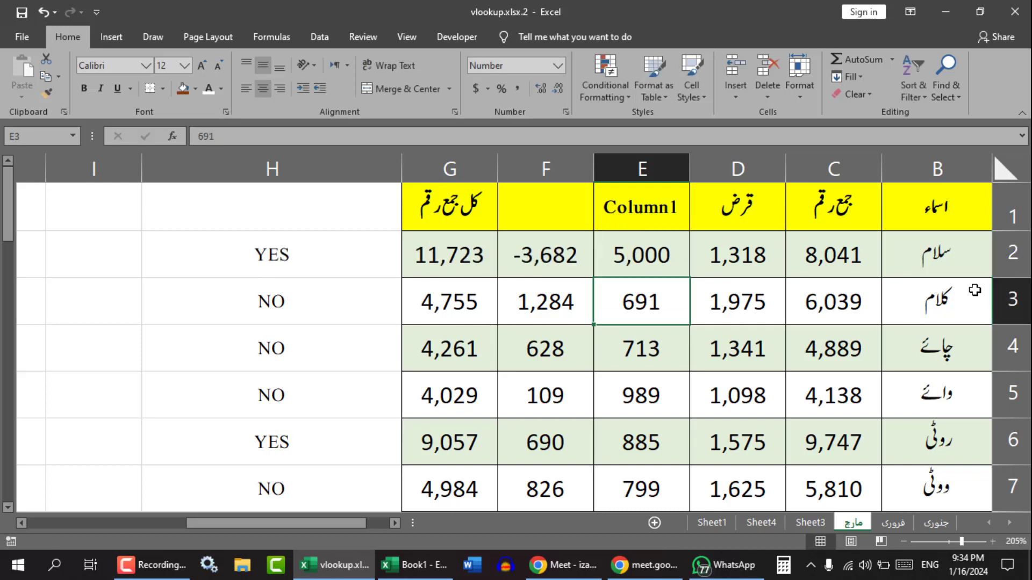
pyautogui.click(243, 254)
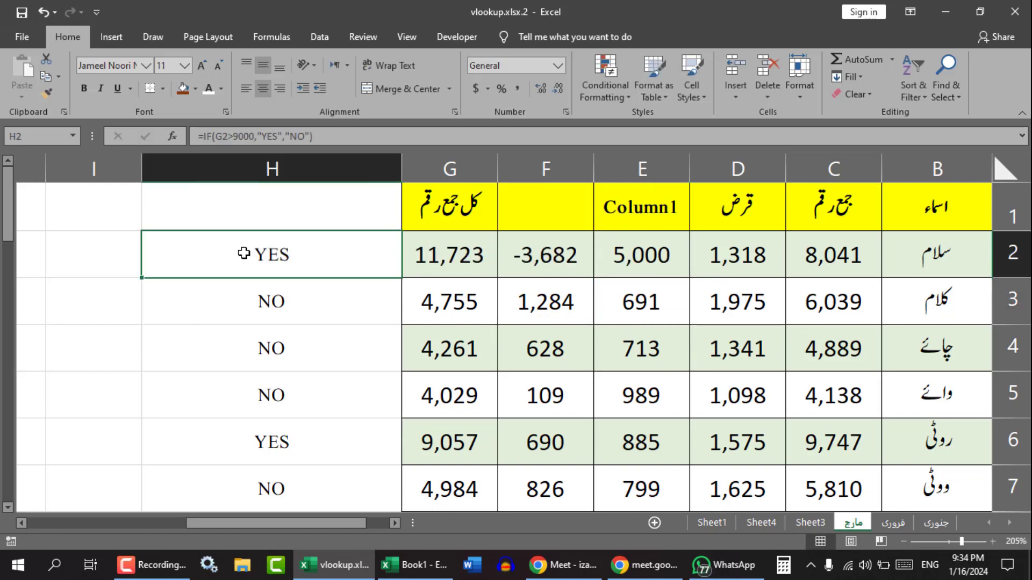
# Review the IF formula in H2 against the total in G2, examining its condition and its YES and NO results.
pyautogui.click(457, 260)
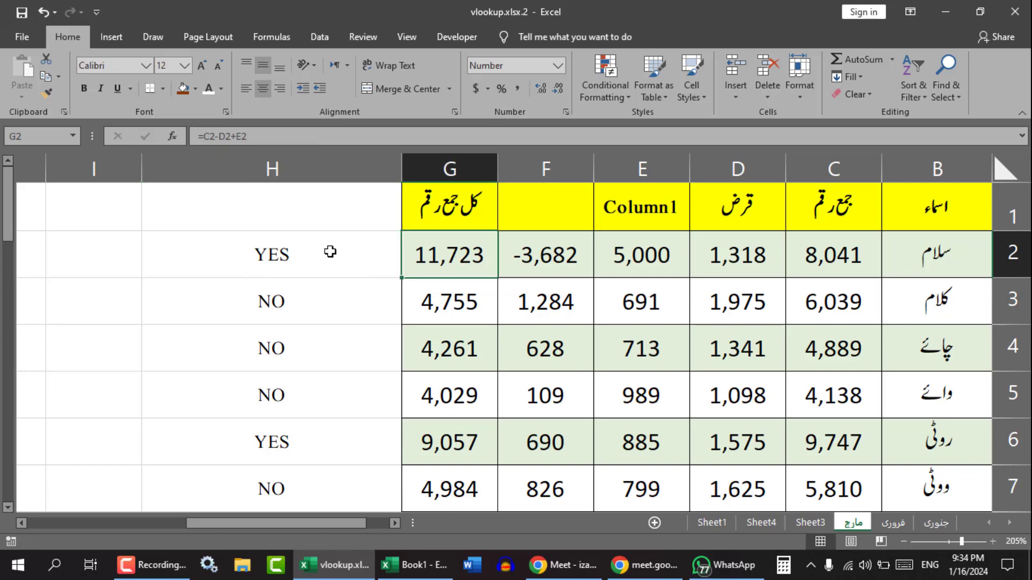
pyautogui.click(320, 254)
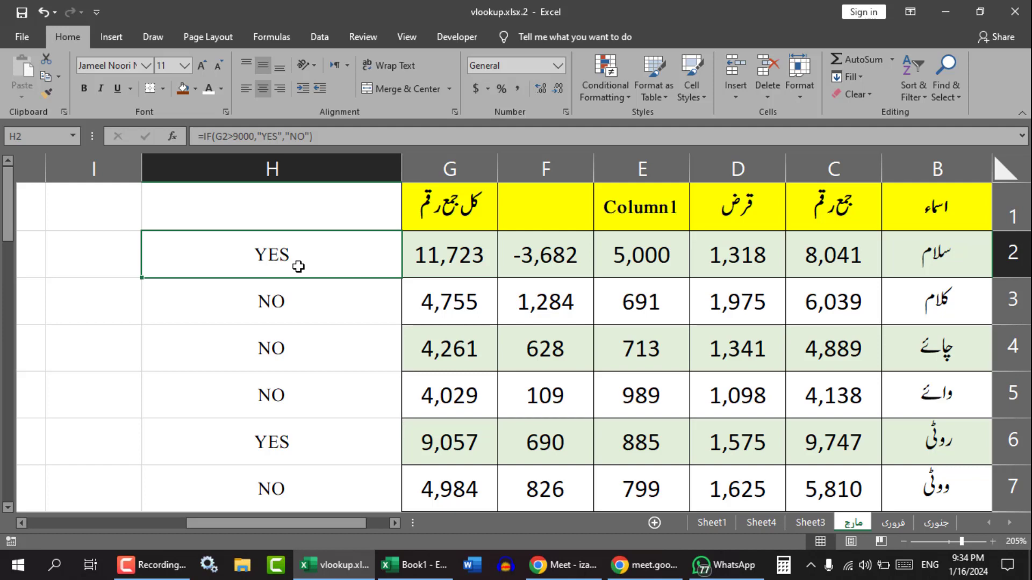
pyautogui.doubleClick(307, 263)
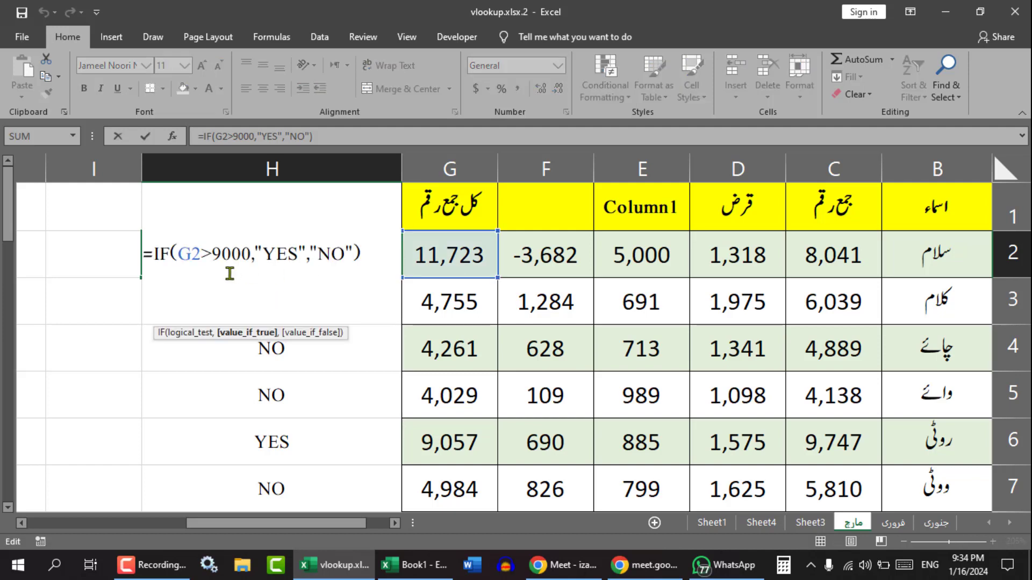
pyautogui.moveTo(178, 253); pyautogui.dragTo(250, 254)
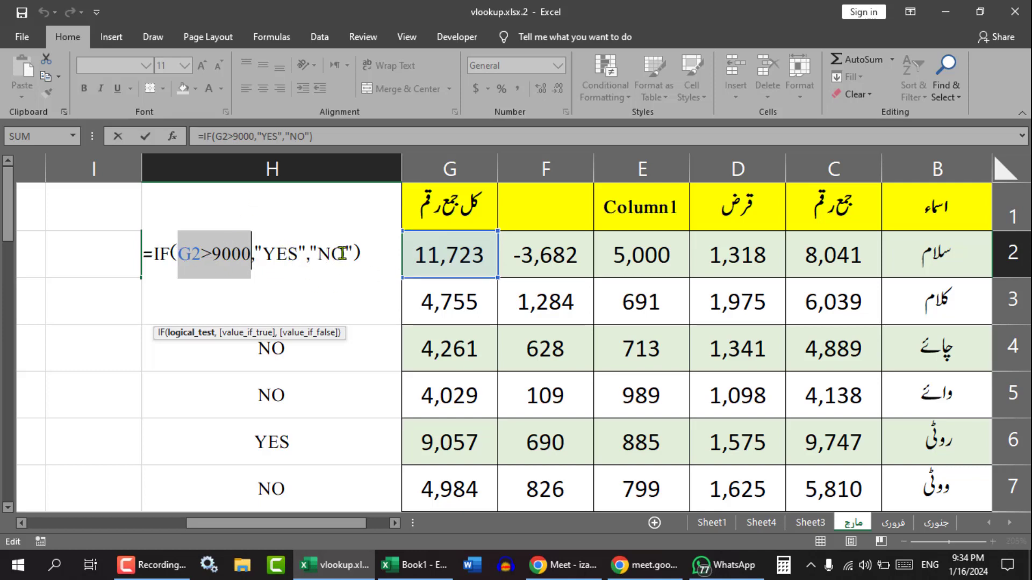
pyautogui.moveTo(348, 253); pyautogui.dragTo(276, 253)
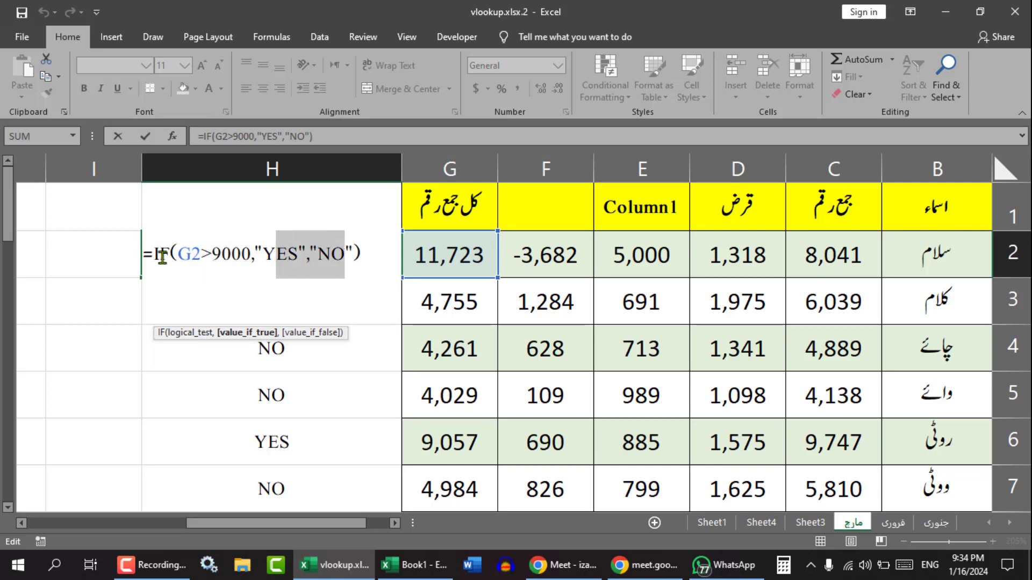
pyautogui.press('Return')
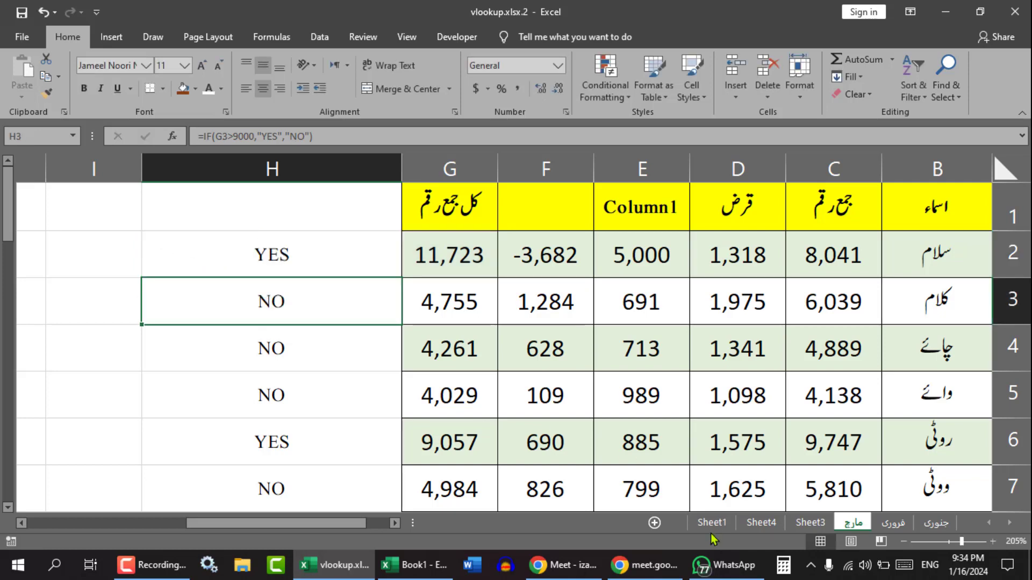
# Compare the condition and result entries of the IF and IF+AND rows in the overview table on Sheet1.
pyautogui.click(711, 524)
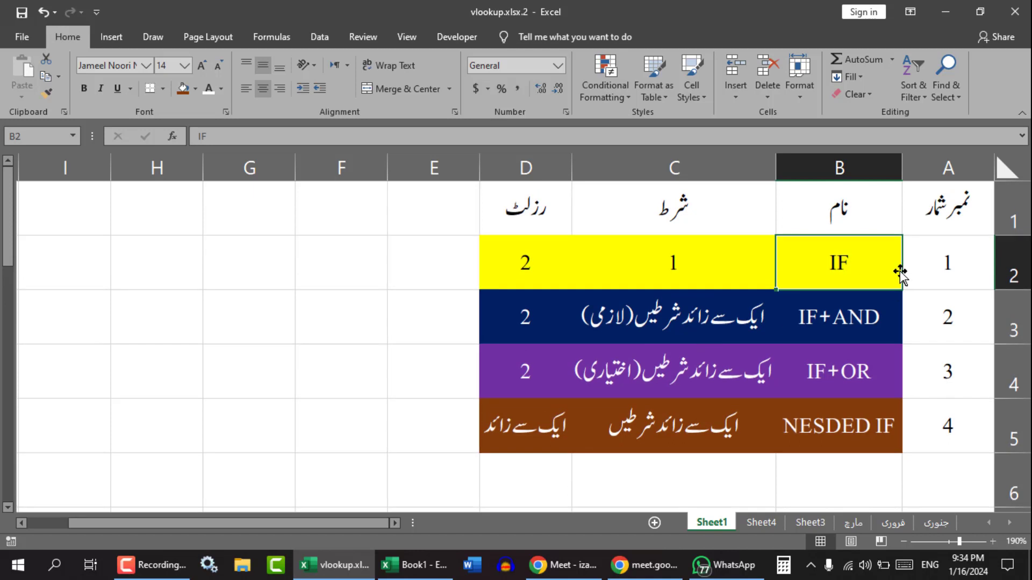
pyautogui.click(678, 211)
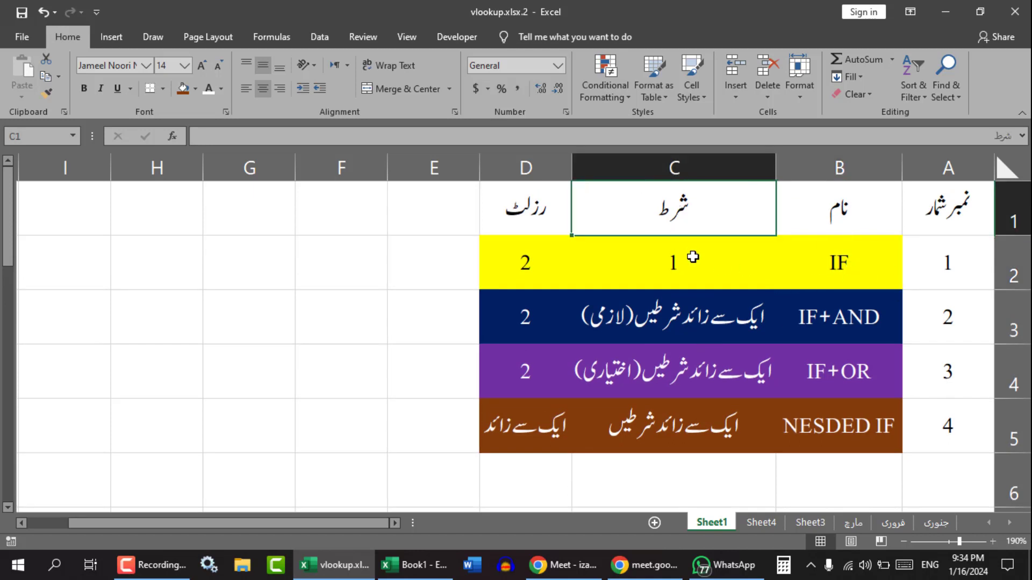
pyautogui.click(539, 209)
pyautogui.click(530, 257)
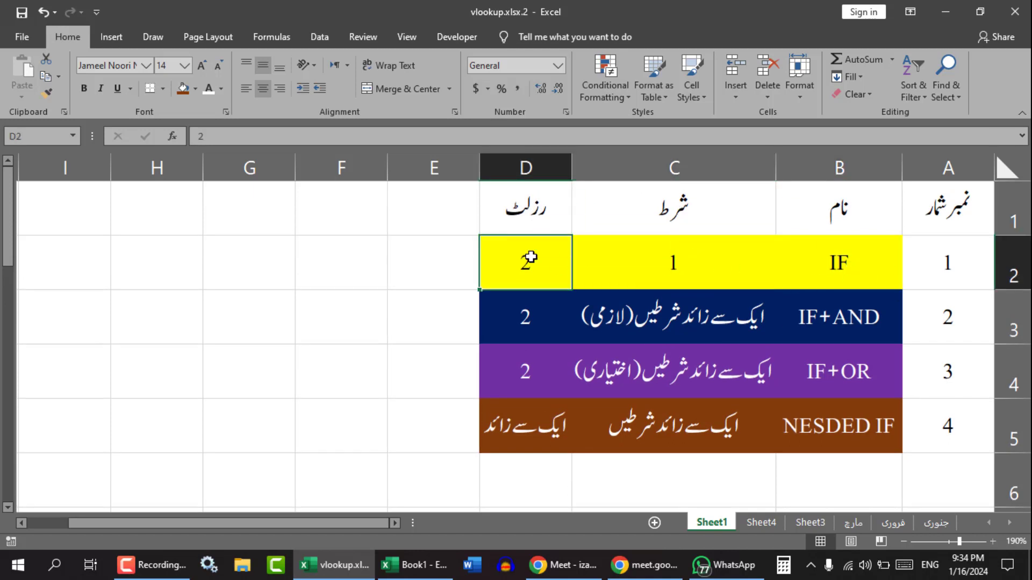
pyautogui.click(860, 321)
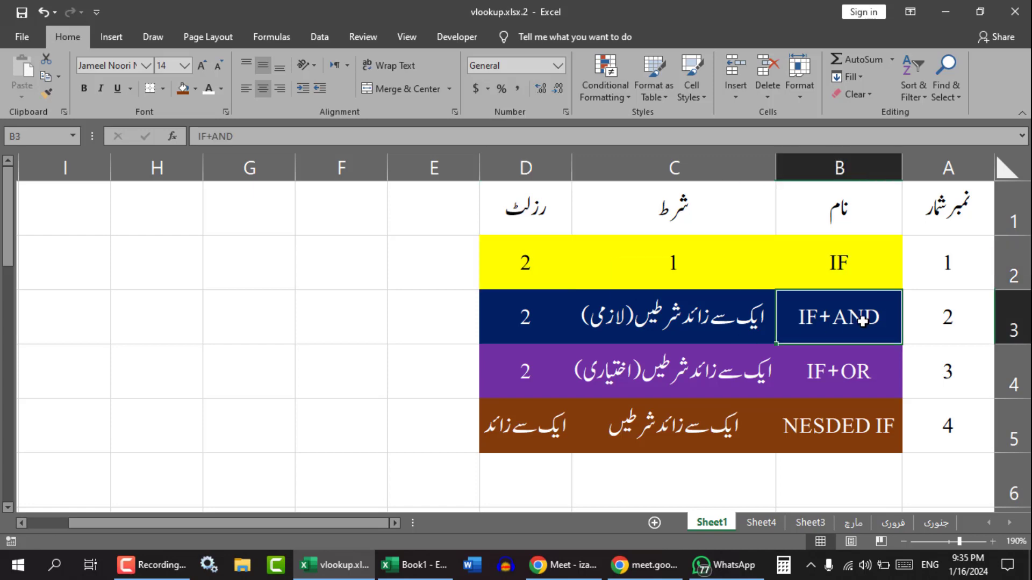
pyautogui.click(742, 326)
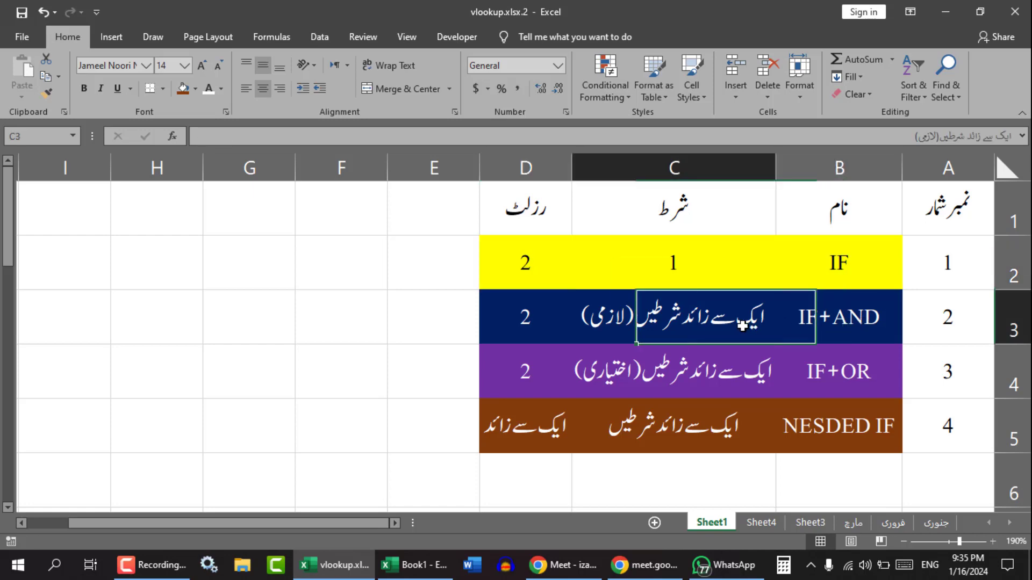
pyautogui.click(555, 321)
pyautogui.click(854, 328)
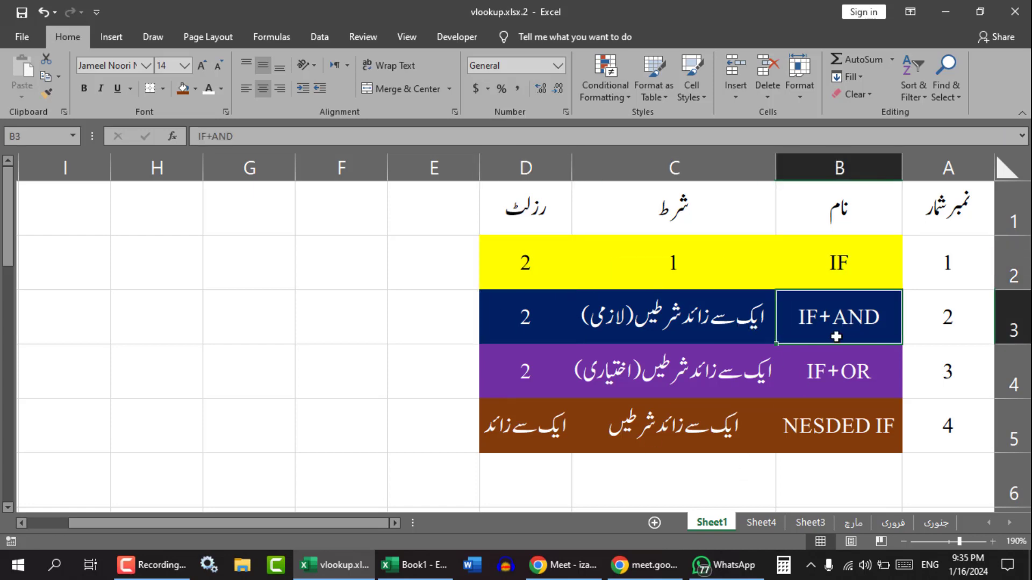
pyautogui.click(761, 523)
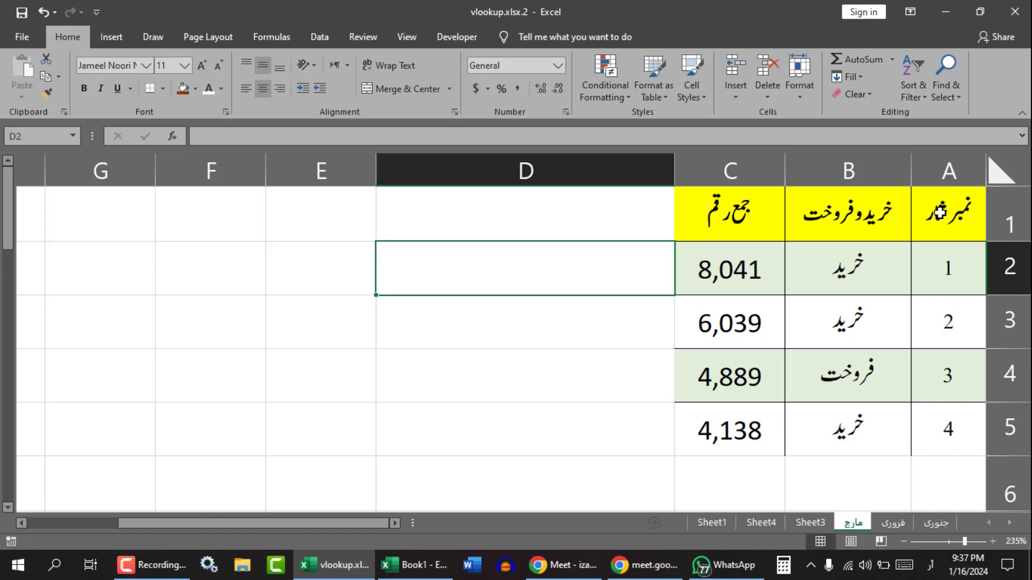
# Examine the مارچ sheet's table in A1:C5, comparing the خرید and فروخت entries with their amounts.
pyautogui.moveTo(938, 214); pyautogui.dragTo(726, 421)
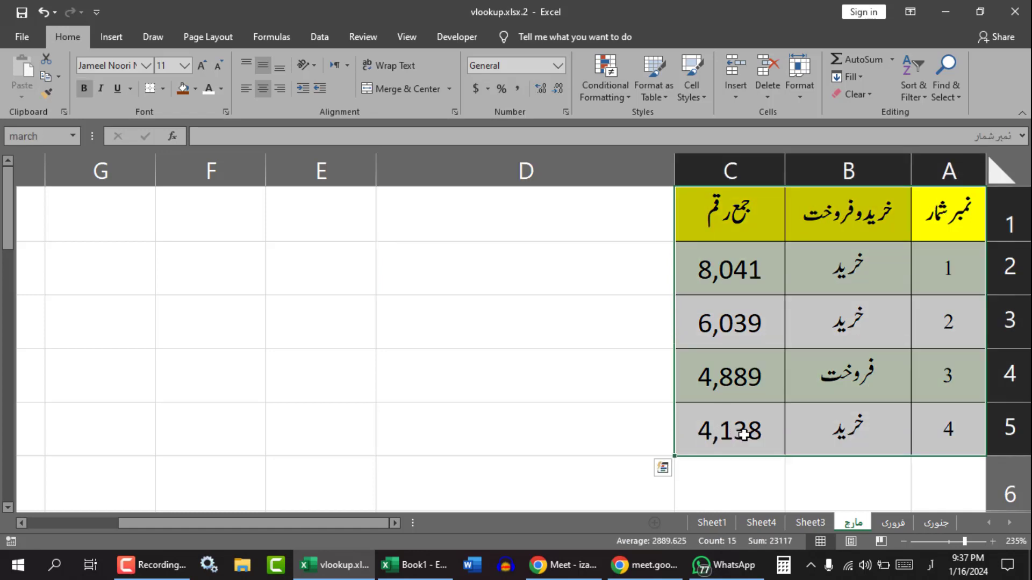
pyautogui.click(857, 373)
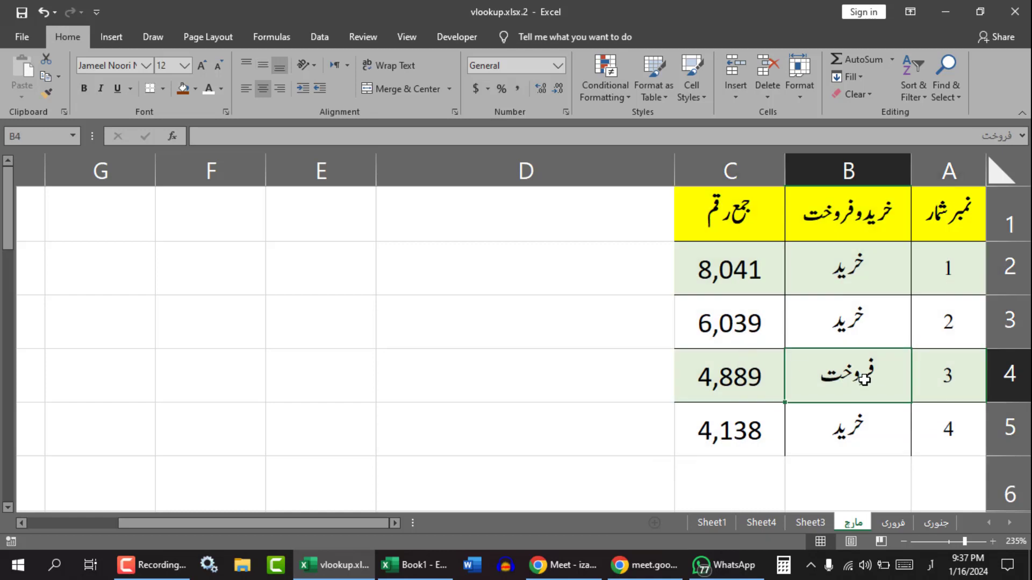
pyautogui.click(712, 384)
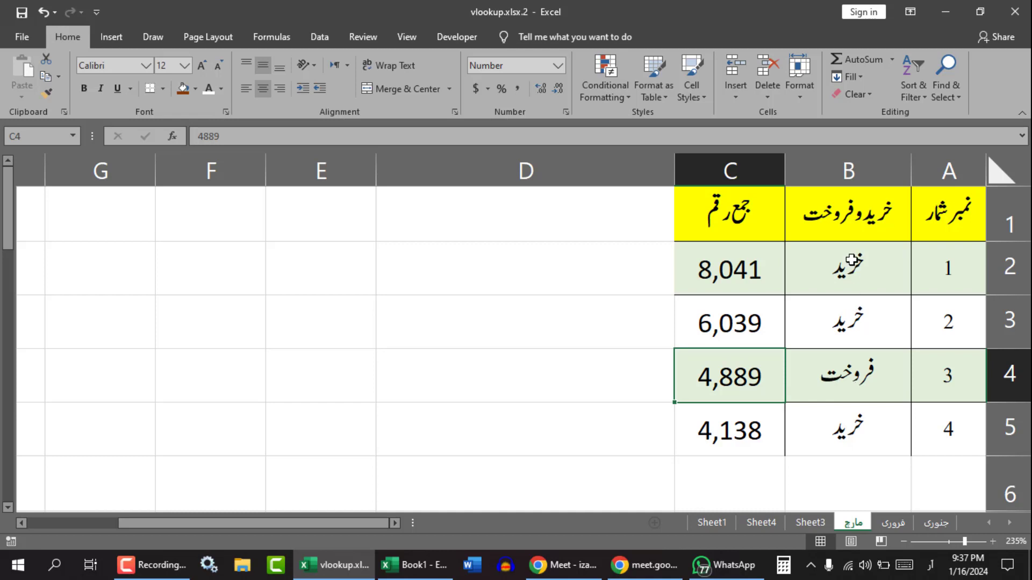
pyautogui.click(862, 376)
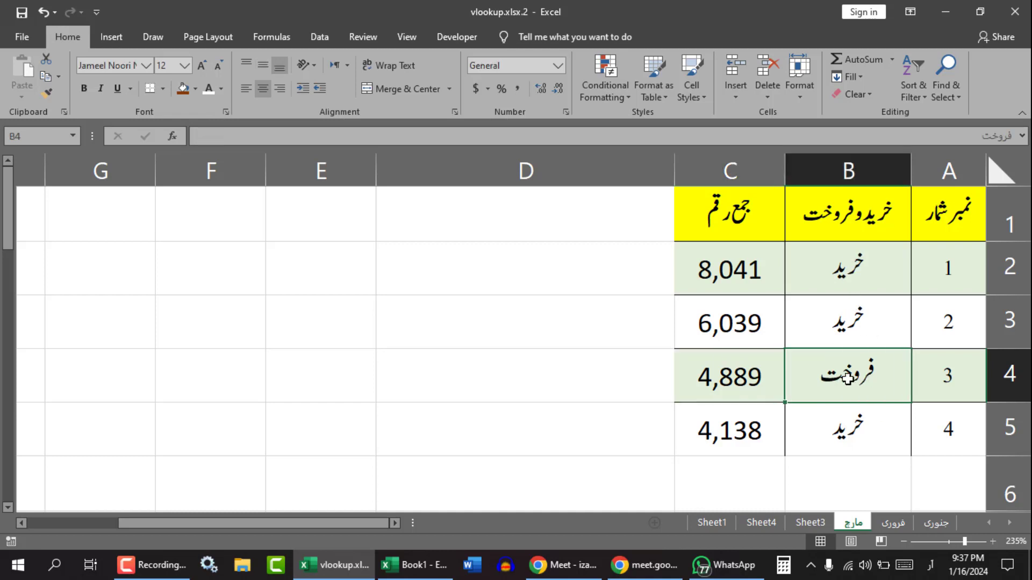
pyautogui.click(859, 266)
pyautogui.click(844, 328)
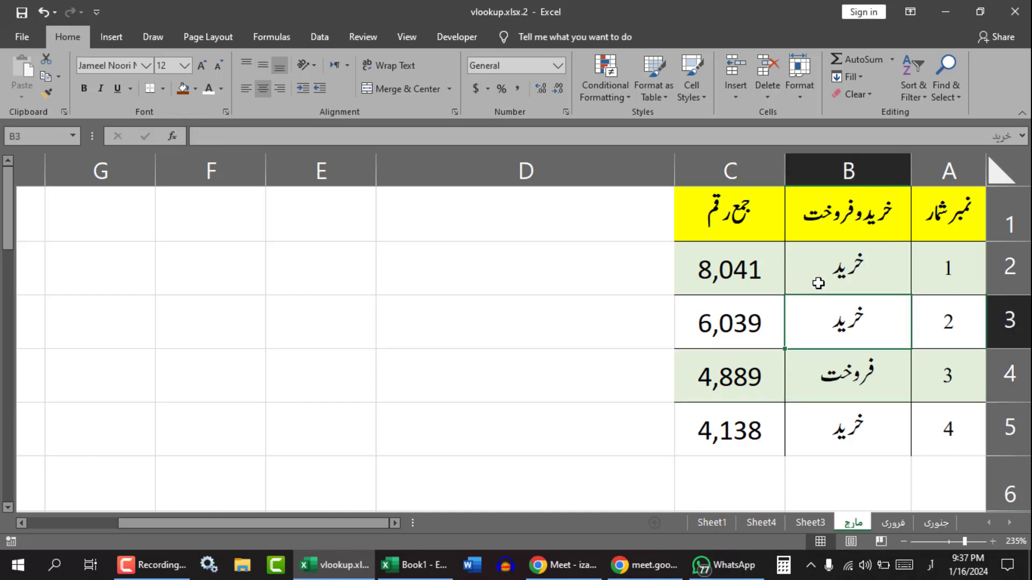
pyautogui.click(863, 274)
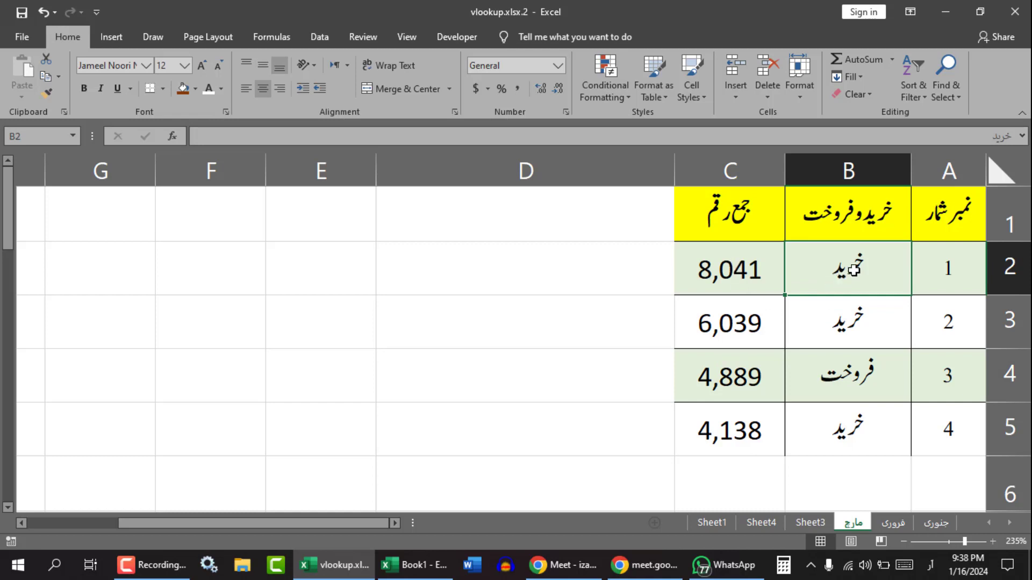
pyautogui.moveTo(738, 267); pyautogui.dragTo(736, 323)
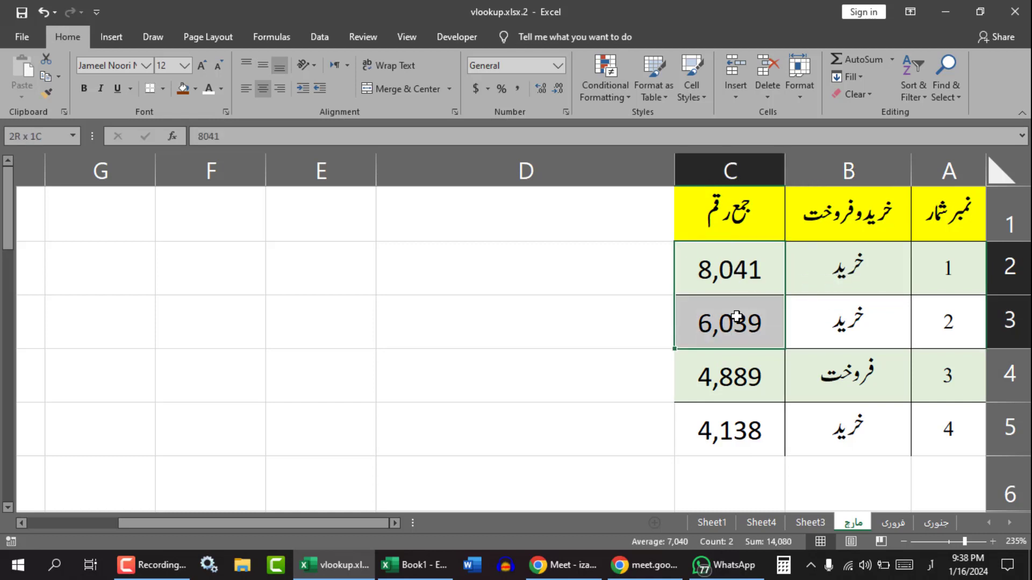
pyautogui.moveTo(903, 430); pyautogui.dragTo(740, 430)
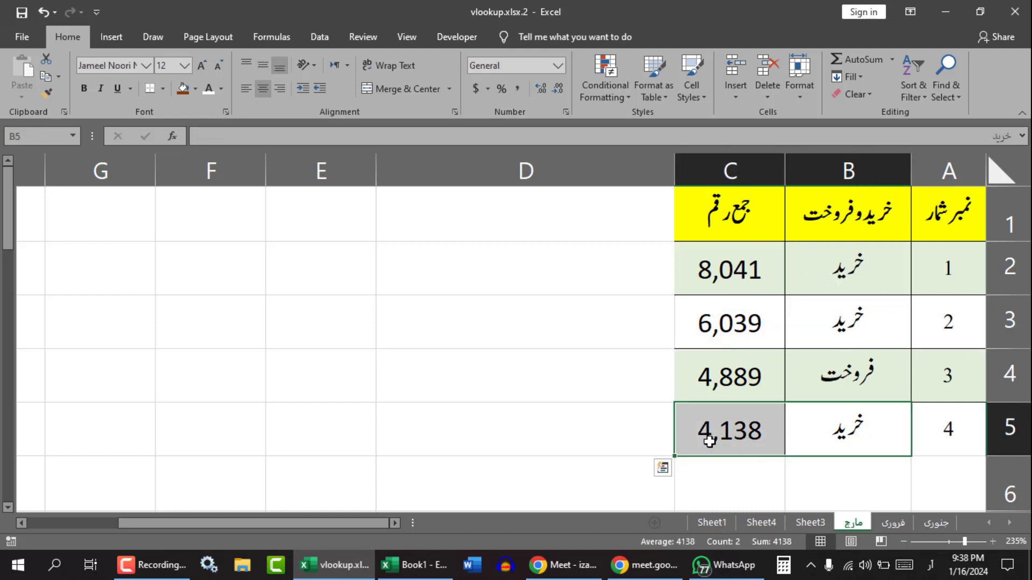
pyautogui.click(739, 438)
pyautogui.click(815, 445)
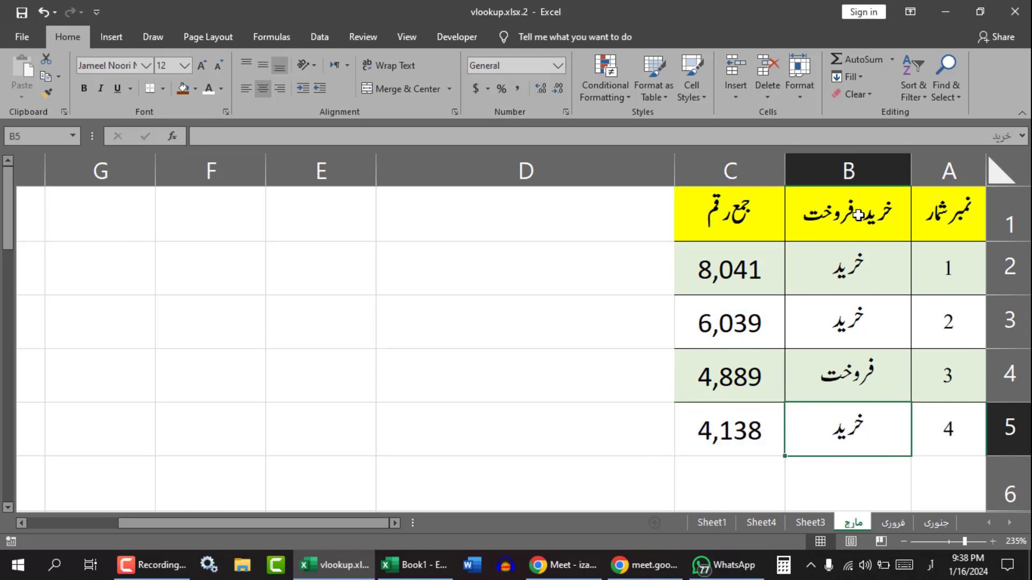
# Review columns B and C, transaction type and amount, as the two conditions for a combined IF and AND test.
pyautogui.moveTo(860, 213); pyautogui.dragTo(870, 277)
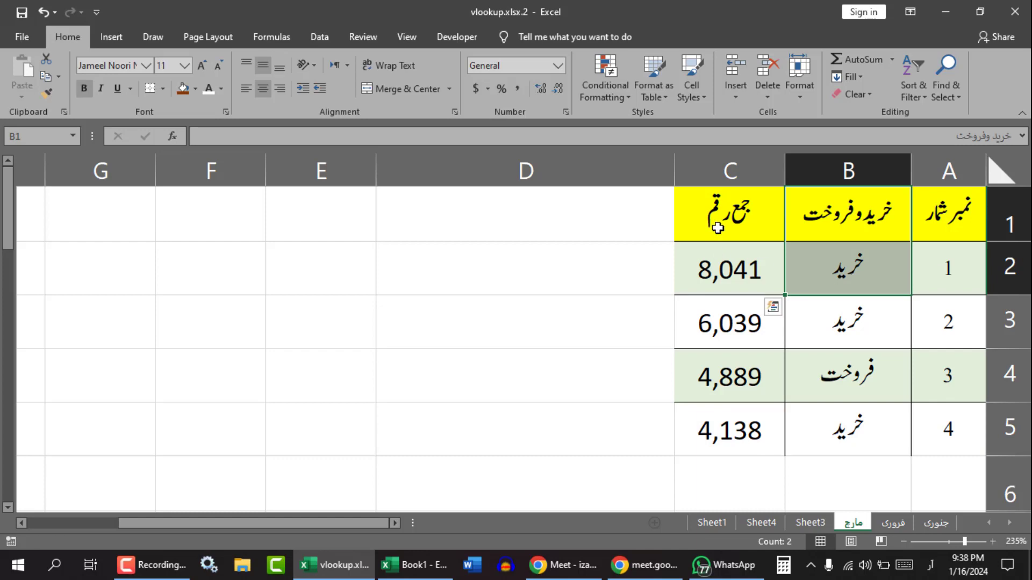
pyautogui.moveTo(729, 212); pyautogui.dragTo(747, 271)
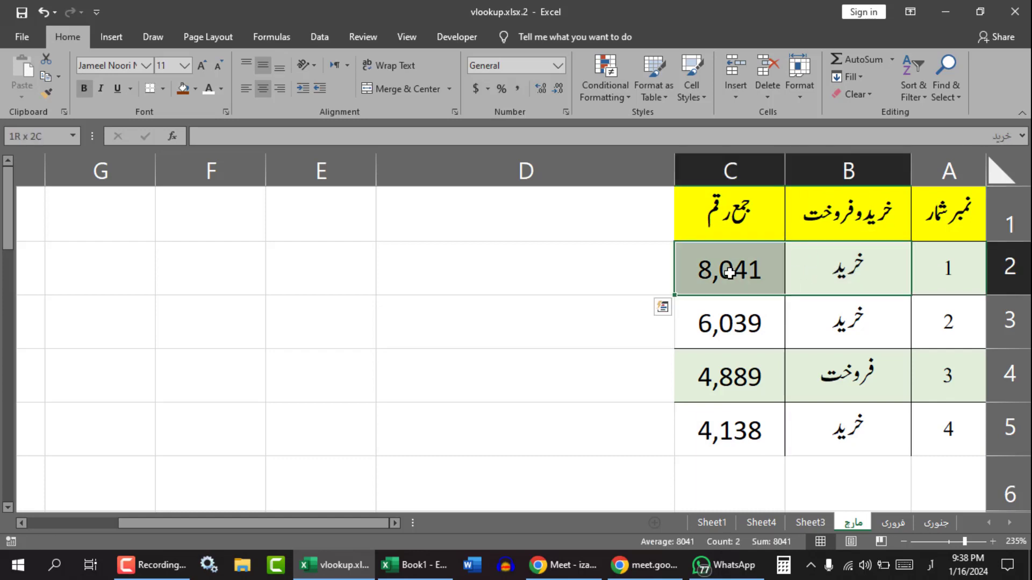
pyautogui.click(656, 271)
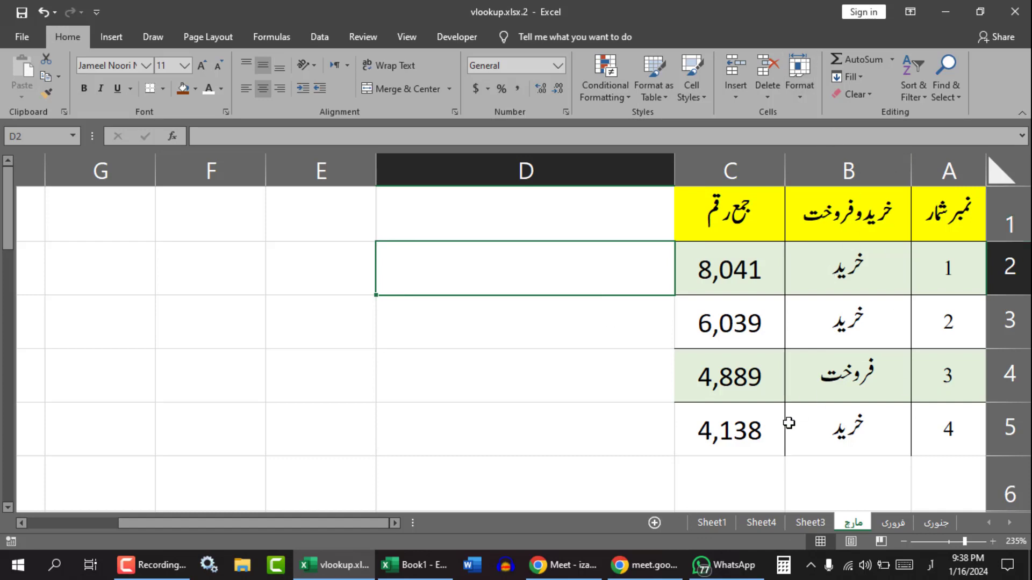
pyautogui.click(884, 381)
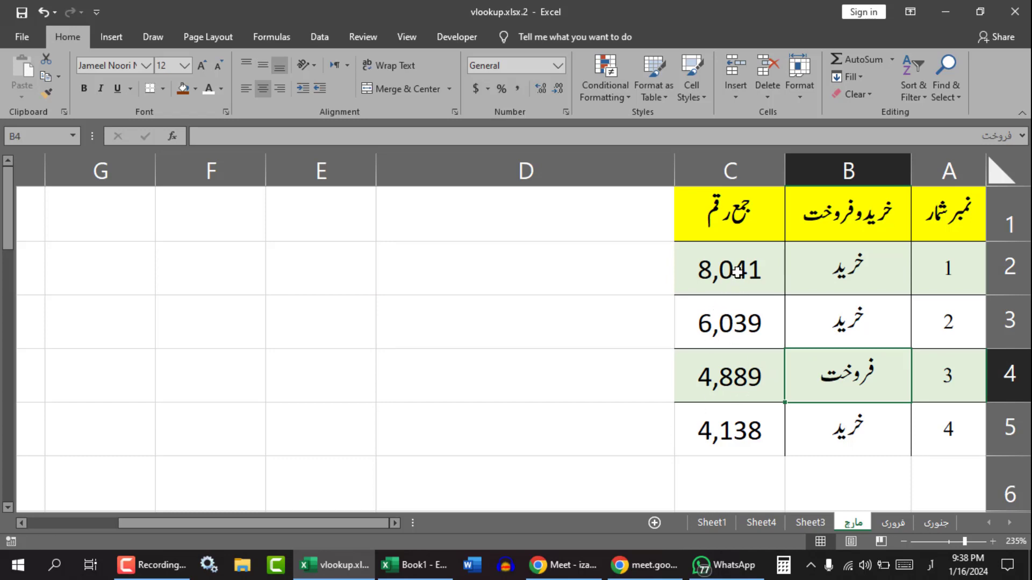
pyautogui.moveTo(738, 270); pyautogui.dragTo(732, 322)
pyautogui.moveTo(716, 429); pyautogui.dragTo(716, 373)
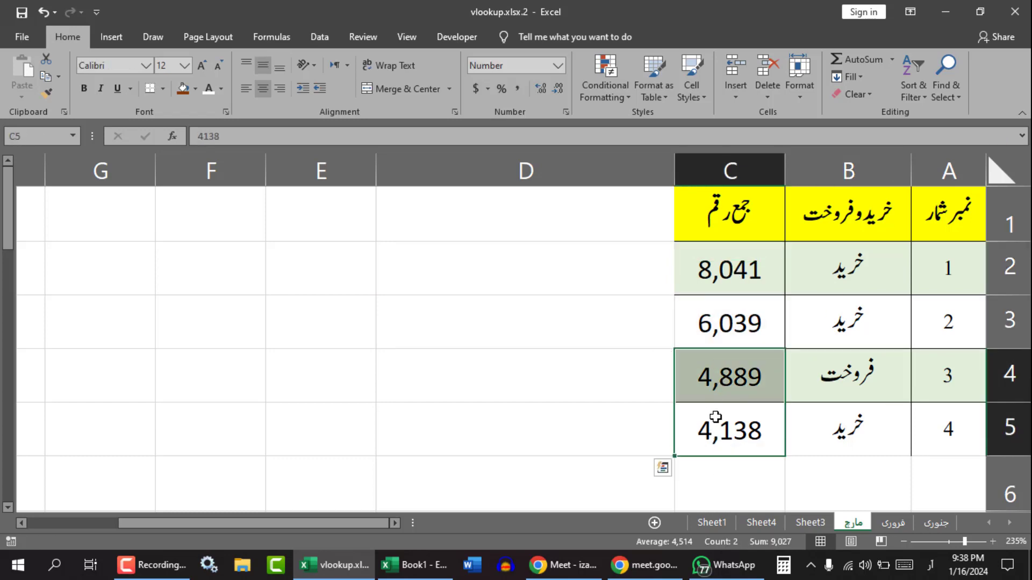
pyautogui.moveTo(717, 420); pyautogui.dragTo(822, 423)
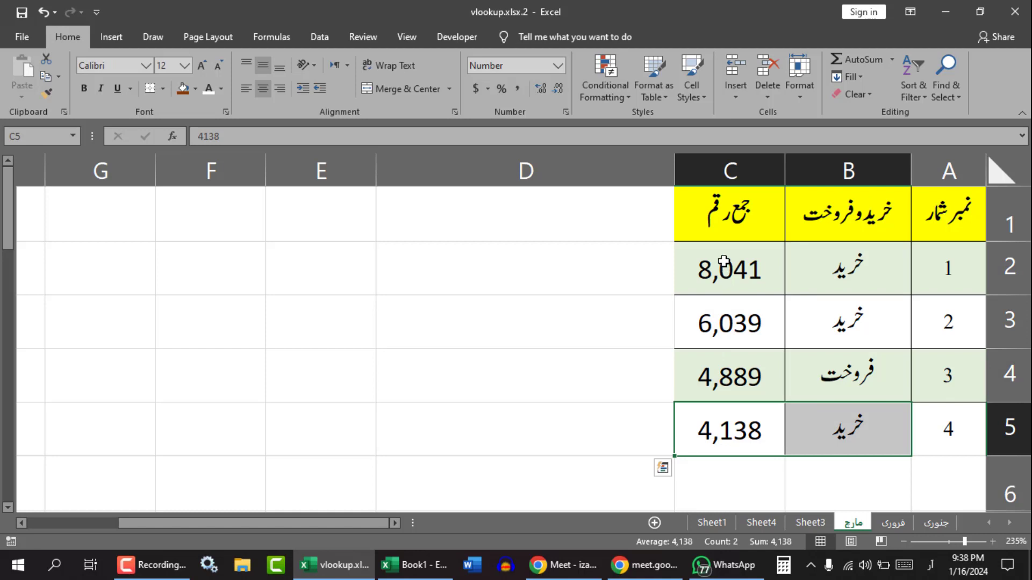
pyautogui.moveTo(724, 261); pyautogui.dragTo(728, 322)
# Switch the input language to English and begin an IF formula in cell D2 with =IF(.
pyautogui.click(533, 268)
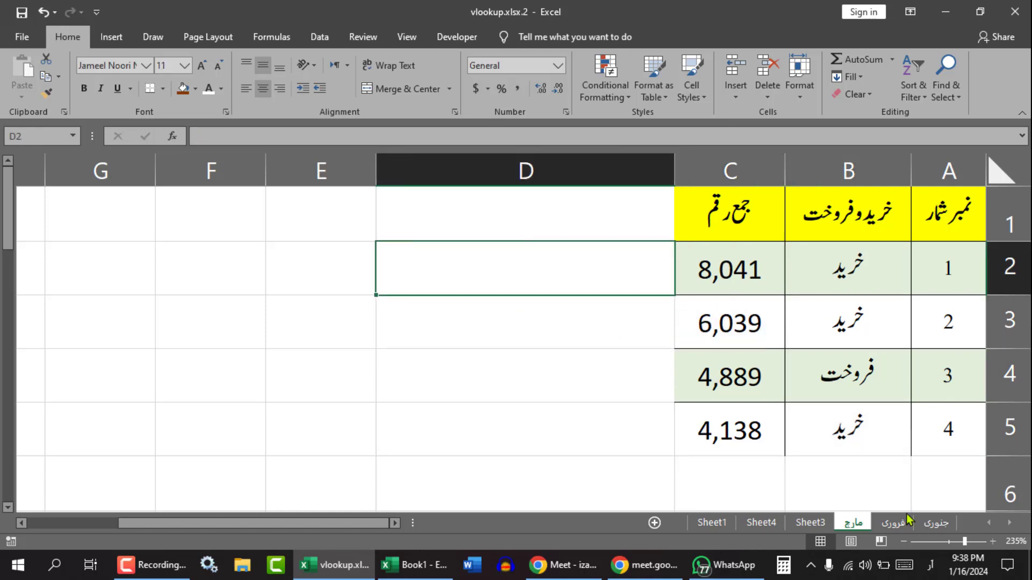
pyautogui.write('و')
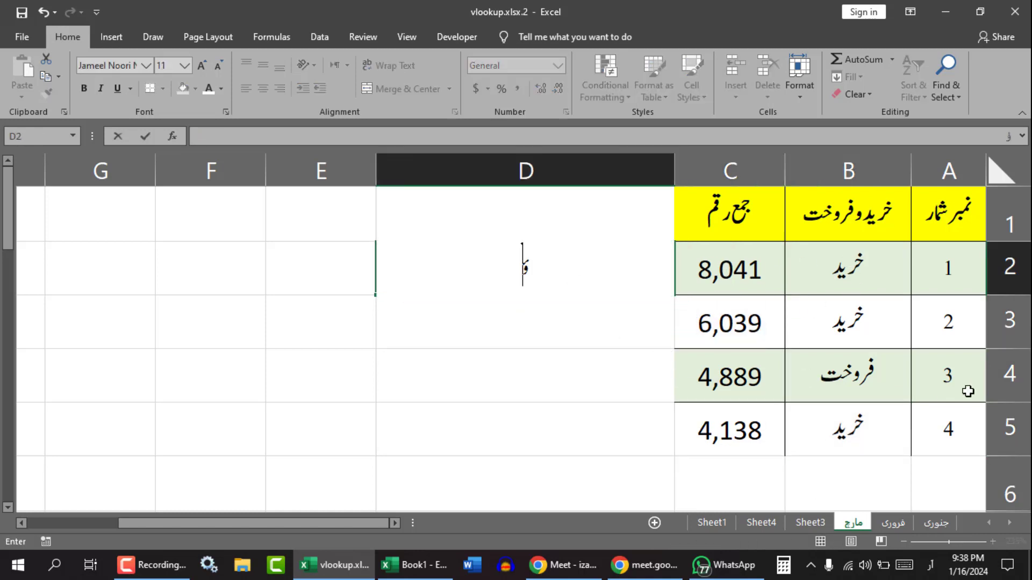
pyautogui.hotkey('alt', 'shift')
pyautogui.write('=')
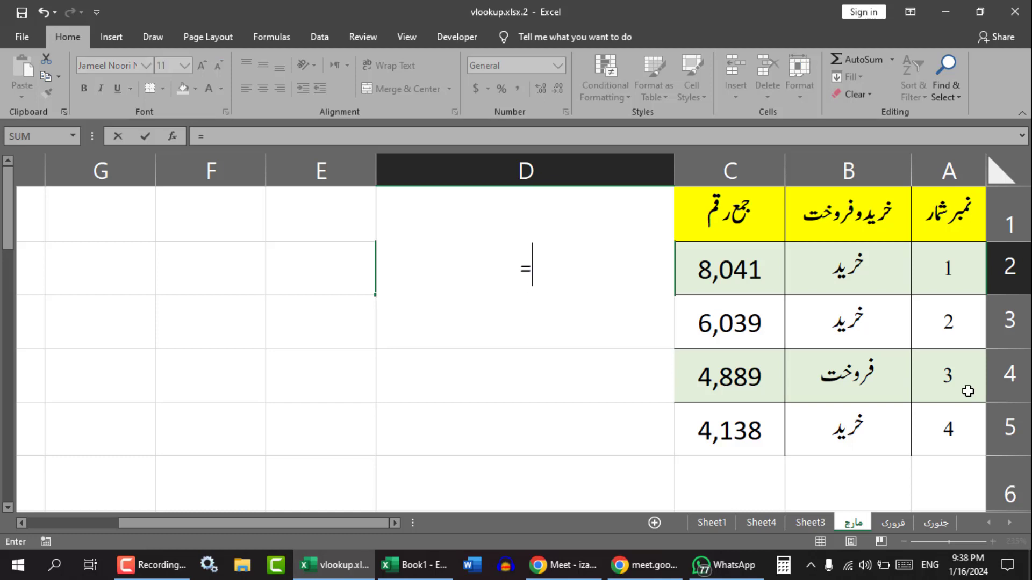
pyautogui.write('IF')
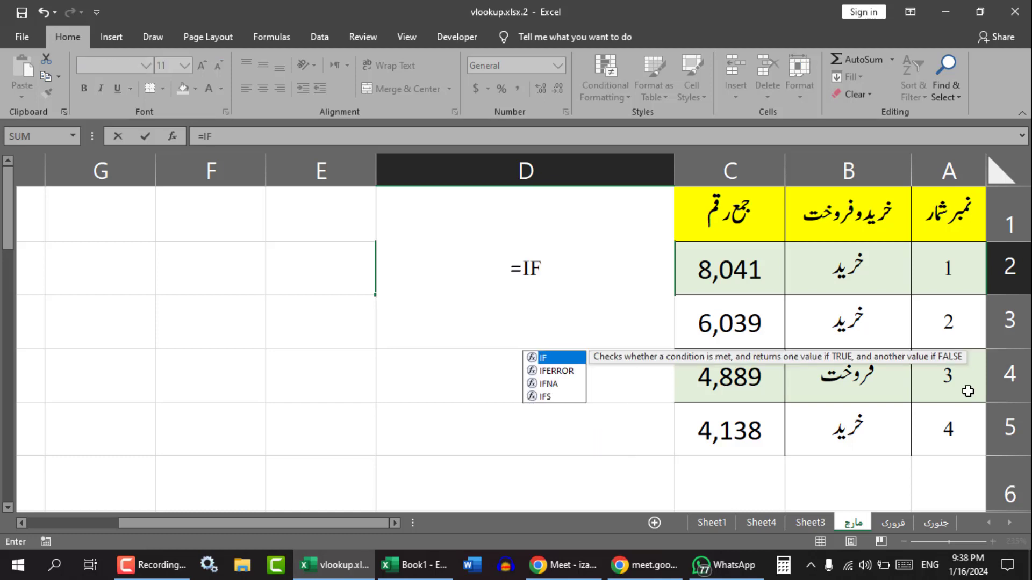
pyautogui.write('(AND(')
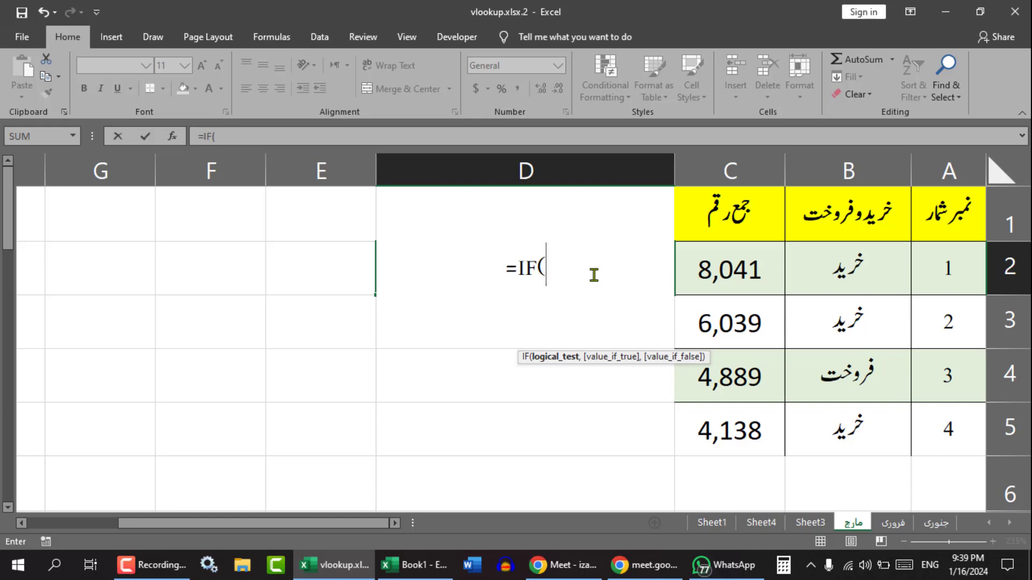
# Nest an AND function in D2's IF formula with B2="خرید" as its first condition.
pyautogui.write('AND')
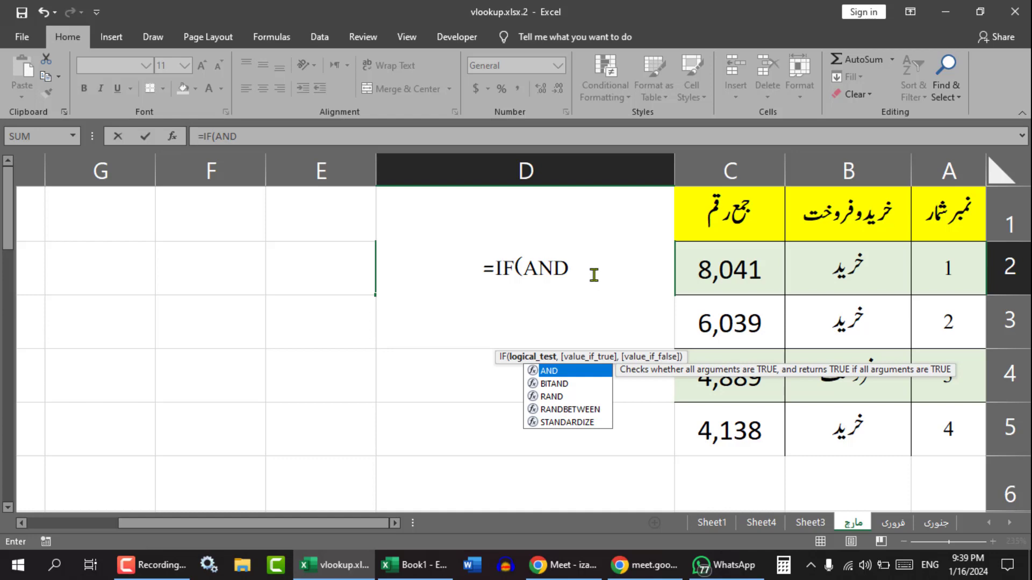
pyautogui.write('(')
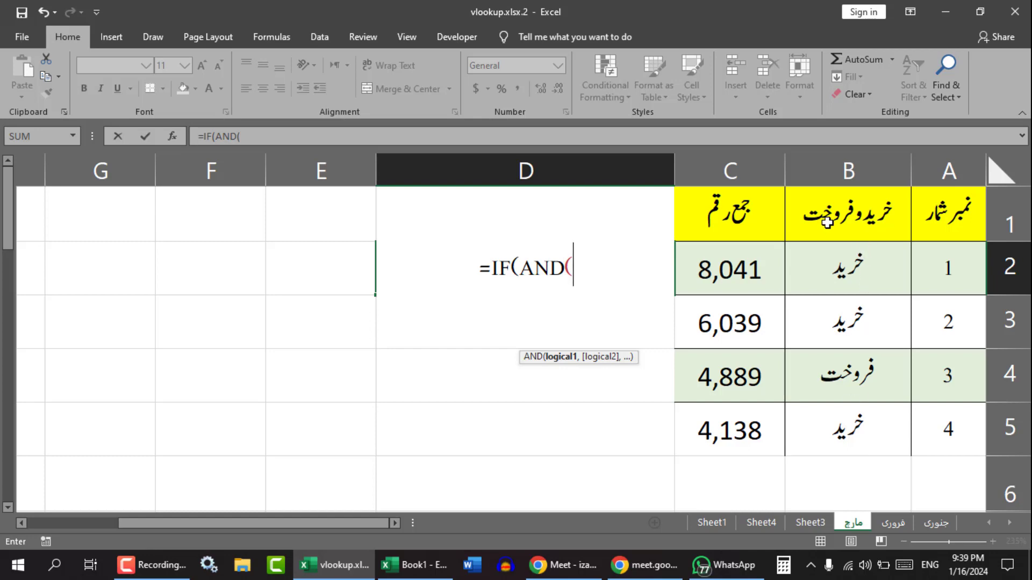
pyautogui.click(845, 265)
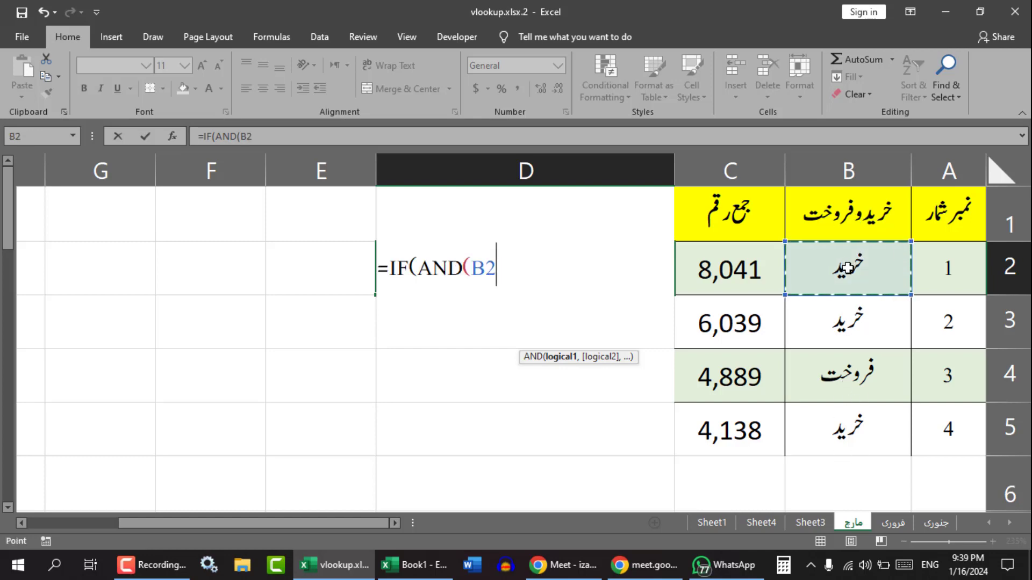
pyautogui.write('=')
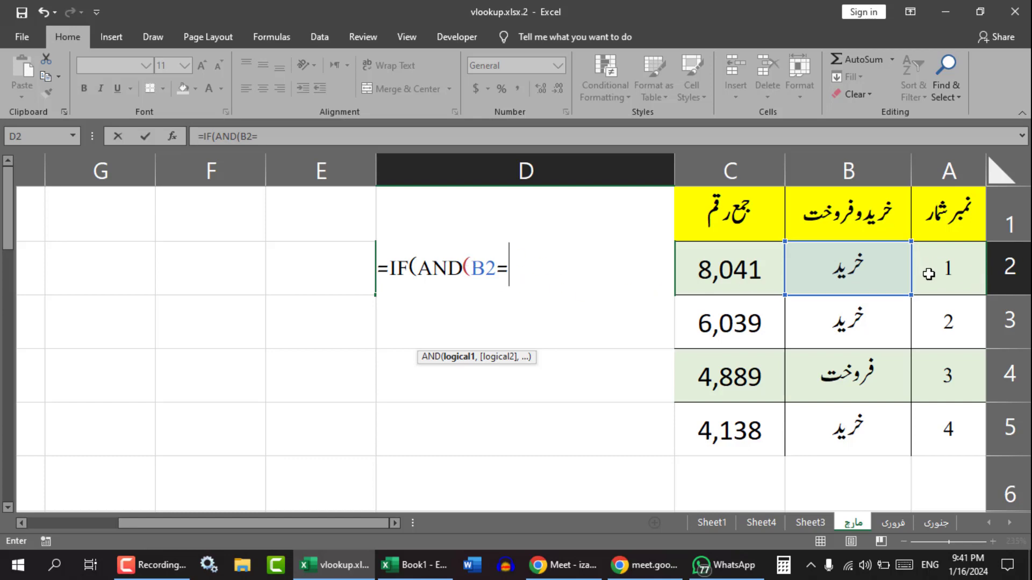
pyautogui.write('""')
pyautogui.click(522, 276)
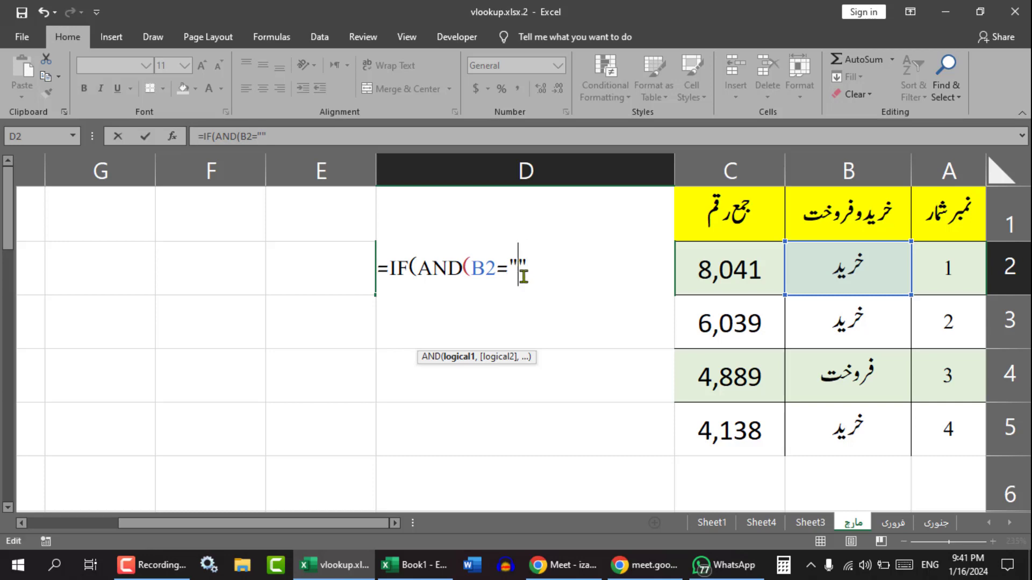
pyautogui.hotkey('alt', 'shift')
pyautogui.write('خرید')
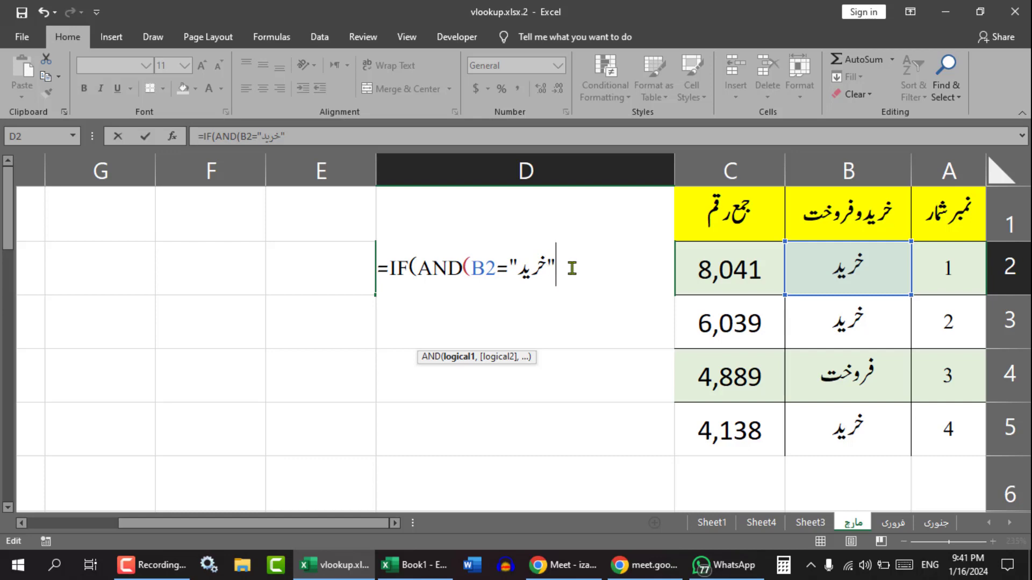
pyautogui.write(',')
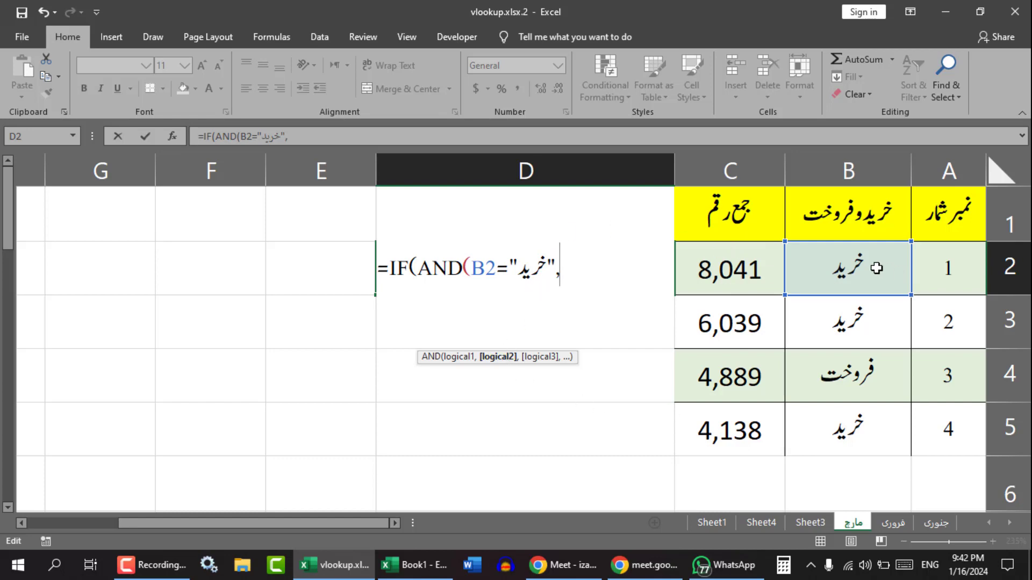
# Add C2>=5000 as the second AND condition in D2's formula and close the AND function.
pyautogui.click(739, 267)
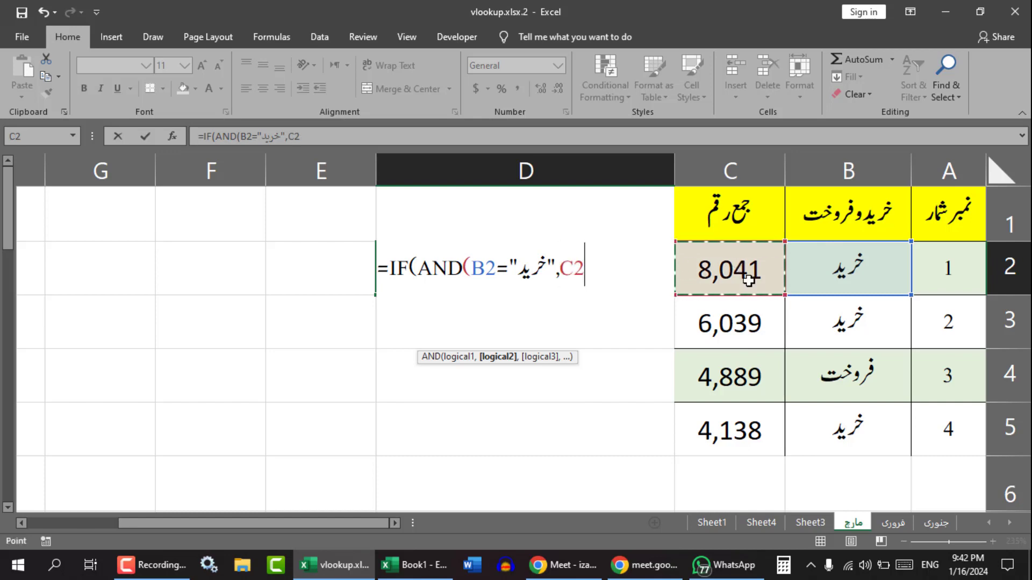
pyautogui.write('=')
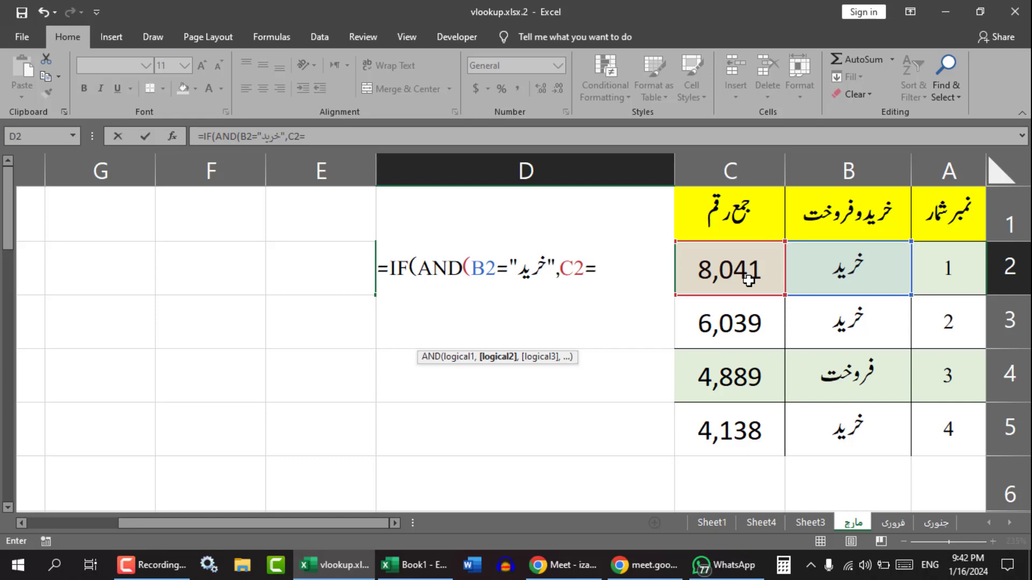
pyautogui.write('>')
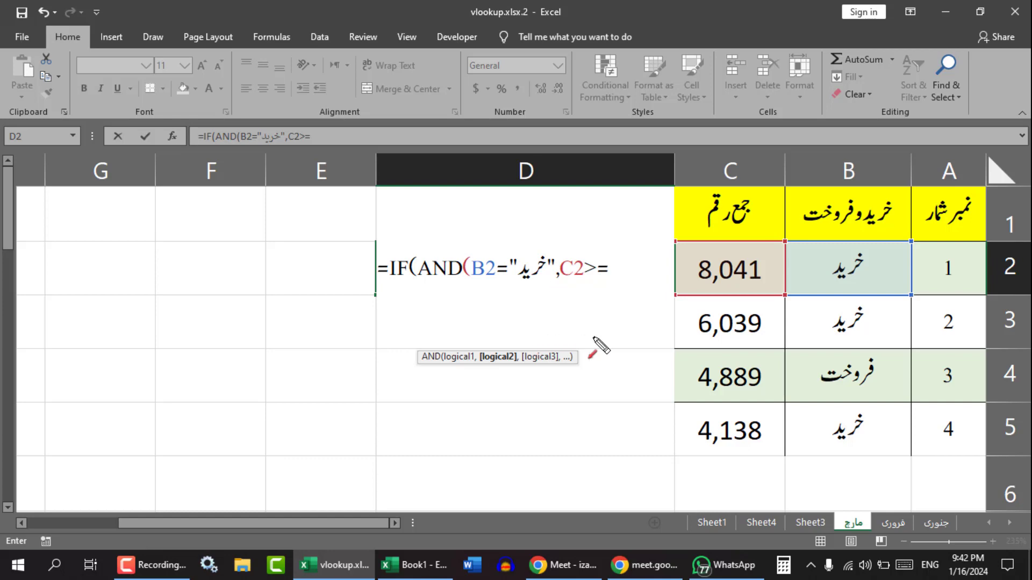
pyautogui.moveTo(615, 368); pyautogui.dragTo(539, 284)
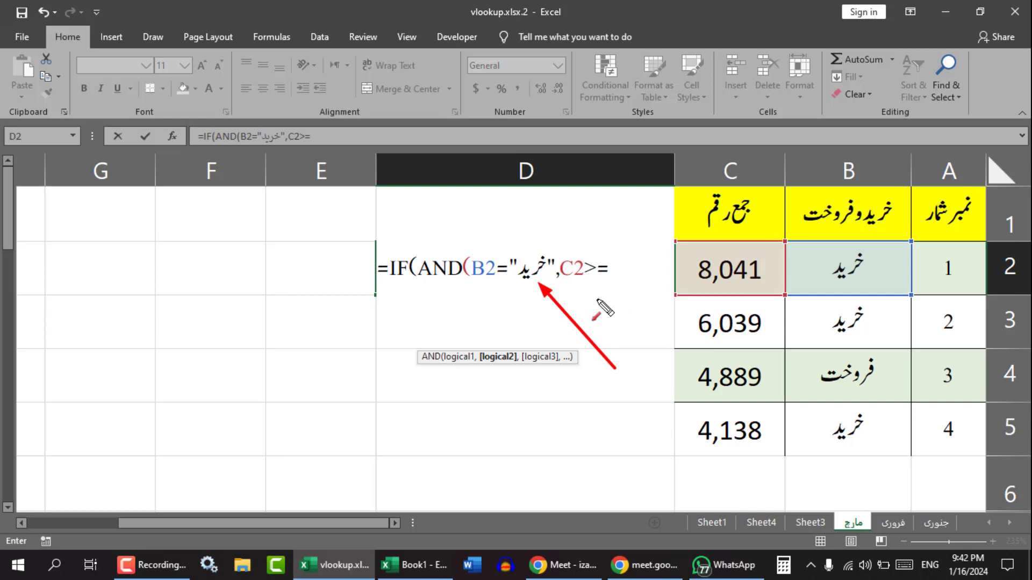
pyautogui.press('Escape')
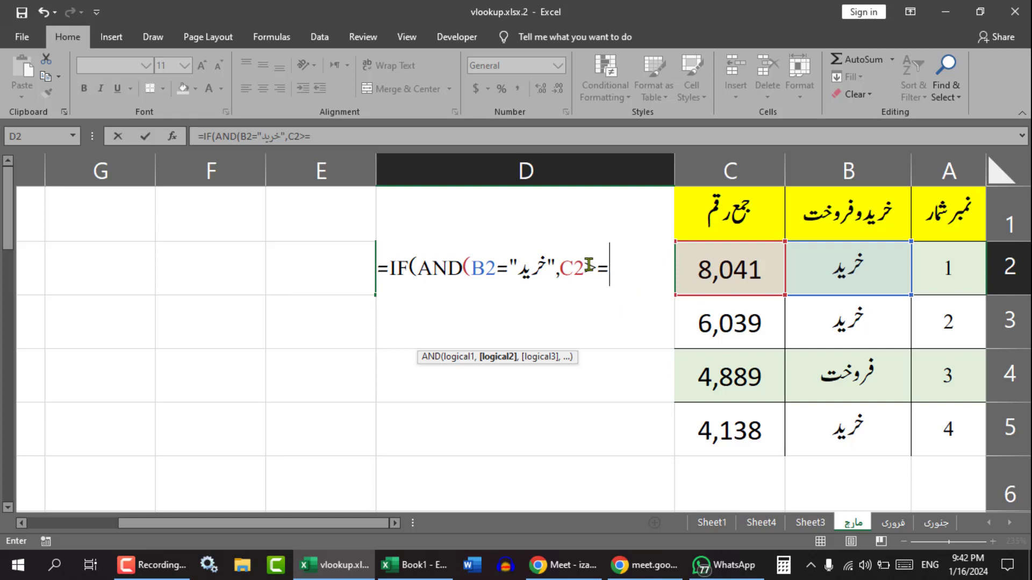
pyautogui.write('5000')
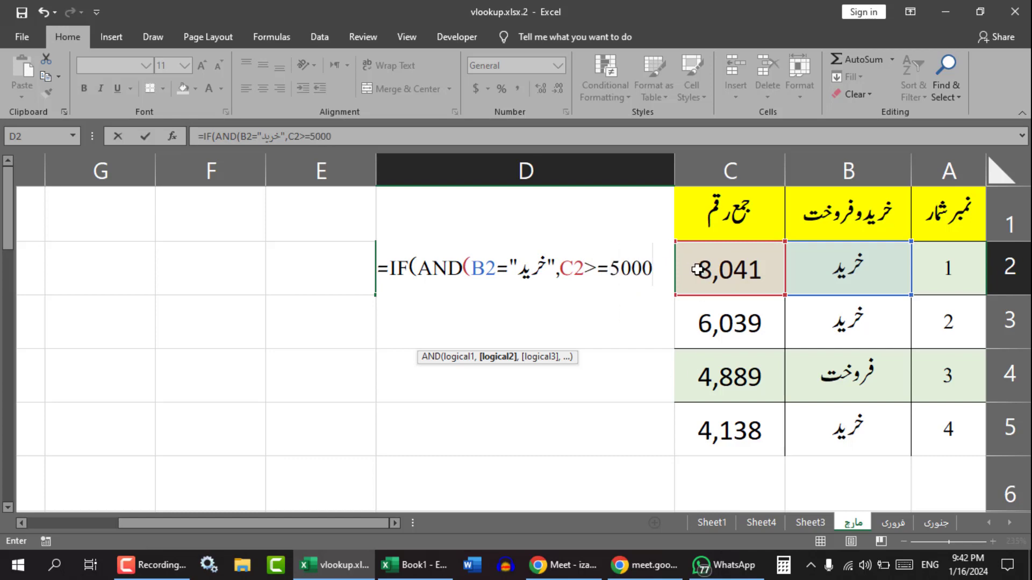
pyautogui.write(',')
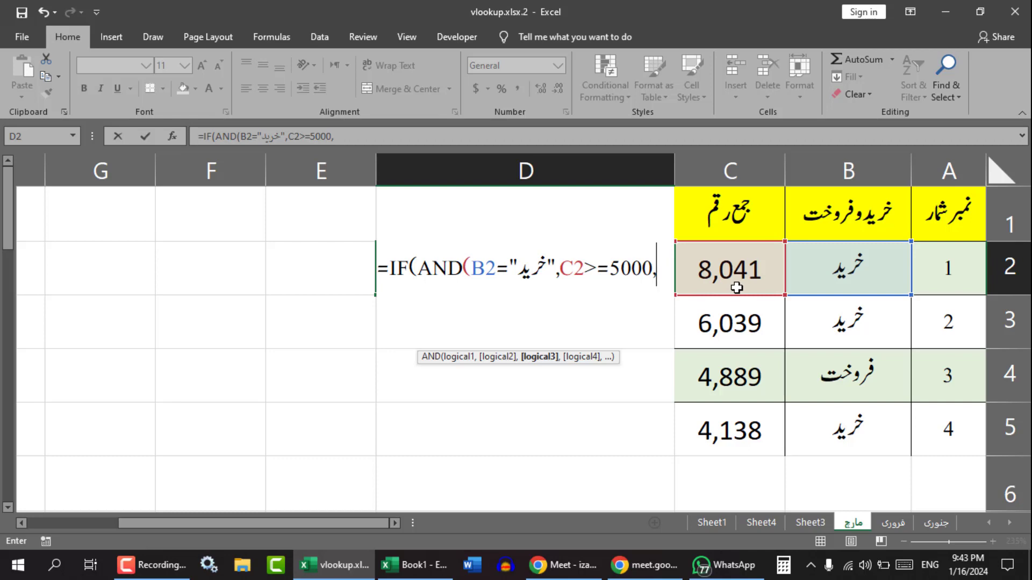
pyautogui.press('BackSpace')
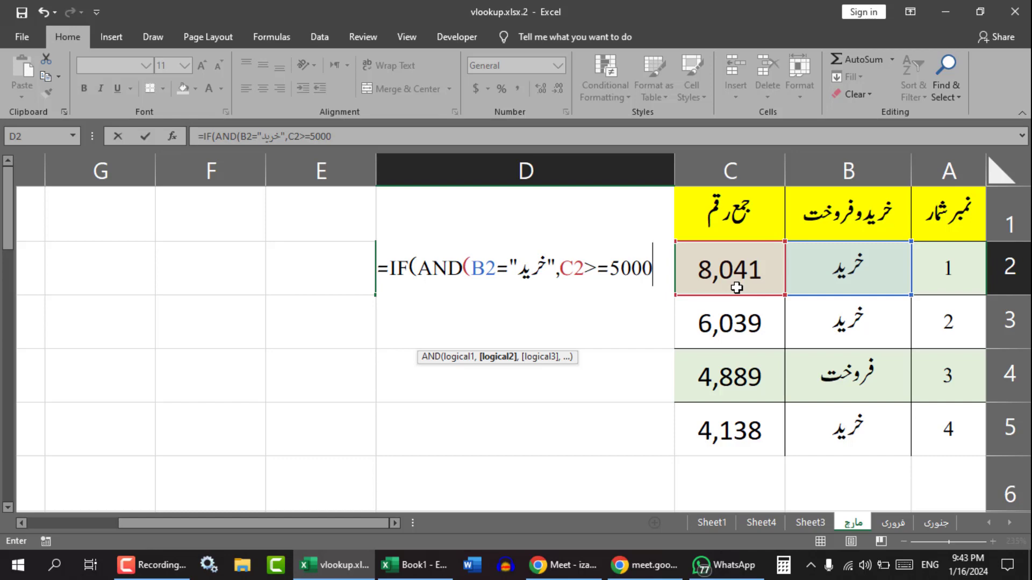
pyautogui.write(')')
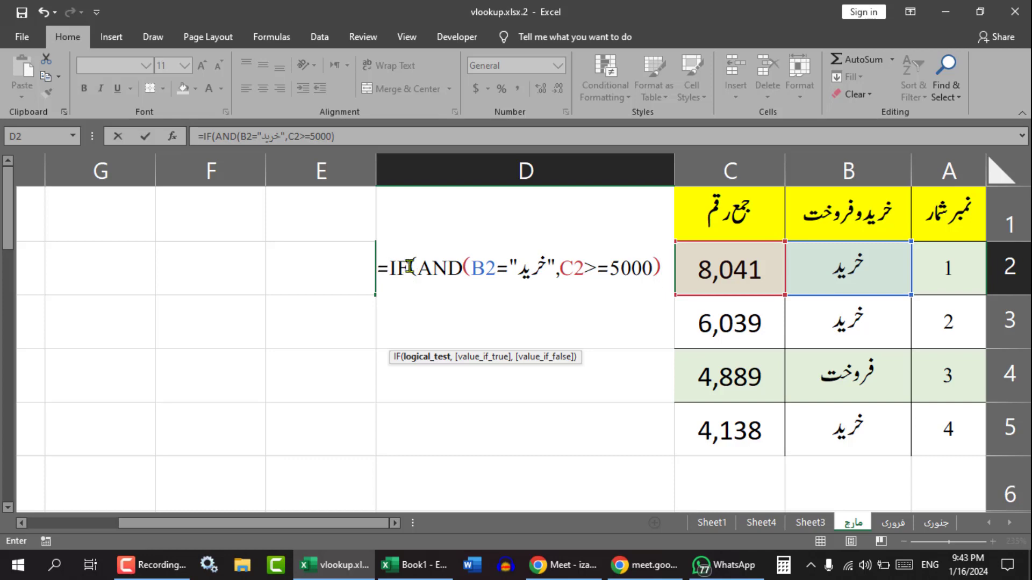
pyautogui.moveTo(410, 266); pyautogui.dragTo(660, 268)
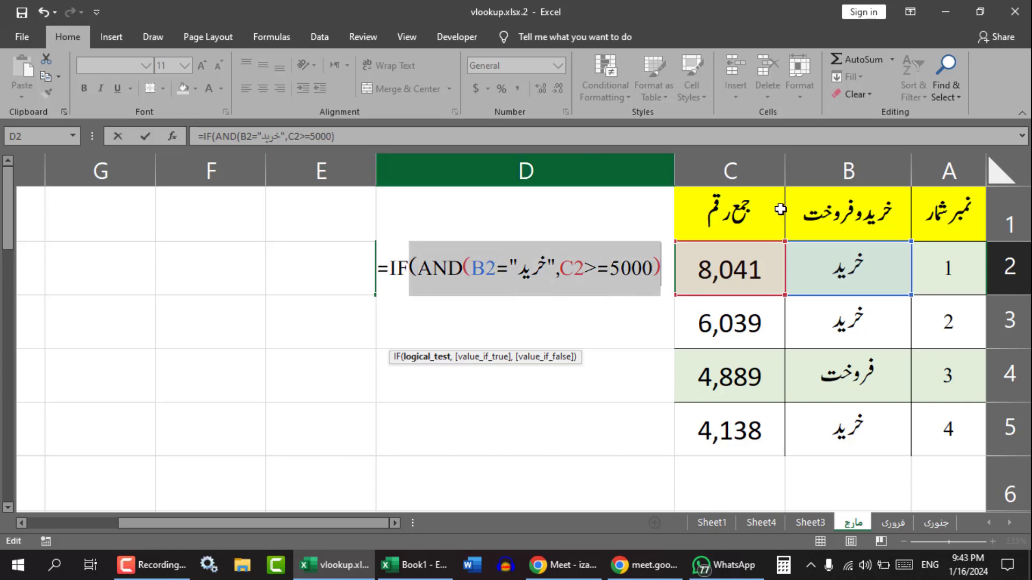
pyautogui.click(663, 269)
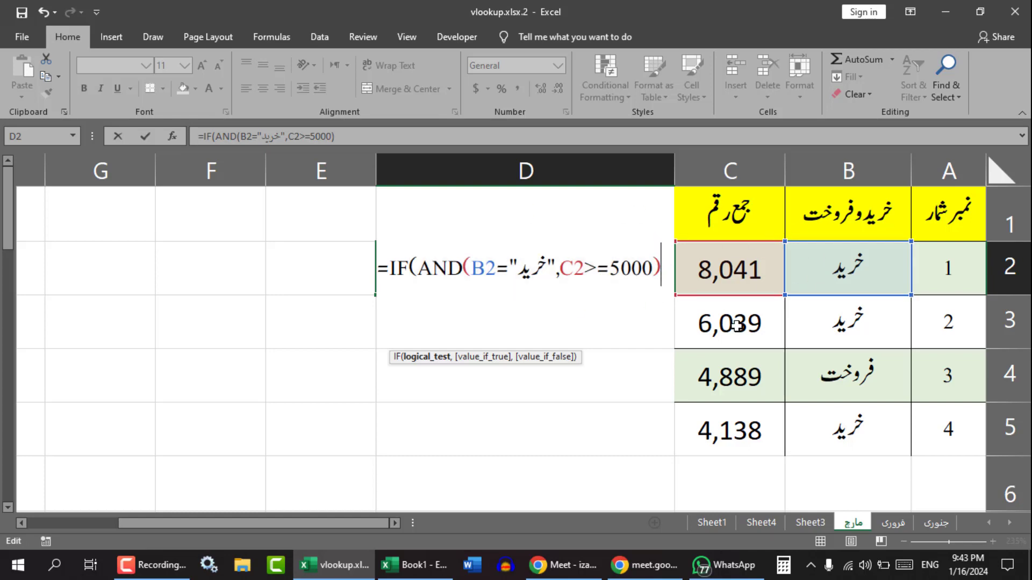
# Set "انعام کا حق دار" as the value-if-true argument of the IF formula in D2.
pyautogui.write(',')
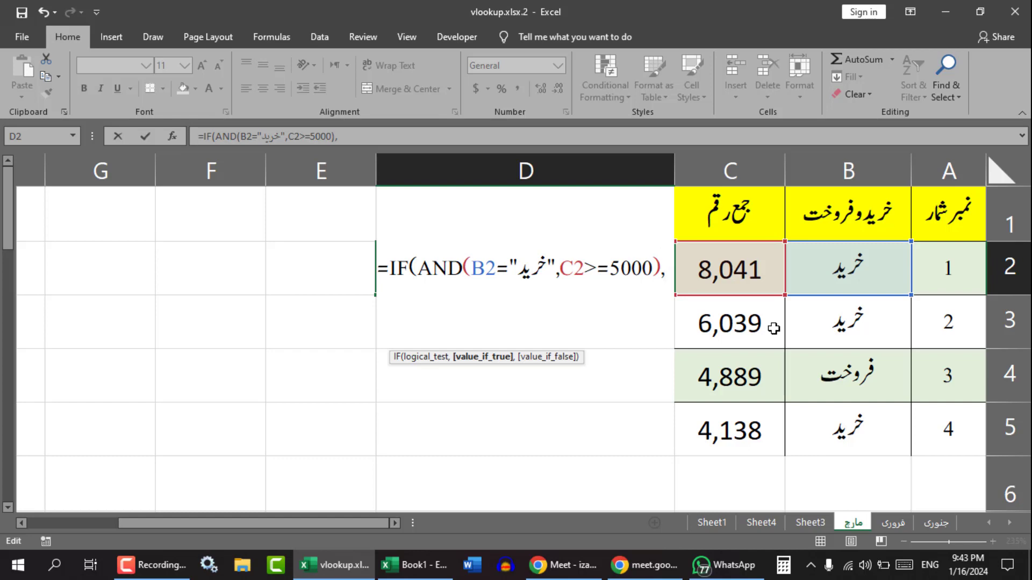
pyautogui.write('""')
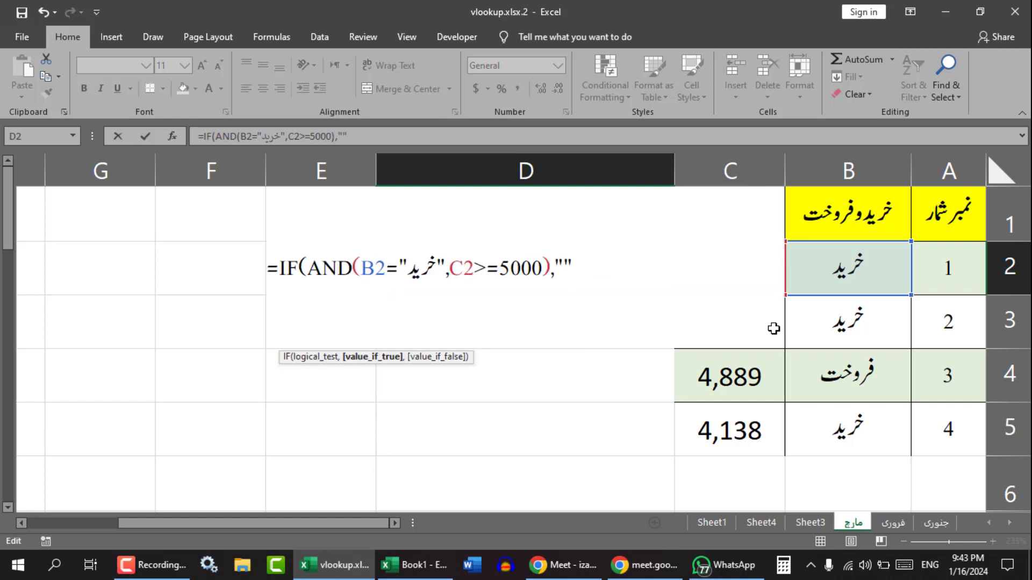
pyautogui.press('Left')
pyautogui.hotkey('alt', 'shift')
pyautogui.write('انعام کا ')
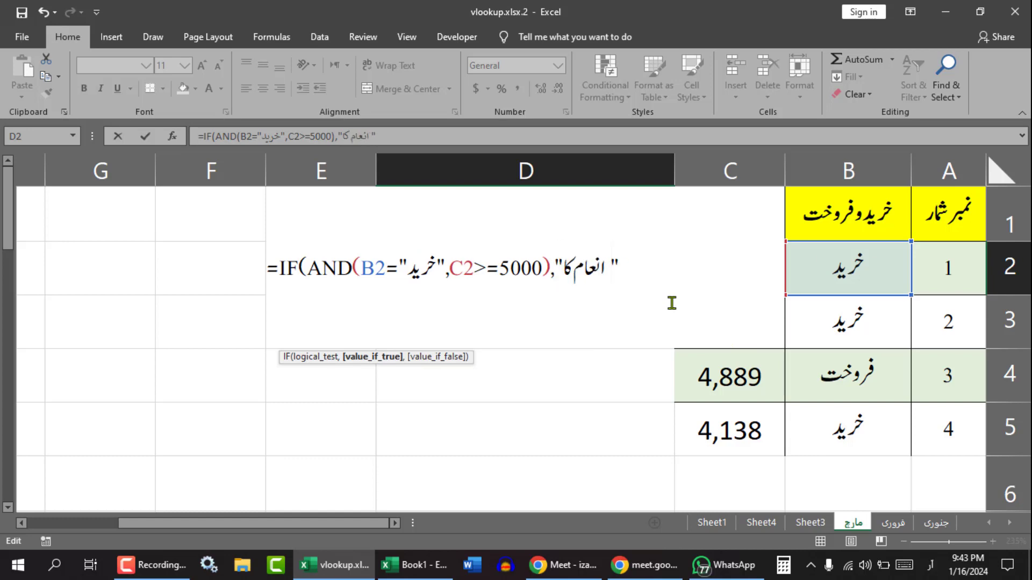
pyautogui.write('حق دار')
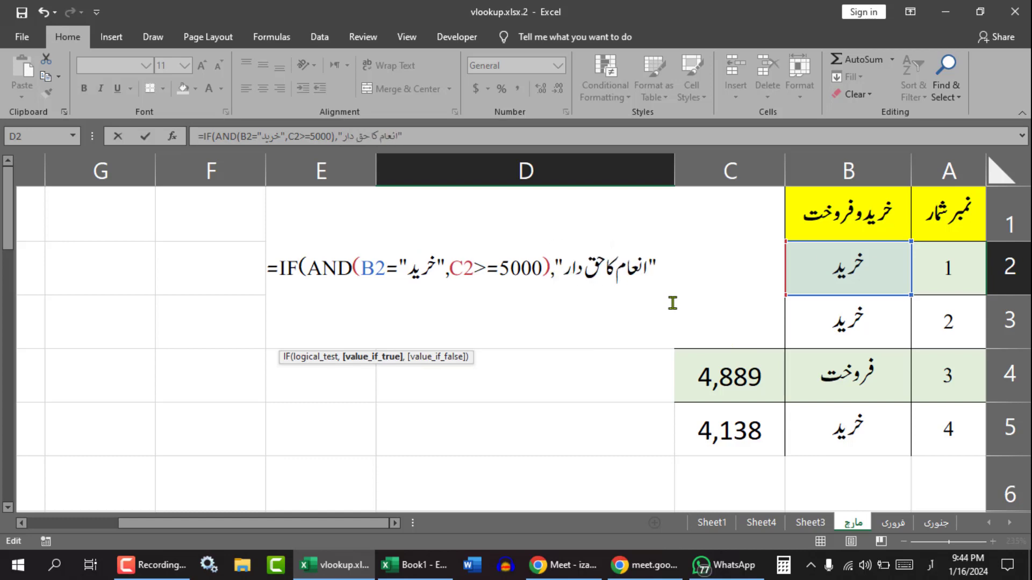
pyautogui.click(661, 270)
pyautogui.hotkey('alt', 'shift')
pyautogui.write(',')
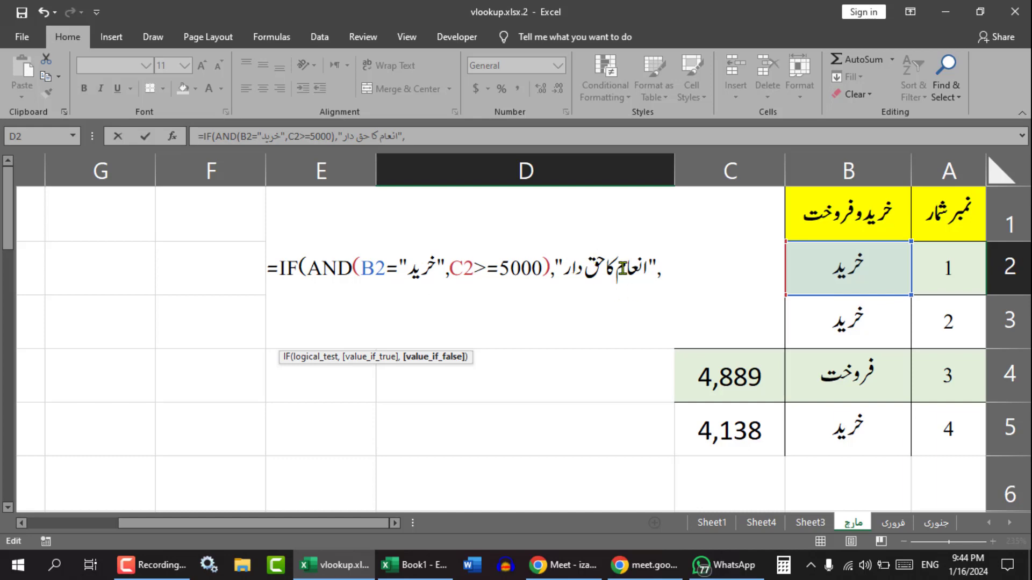
# Set "محروم" as the value-if-false argument and close the IF function in D2.
pyautogui.write('""')
pyautogui.click(671, 264)
pyautogui.hotkey('alt', 'shift')
pyautogui.write('م')
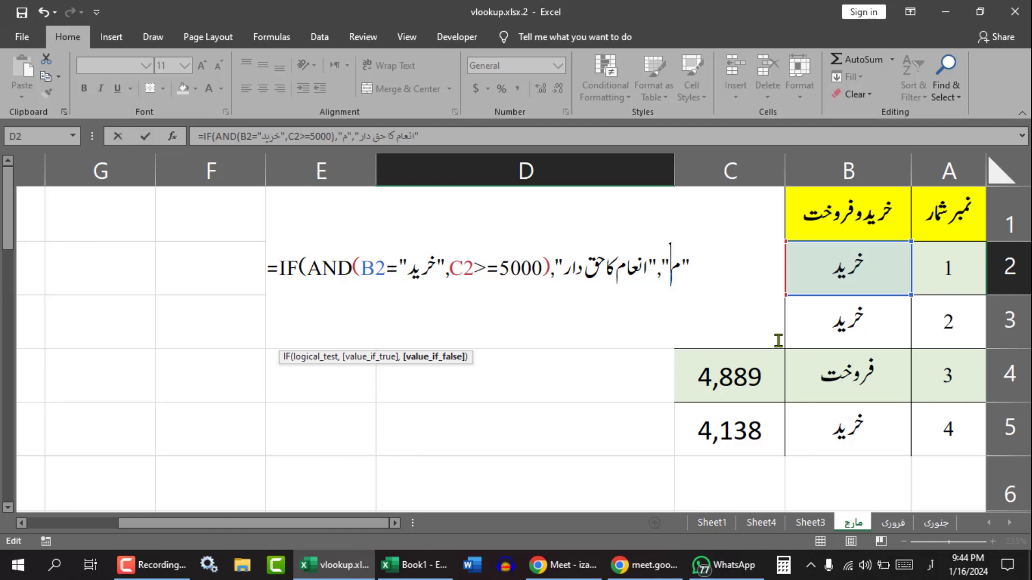
pyautogui.write('حروم')
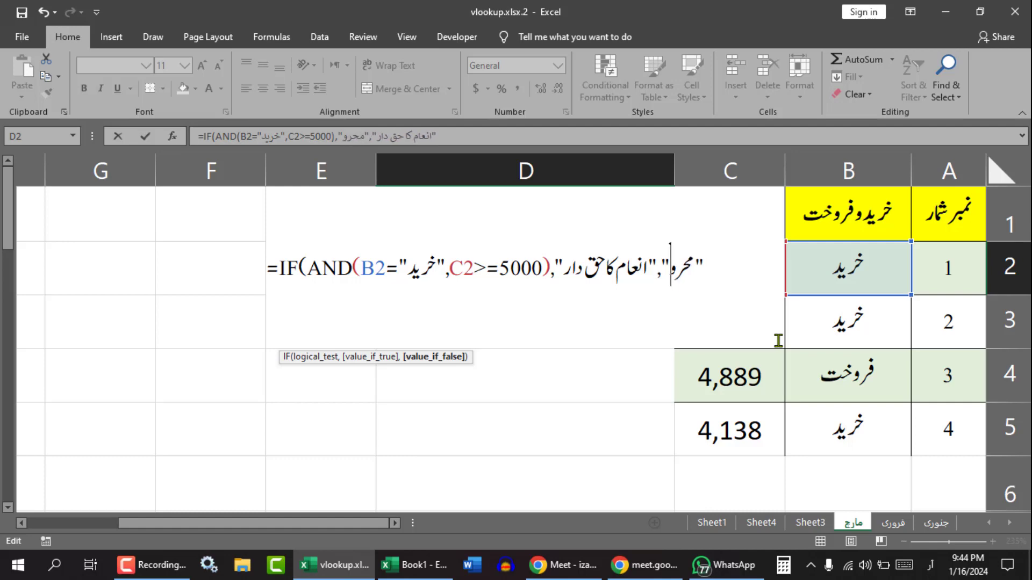
pyautogui.click(716, 263)
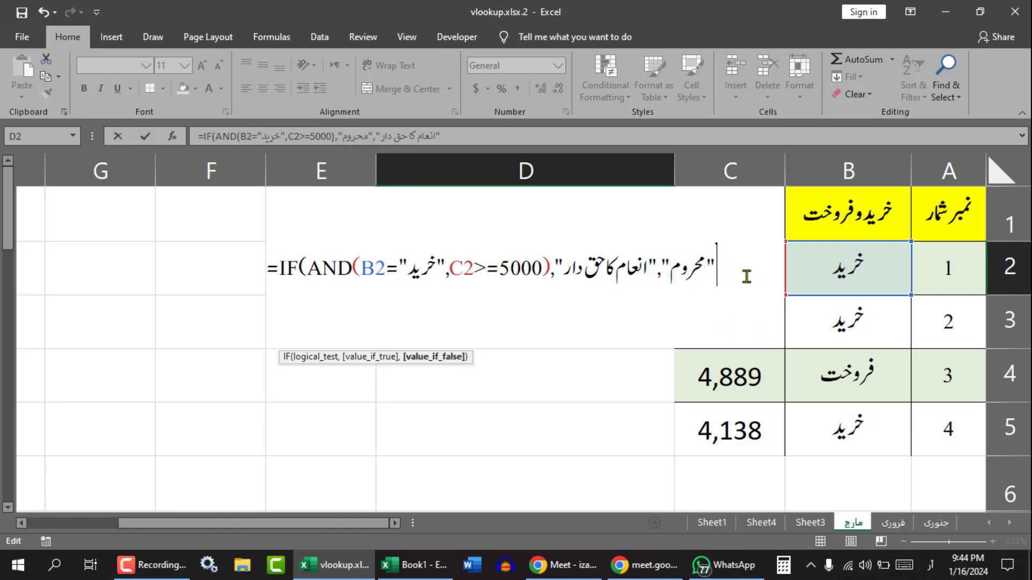
pyautogui.hotkey('alt', 'shift')
pyautogui.write(')')
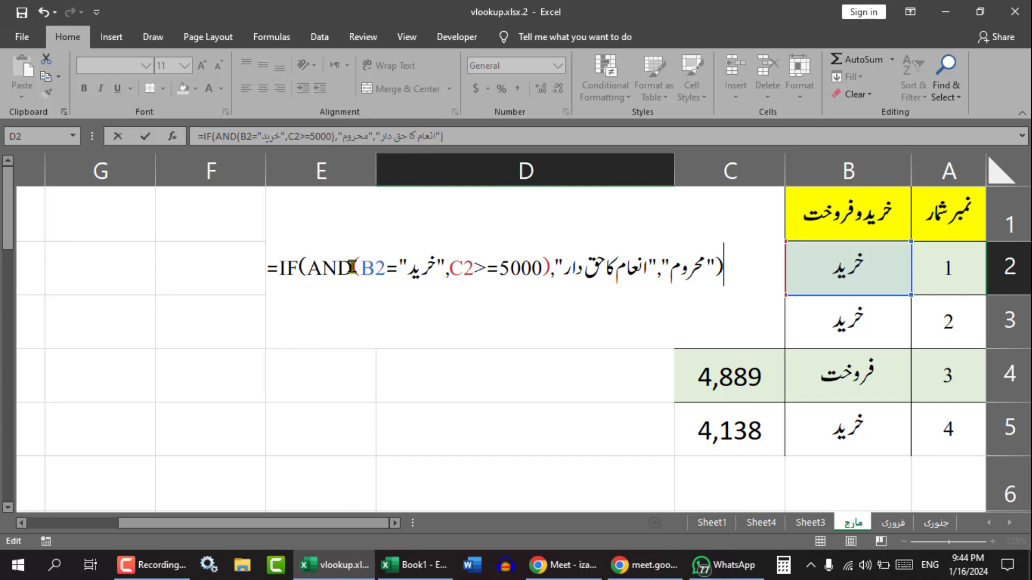
# Review and commit the completed formula in D2, and check its result against cells B2 and C2.
pyautogui.moveTo(352, 267); pyautogui.dragTo(548, 267)
pyautogui.moveTo(297, 267); pyautogui.dragTo(723, 267)
pyautogui.click(746, 271)
pyautogui.press('Return')
pyautogui.click(573, 273)
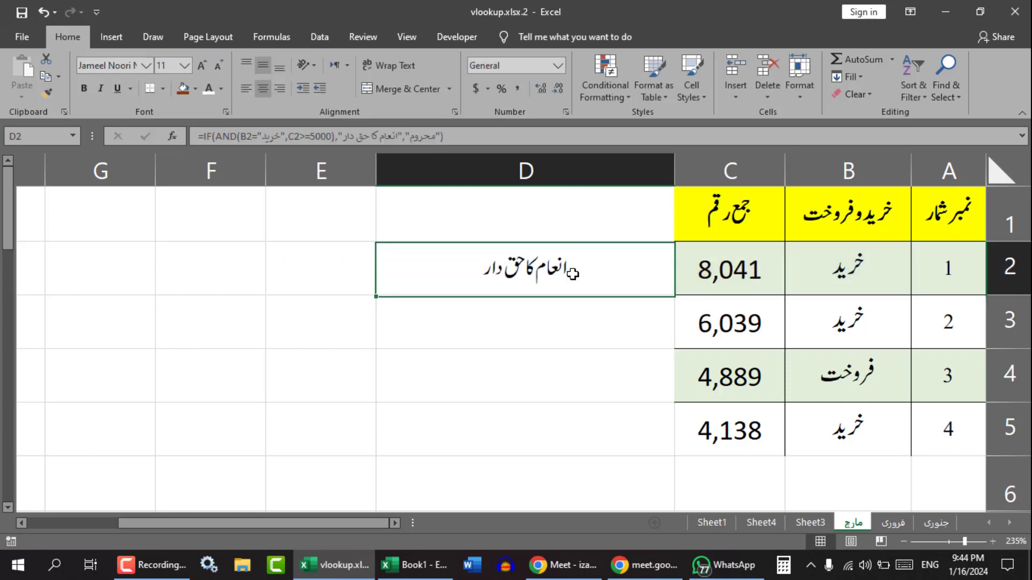
pyautogui.click(841, 267)
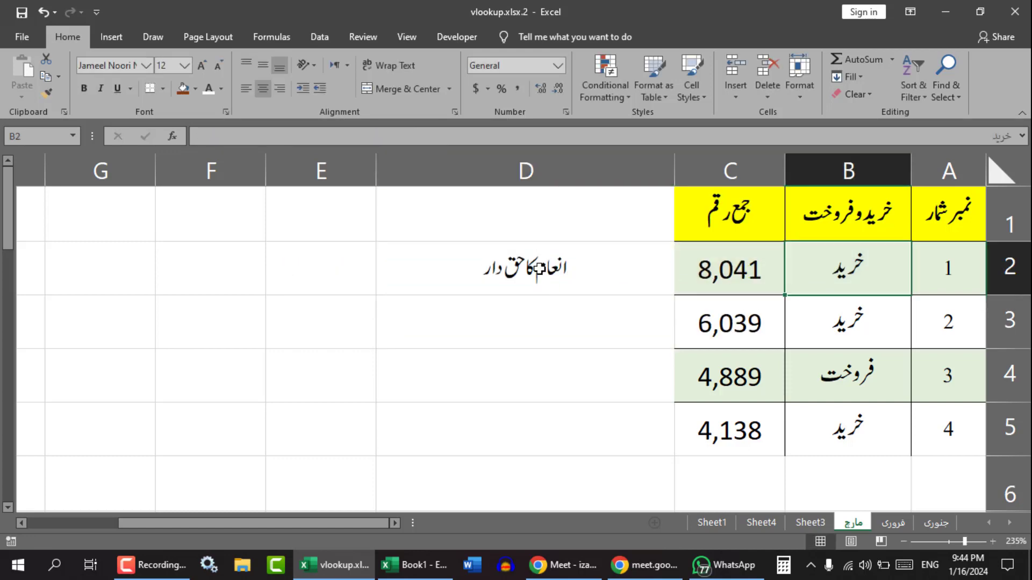
pyautogui.click(739, 271)
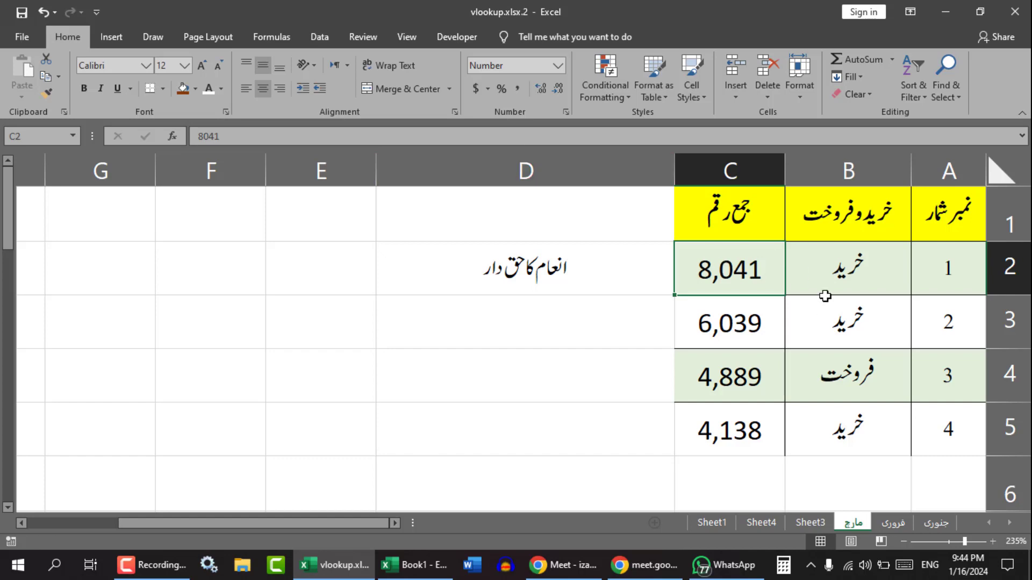
# Change the second AND condition in D2's formula to C2<=5000 and commit the formula.
pyautogui.doubleClick(544, 262)
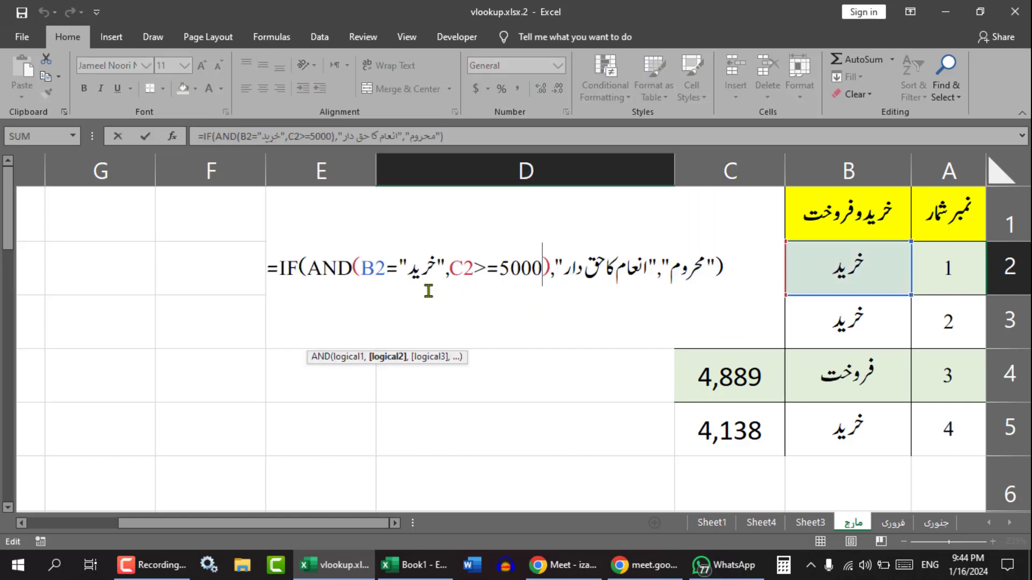
pyautogui.doubleClick(479, 270)
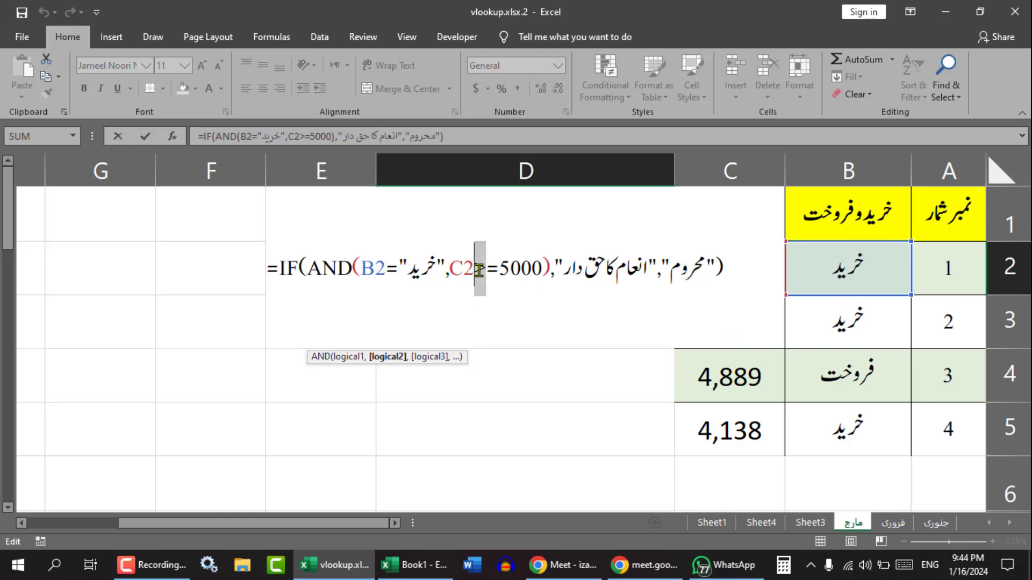
pyautogui.click(484, 265)
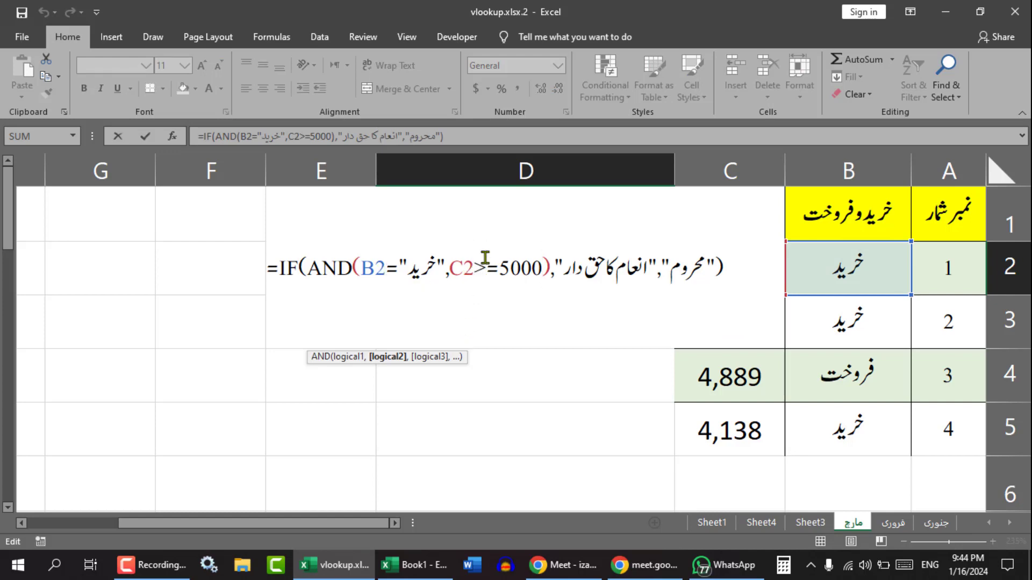
pyautogui.doubleClick(480, 266)
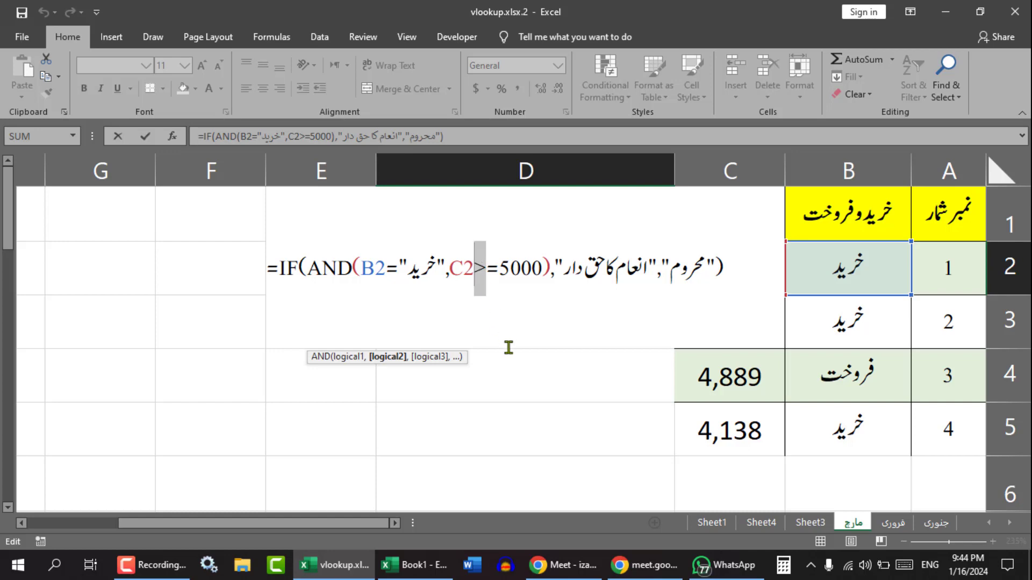
pyautogui.write('<')
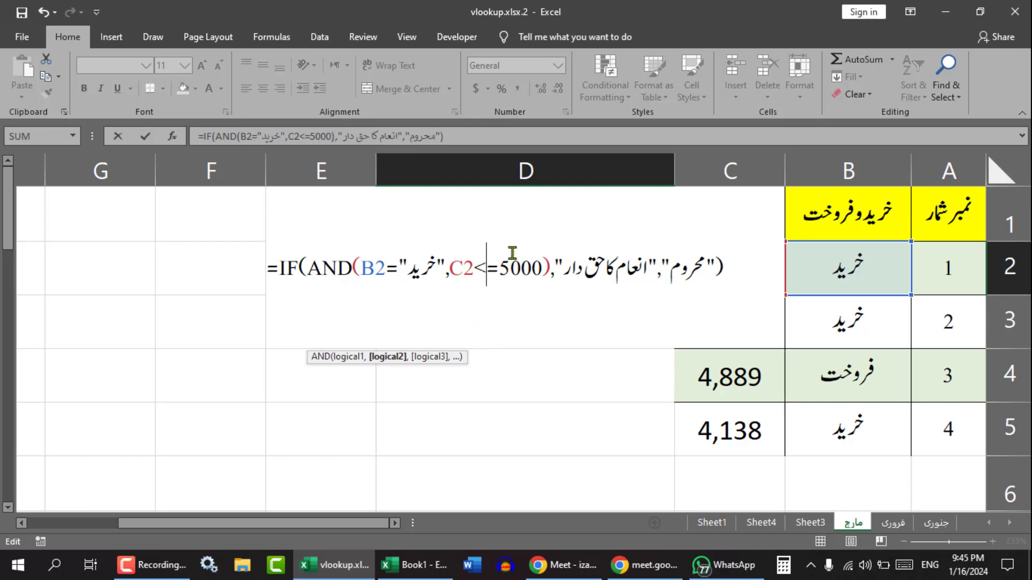
pyautogui.press('Return')
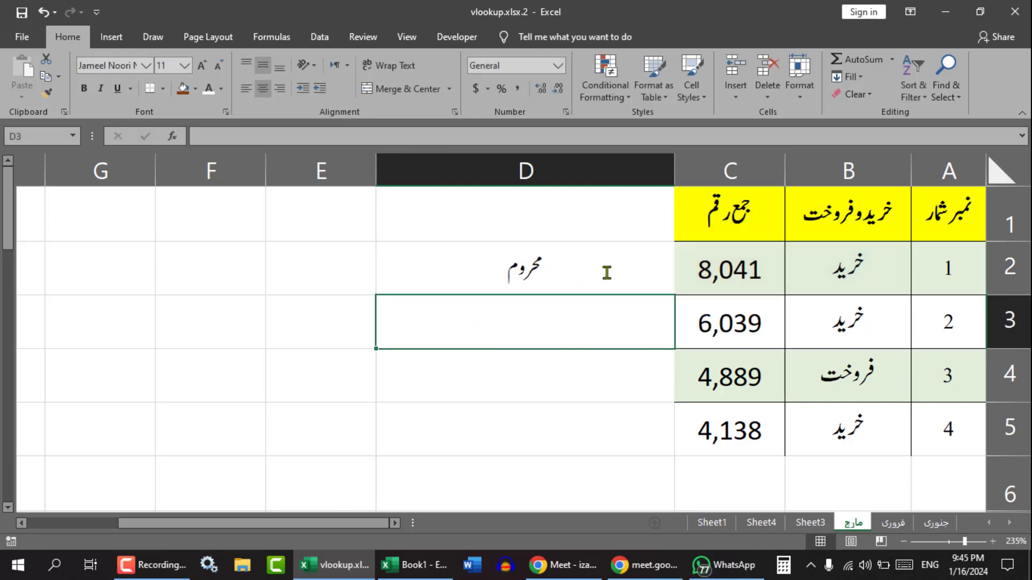
# Fill D2's formula down to D3 and check the result against cells B3 and C3.
pyautogui.click(543, 261)
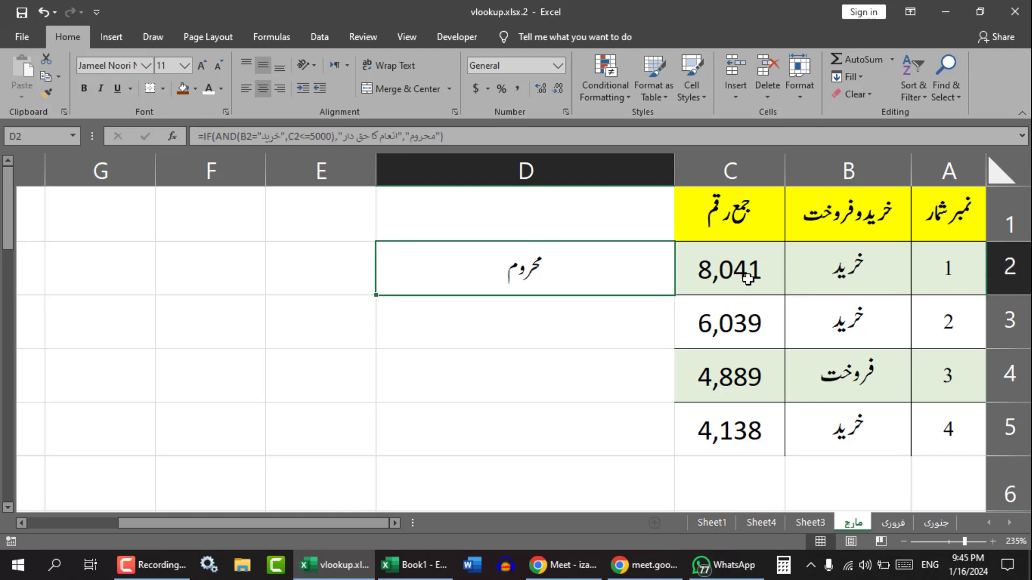
pyautogui.click(678, 289)
pyautogui.click(439, 285)
pyautogui.moveTo(376, 298); pyautogui.dragTo(376, 349)
pyautogui.click(559, 324)
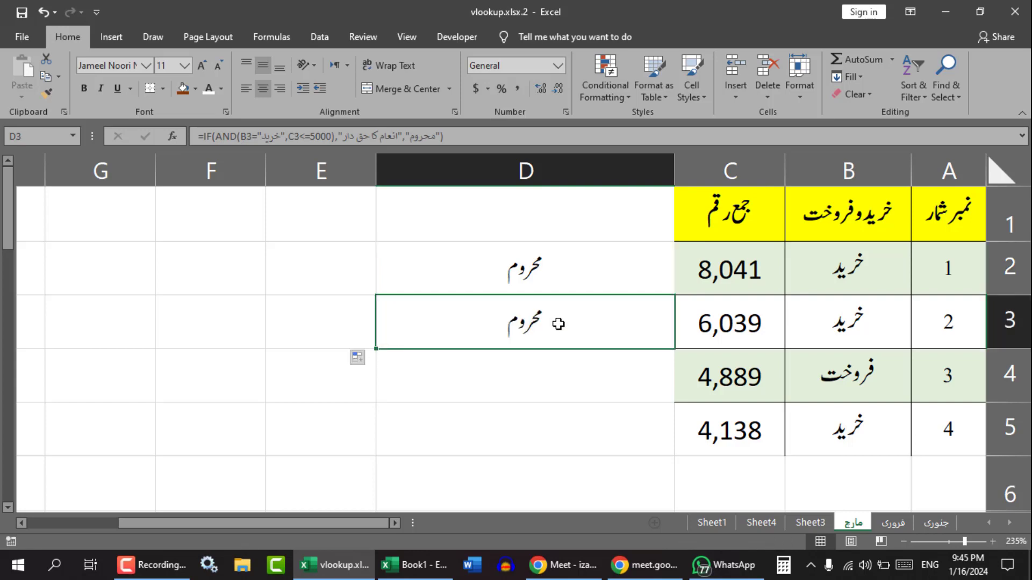
pyautogui.click(850, 326)
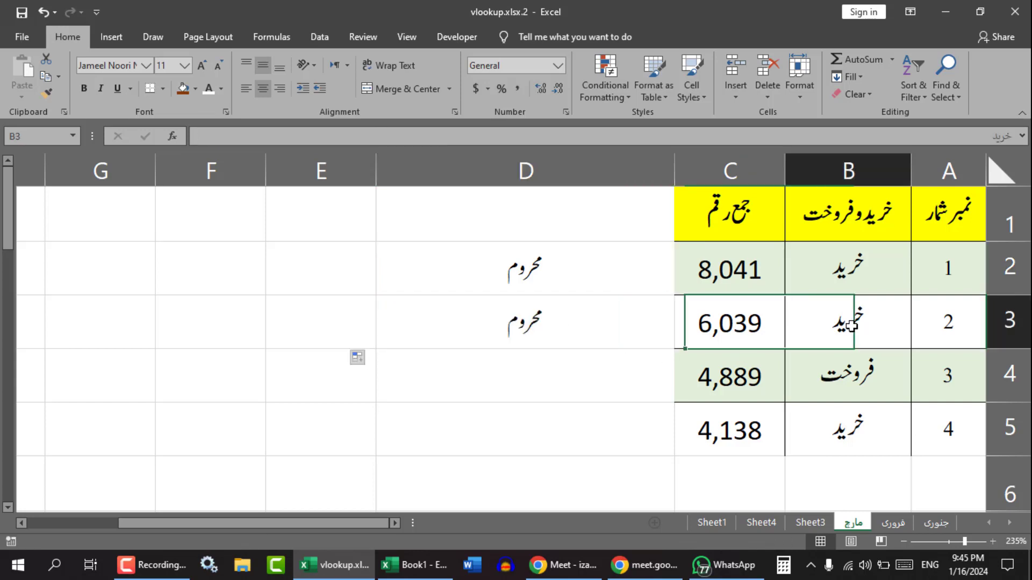
pyautogui.click(741, 331)
pyautogui.click(523, 319)
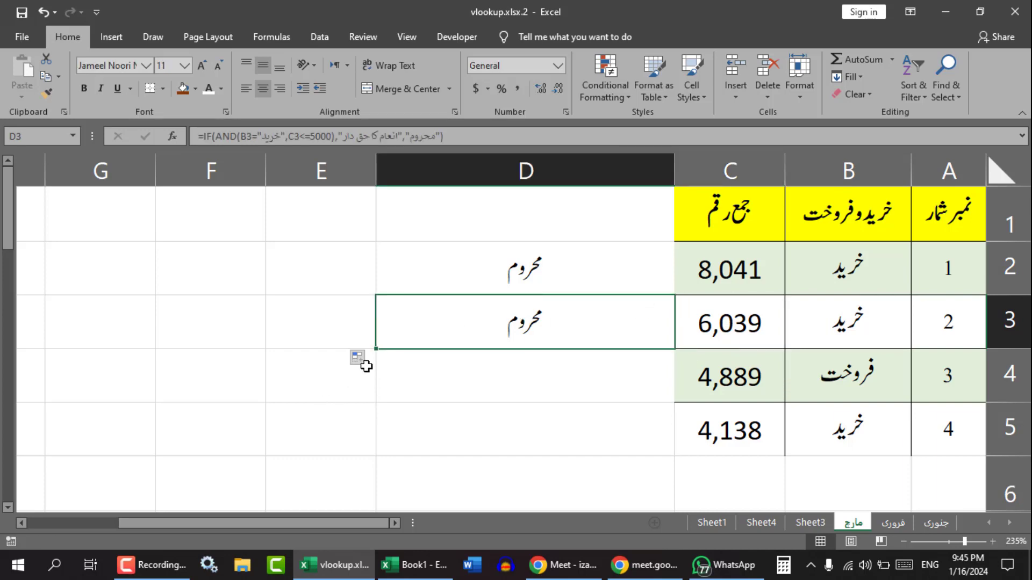
# Extend the formula from D3 to D4 and check the result against cells C4 and B4.
pyautogui.moveTo(376, 350); pyautogui.dragTo(379, 400)
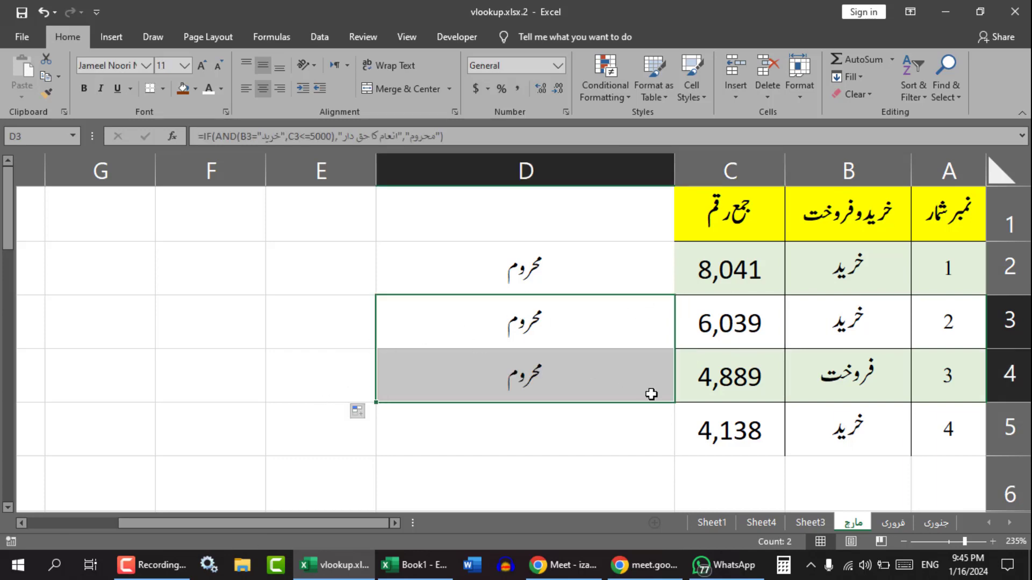
pyautogui.click(763, 379)
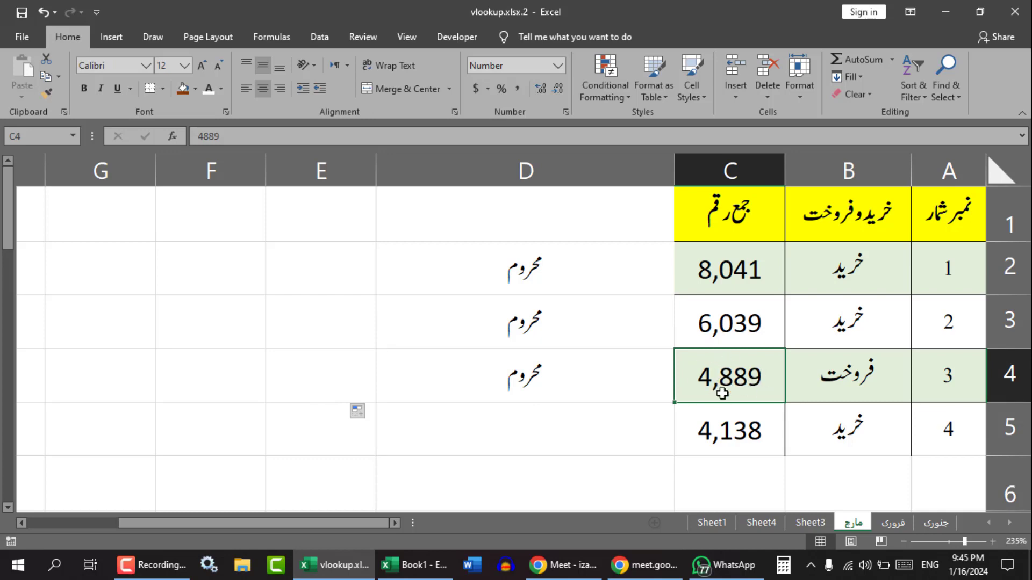
pyautogui.click(840, 373)
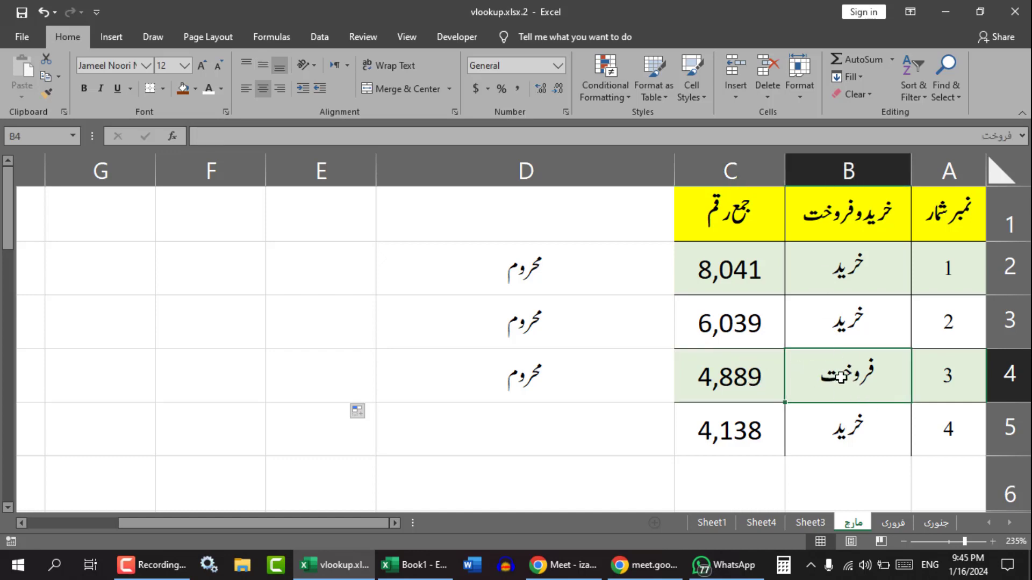
# Extend the formula from D4 to D5 and check the result against cells B5 and C5.
pyautogui.click(505, 390)
pyautogui.moveTo(376, 403); pyautogui.dragTo(375, 448)
pyautogui.click(434, 424)
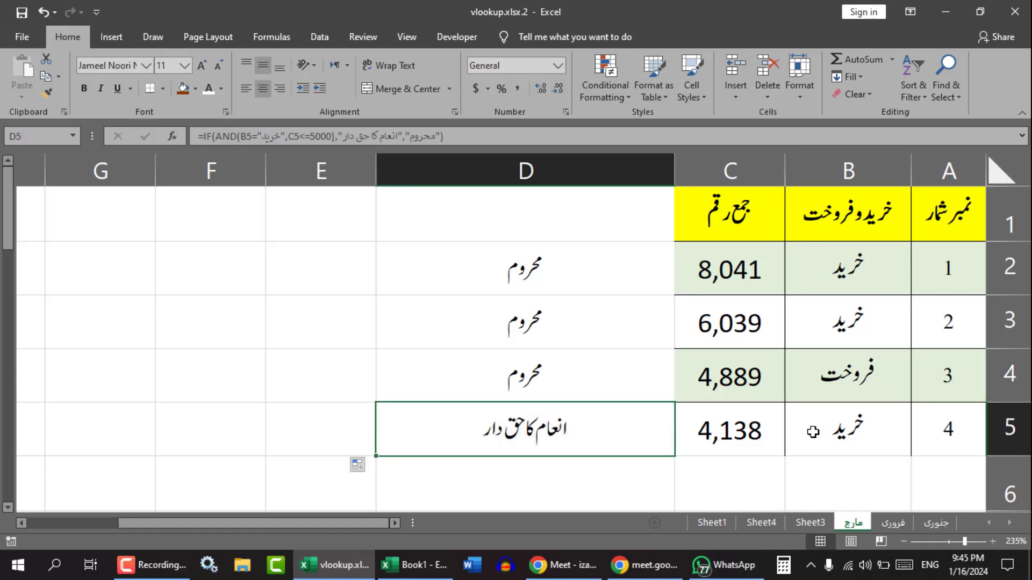
pyautogui.moveTo(748, 430); pyautogui.dragTo(834, 421)
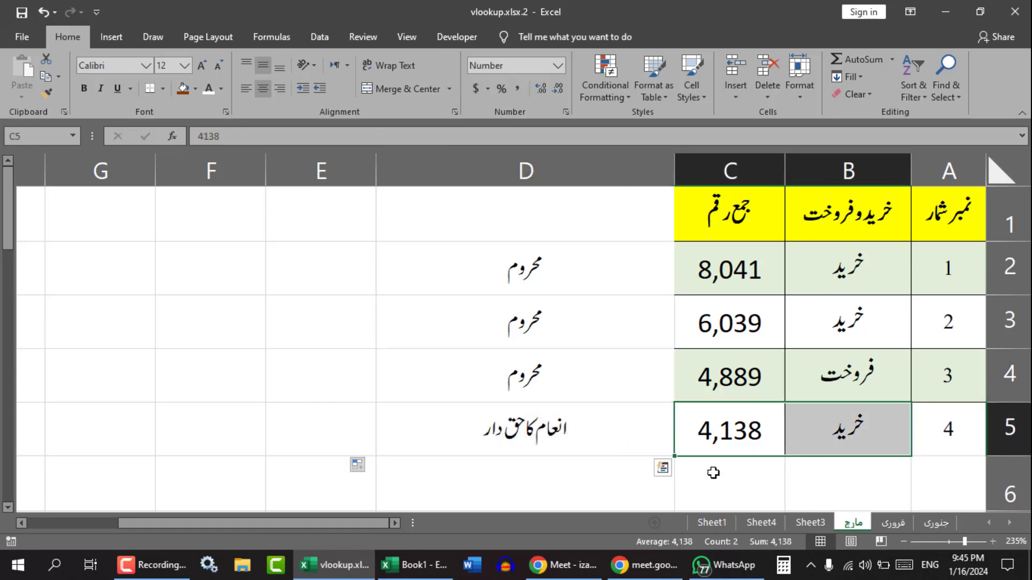
# Review the condition and result entries of the IF+AND row on Sheet1, and return to the مارچ sheet.
pyautogui.click(711, 522)
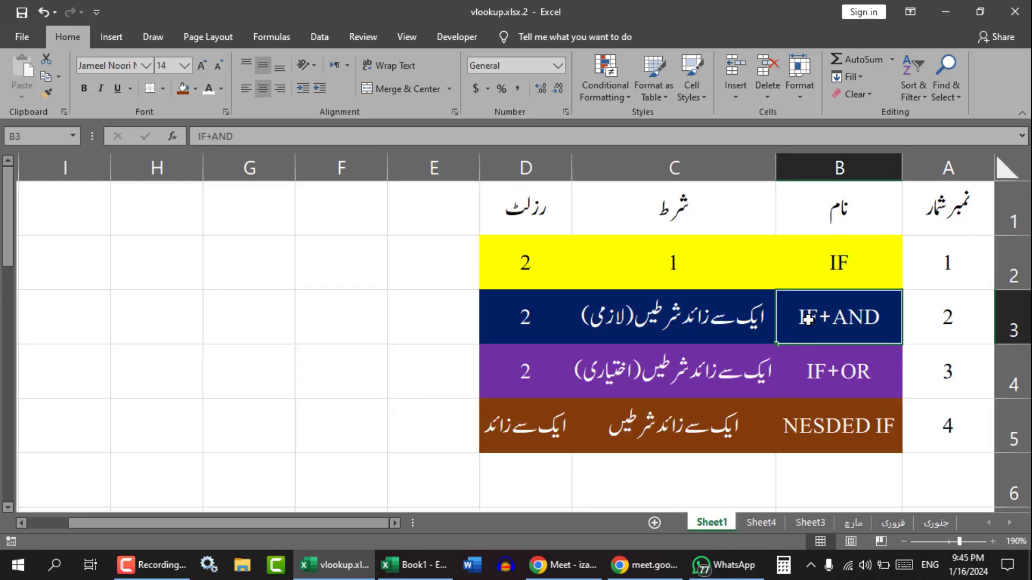
pyautogui.click(738, 320)
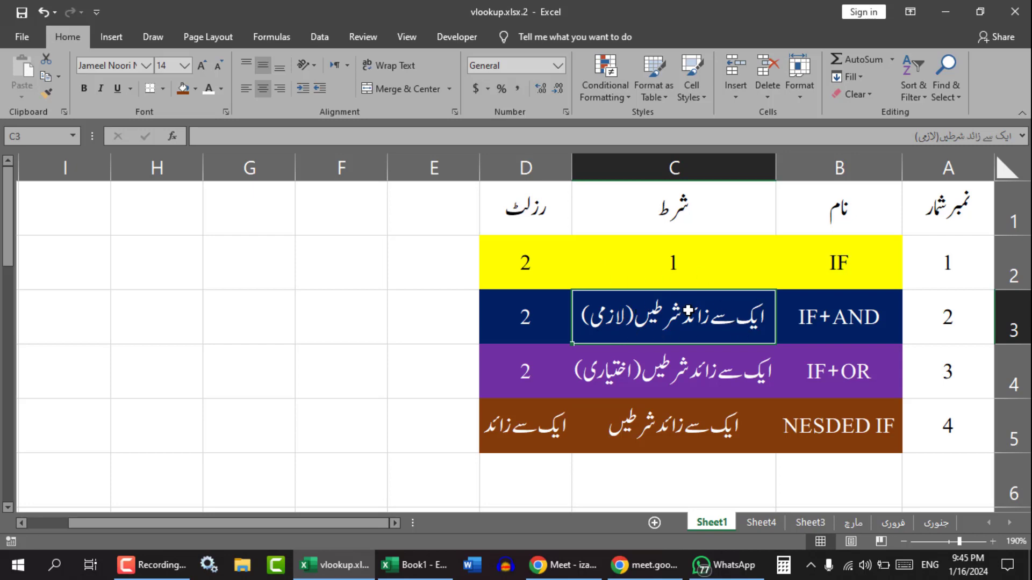
pyautogui.click(544, 206)
pyautogui.click(524, 316)
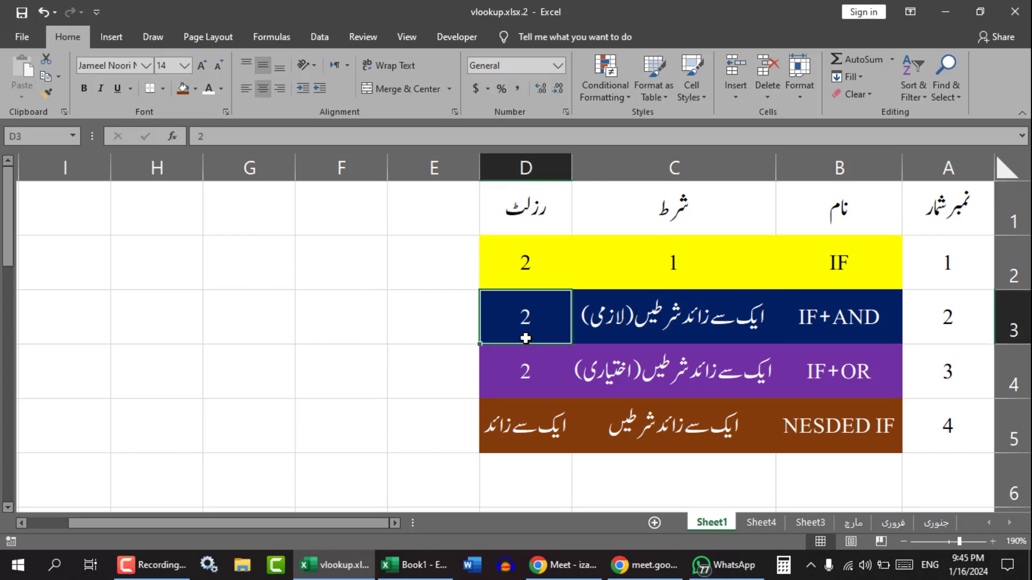
pyautogui.click(632, 318)
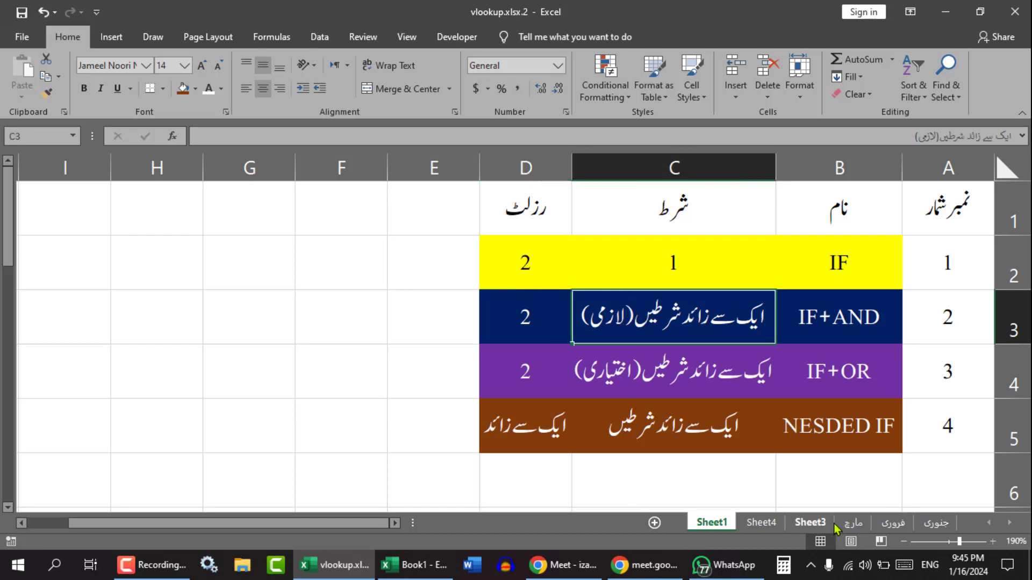
pyautogui.click(805, 521)
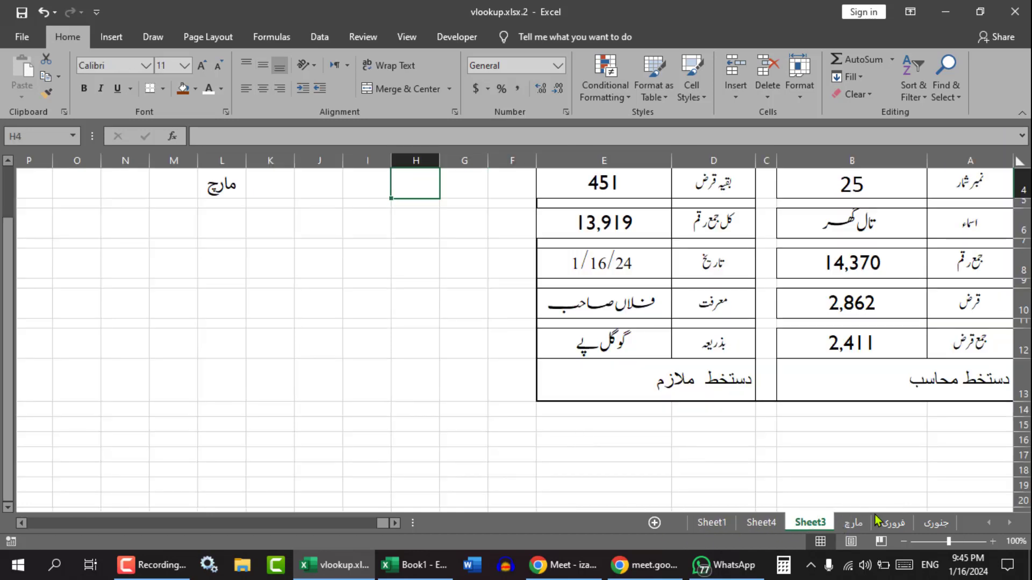
pyautogui.click(852, 523)
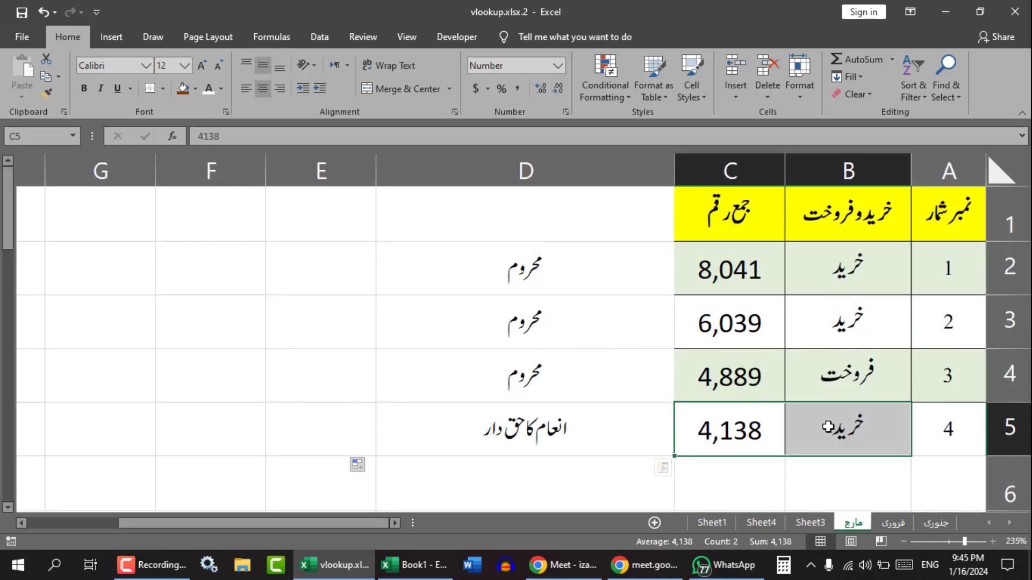
# Set the transaction type in B4 to "خرید" and check the result in D4.
pyautogui.moveTo(836, 371); pyautogui.dragTo(762, 371)
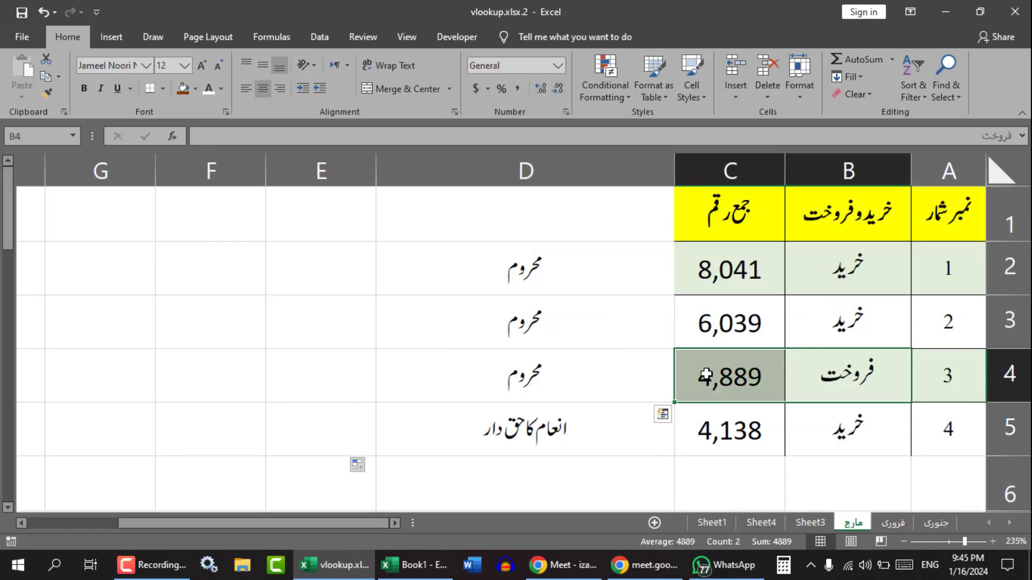
pyautogui.click(864, 382)
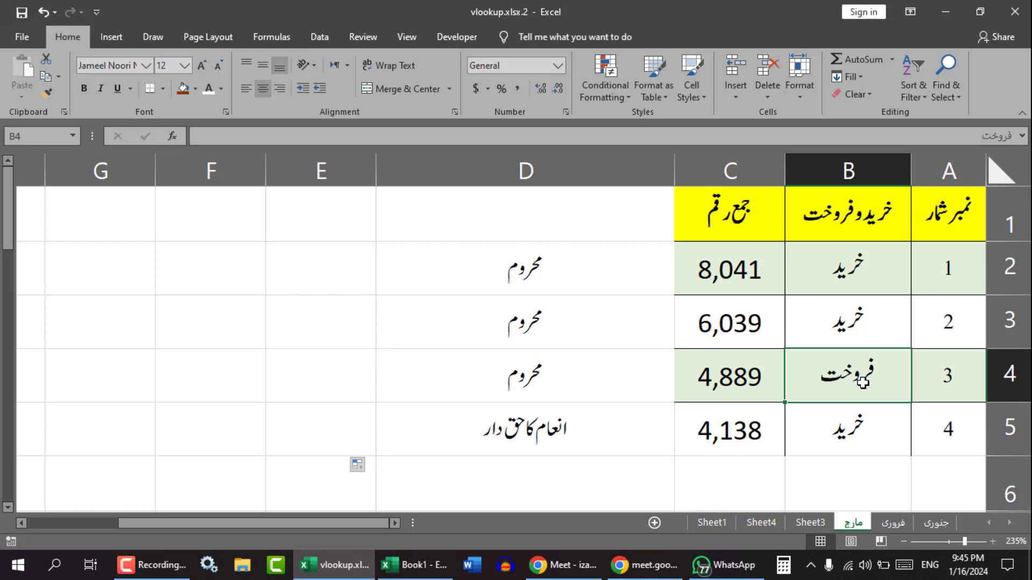
pyautogui.press('BackSpace')
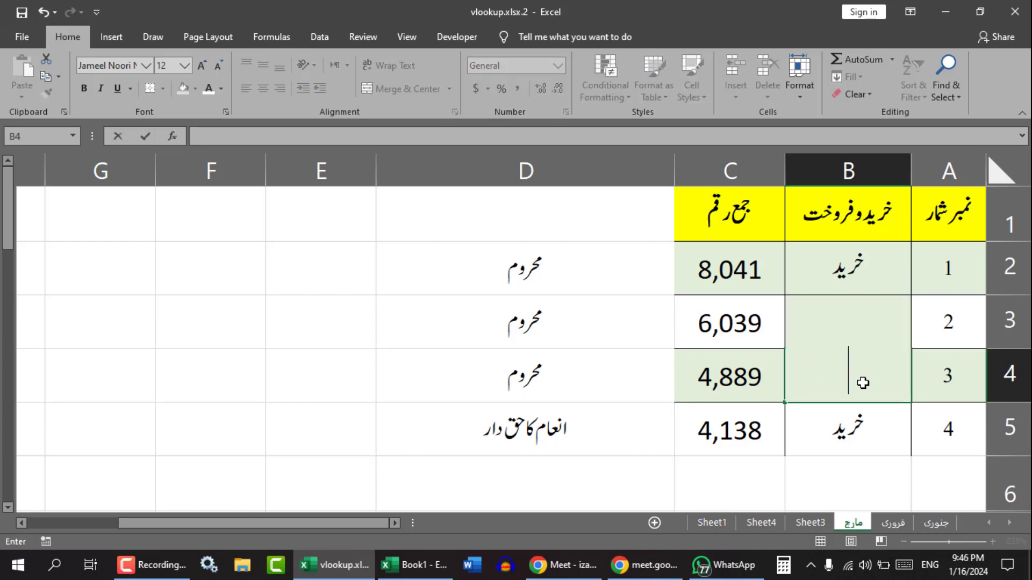
pyautogui.hotkey('alt', 'shift')
pyautogui.write('خرید')
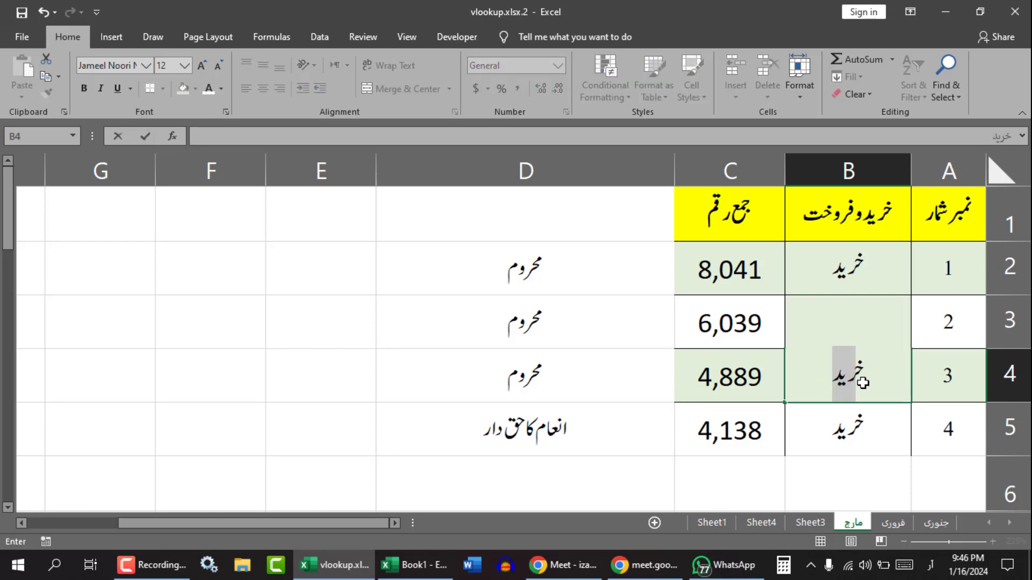
pyautogui.press('Return')
pyautogui.click(508, 373)
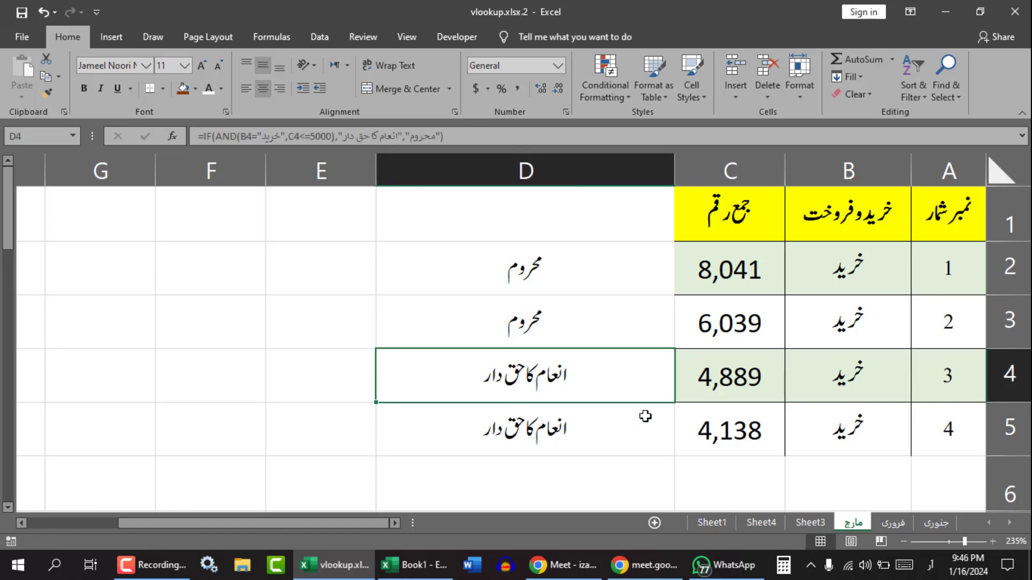
# Set the amount in C2 to 4999 and check D2's result against cells B2 and C2.
pyautogui.click(856, 276)
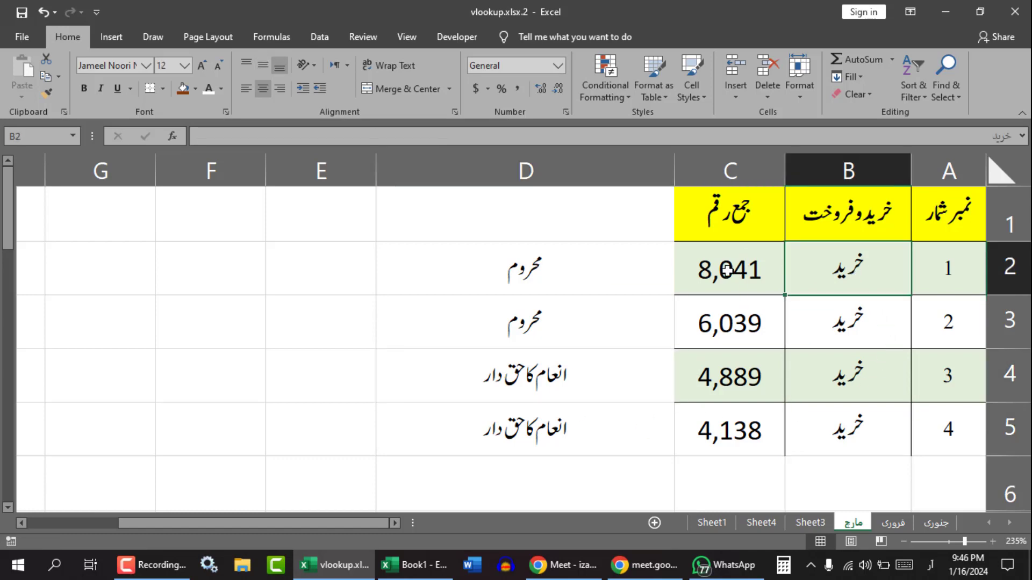
pyautogui.click(748, 277)
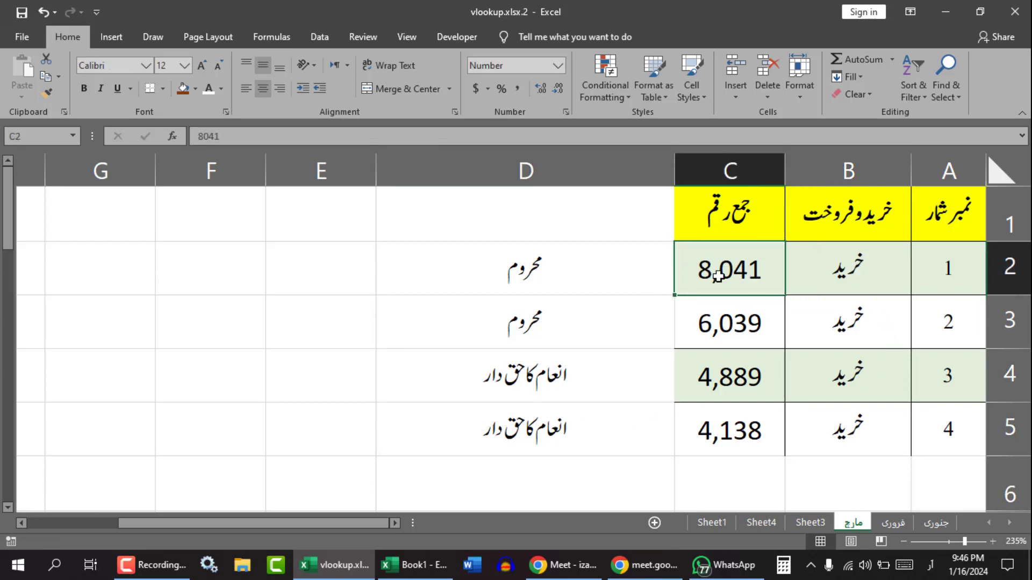
pyautogui.write('4')
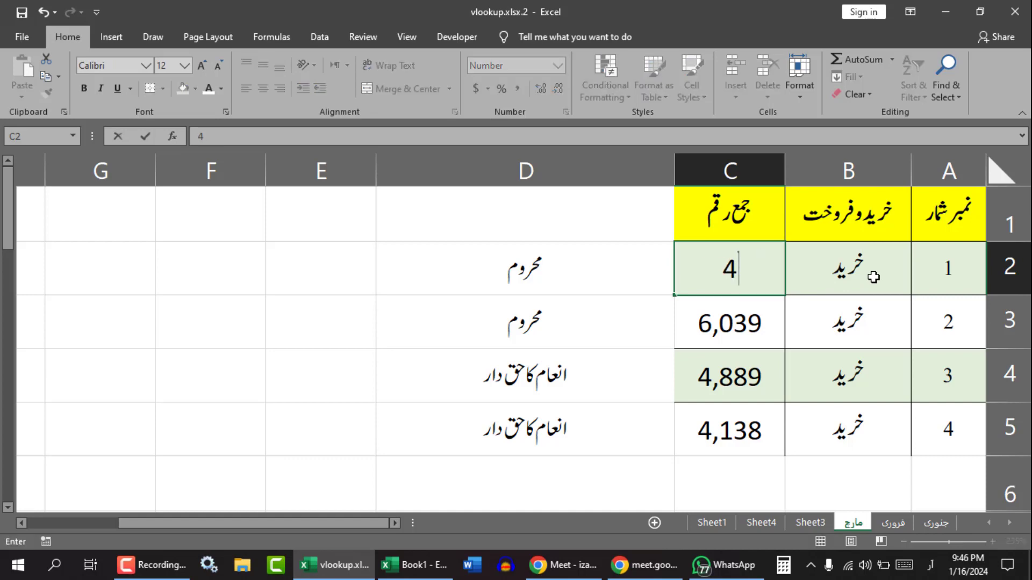
pyautogui.write('999')
pyautogui.press('Return')
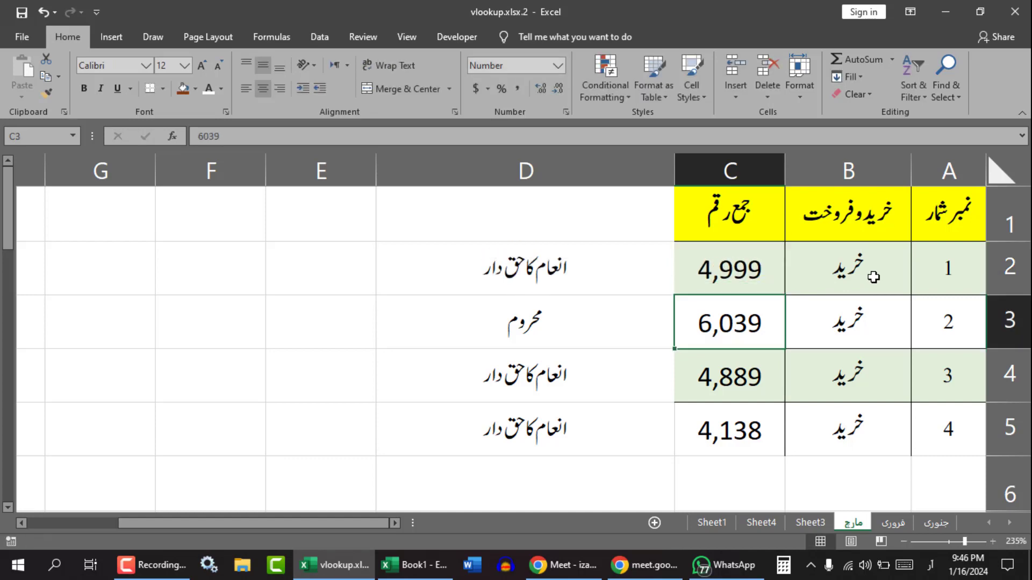
pyautogui.click(537, 277)
pyautogui.moveTo(829, 271); pyautogui.dragTo(752, 274)
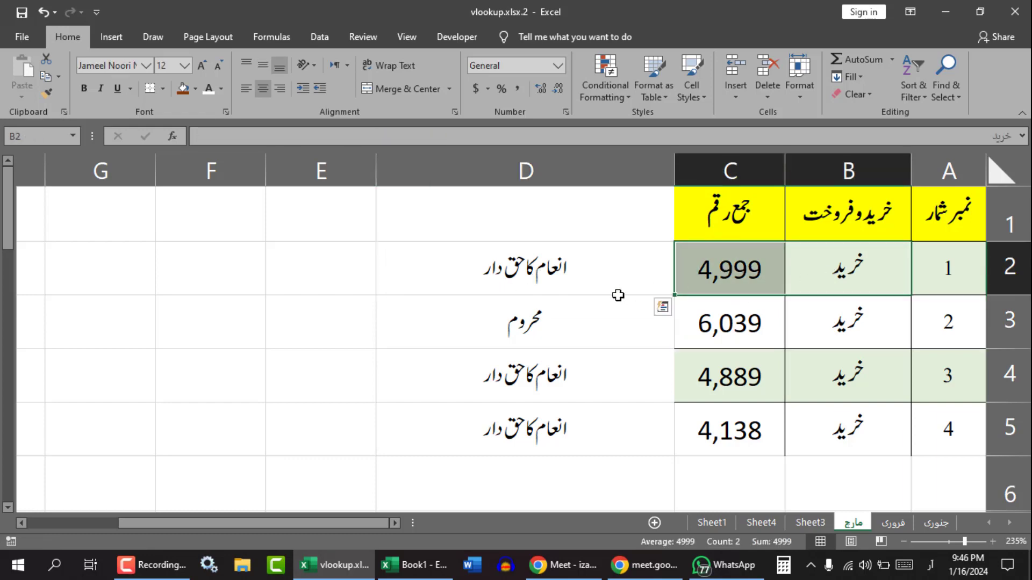
pyautogui.moveTo(826, 277); pyautogui.dragTo(742, 277)
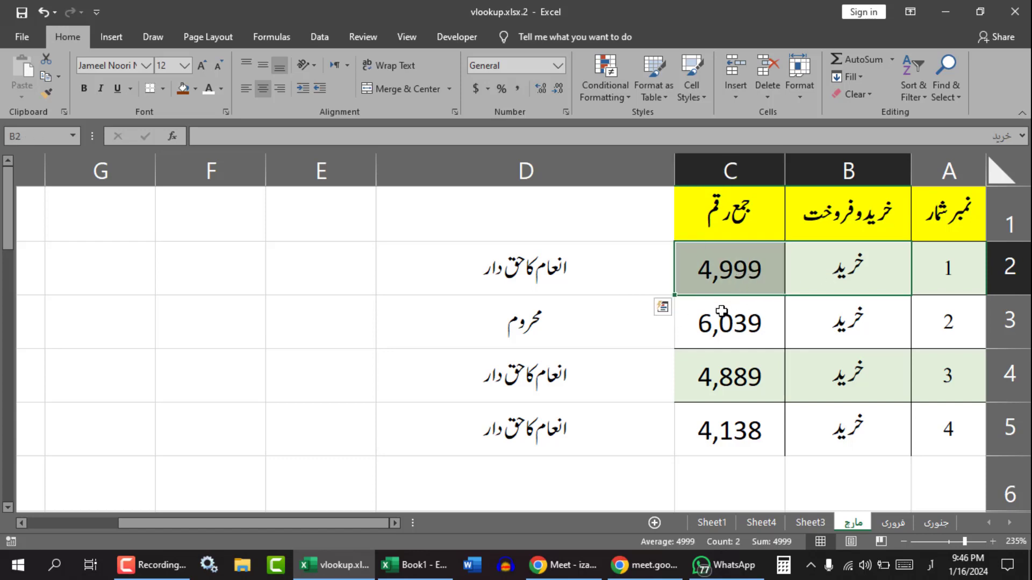
# Go over the IF+AND row in the function overview on Sheet1 again, from its name to its result.
pyautogui.click(719, 526)
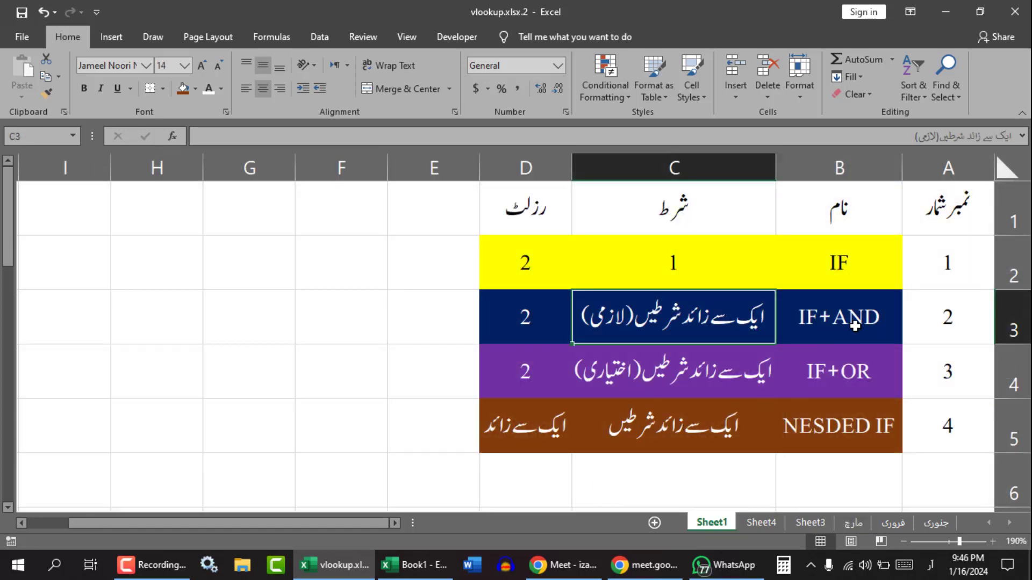
pyautogui.moveTo(855, 326); pyautogui.dragTo(548, 329)
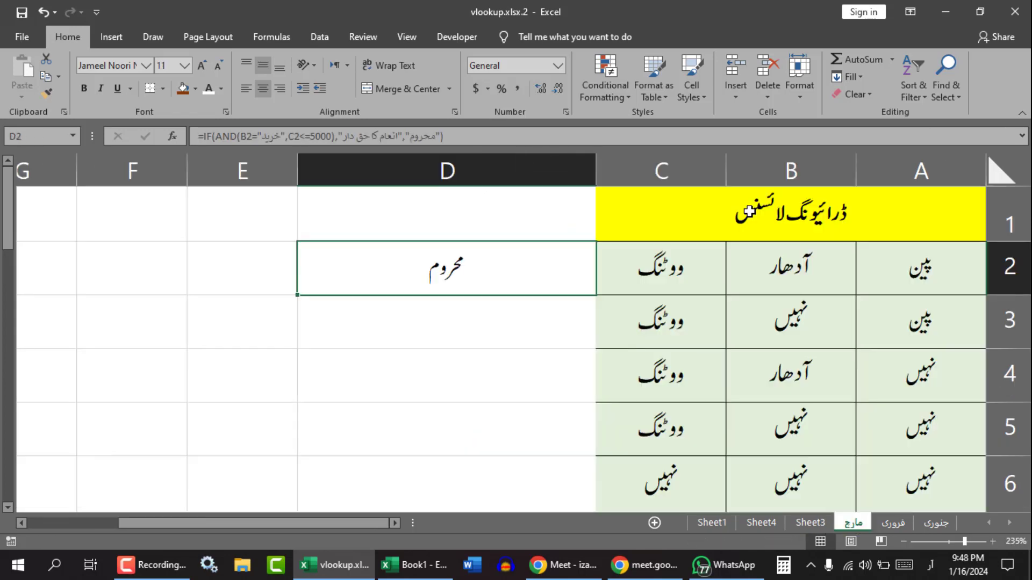
# Review the ڈرائیونگ لائسنس heading, the three document entries in A2:C2 and the formula in D2.
pyautogui.click(750, 215)
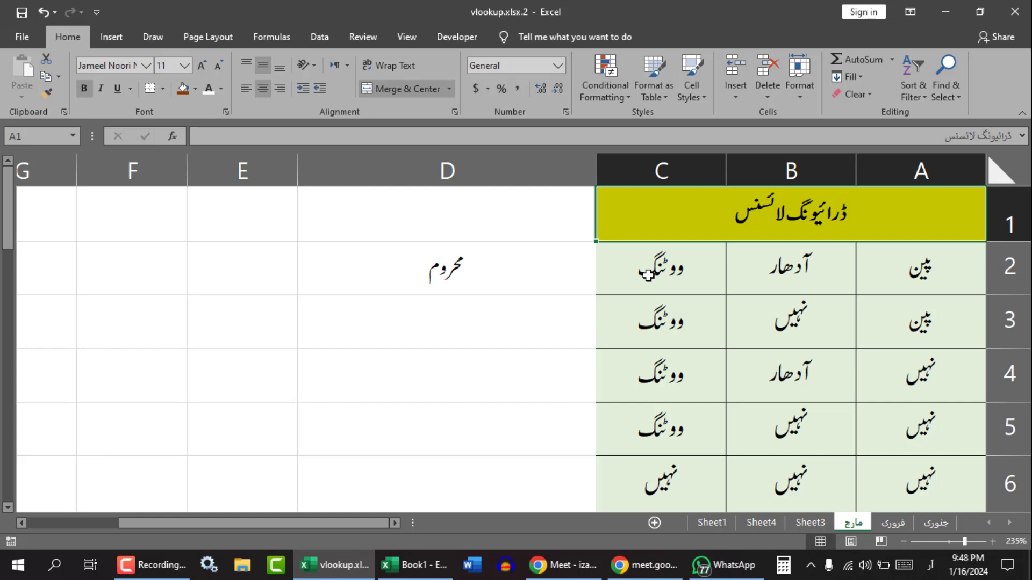
pyautogui.moveTo(648, 275); pyautogui.dragTo(881, 269)
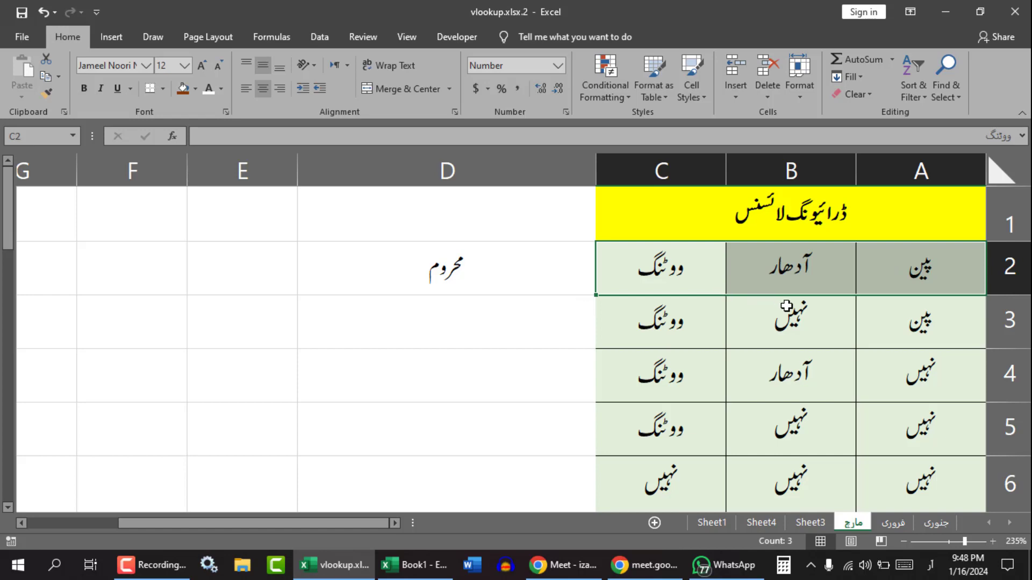
pyautogui.click(421, 275)
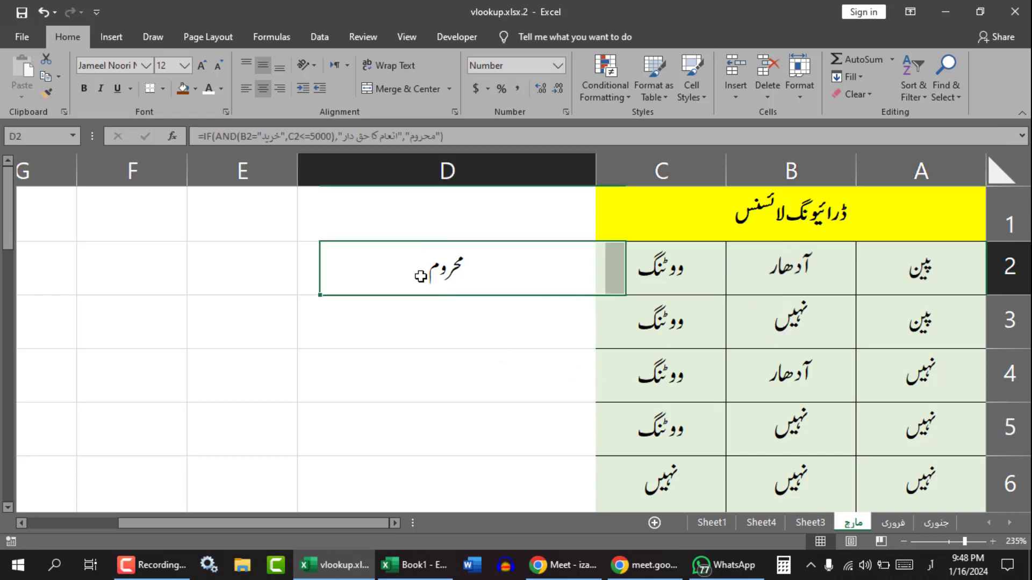
# Go over the IF+OR row on Sheet1 from its name through its condition to its result, and return to the مارچ sheet.
pyautogui.click(711, 523)
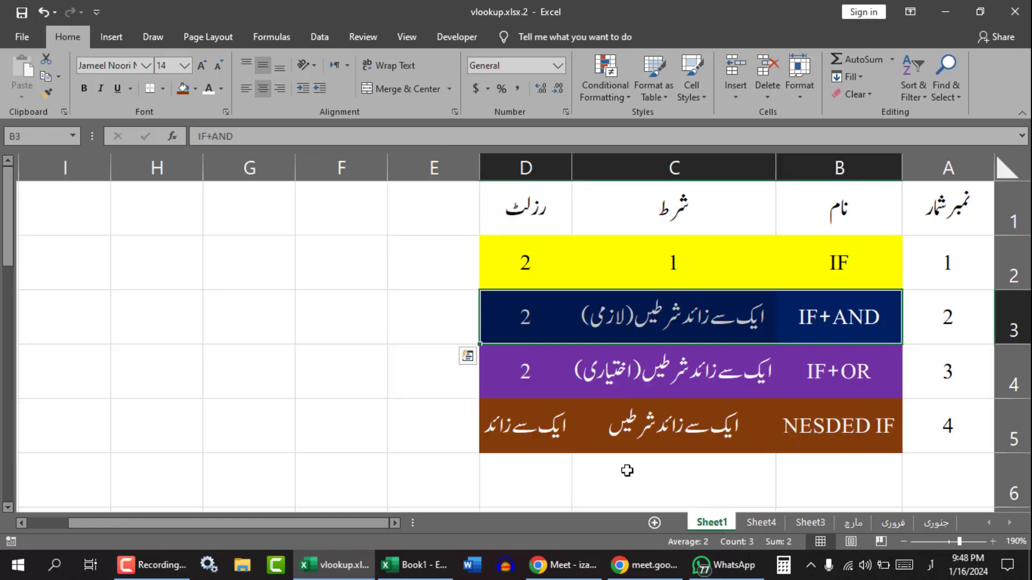
pyautogui.click(823, 379)
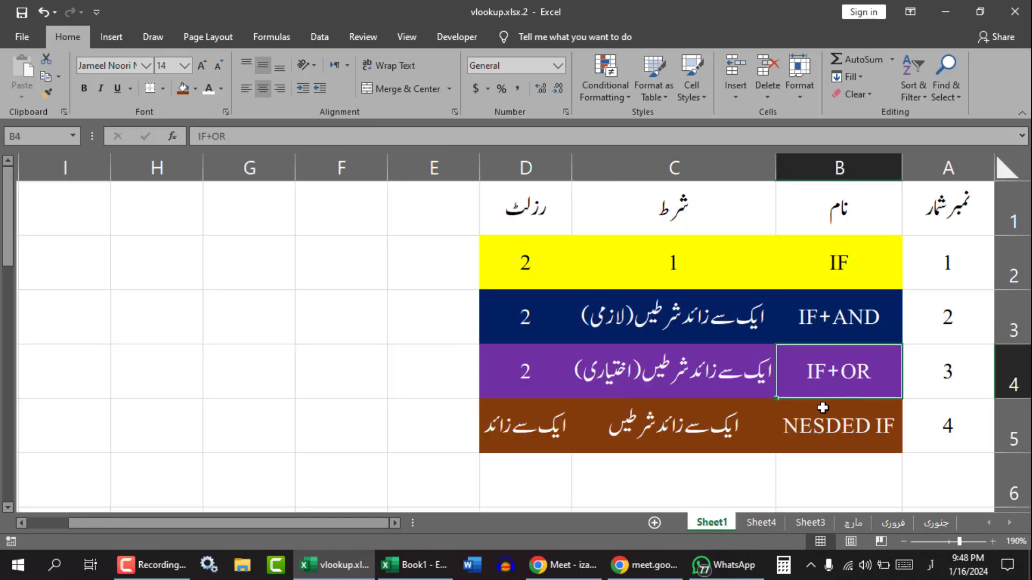
pyautogui.click(701, 384)
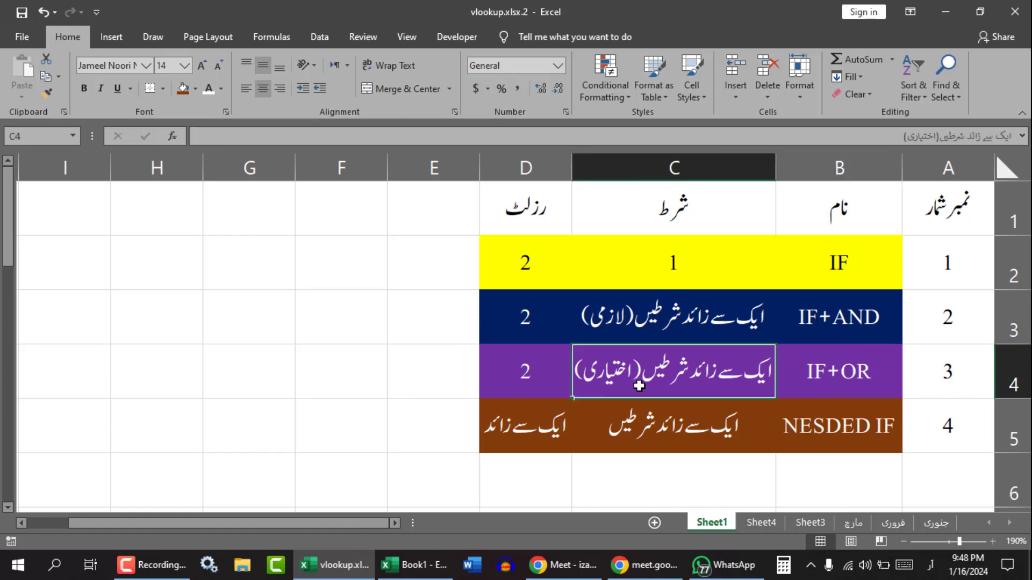
pyautogui.click(517, 385)
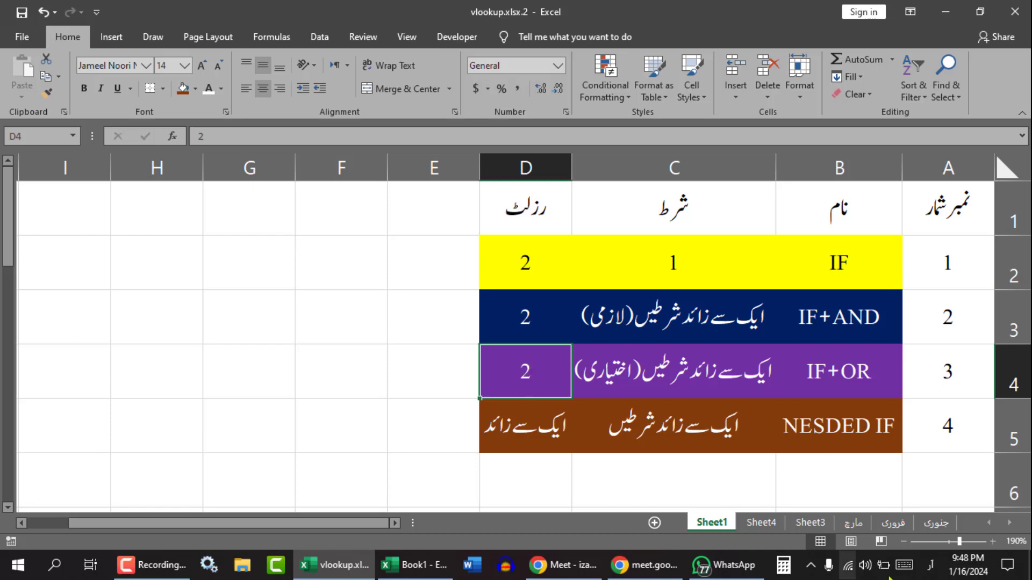
pyautogui.click(854, 522)
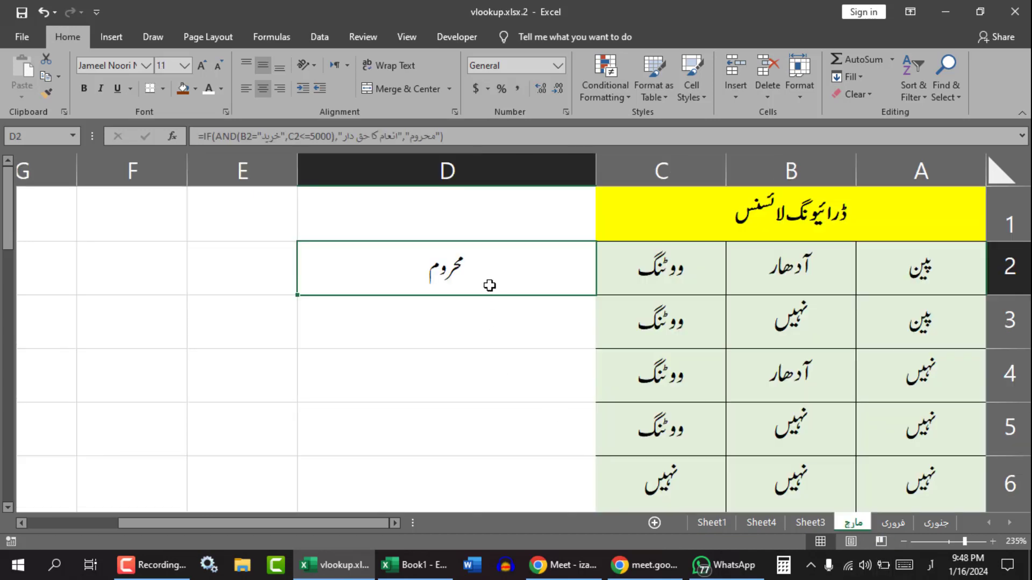
# Clear the old formula from D2 and start a new one with an OR test nested in IF, =IF(OR(.
pyautogui.press('Delete')
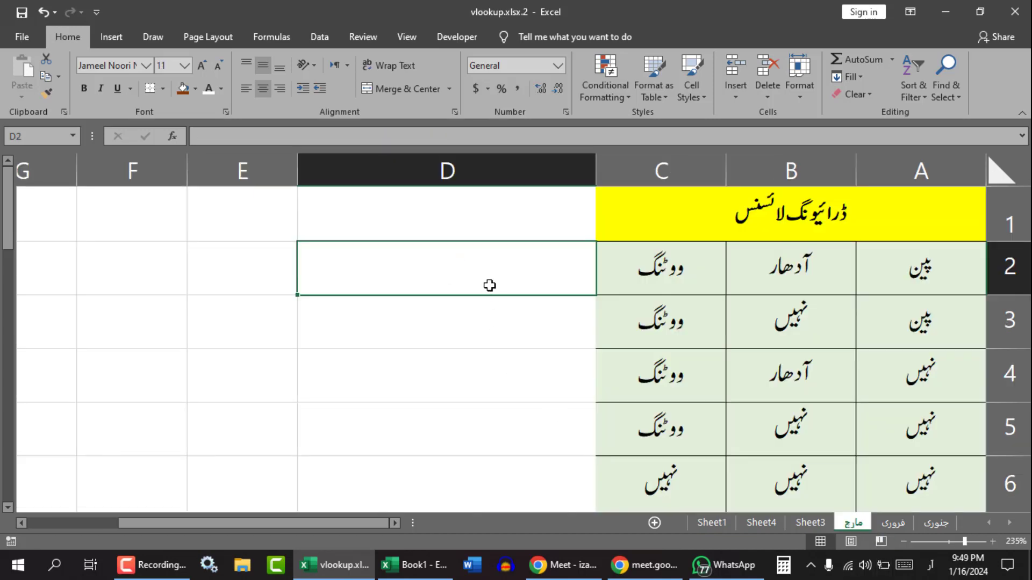
pyautogui.write('=')
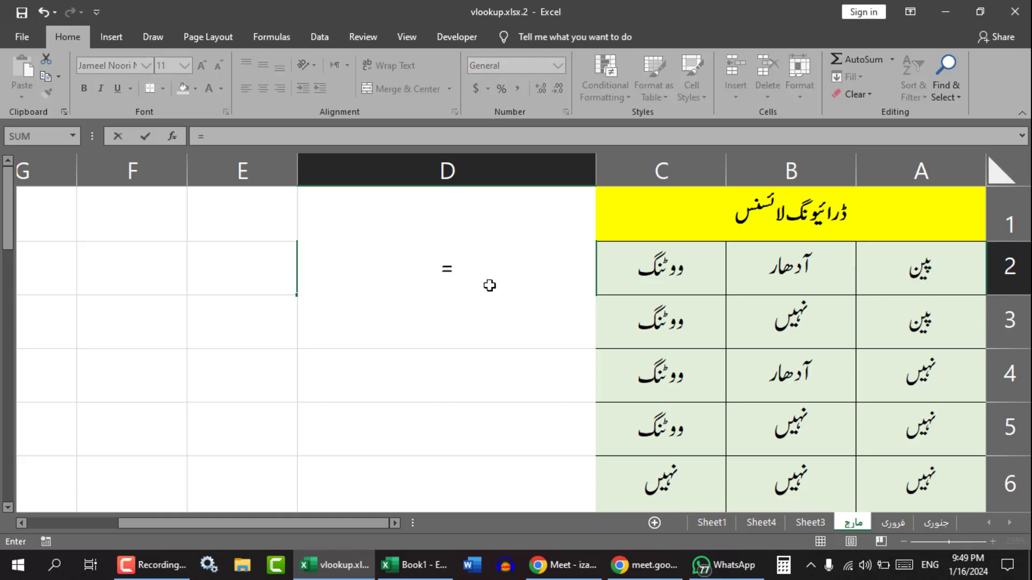
pyautogui.write('IF(')
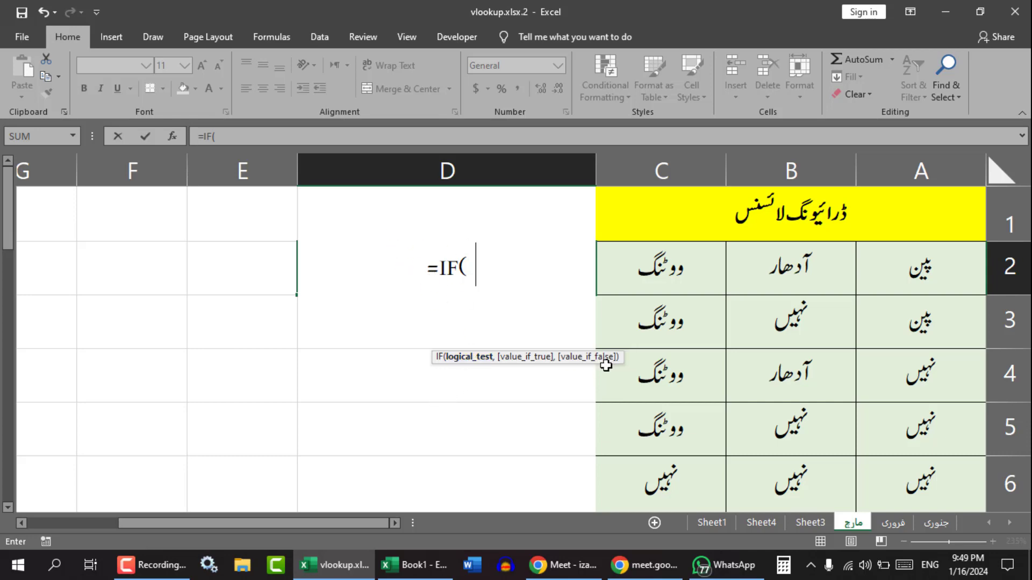
pyautogui.write('OR')
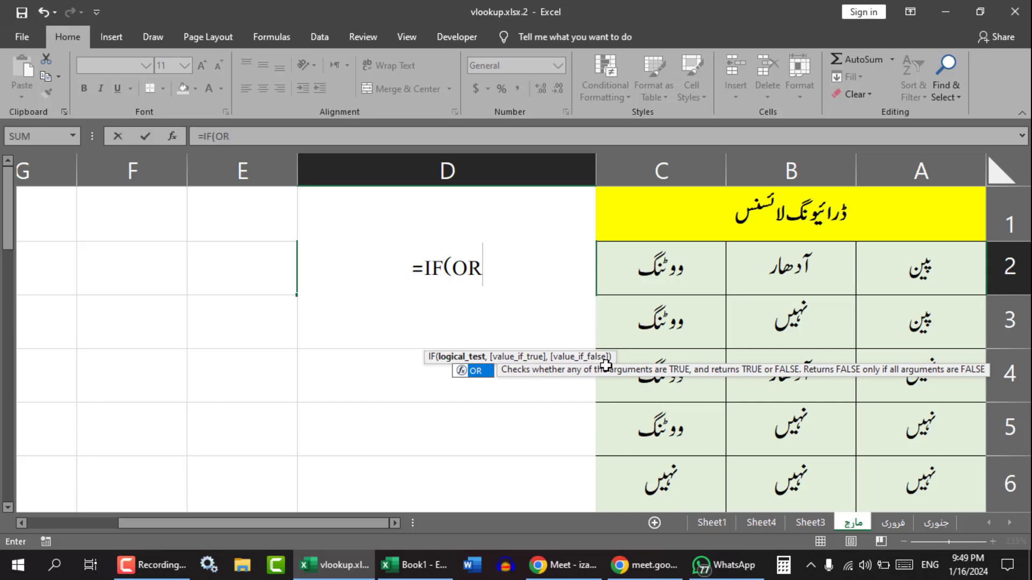
pyautogui.write('(')
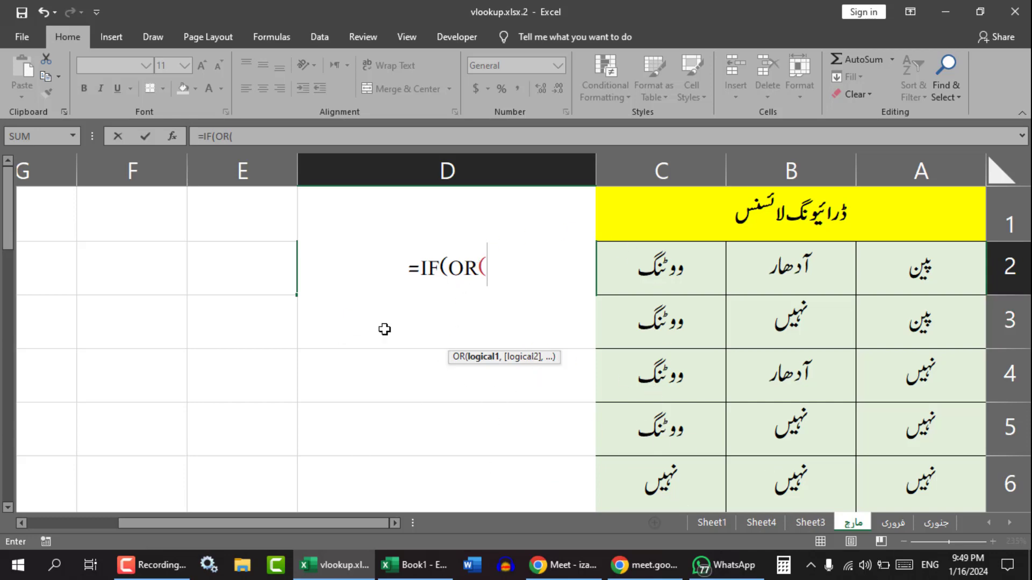
# Add A2="پین" as the first condition of the OR test in D2, followed by a comma.
pyautogui.click(920, 265)
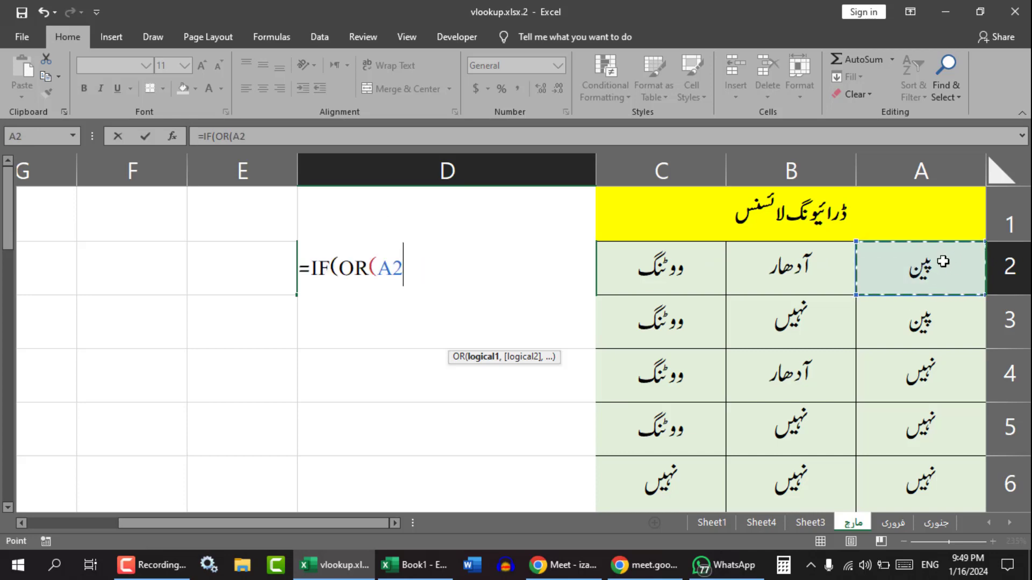
pyautogui.write('=')
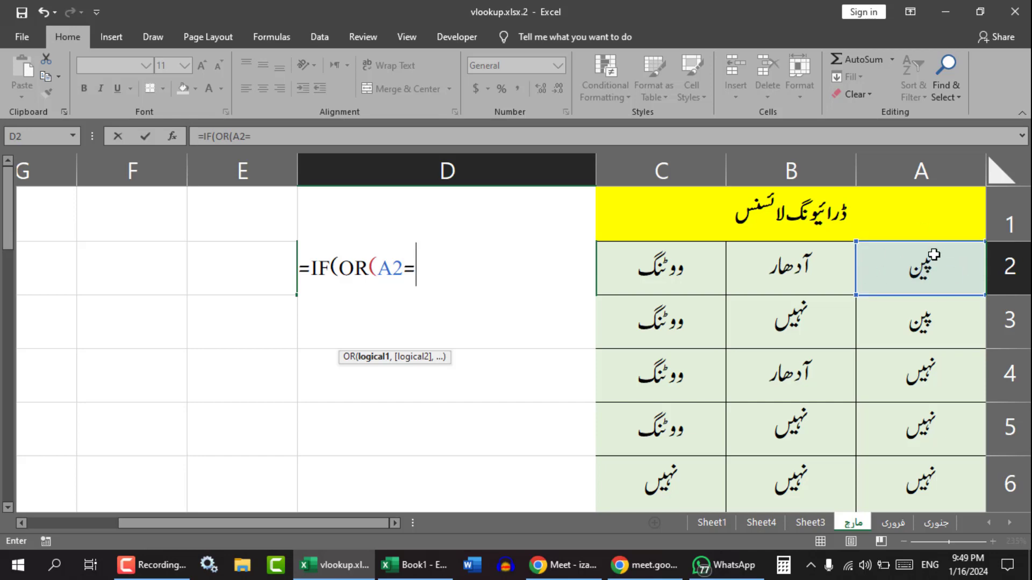
pyautogui.write('"')
pyautogui.click(425, 267)
pyautogui.write('PI')
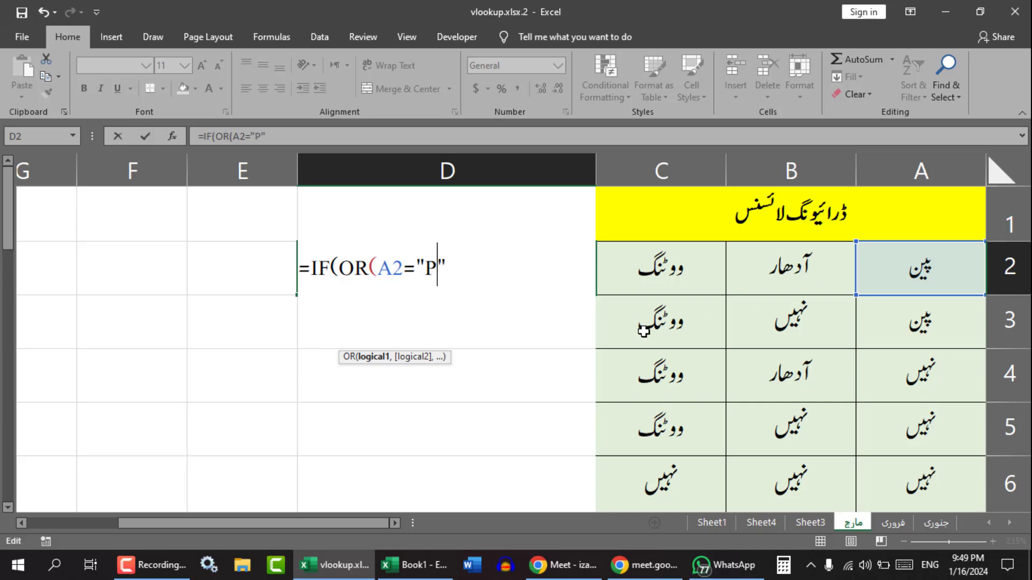
pyautogui.press('BackSpace')
pyautogui.press('BackSpace')
pyautogui.hotkey('alt', 'shift')
pyautogui.write('پین')
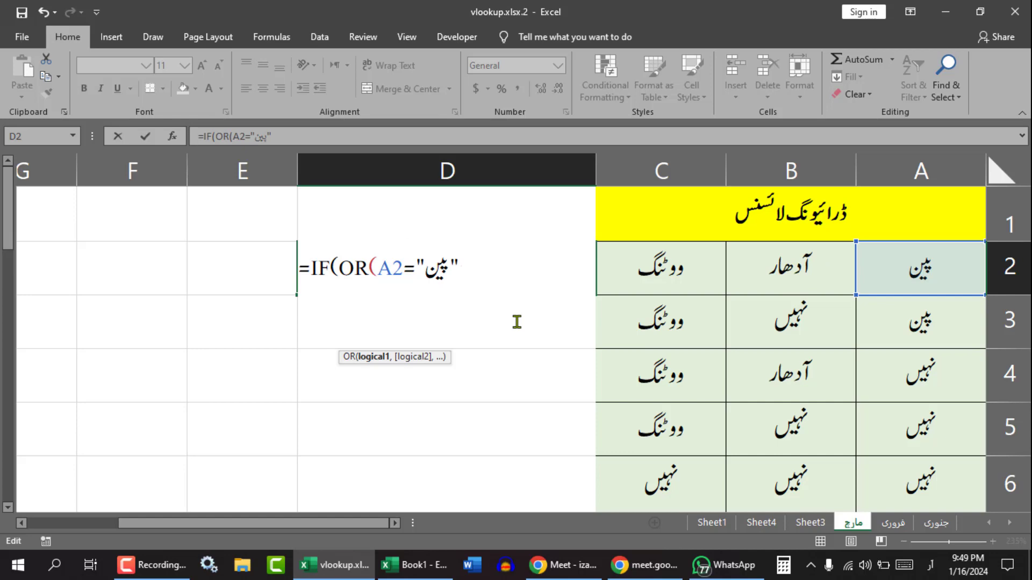
pyautogui.hotkey('alt', 'shift')
pyautogui.write(',')
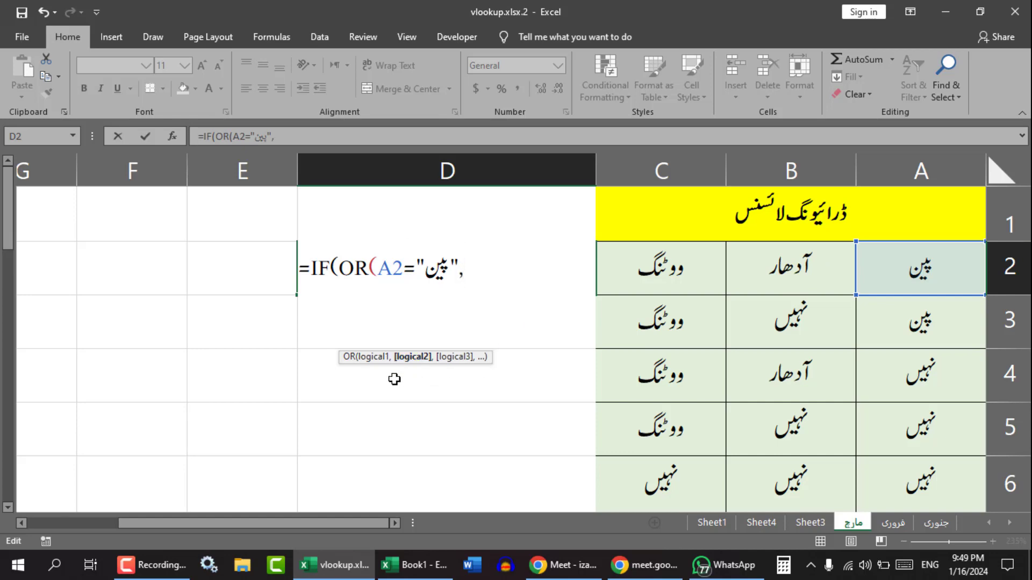
# Add B2="آدھار" as the second condition of the OR test, followed by a comma.
pyautogui.click(794, 275)
pyautogui.write('=')
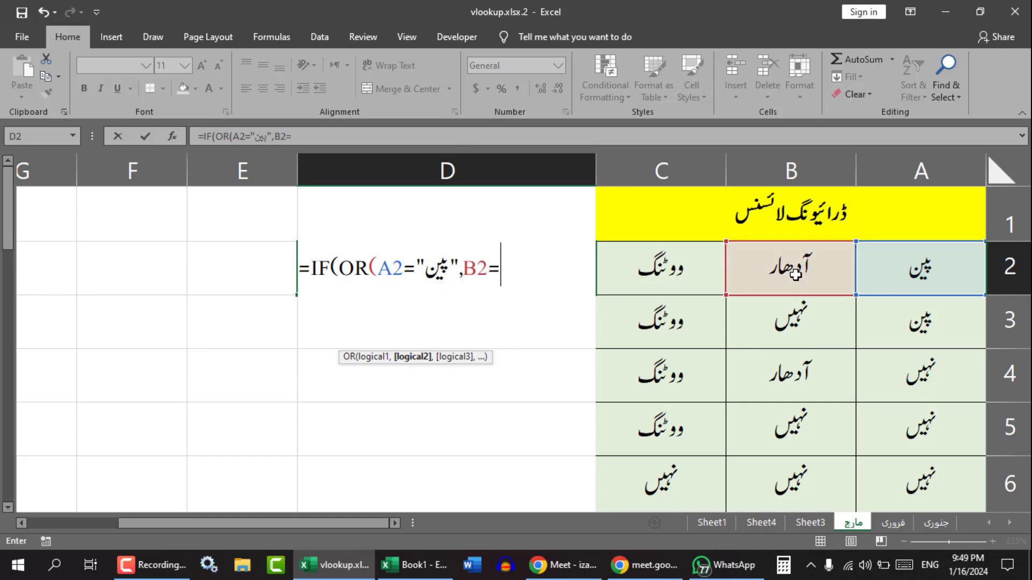
pyautogui.write('""')
pyautogui.click(511, 267)
pyautogui.hotkey('alt', 'shift')
pyautogui.write('آ')
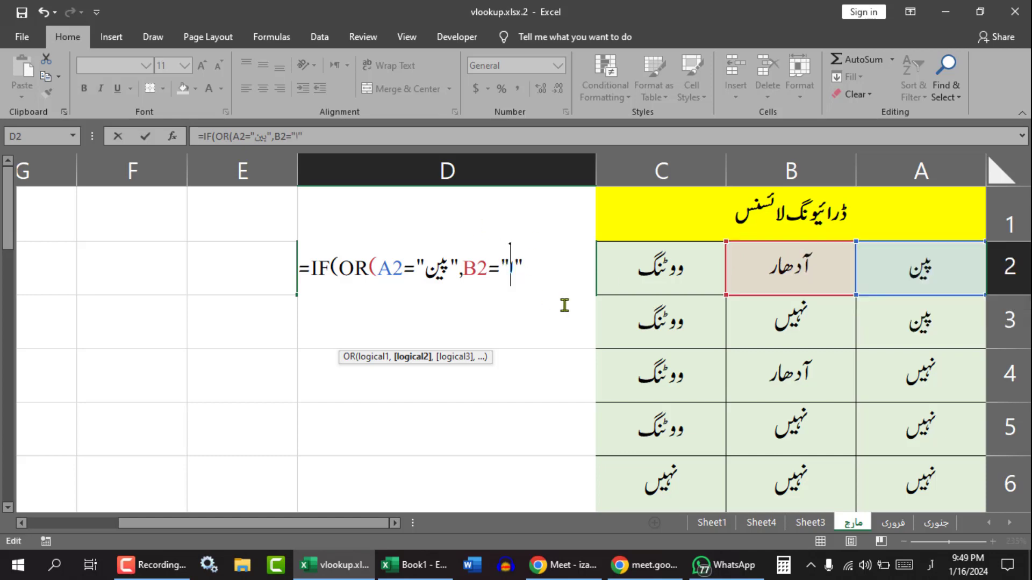
pyautogui.write('دھار')
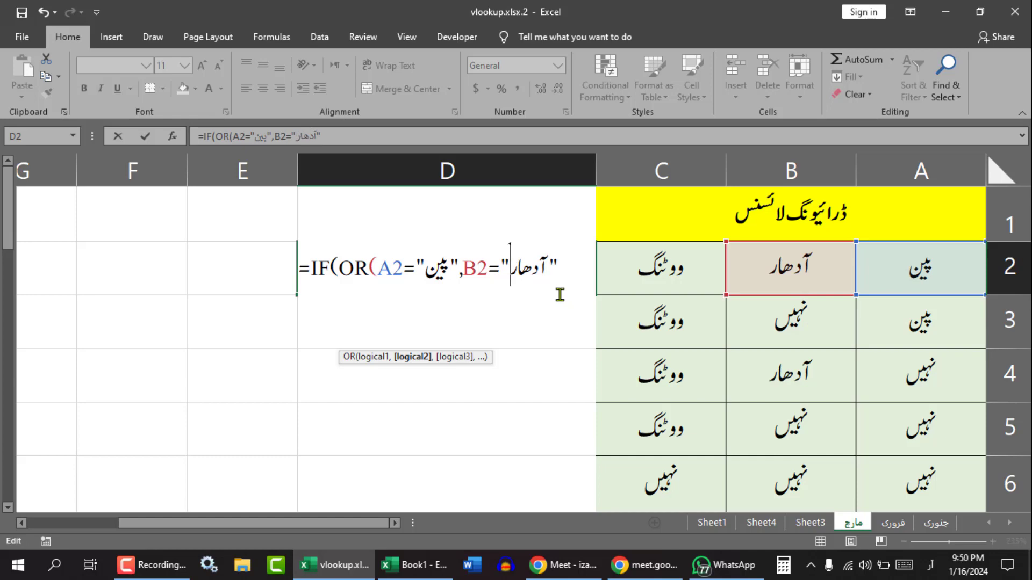
pyautogui.click(567, 267)
pyautogui.hotkey('alt', 'shift')
pyautogui.write(',')
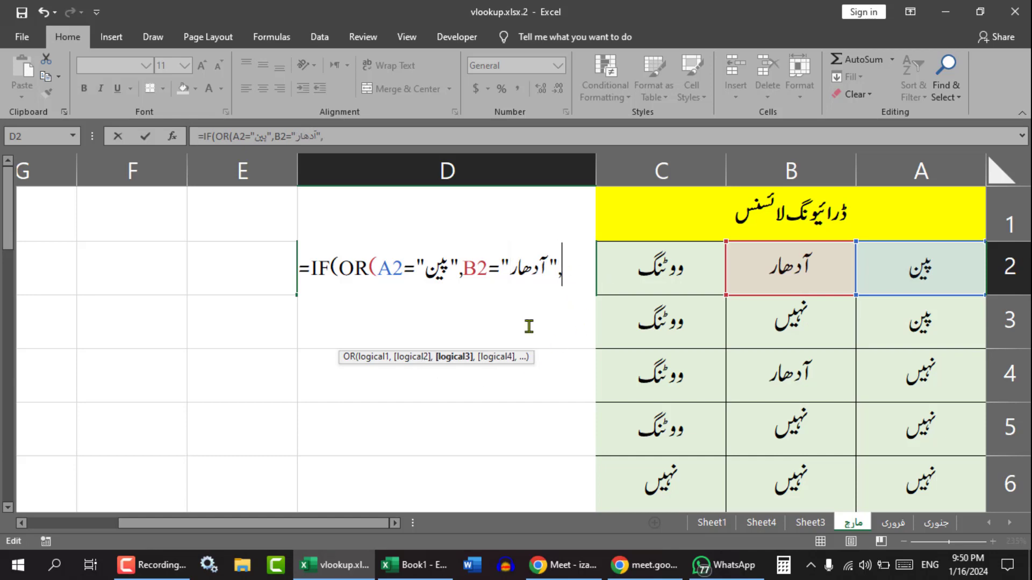
# Add C2="ووٹنگ" as the third condition and close the OR test with a parenthesis.
pyautogui.click(675, 269)
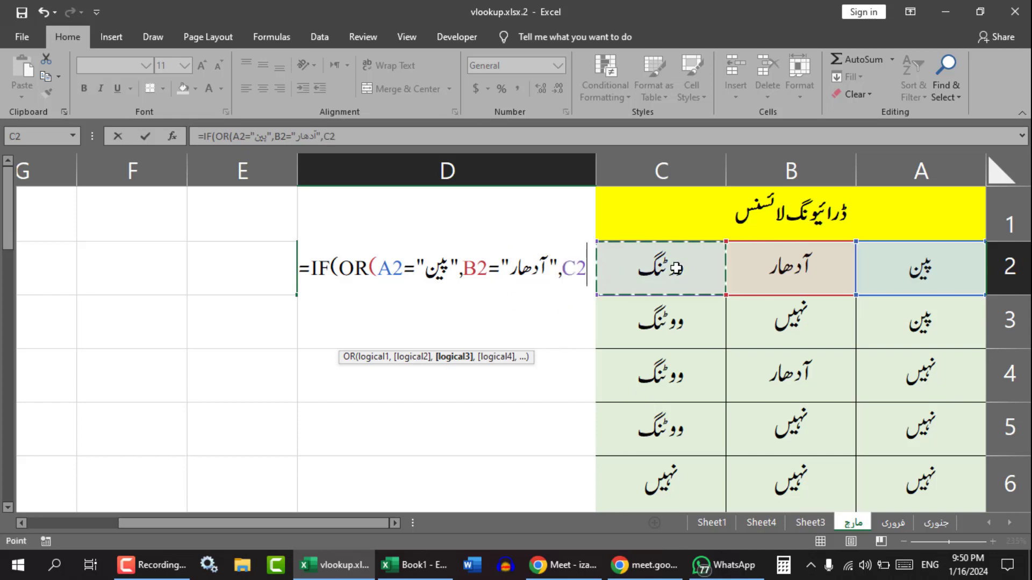
pyautogui.write('=')
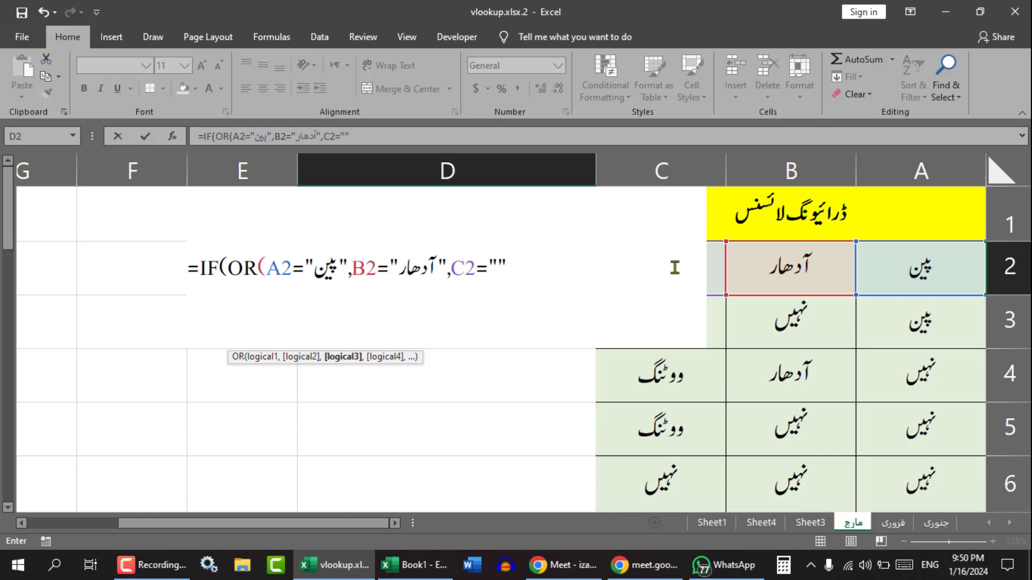
pyautogui.click(499, 261)
pyautogui.hotkey('alt', 'shift')
pyautogui.write('ووٹنگ')
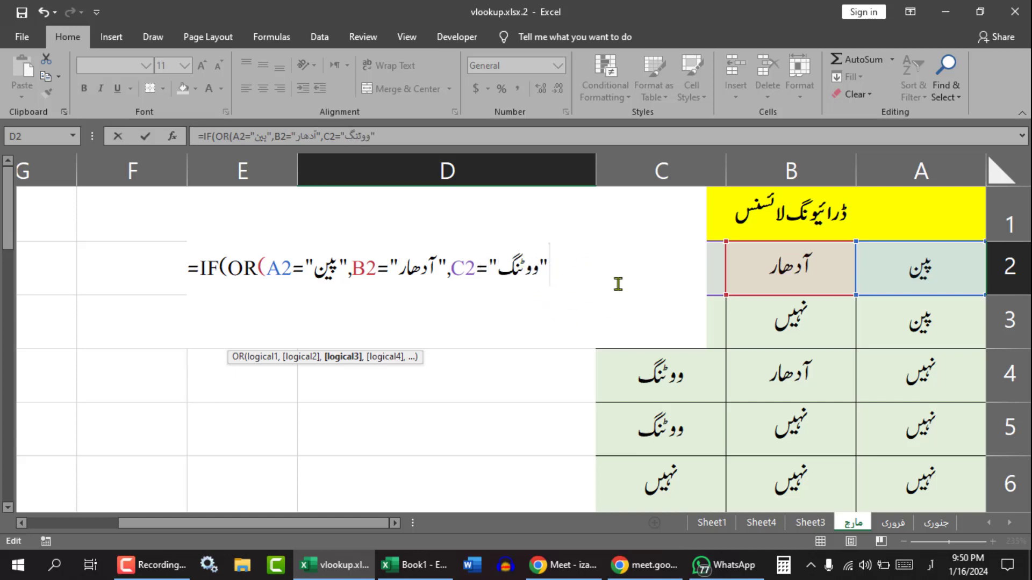
pyautogui.write('(')
pyautogui.press('BackSpace')
pyautogui.hotkey('alt', 'shift')
pyautogui.write(')')
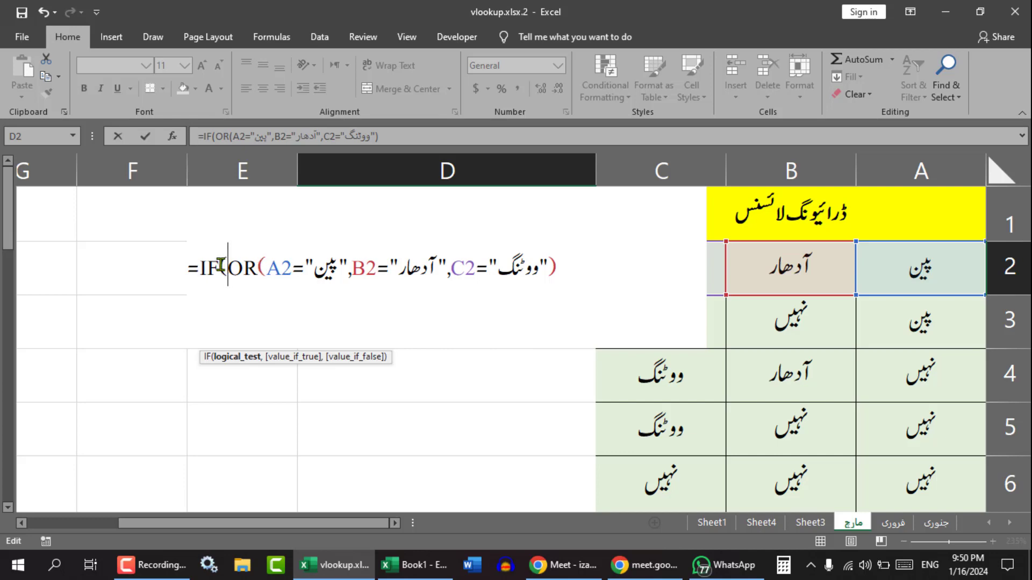
# Review the completed OR test in D2's formula and continue to the IF function's value_if_true argument.
pyautogui.moveTo(221, 265); pyautogui.dragTo(555, 266)
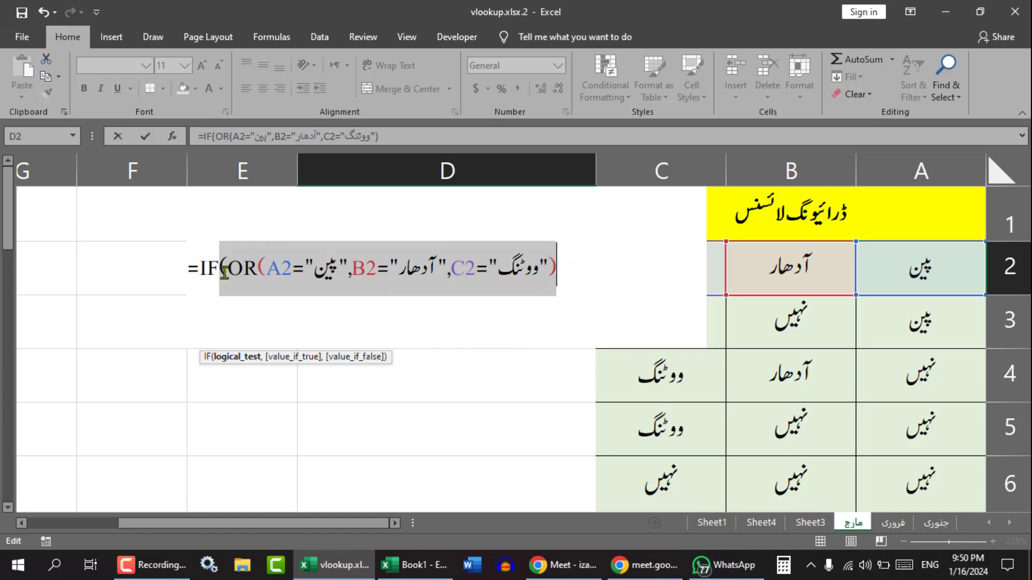
pyautogui.click(574, 271)
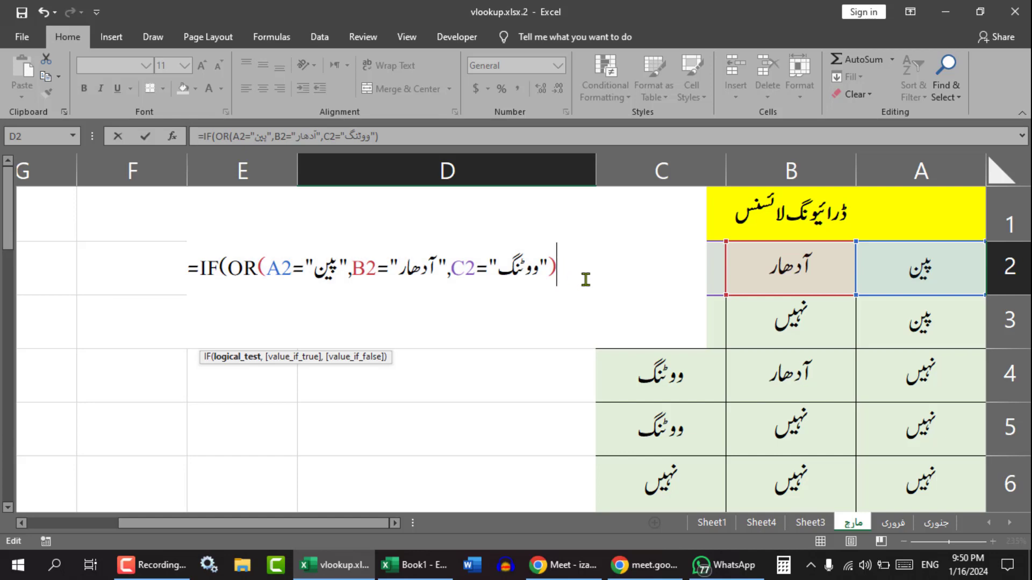
pyautogui.write(',')
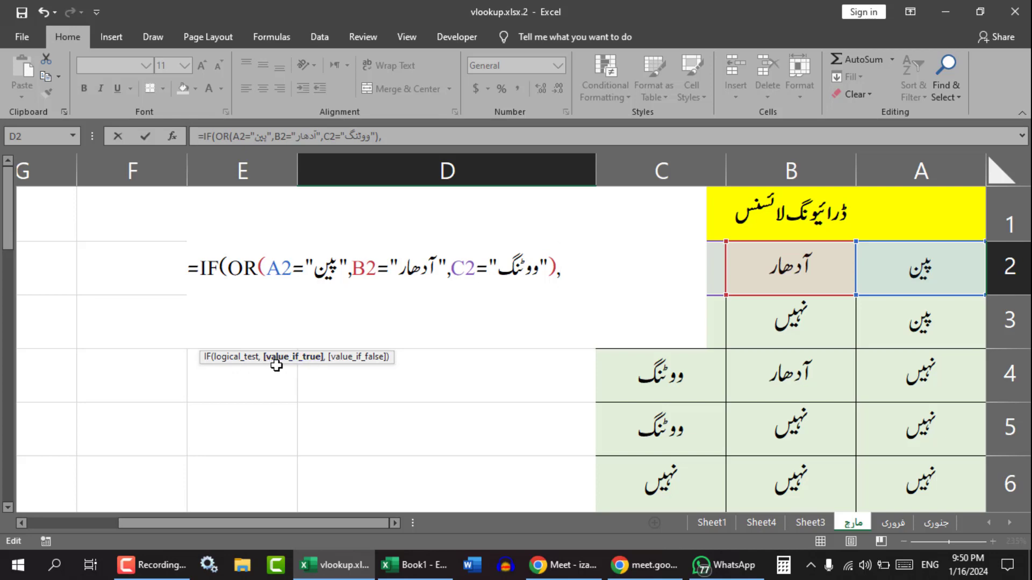
pyautogui.moveTo(294, 370); pyautogui.dragTo(381, 319)
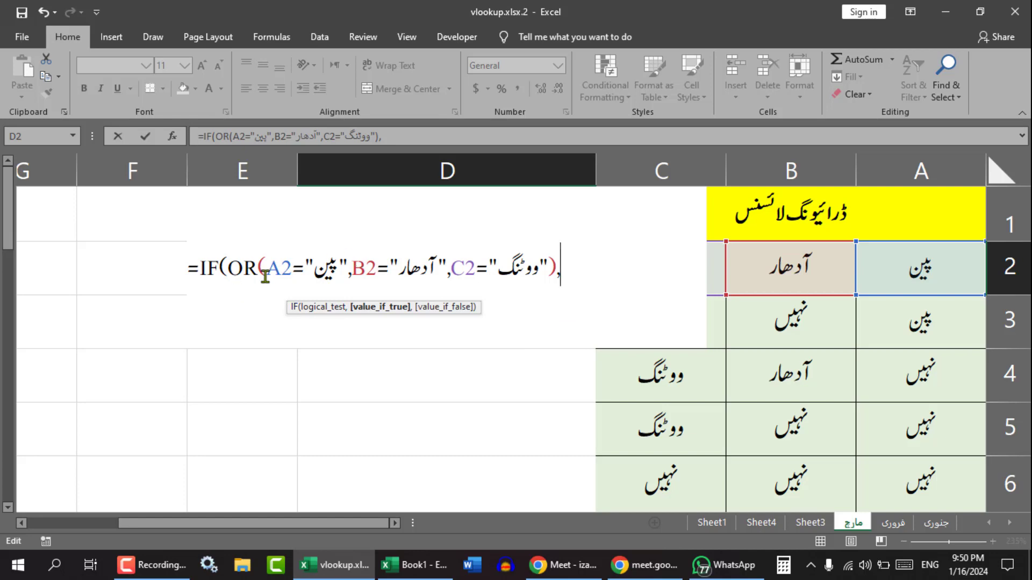
pyautogui.moveTo(229, 265); pyautogui.dragTo(258, 267)
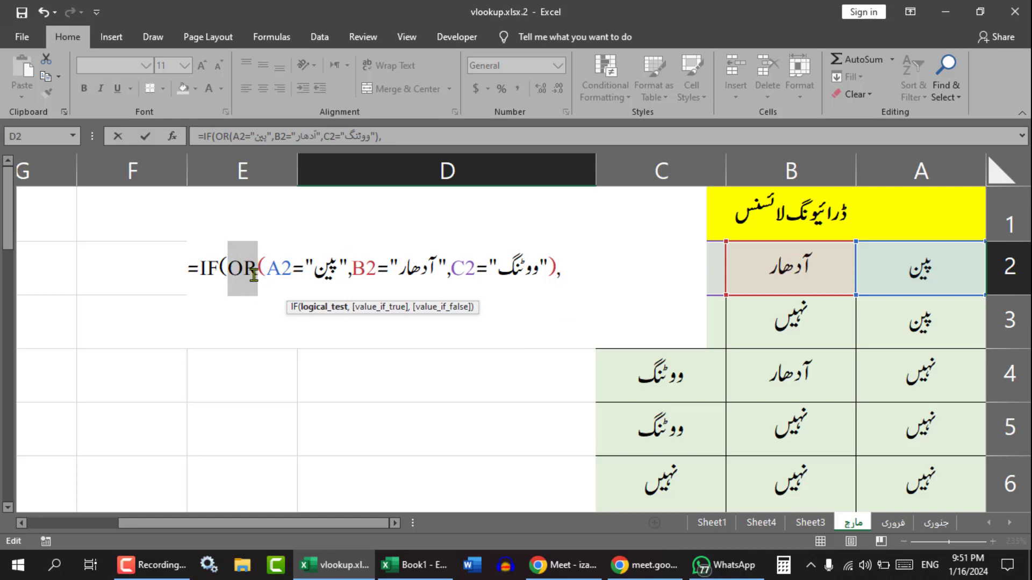
pyautogui.click(573, 268)
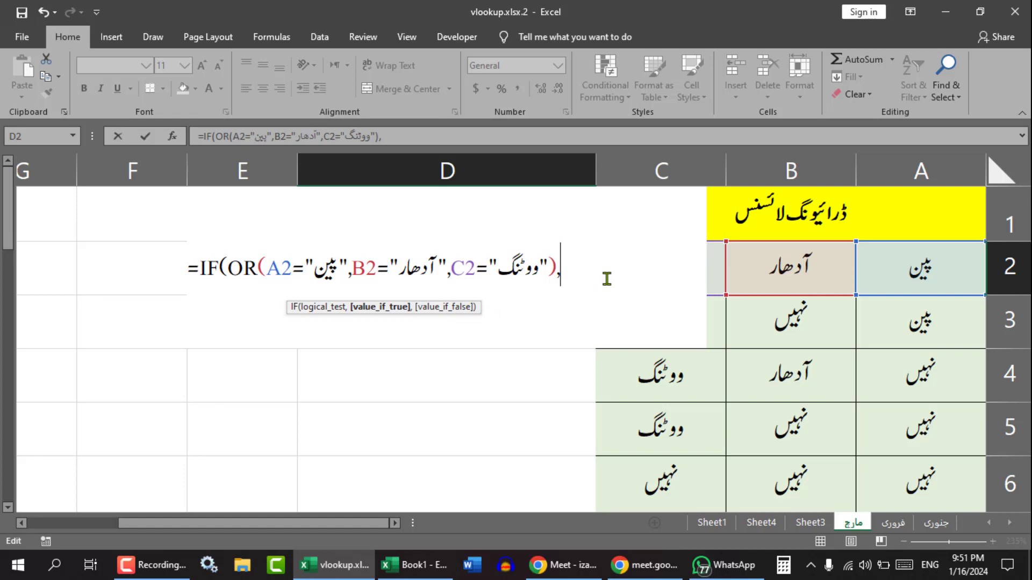
# Enter "YES" as the value_if_true result of the IF formula in D2.
pyautogui.write('d')
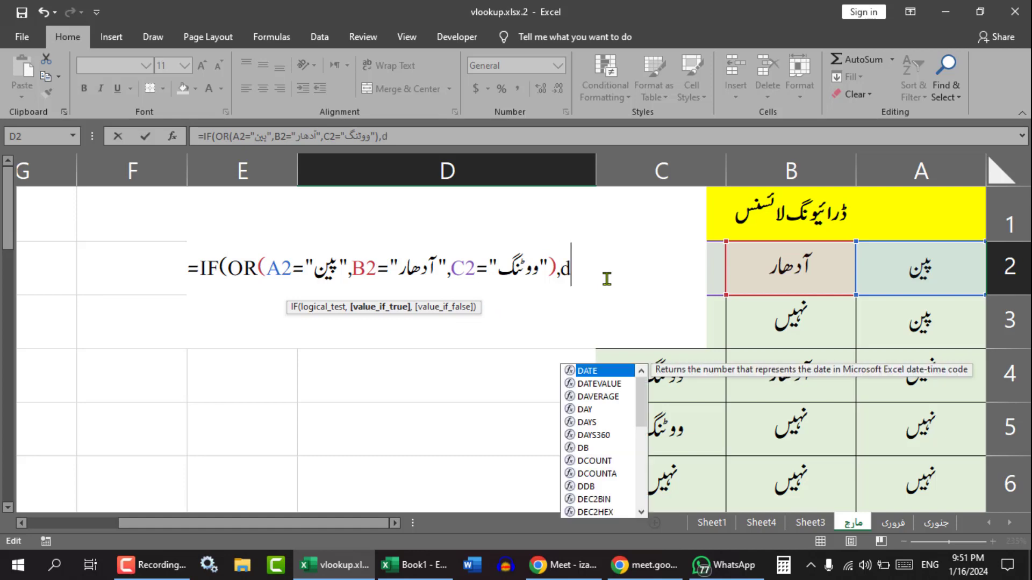
pyautogui.press('BackSpace')
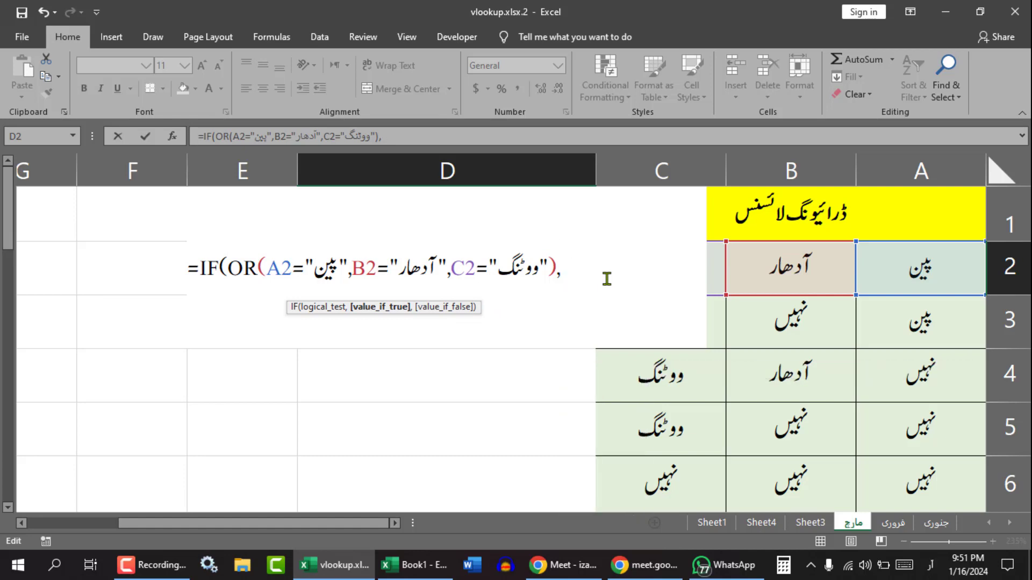
pyautogui.write('"YES')
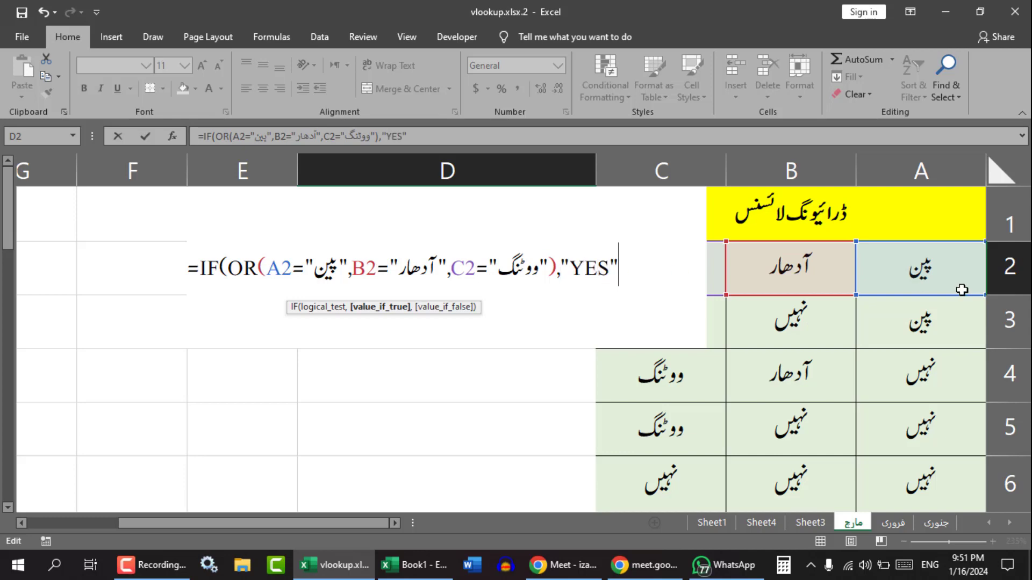
# Enter "NO" as the value_if_false result, close the IF formula in D2 and commit it.
pyautogui.write('",')
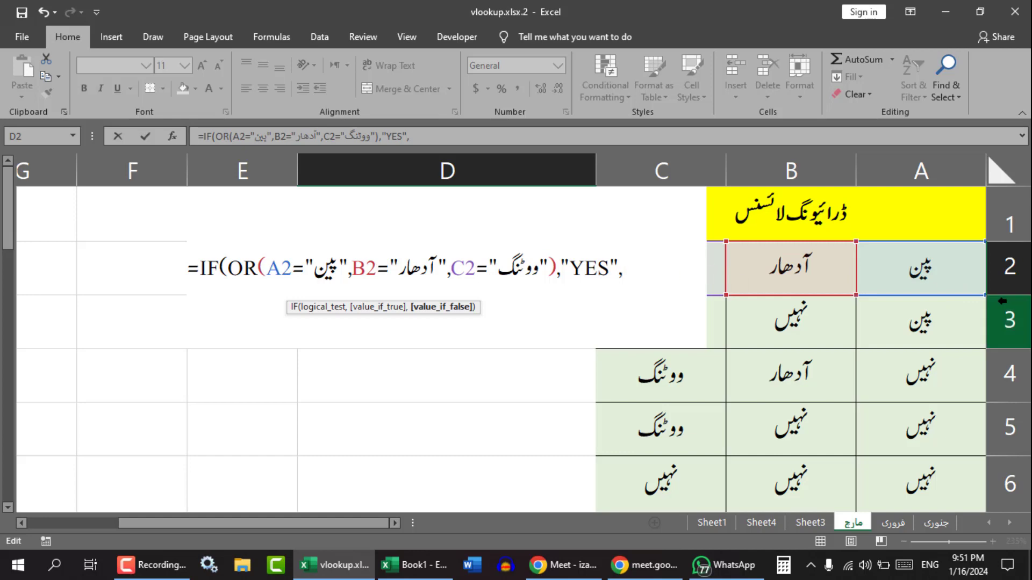
pyautogui.write('"NO"')
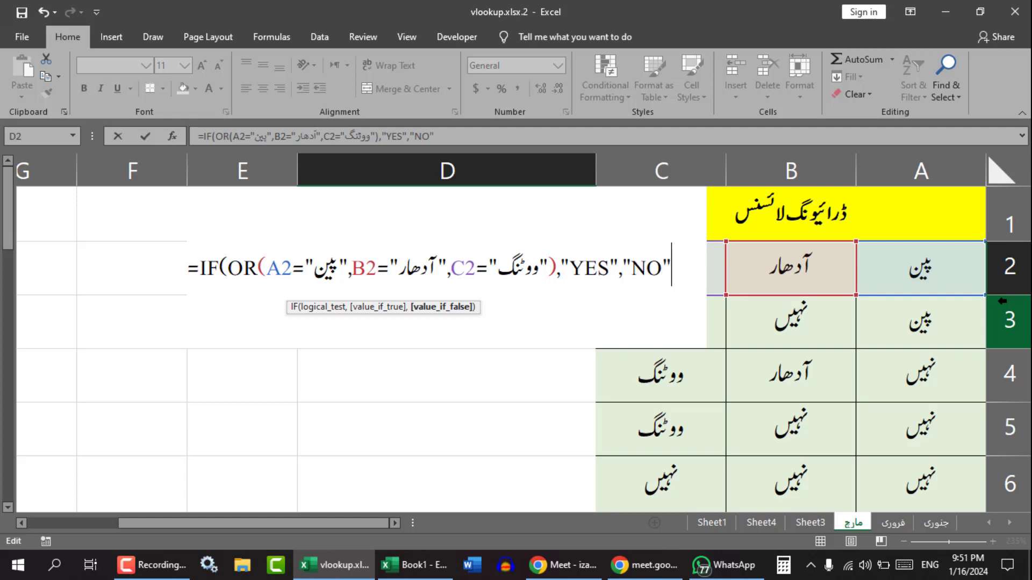
pyautogui.write(')')
pyautogui.press('Return')
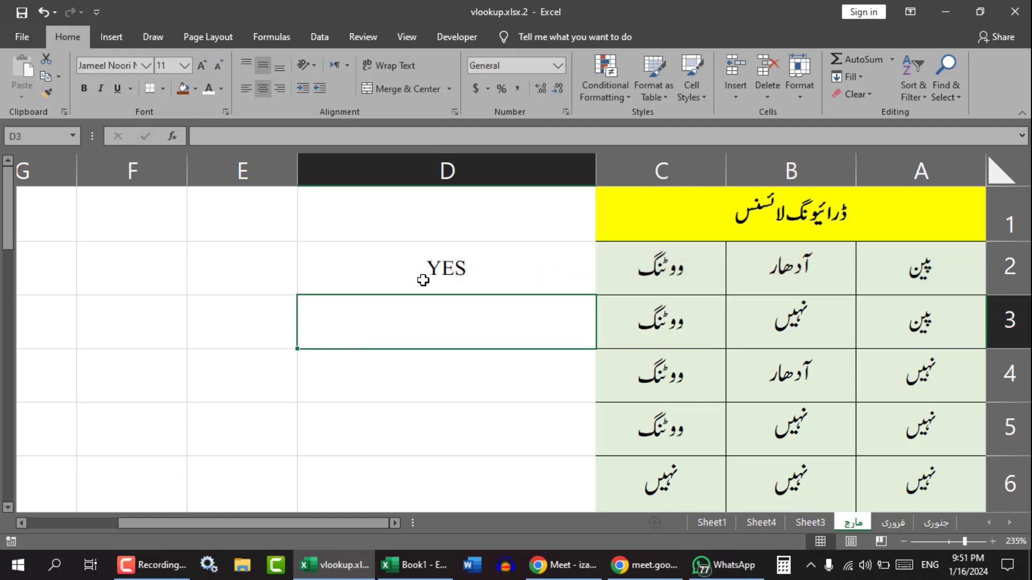
# Check D2's result against the documents in row 2 and copy its formula down to D3.
pyautogui.click(423, 273)
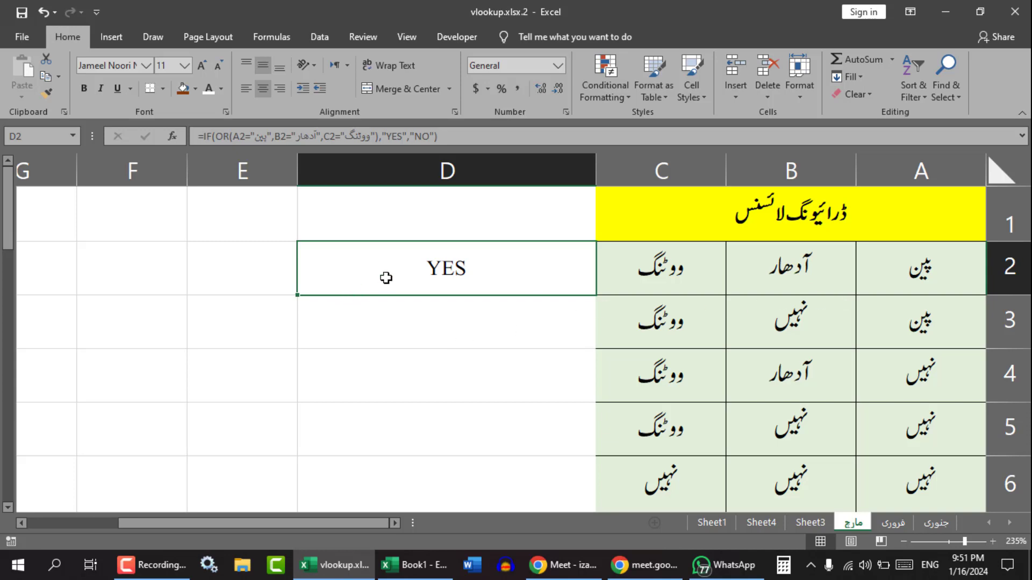
pyautogui.moveTo(893, 260); pyautogui.dragTo(664, 269)
pyautogui.click(500, 279)
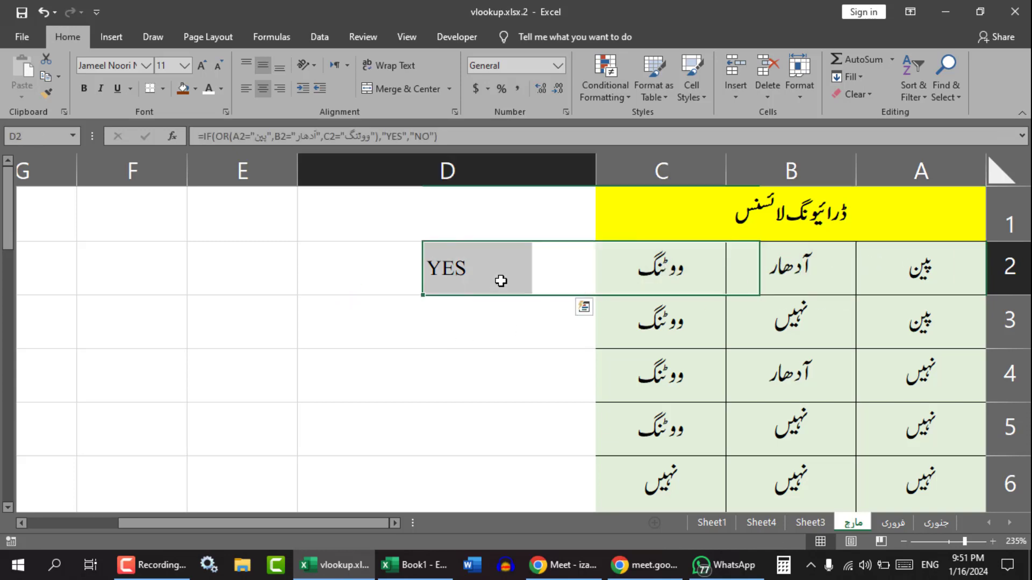
pyautogui.moveTo(297, 295); pyautogui.dragTo(300, 346)
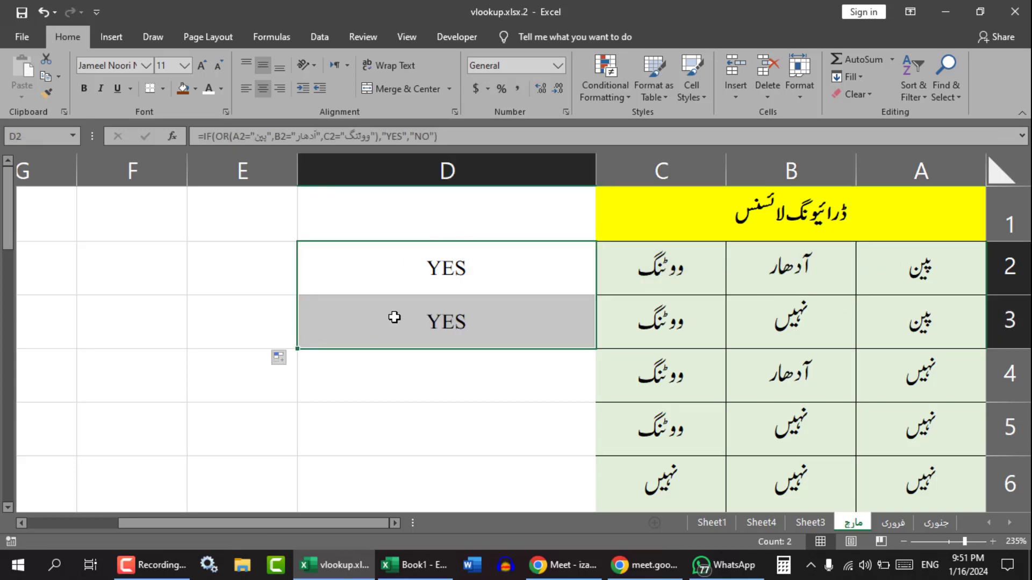
# Examine the OR formula in D3 and compare its result with the document entries in A3:C3.
pyautogui.click(461, 316)
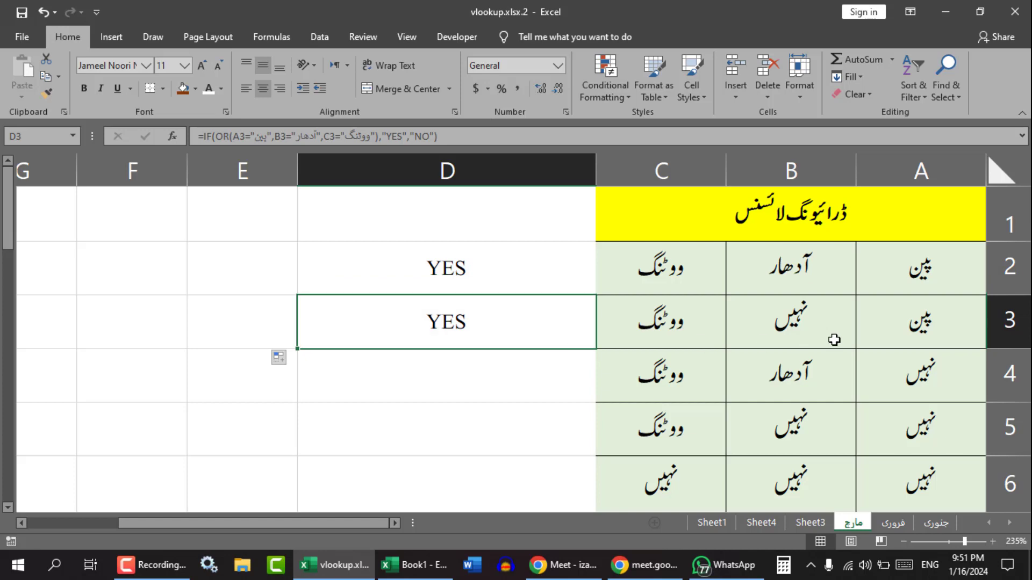
pyautogui.click(785, 317)
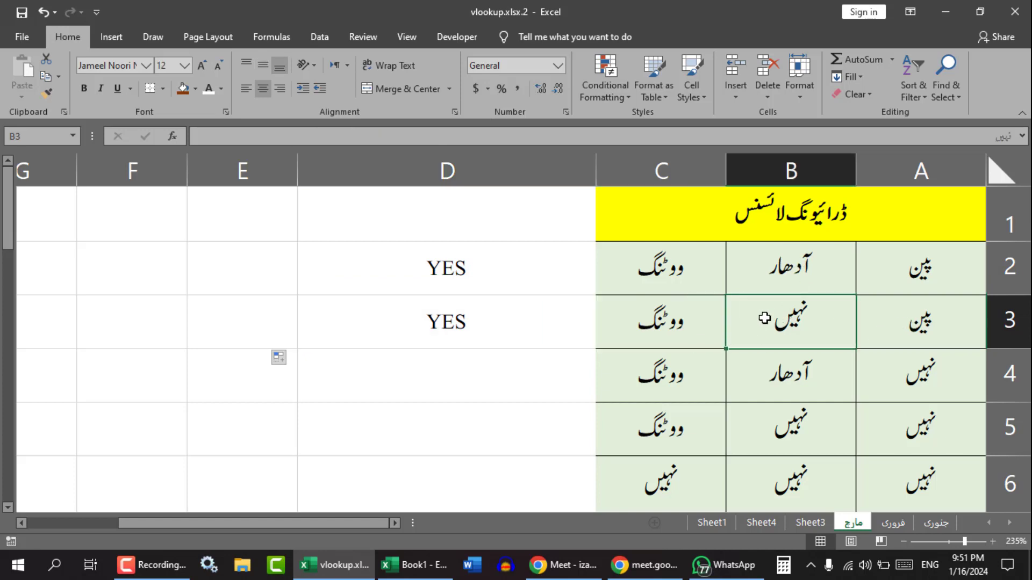
pyautogui.click(682, 326)
pyautogui.click(938, 325)
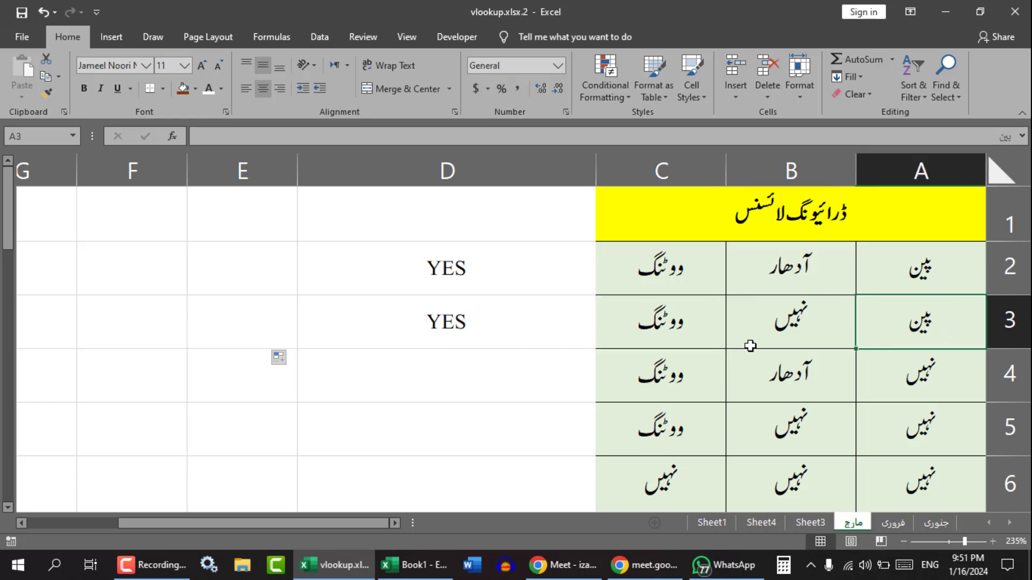
pyautogui.click(701, 328)
pyautogui.click(501, 331)
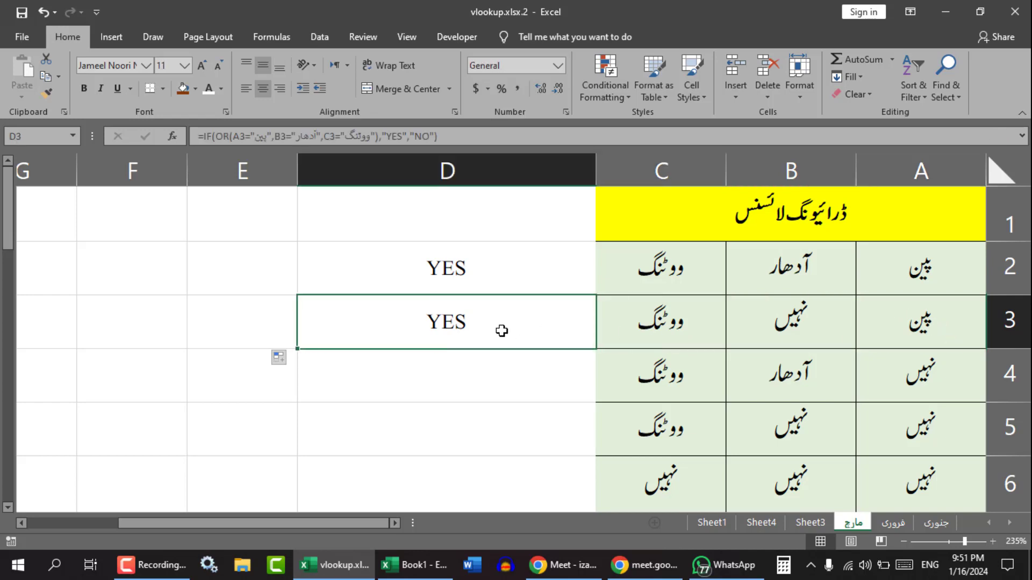
pyautogui.doubleClick(456, 327)
pyautogui.click(253, 321)
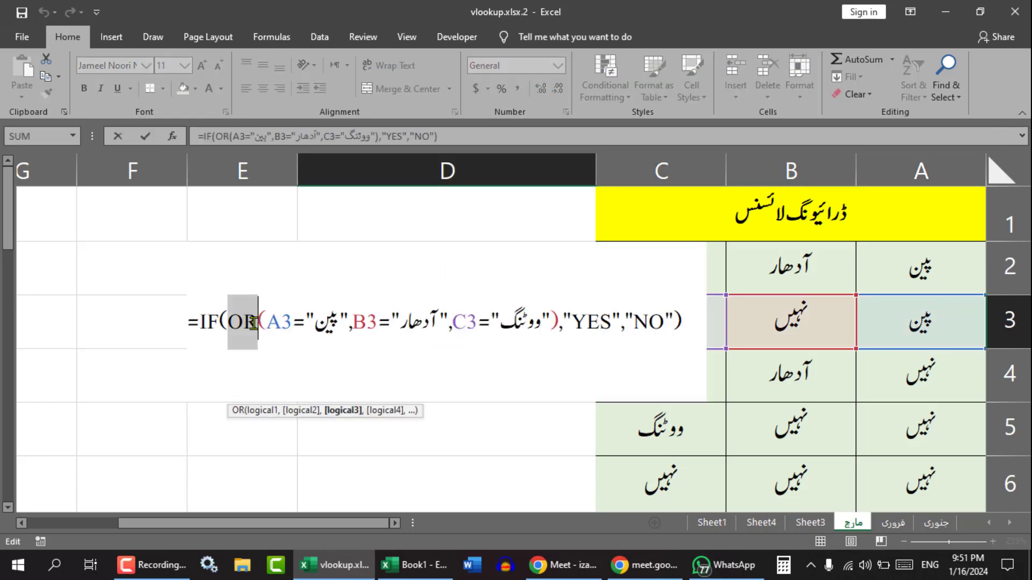
pyautogui.press('Return')
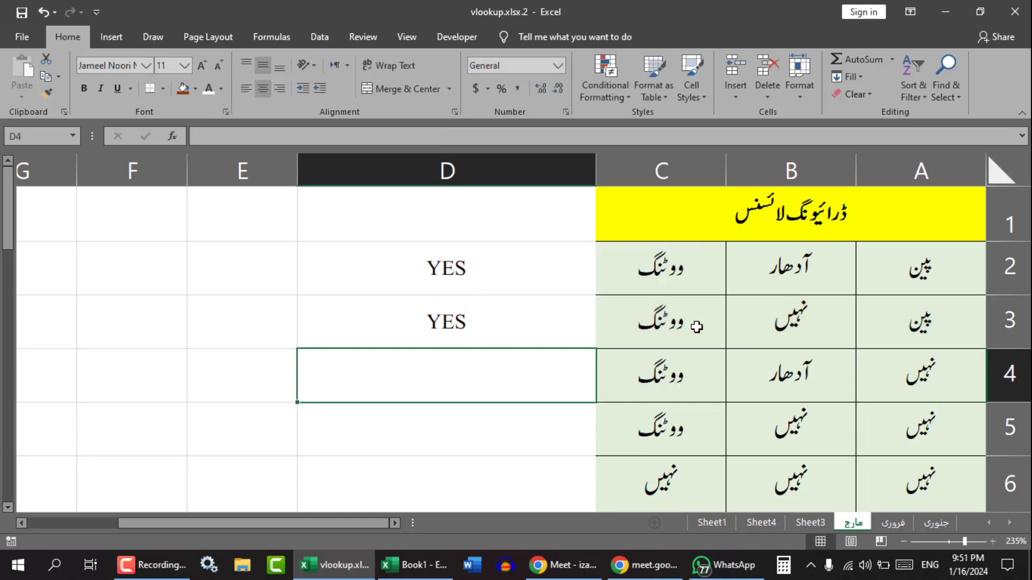
pyautogui.moveTo(927, 321); pyautogui.dragTo(662, 344)
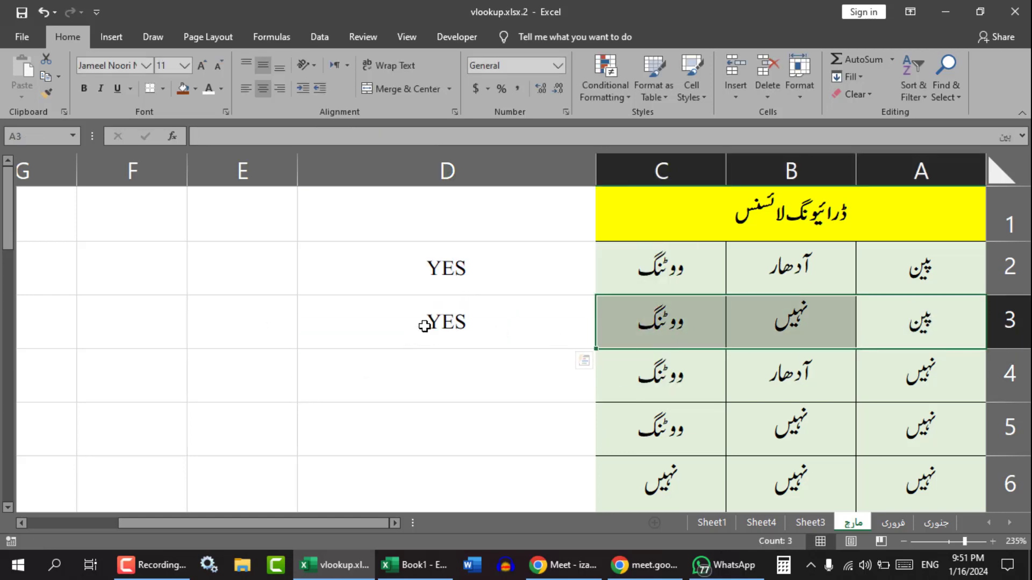
# Copy the formula from D3 down to D4 and check its result against the documents in A4:C4.
pyautogui.click(424, 326)
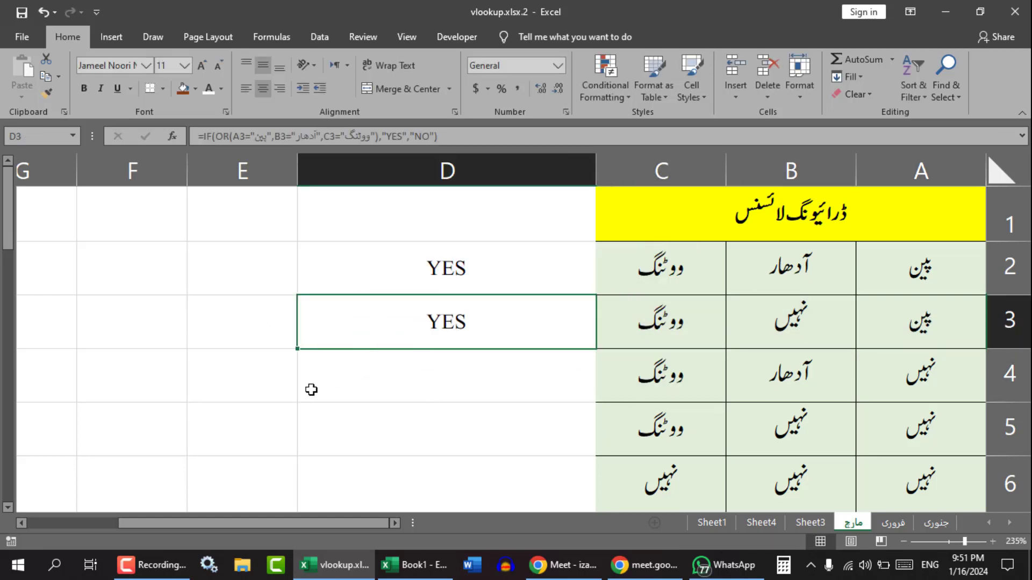
pyautogui.moveTo(297, 349); pyautogui.dragTo(296, 396)
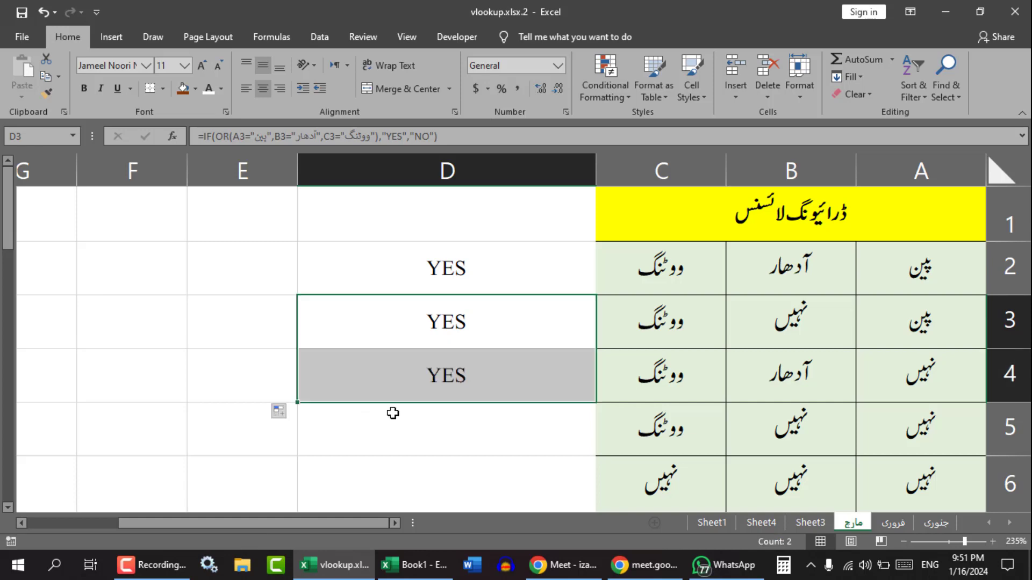
pyautogui.click(409, 390)
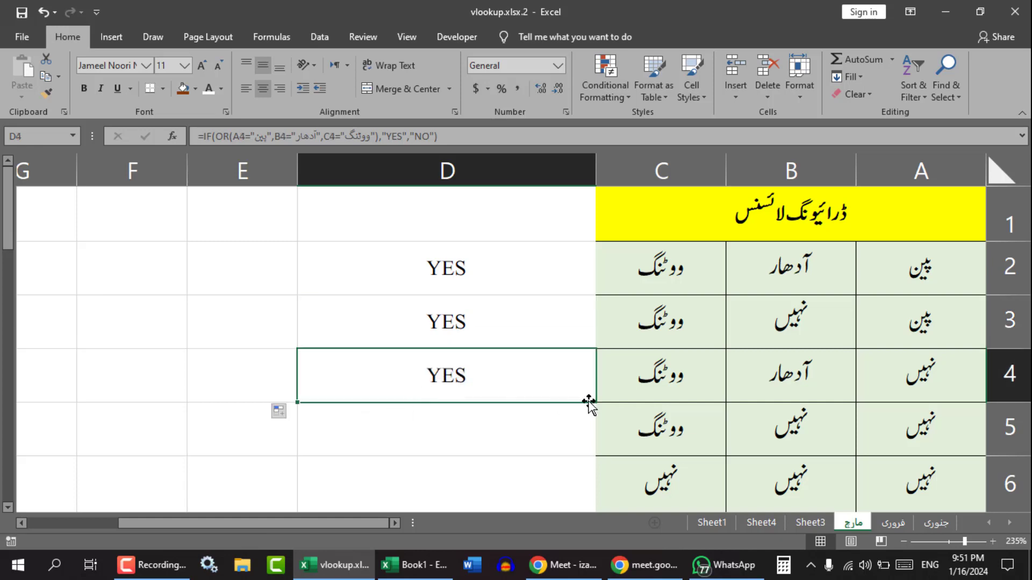
pyautogui.click(920, 390)
pyautogui.click(788, 396)
pyautogui.click(699, 379)
# Copy the formula from D4 down to D5 and check its result against the documents in A5:C5.
pyautogui.click(425, 395)
pyautogui.moveTo(299, 407); pyautogui.dragTo(511, 458)
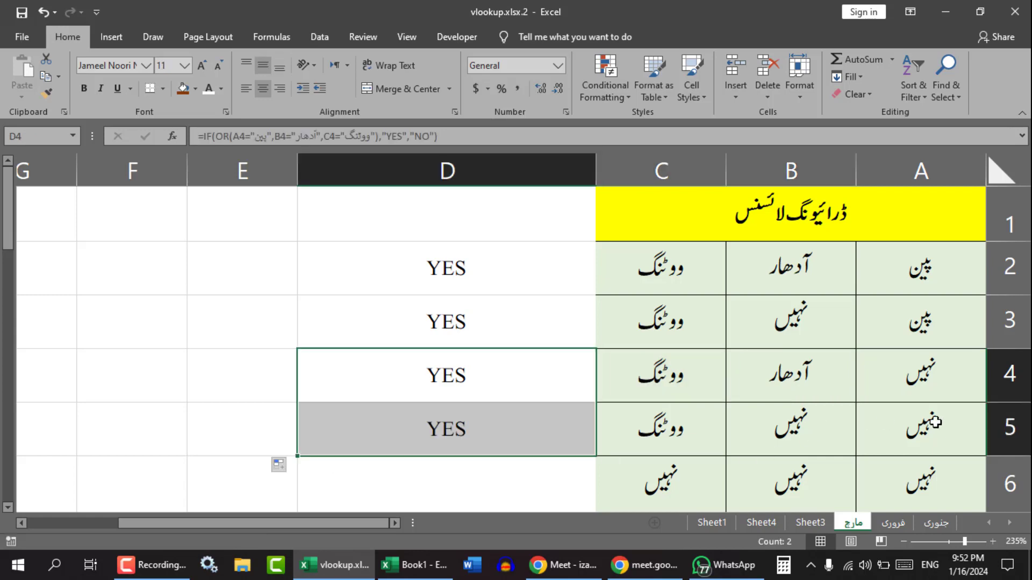
pyautogui.moveTo(935, 423); pyautogui.dragTo(827, 431)
pyautogui.click(661, 438)
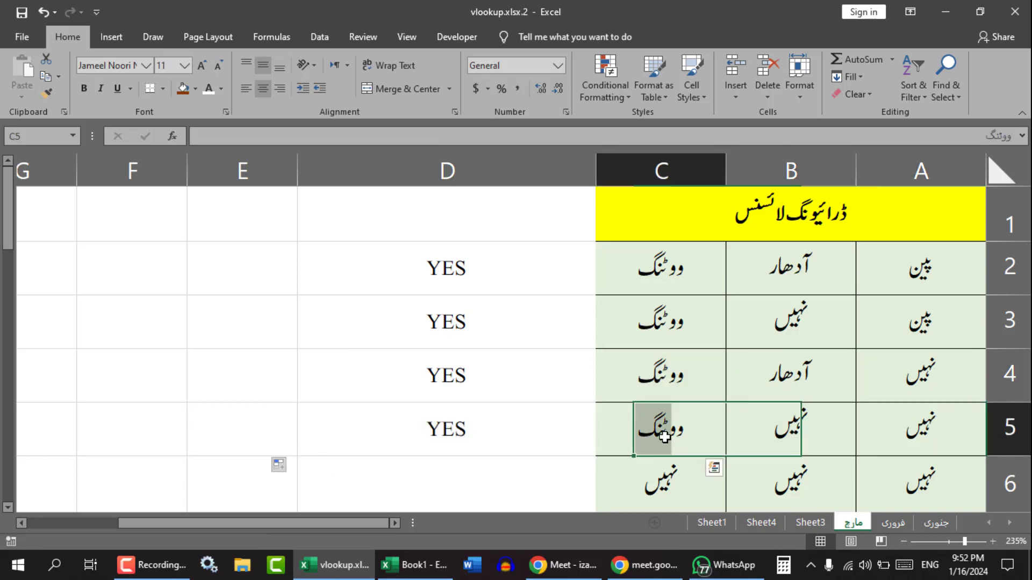
# Copy the formula from D5 down to D6 and check its result against the documents in A6:C6.
pyautogui.click(468, 429)
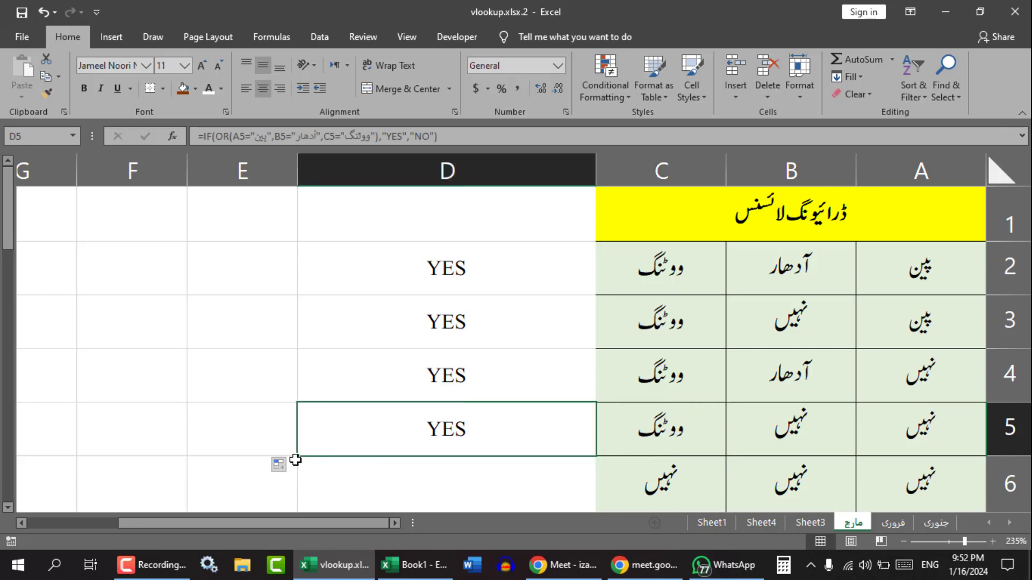
pyautogui.moveTo(297, 458); pyautogui.dragTo(300, 486)
pyautogui.scroll(-1, 352, 403)
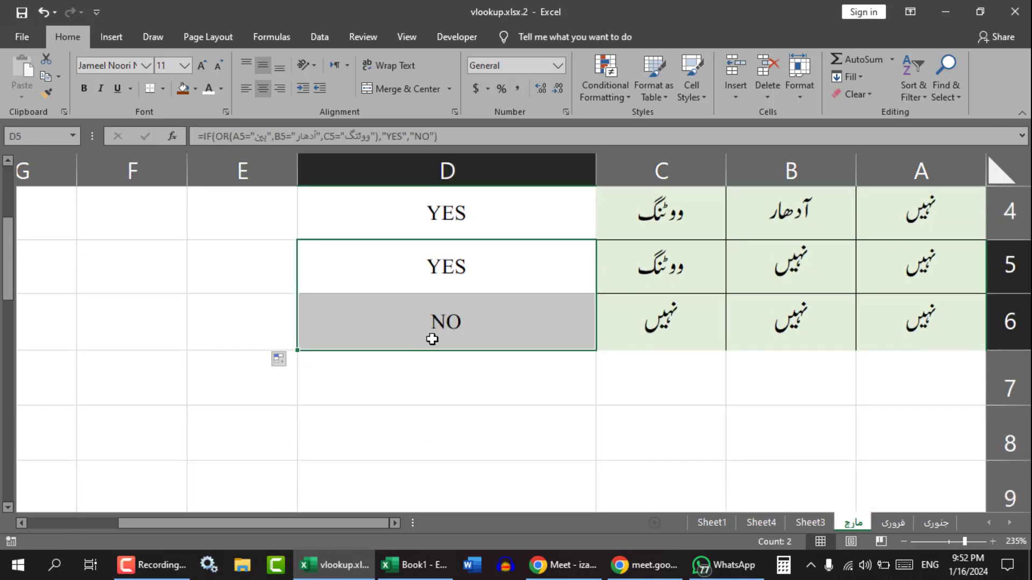
pyautogui.click(439, 329)
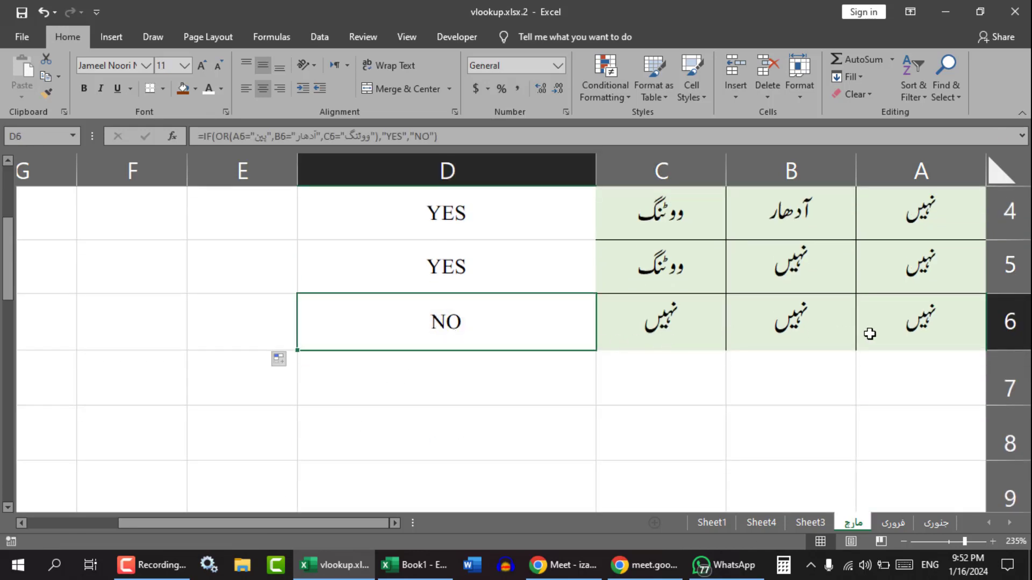
pyautogui.moveTo(901, 324); pyautogui.dragTo(653, 325)
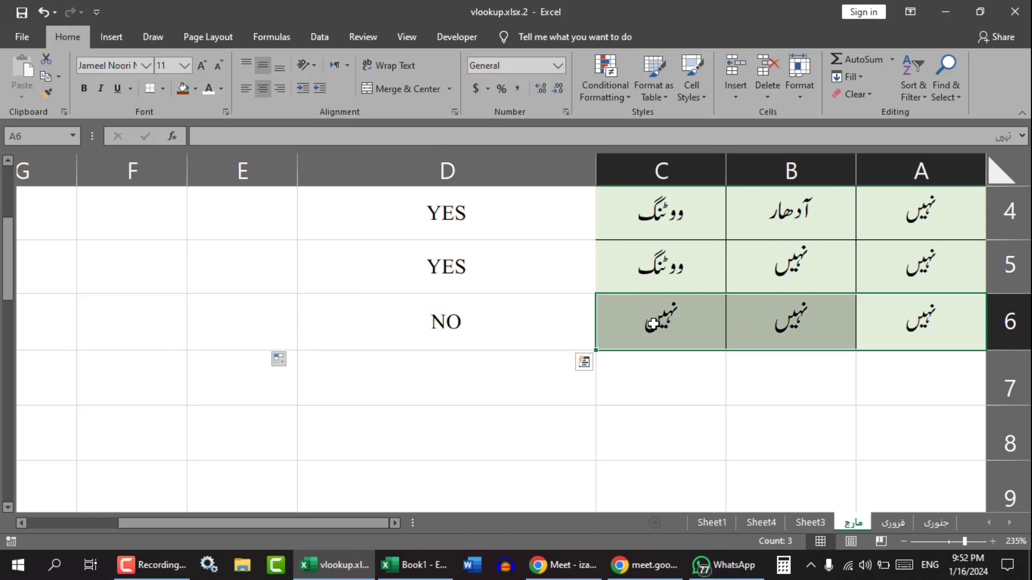
pyautogui.scroll(1, 559, 365)
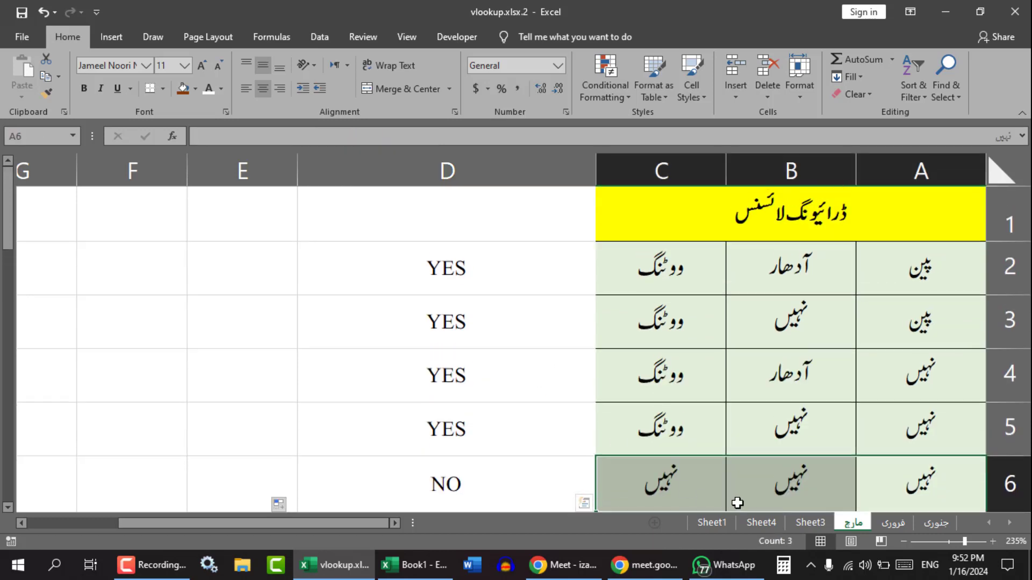
# Review the IF+OR and NESDED IF rows of the summary table on Sheet1.
pyautogui.click(704, 526)
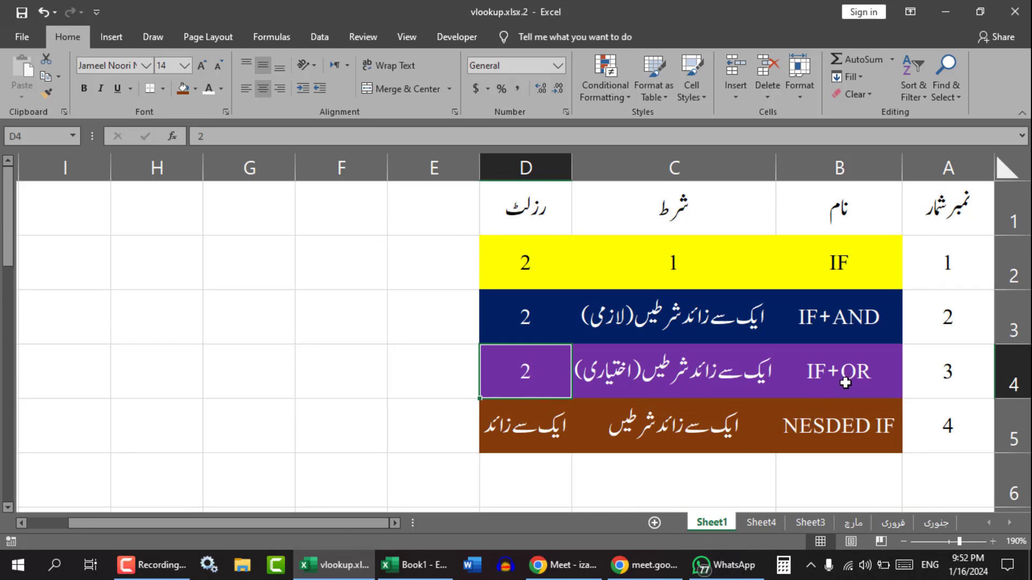
pyautogui.click(794, 394)
pyautogui.click(698, 389)
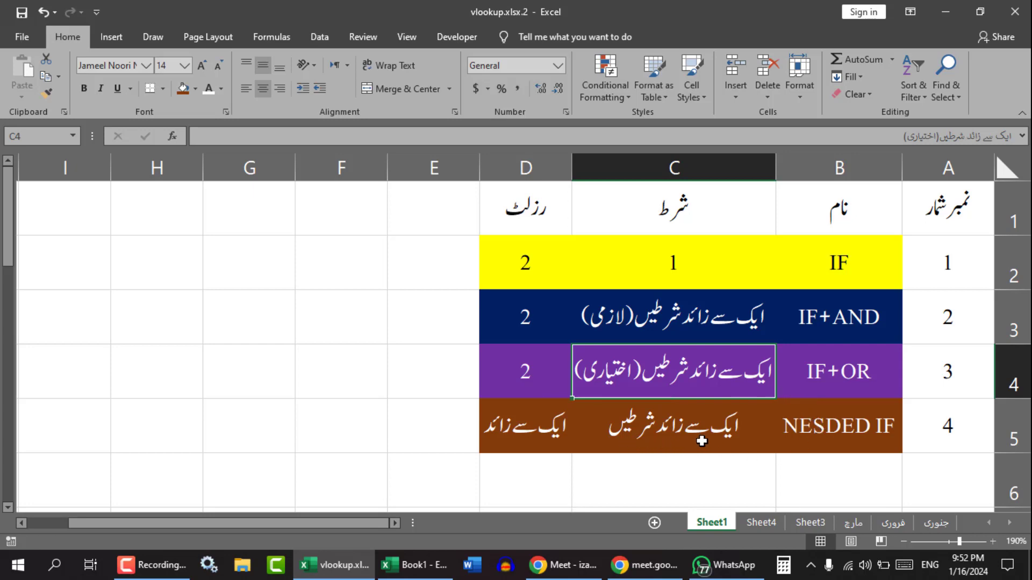
pyautogui.click(622, 433)
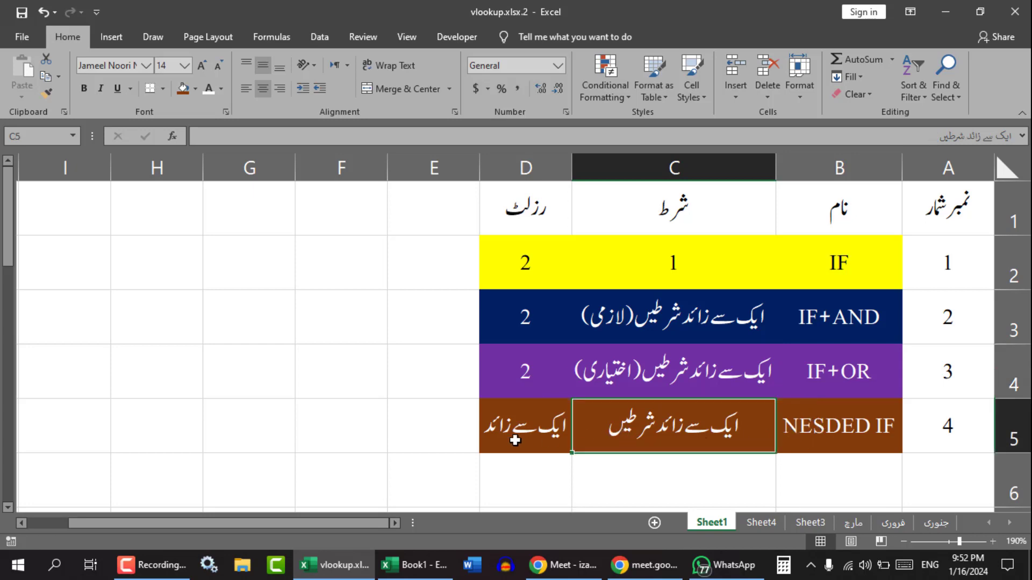
pyautogui.click(516, 438)
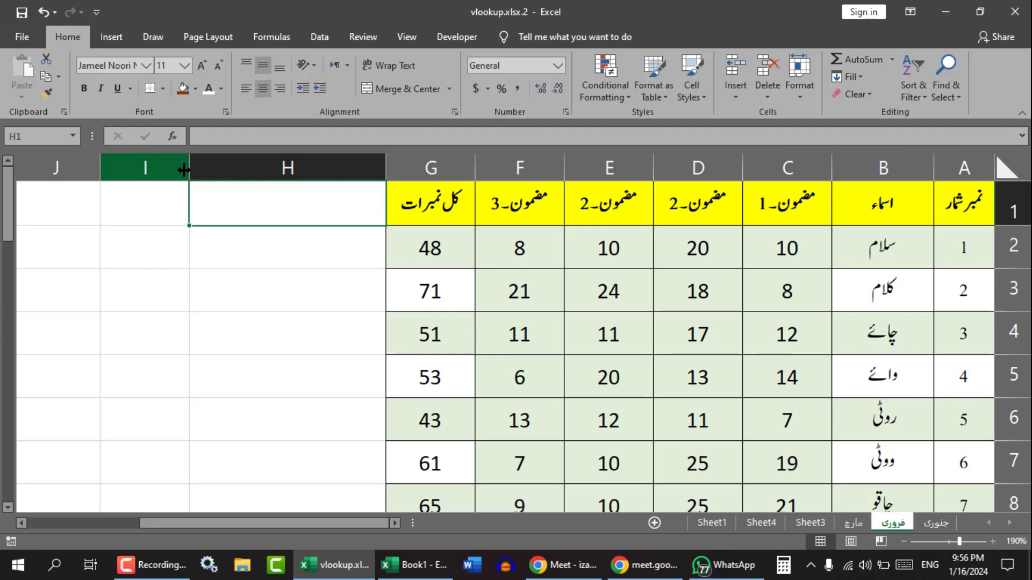
# Widen column H beside the total marks on the فروری sheet and select cell H2.
pyautogui.moveTo(189, 168); pyautogui.dragTo(138, 166)
pyautogui.click(287, 261)
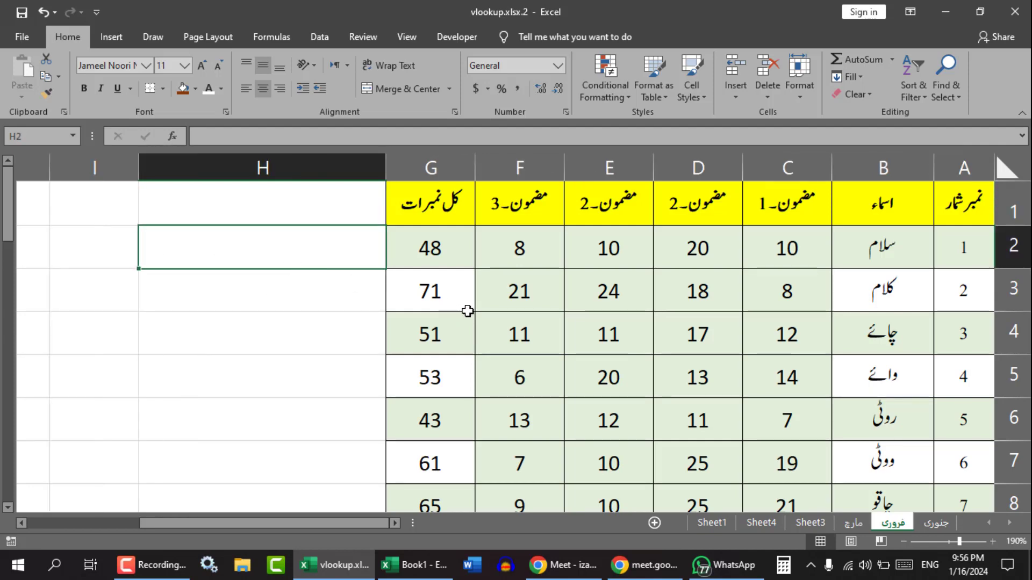
# Review the NESDED IF row's condition and result entries on Sheet1, and return to the مارچ sheet.
pyautogui.click(711, 522)
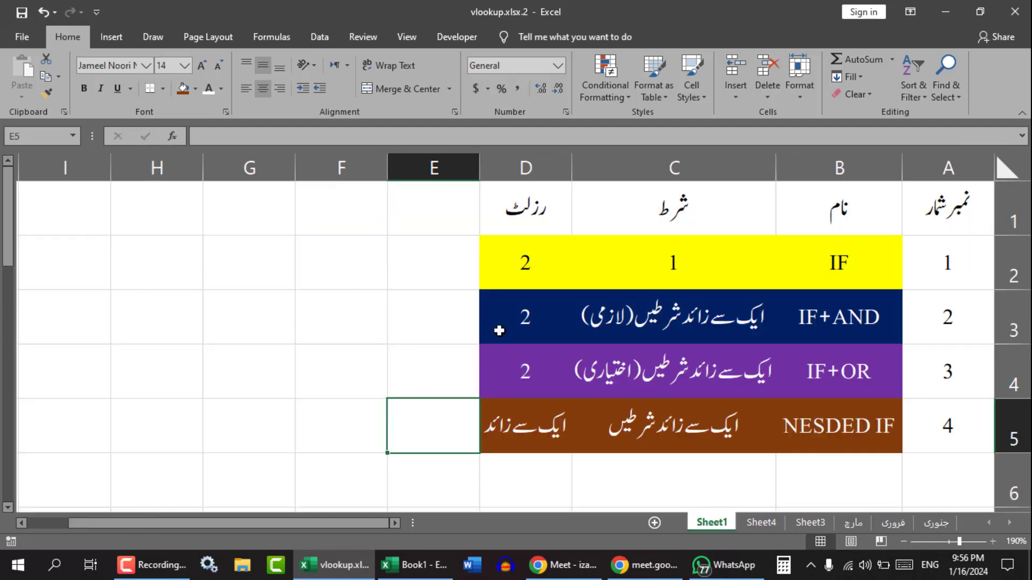
pyautogui.click(812, 439)
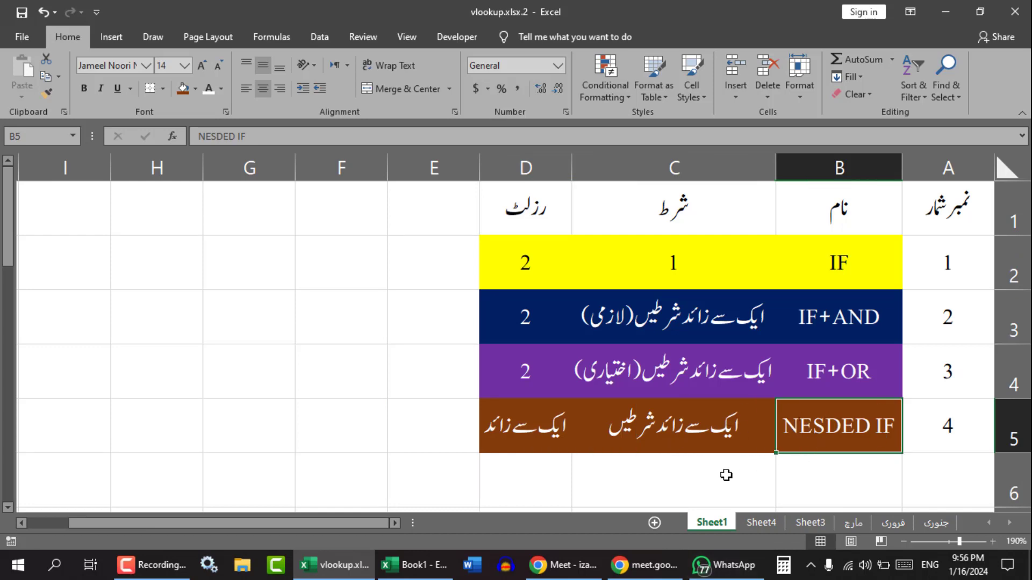
pyautogui.click(692, 439)
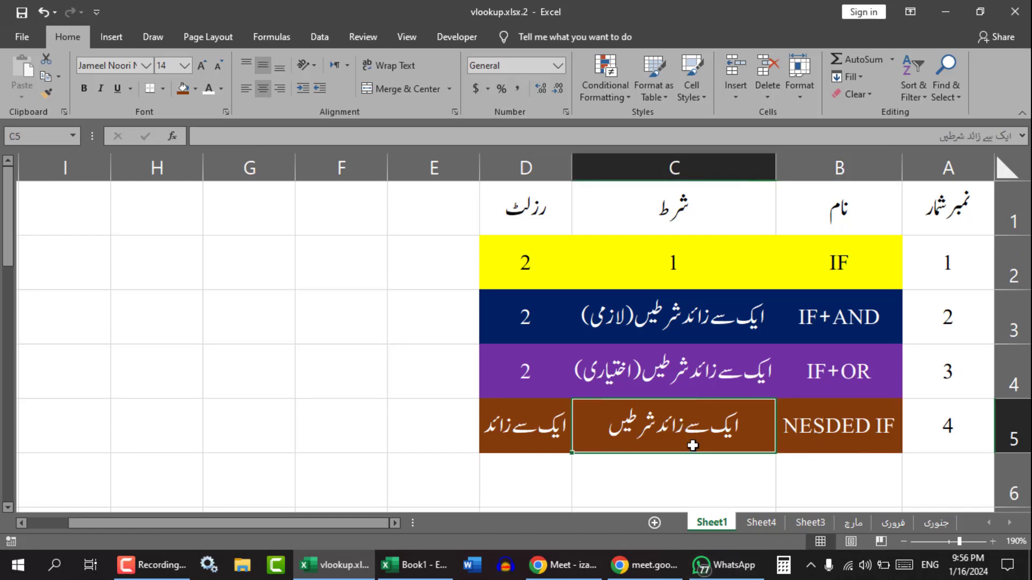
pyautogui.click(531, 440)
pyautogui.click(505, 200)
pyautogui.click(514, 436)
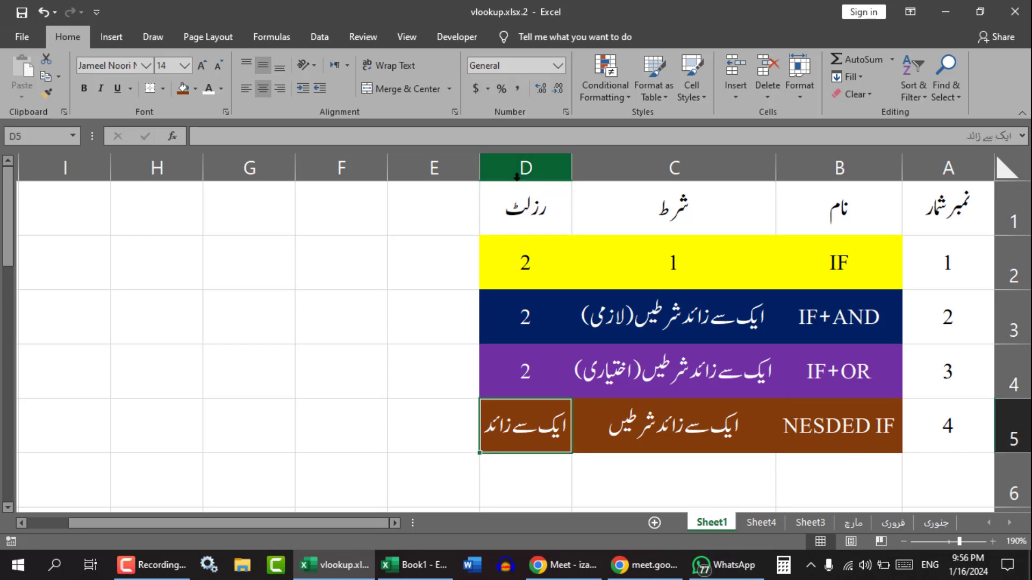
pyautogui.click(695, 436)
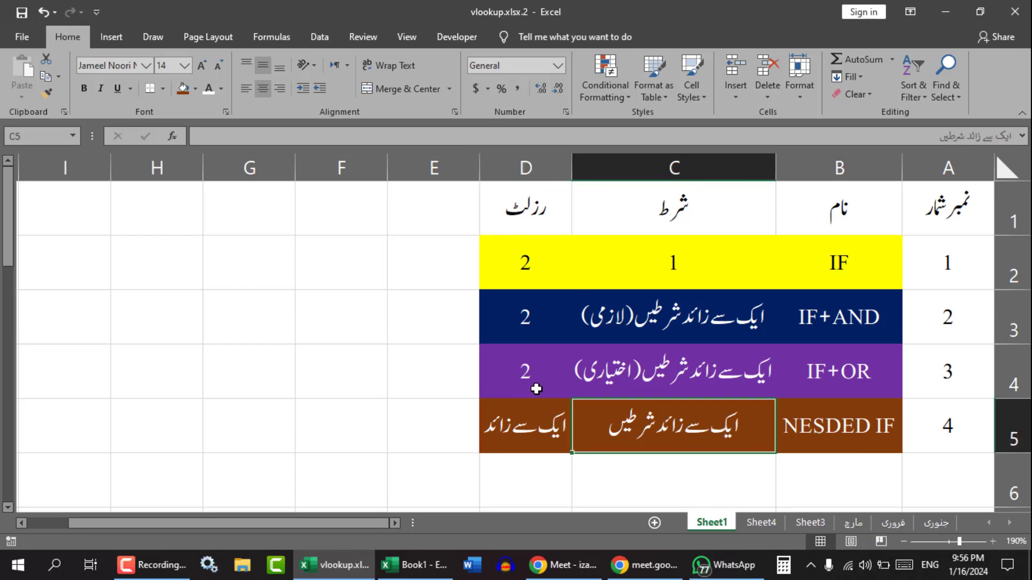
pyautogui.click(536, 414)
pyautogui.click(819, 527)
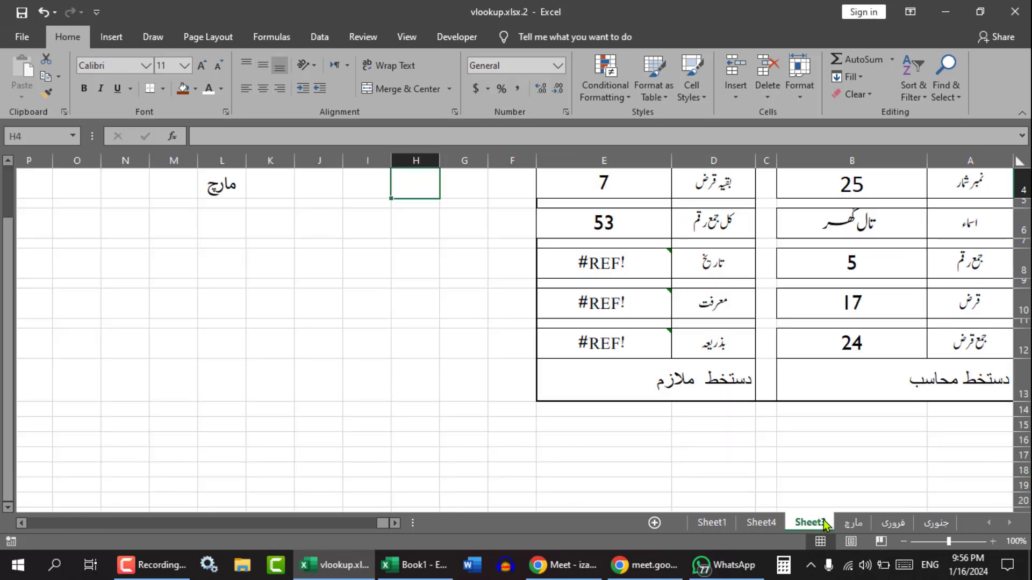
pyautogui.click(854, 523)
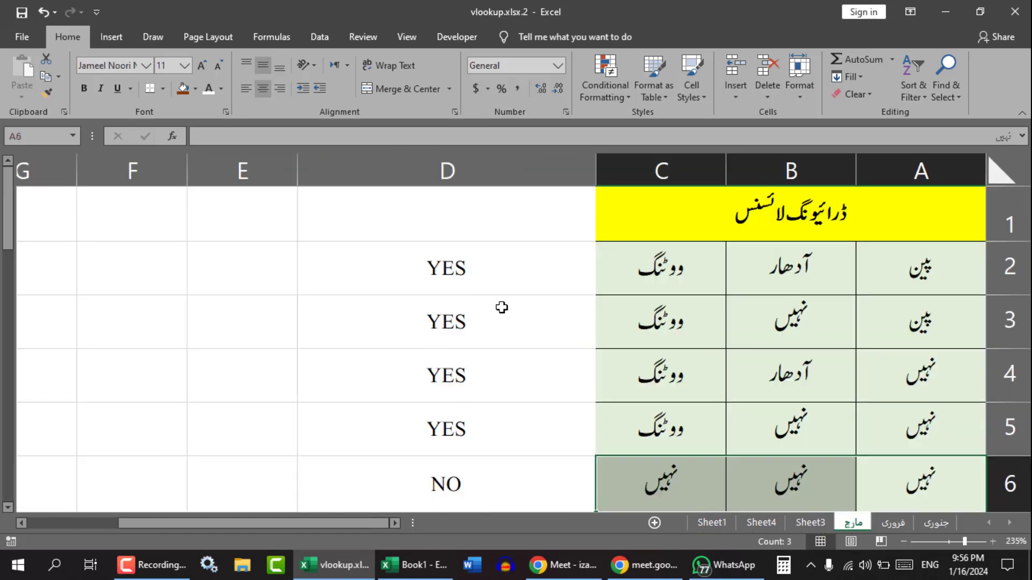
# Enter the grade label ممتاز in cell I2 of the فروری sheet.
pyautogui.click(893, 523)
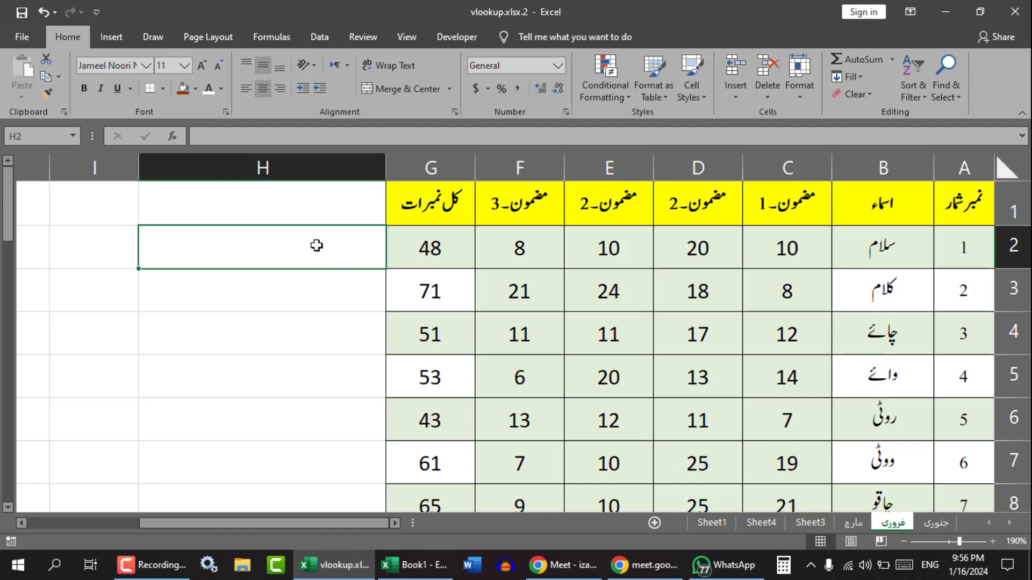
pyautogui.click(109, 244)
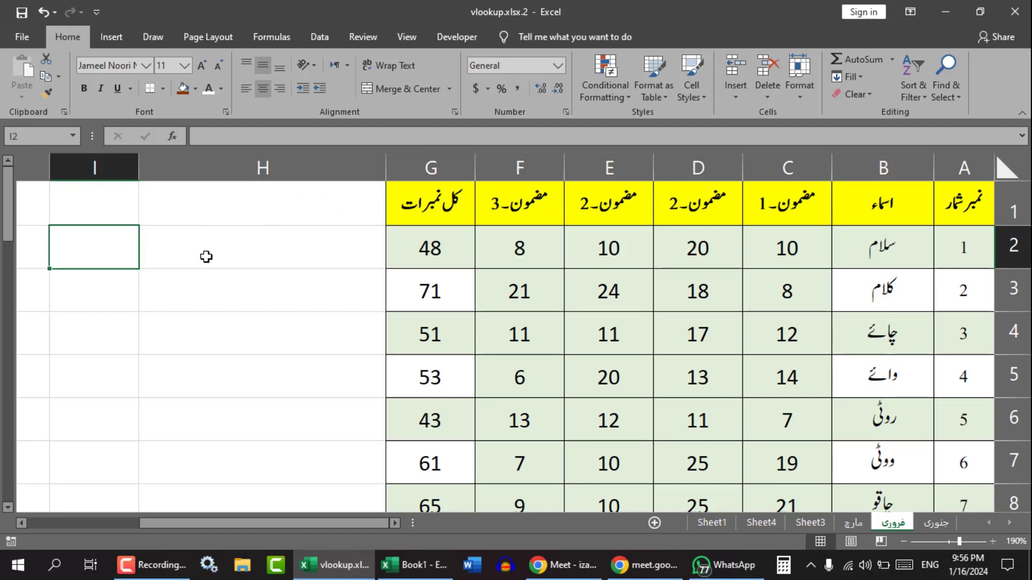
pyautogui.click(208, 256)
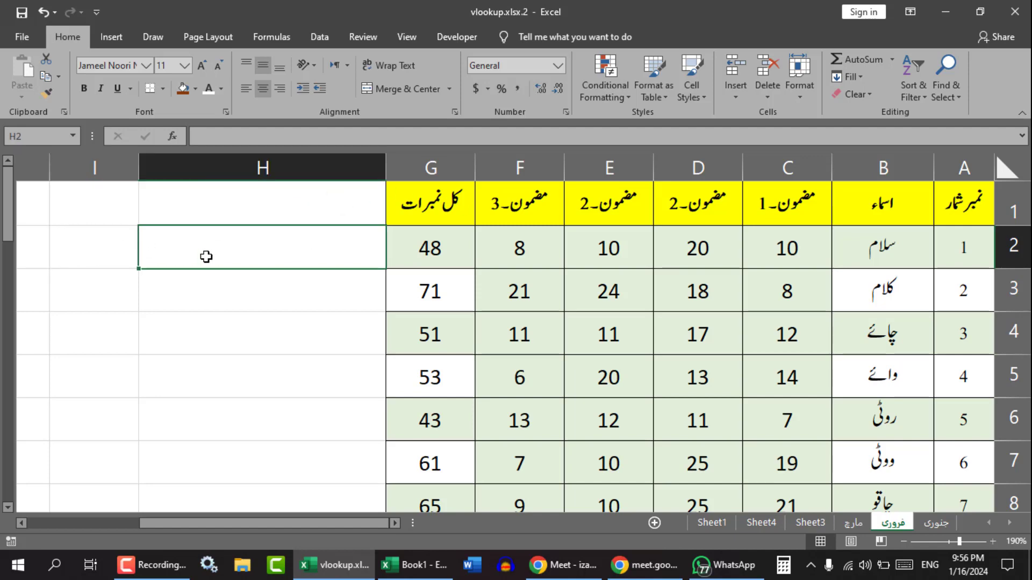
pyautogui.click(77, 263)
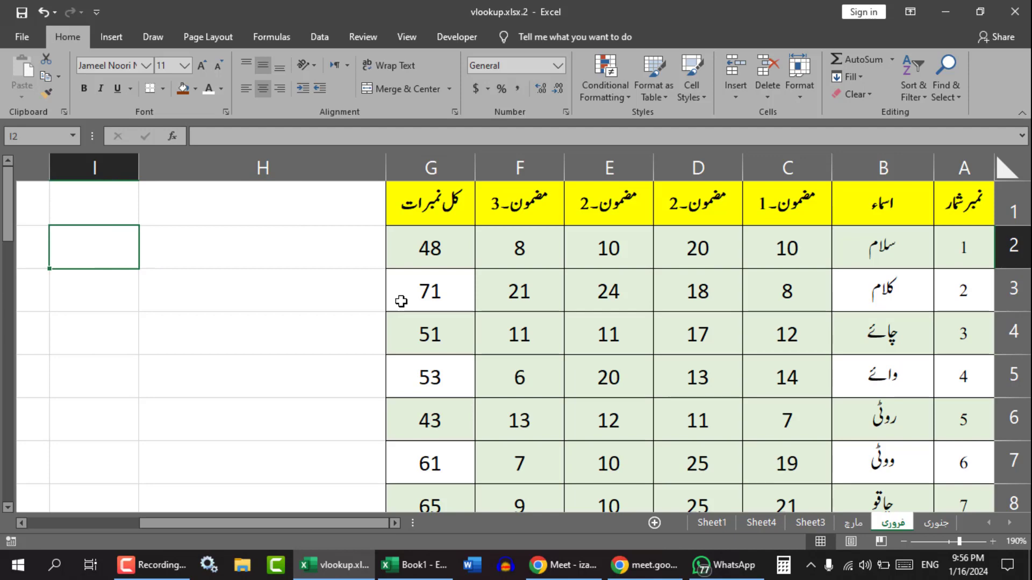
pyautogui.write('M')
pyautogui.press('BackSpace')
pyautogui.hotkey('alt', 'shift')
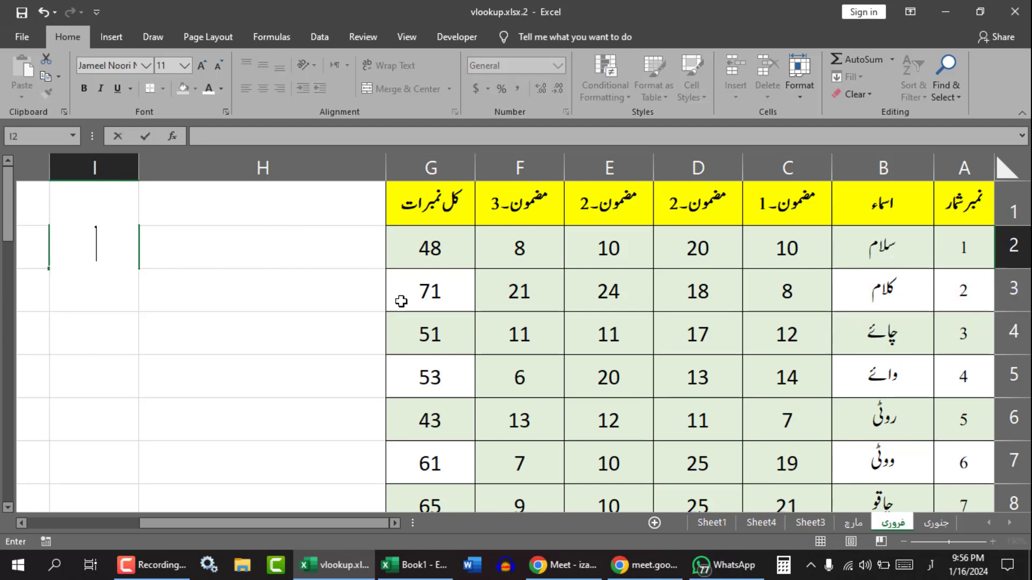
pyautogui.write('ممتاز')
pyautogui.press('Return')
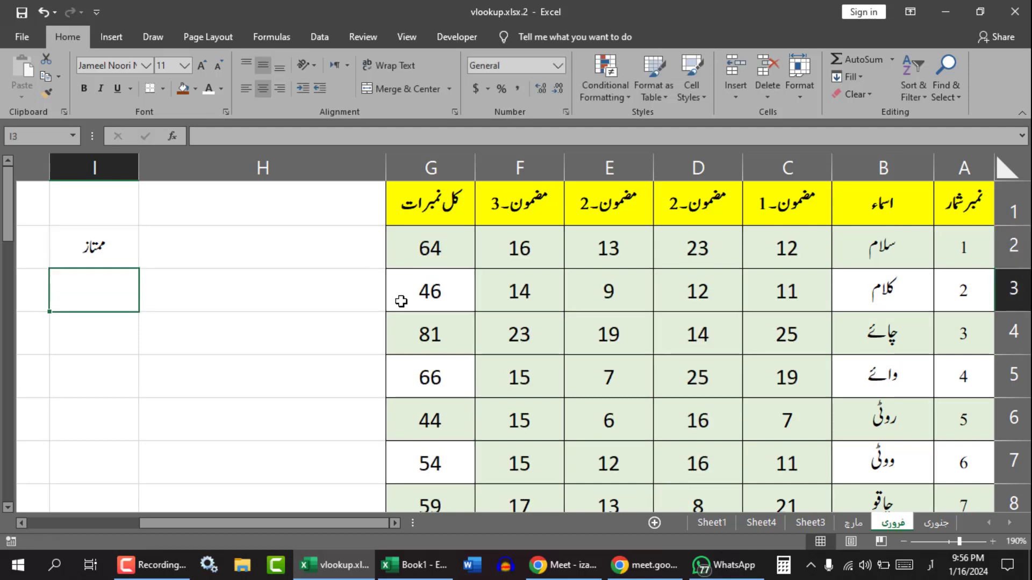
# List the grade labels اعلی, متوسط, ادنی and کمزور in cells I3 to I6.
pyautogui.write('اعلی')
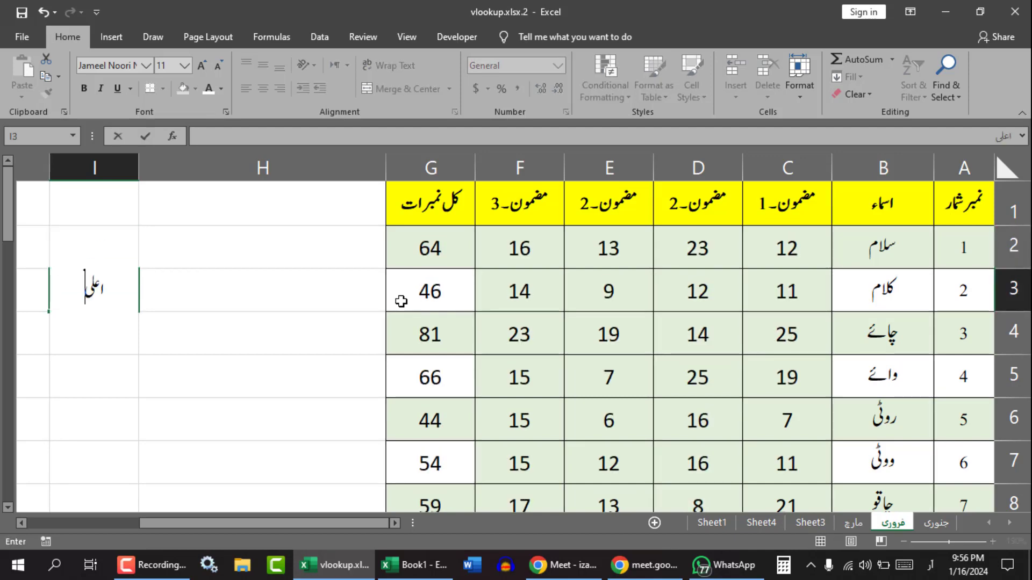
pyautogui.press('Return')
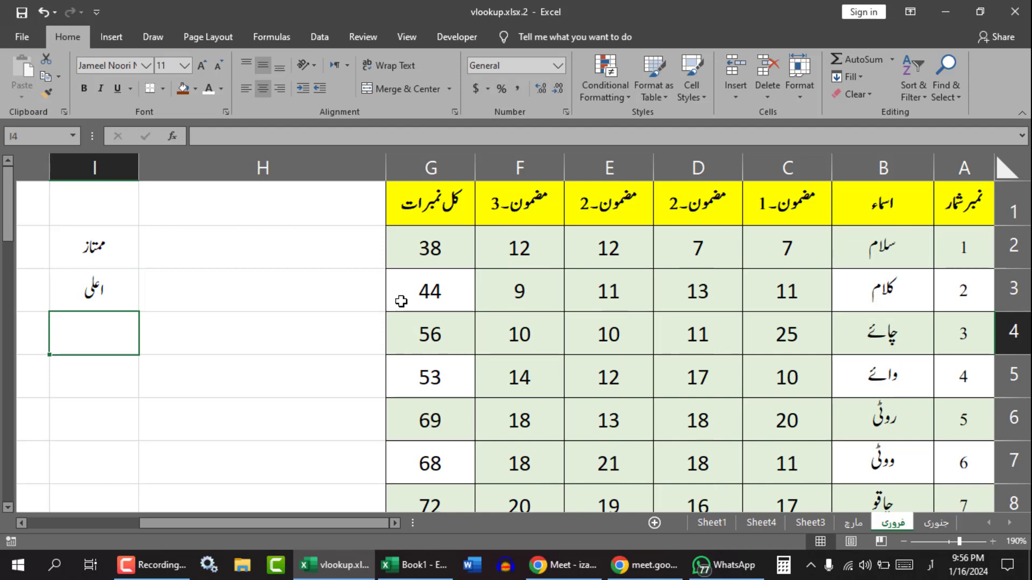
pyautogui.write('متوسط')
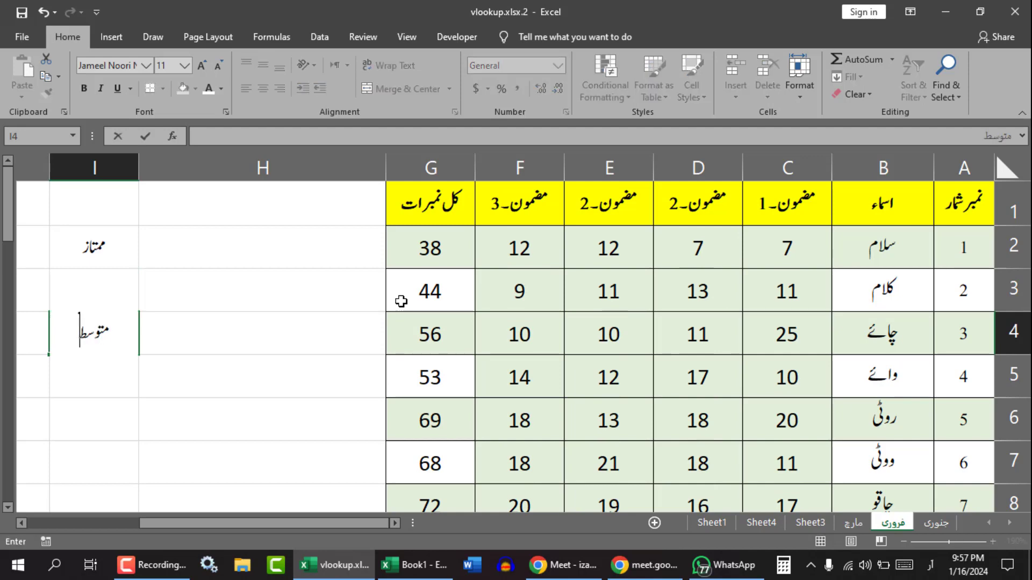
pyautogui.press('Return')
pyautogui.write('ادنی')
pyautogui.press('Return')
pyautogui.write('کم')
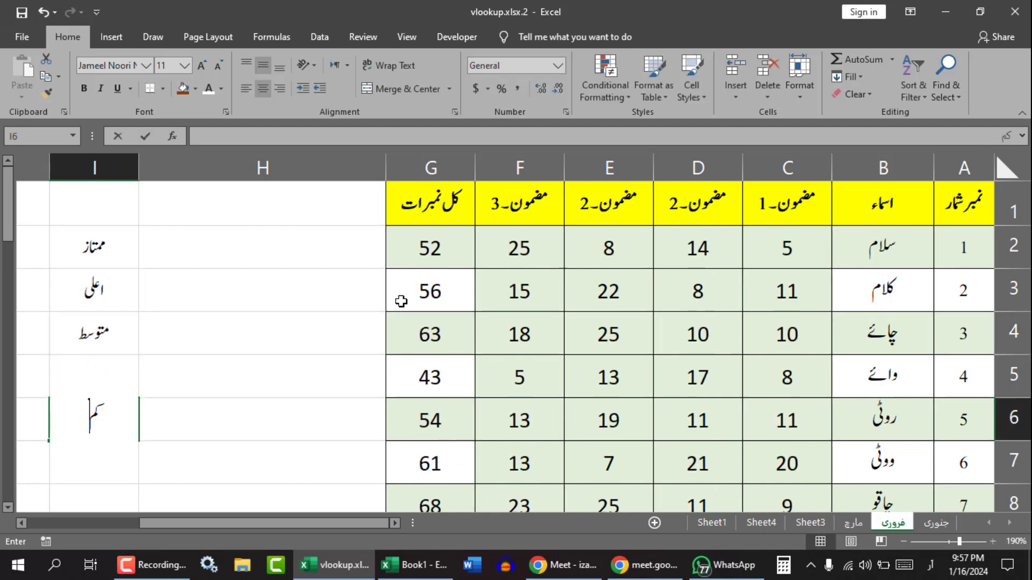
pyautogui.write('زور')
pyautogui.press('Return')
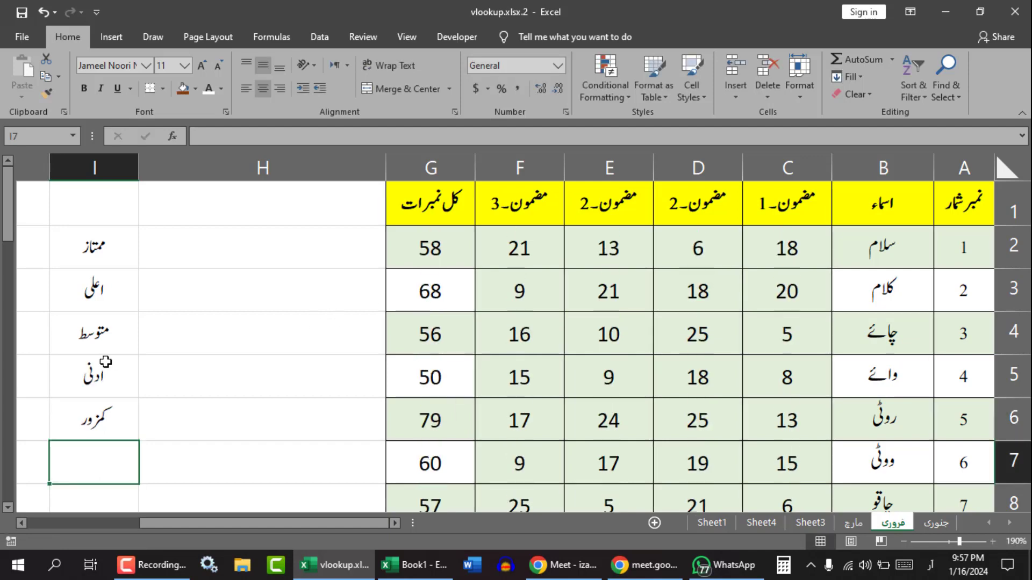
pyautogui.moveTo(78, 259); pyautogui.dragTo(121, 410)
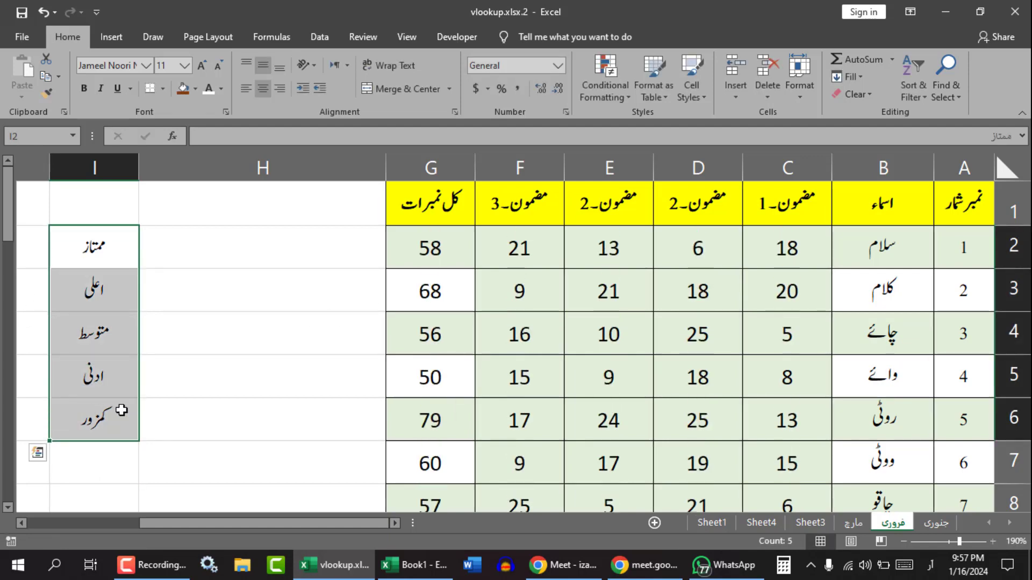
# Replace the random subject marks in C2:F31 with fixed values by pasting them over themselves as values.
pyautogui.moveTo(790, 258); pyautogui.dragTo(518, 374)
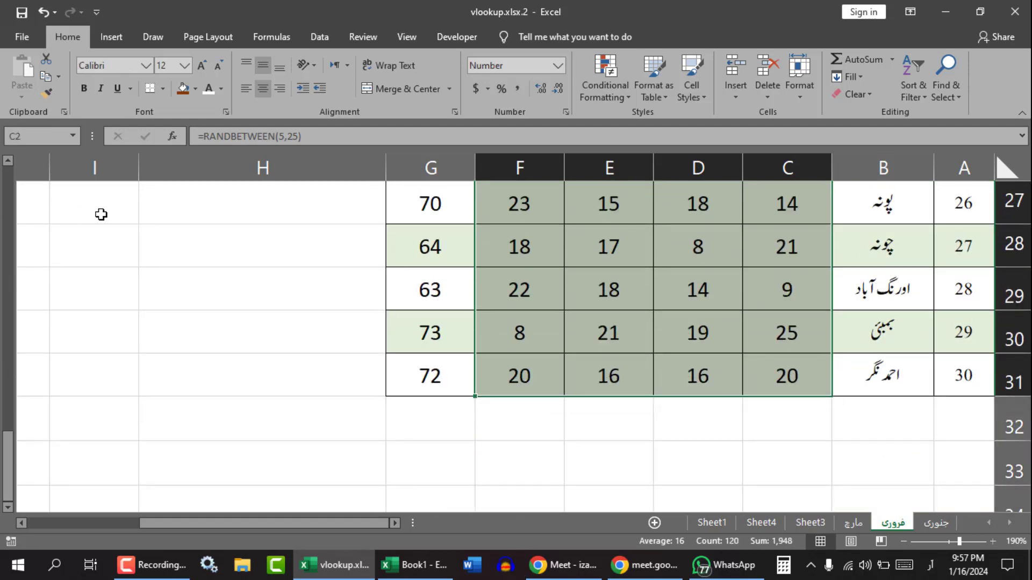
pyautogui.hotkey('ctrl', 'c')
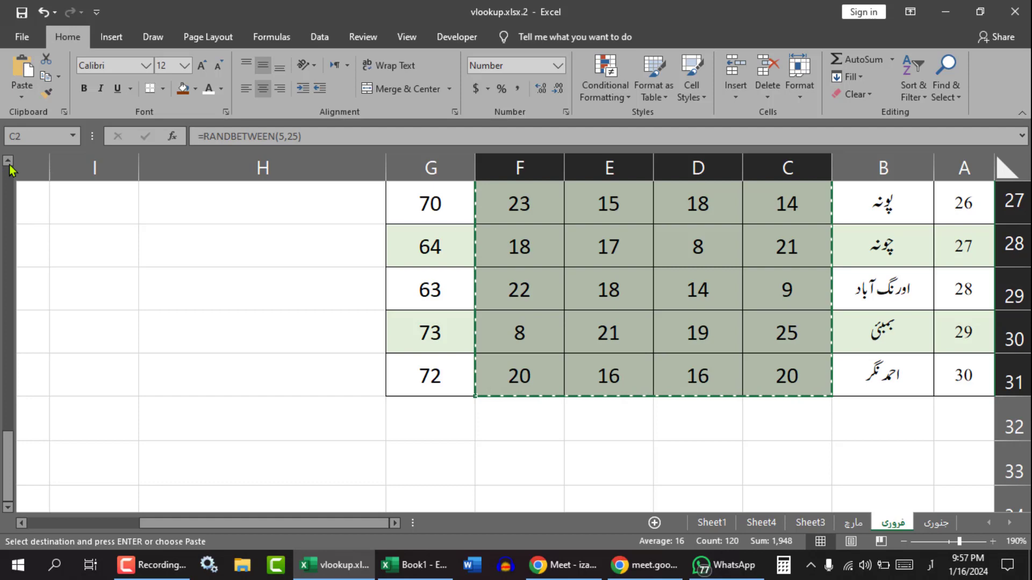
pyautogui.click(22, 91)
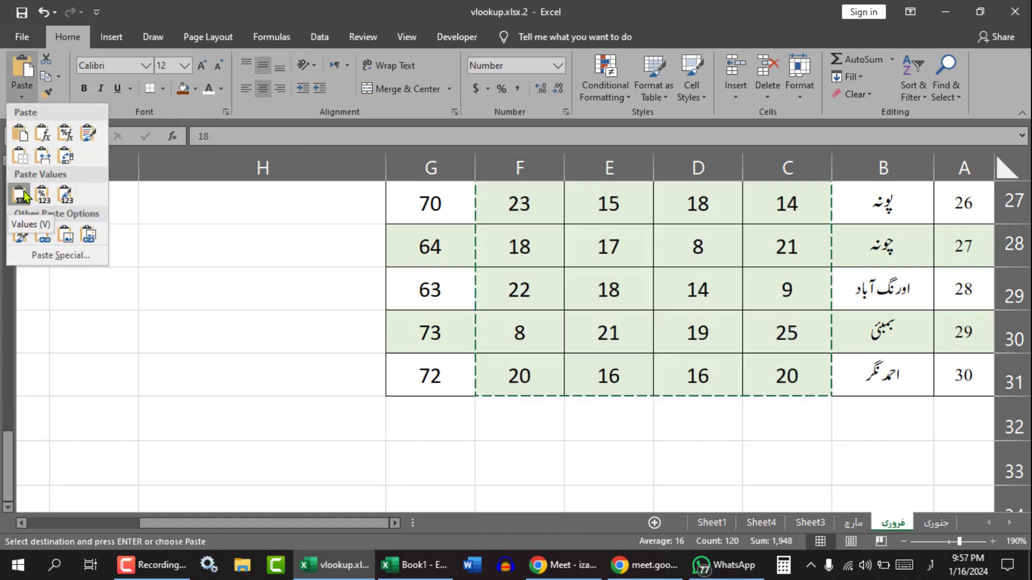
pyautogui.click(23, 196)
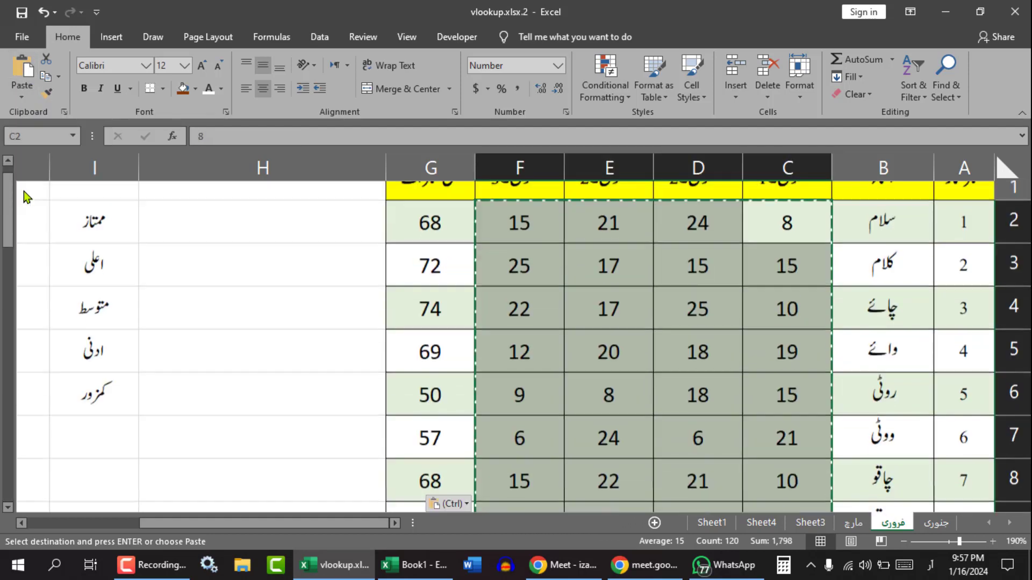
pyautogui.click(609, 320)
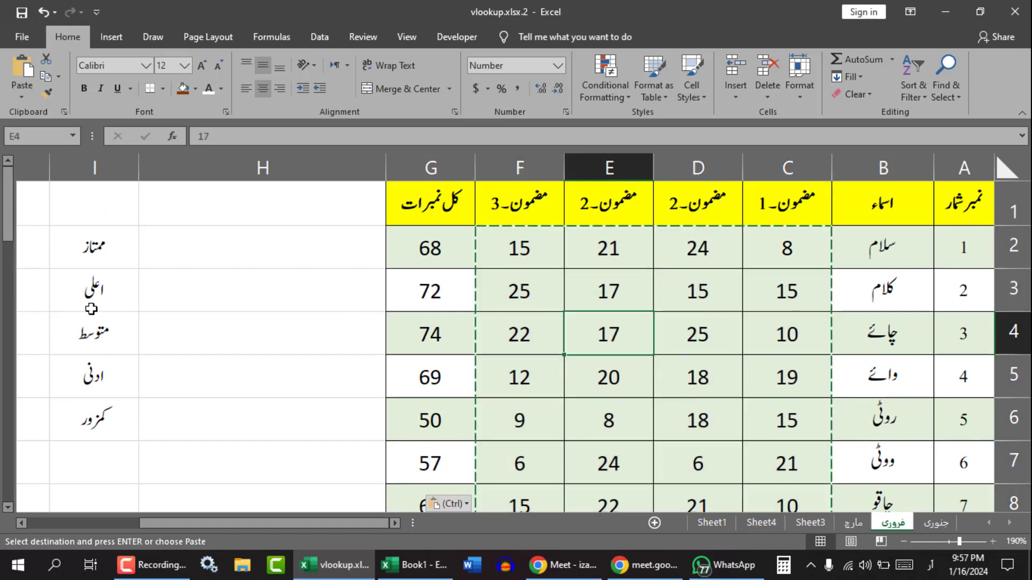
# Go through the five grade labels in I2:I6 one by one, and select the whole list.
pyautogui.click(92, 251)
pyautogui.click(92, 293)
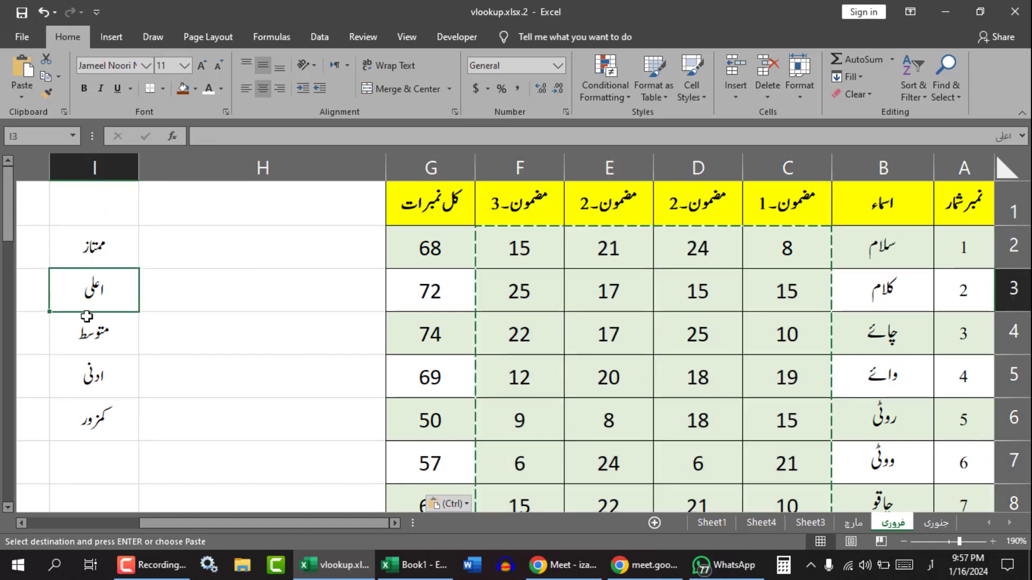
pyautogui.click(90, 335)
pyautogui.click(93, 374)
pyautogui.click(92, 416)
pyautogui.moveTo(102, 255); pyautogui.dragTo(87, 425)
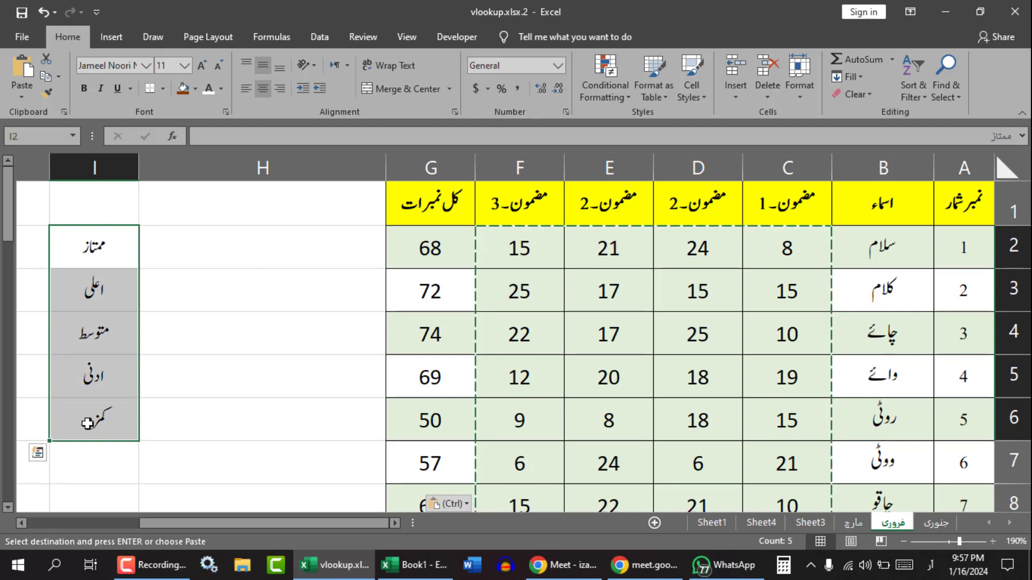
# Start an IF formula in H2 with the condition G2>=95 on the total marks.
pyautogui.click(279, 259)
pyautogui.press('Escape')
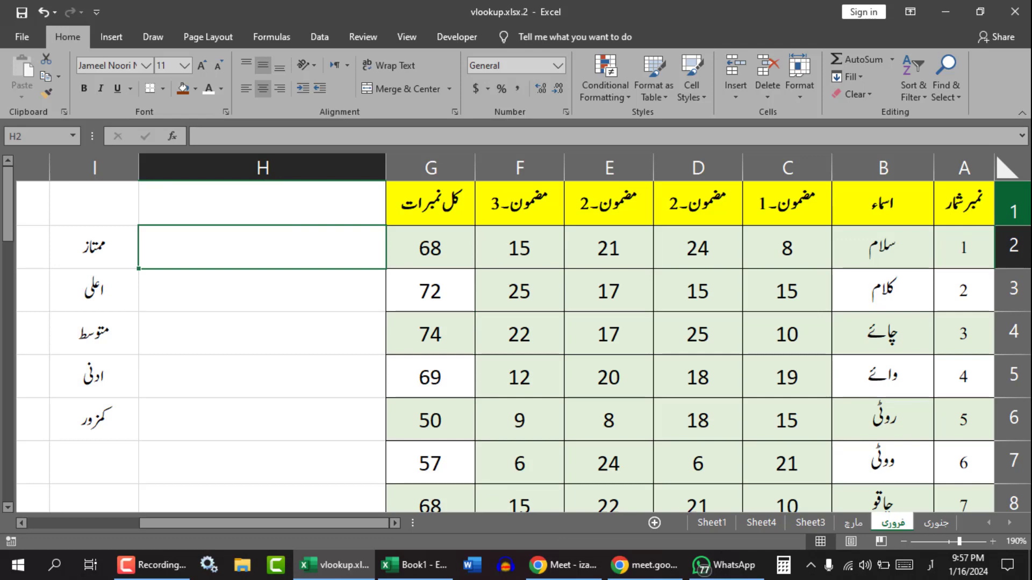
pyautogui.write('=')
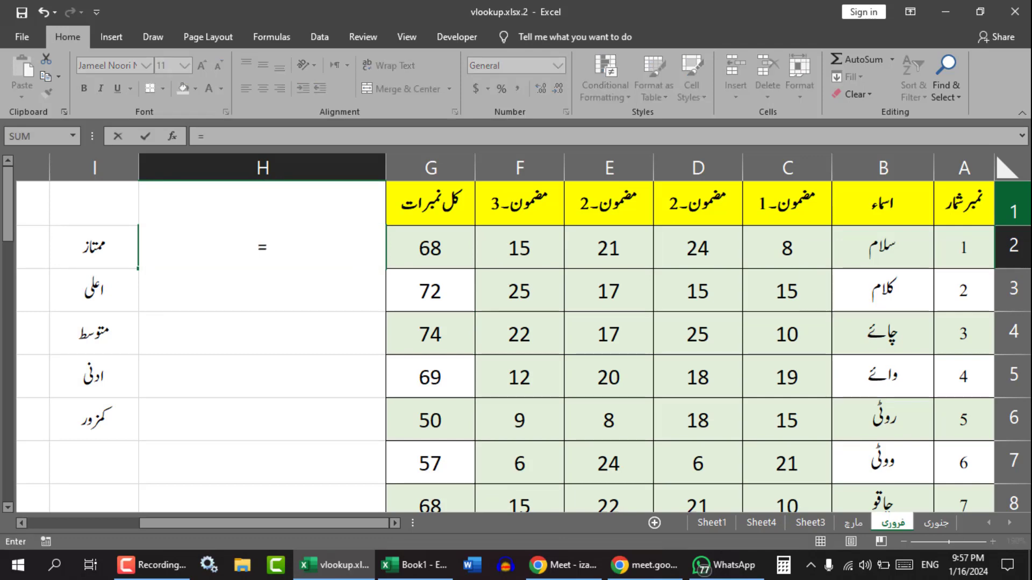
pyautogui.write('IF')
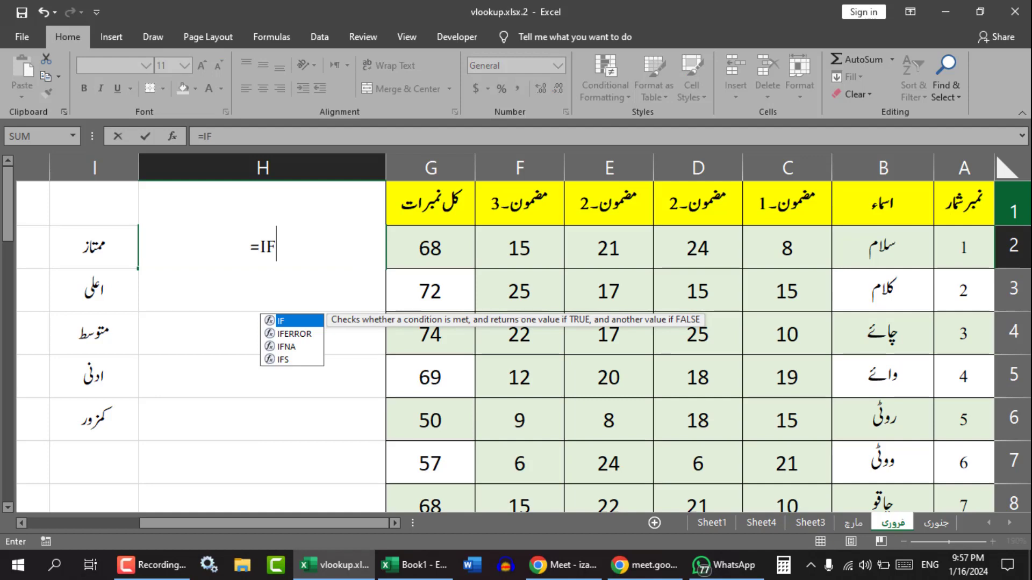
pyautogui.write('(')
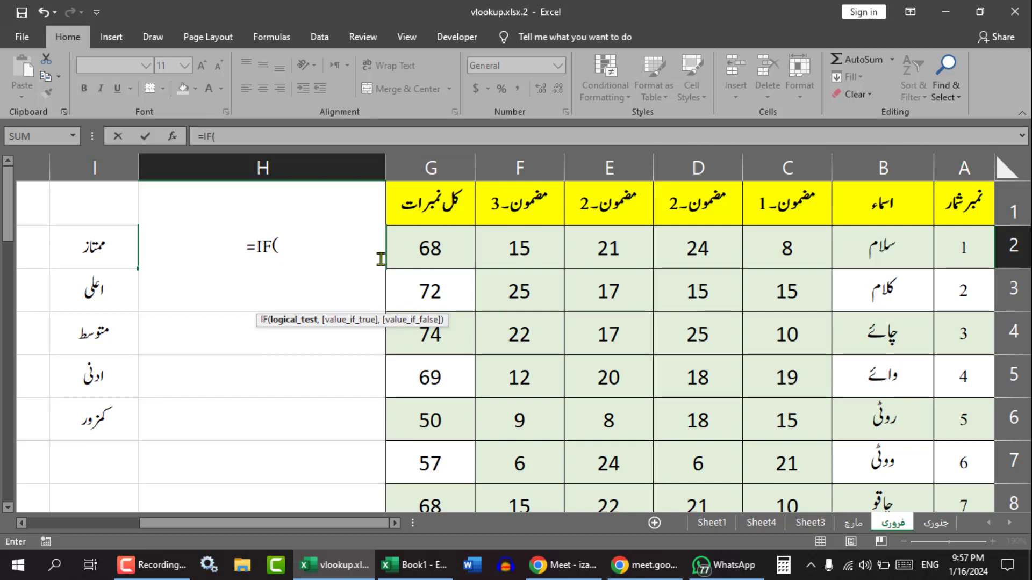
pyautogui.click(424, 249)
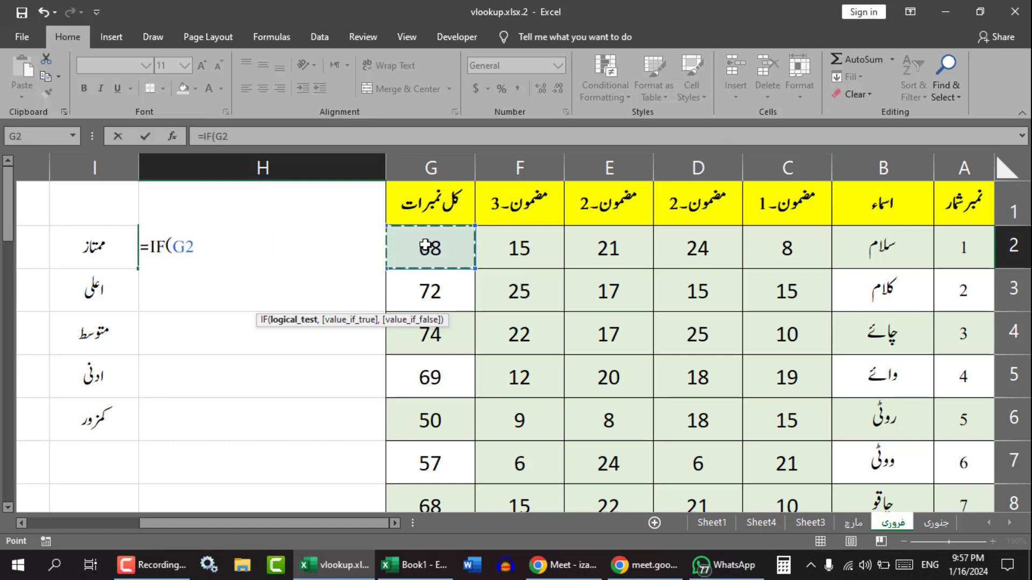
pyautogui.write('>')
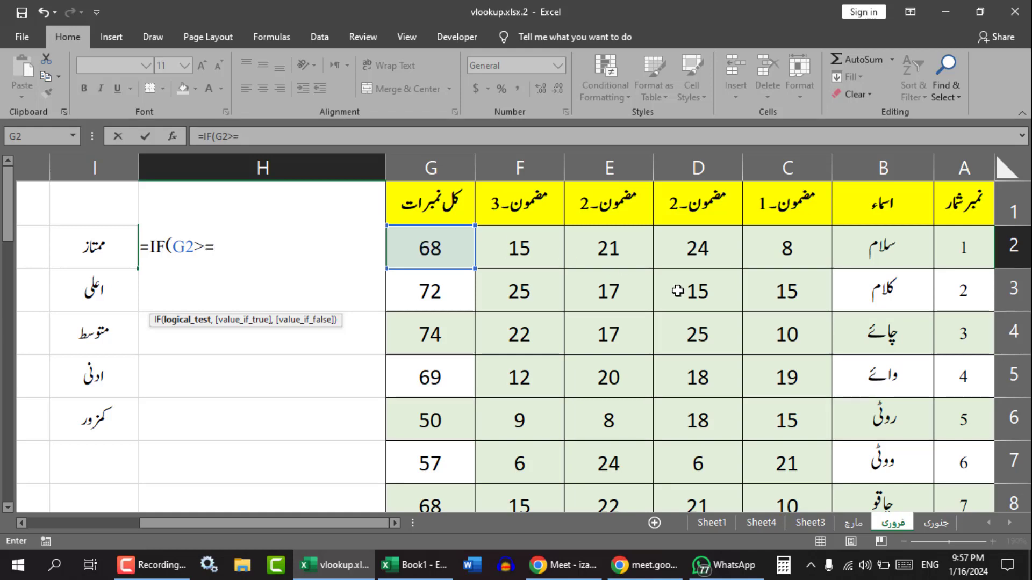
pyautogui.write('=95,')
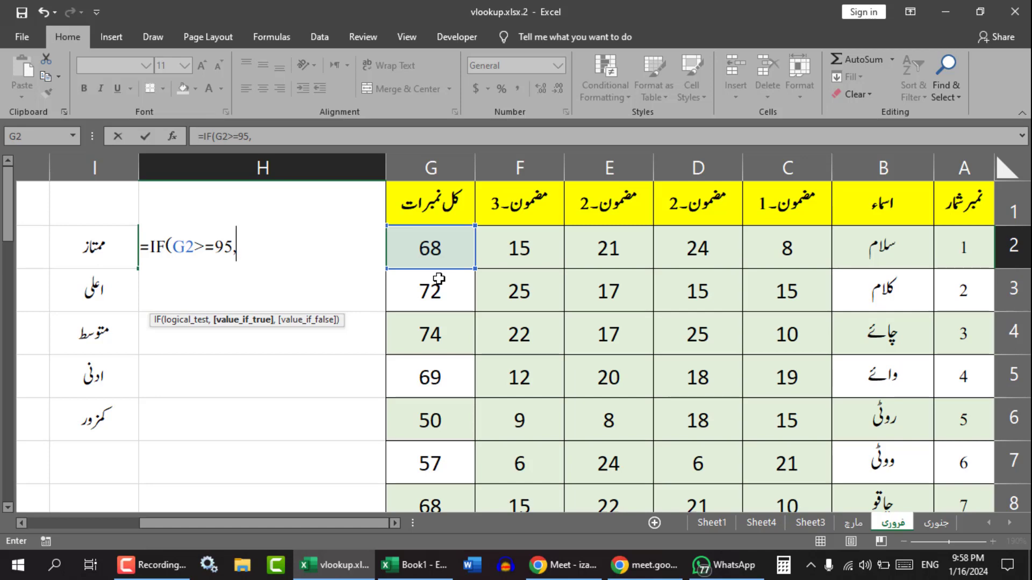
# Add "ممتاز" in quotation marks as the value the H2 formula returns when its condition is true.
pyautogui.hotkey('alt', 'shift')
pyautogui.hotkey('alt', 'shift')
pyautogui.hotkey('alt', 'shift')
pyautogui.write('ممتاز')
pyautogui.press('super+space')
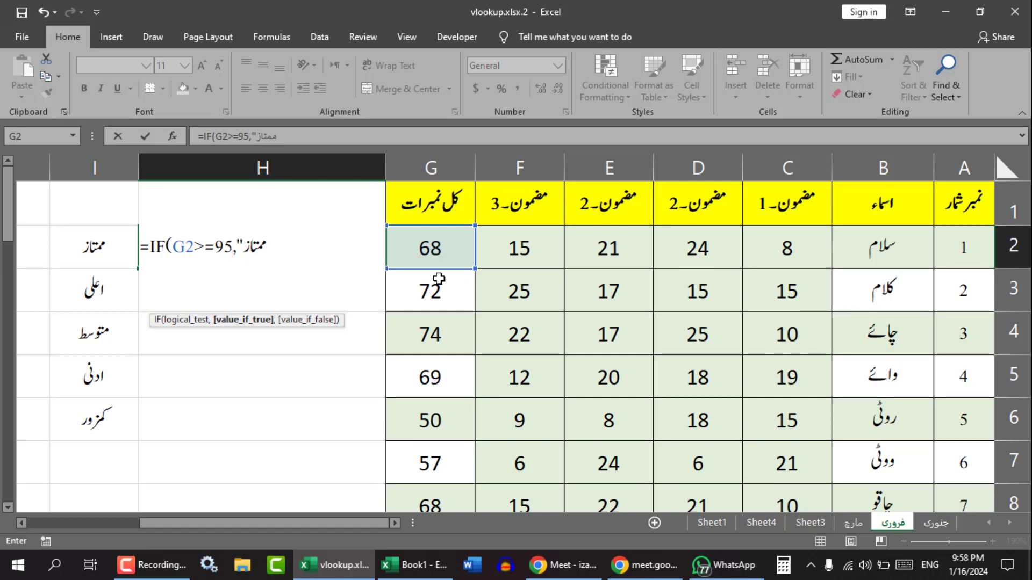
pyautogui.write('"')
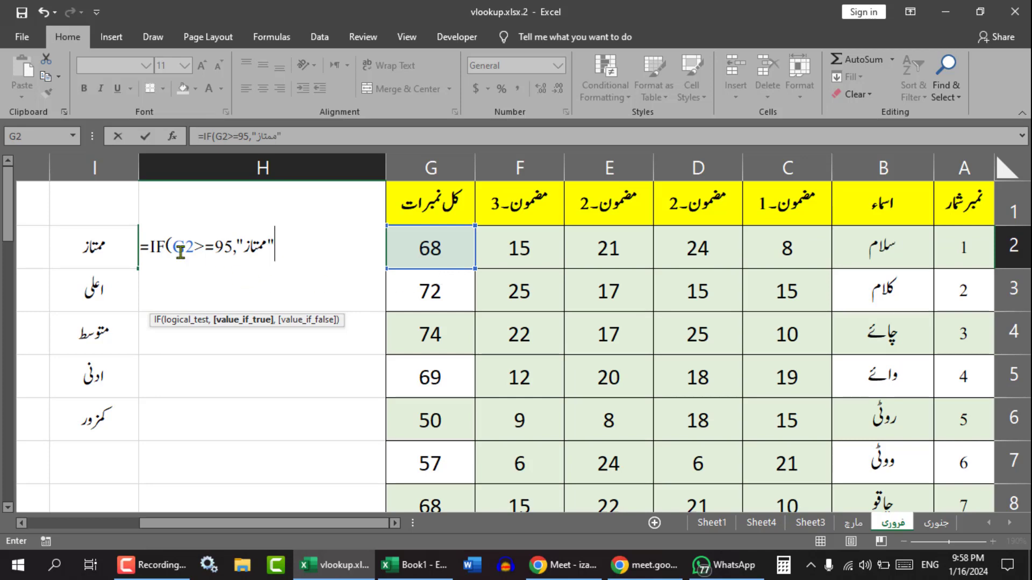
pyautogui.moveTo(169, 247); pyautogui.dragTo(268, 252)
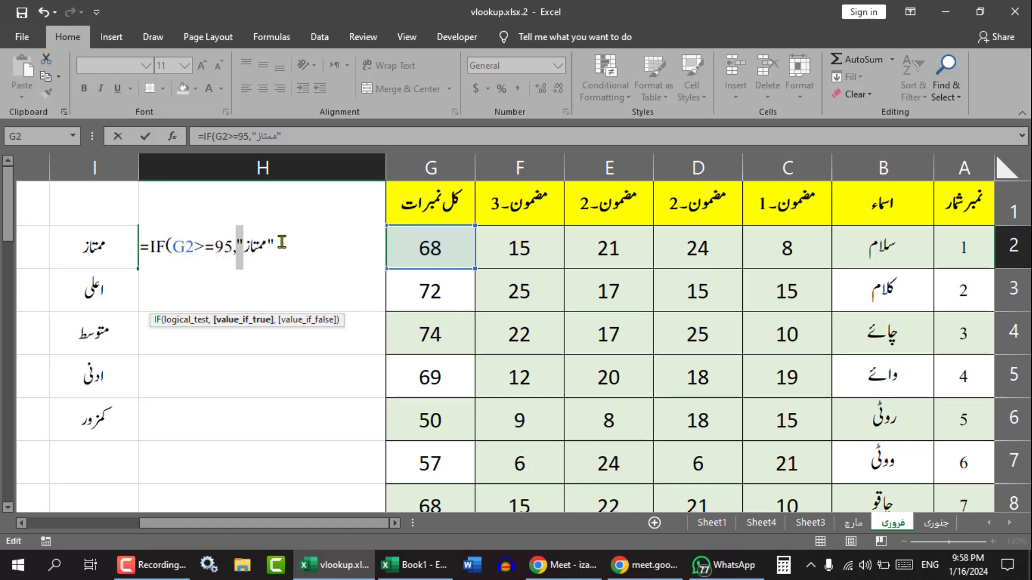
pyautogui.click(285, 244)
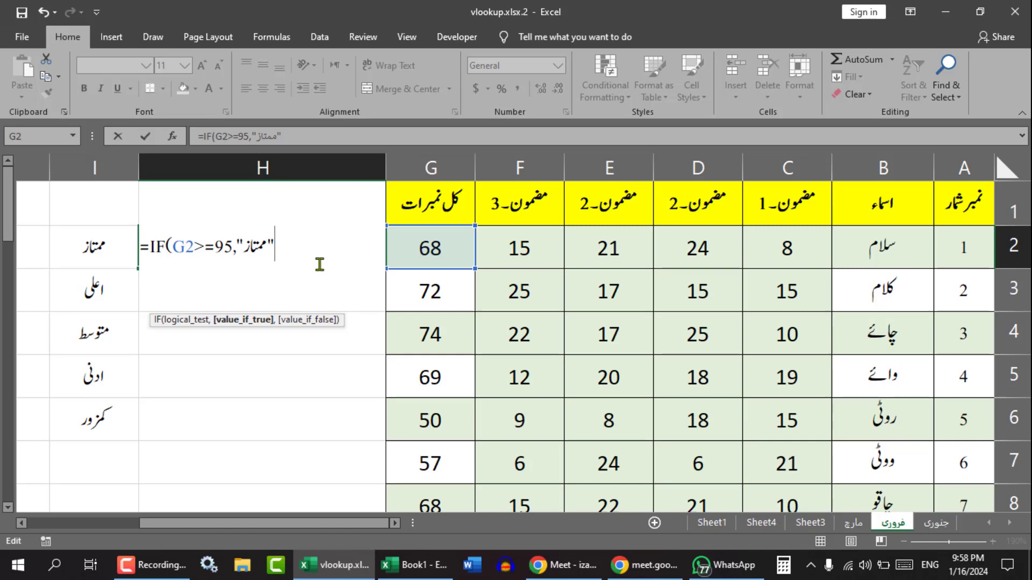
# Nest a second IF as the value if false in the H2 formula, with the condition G2>=80.
pyautogui.write(',')
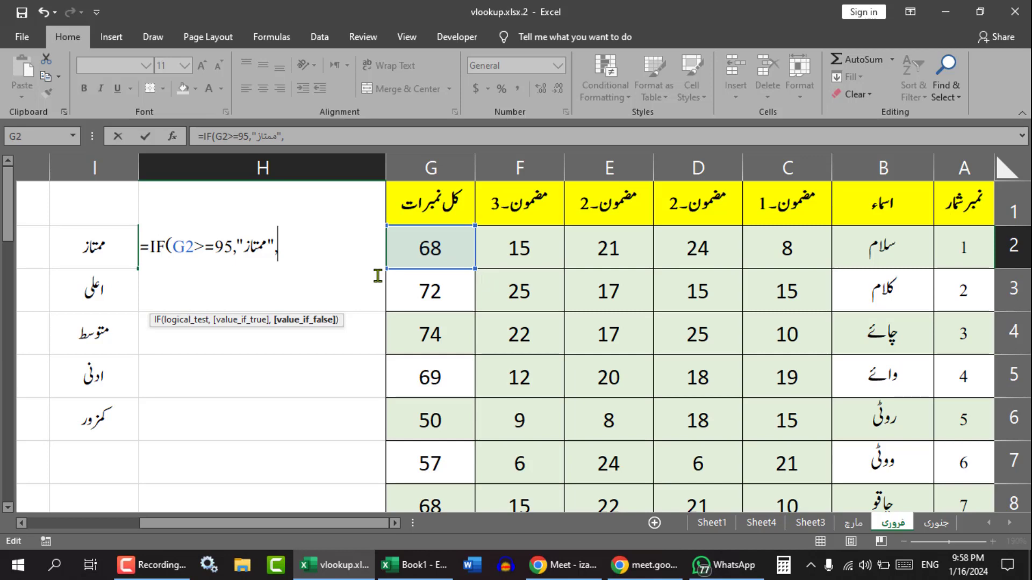
pyautogui.write('IF')
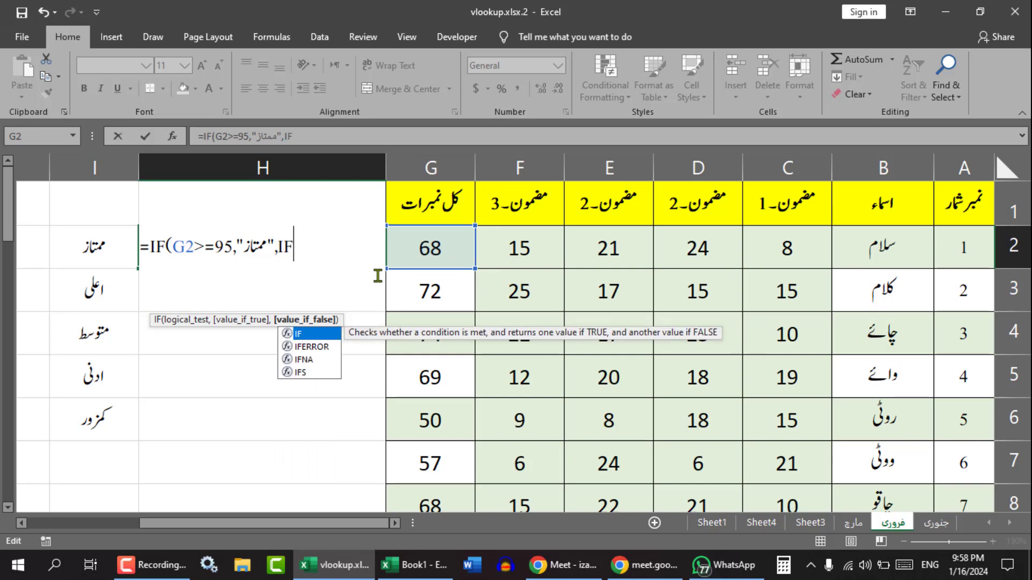
pyautogui.write('(')
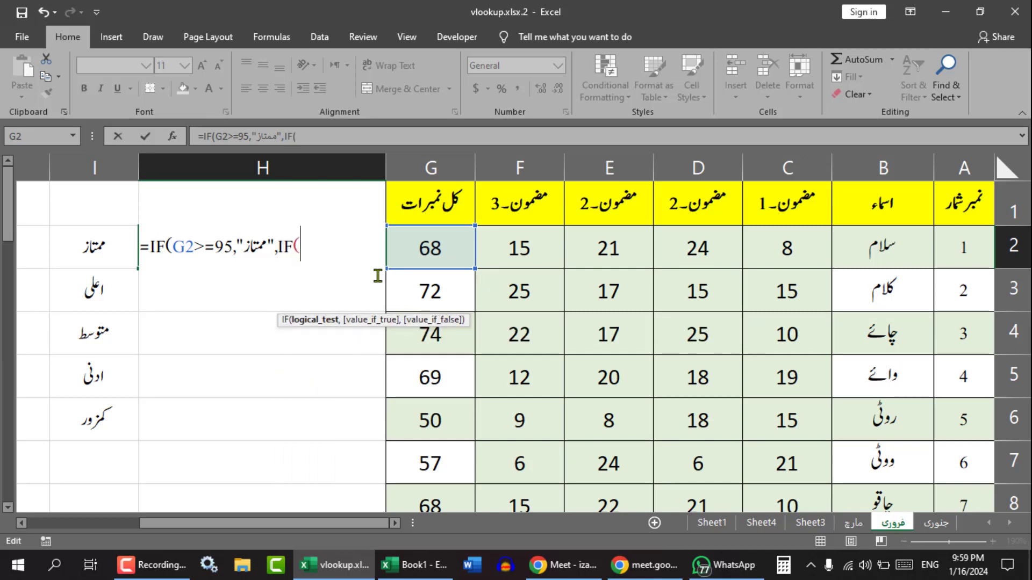
pyautogui.click(403, 246)
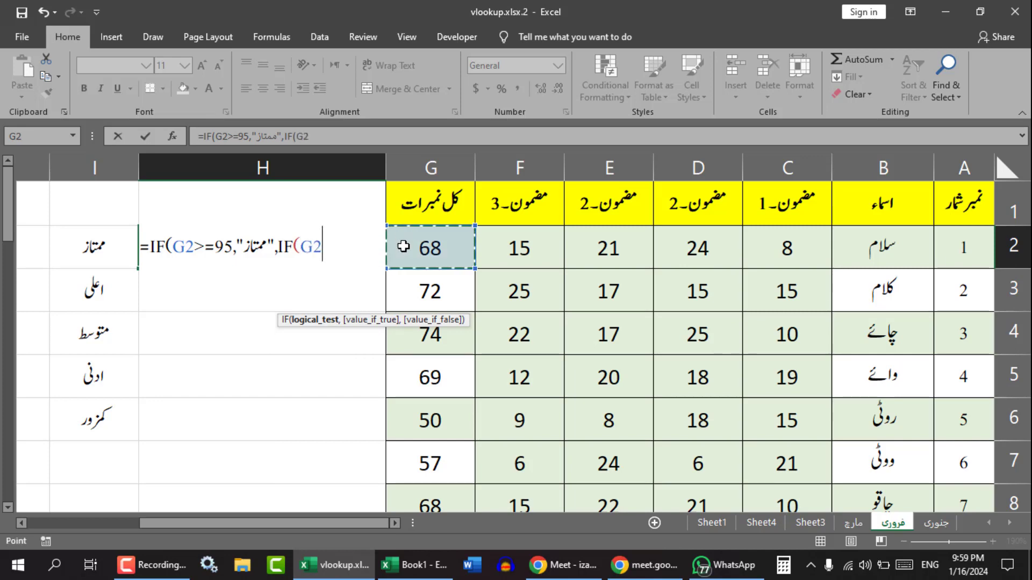
pyautogui.write('>')
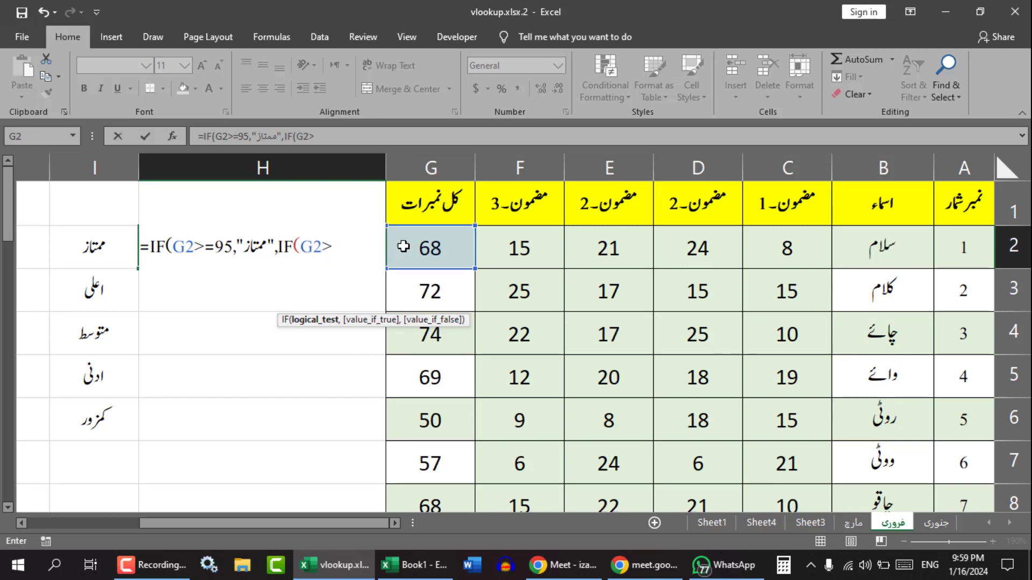
pyautogui.write('=90')
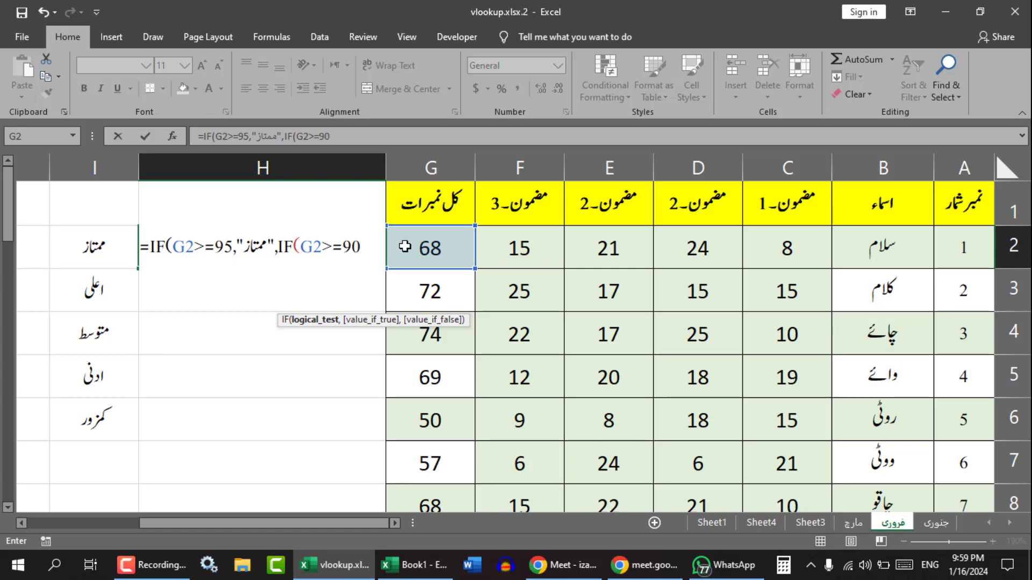
pyautogui.press('BackSpace')
pyautogui.press('BackSpace')
pyautogui.write('80,')
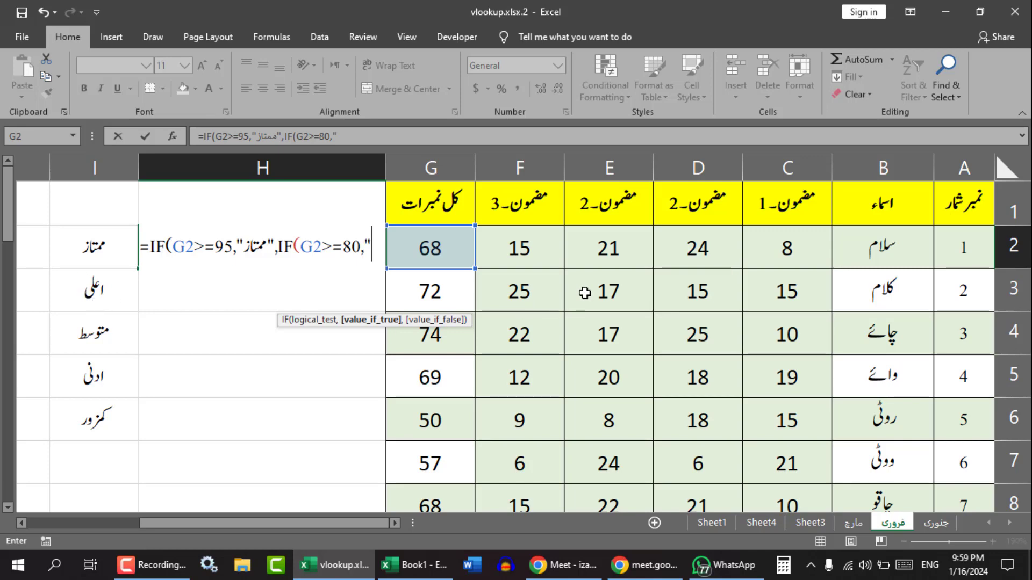
# Add "اعلی" in quotation marks as the value the second IF returns when its condition is true.
pyautogui.write('"')
pyautogui.click(370, 246)
pyautogui.click(373, 245)
pyautogui.hotkey('alt', 'shift')
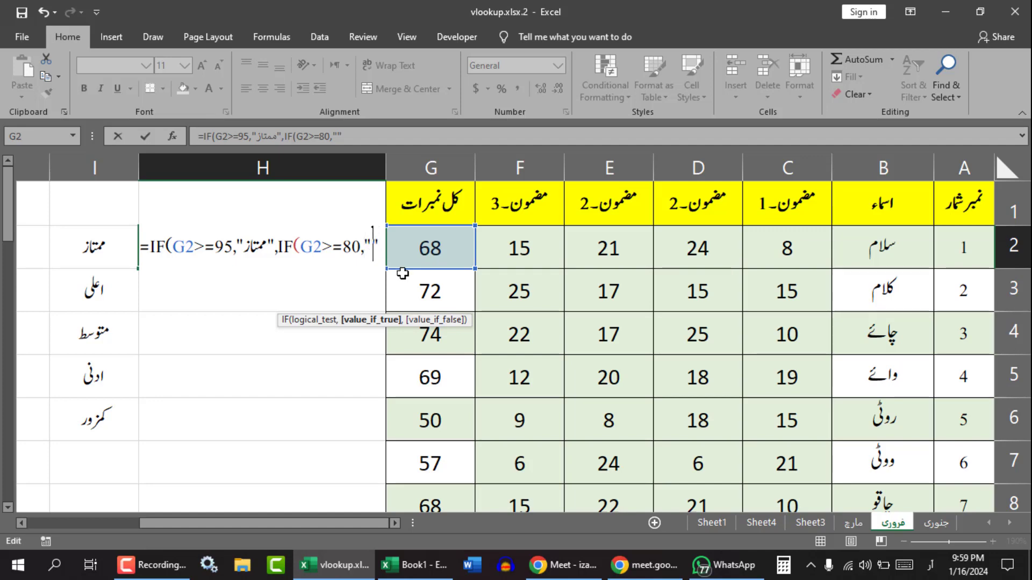
pyautogui.write('اعلی')
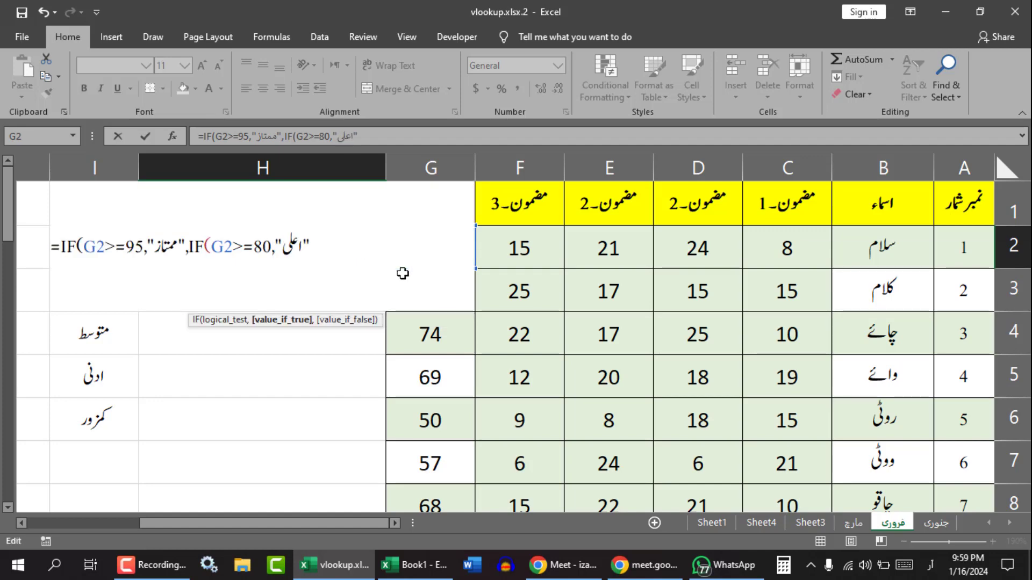
pyautogui.click(379, 276)
pyautogui.hotkey('alt', 'shift')
# Nest a third IF as the second IF's value if false, with the condition G2>=50.
pyautogui.write(',')
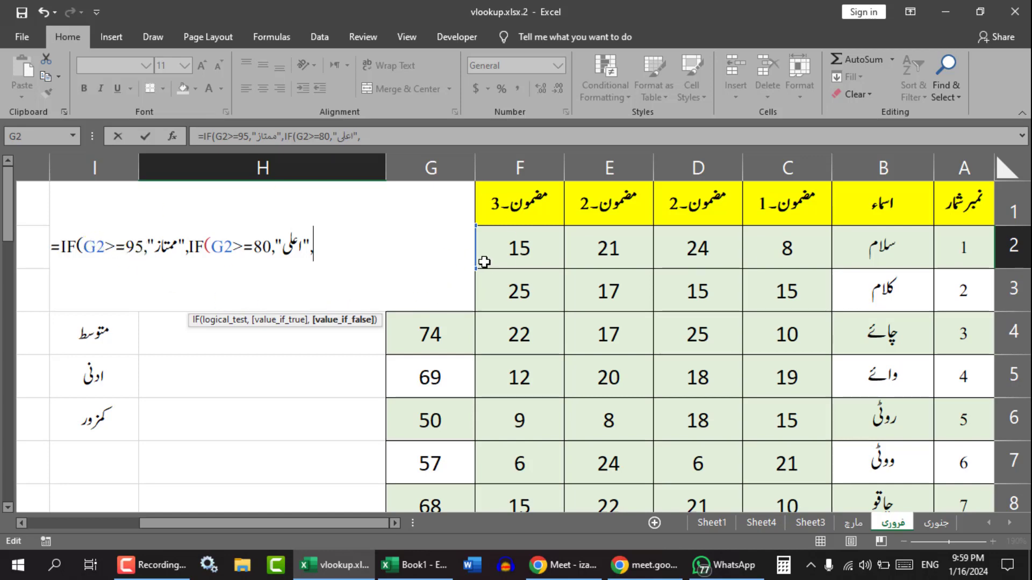
pyautogui.click(107, 244)
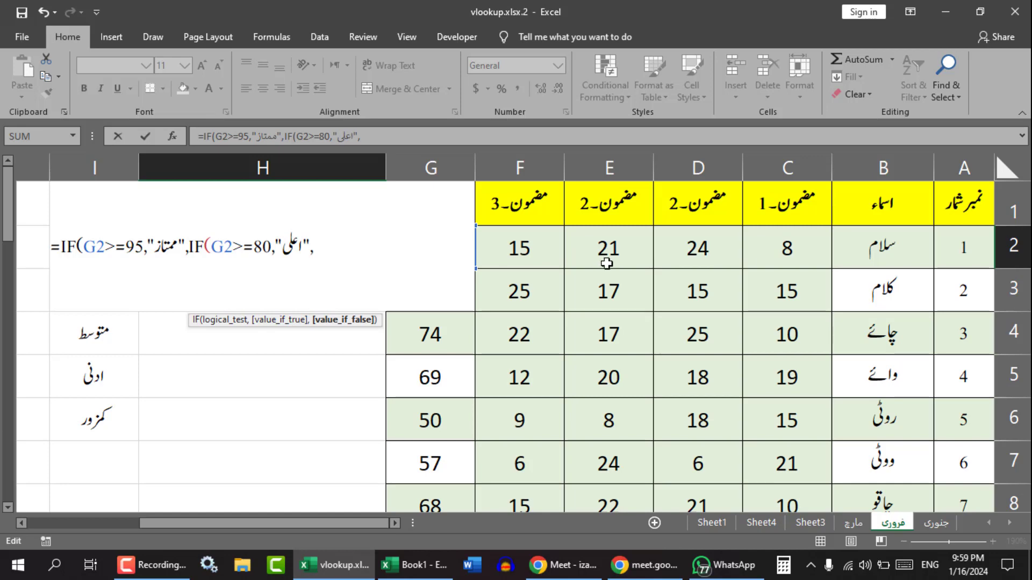
pyautogui.write('IF')
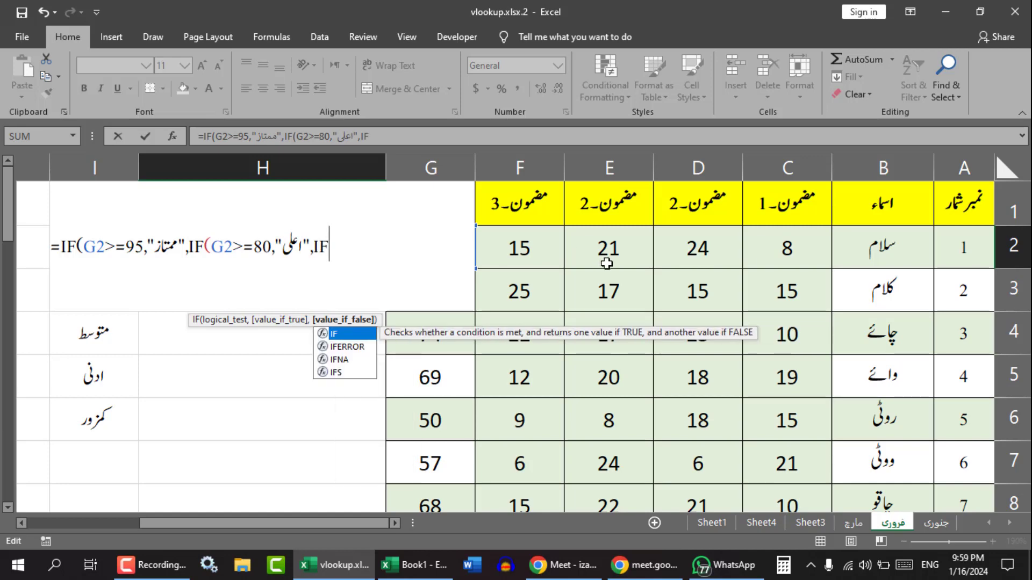
pyautogui.write('(')
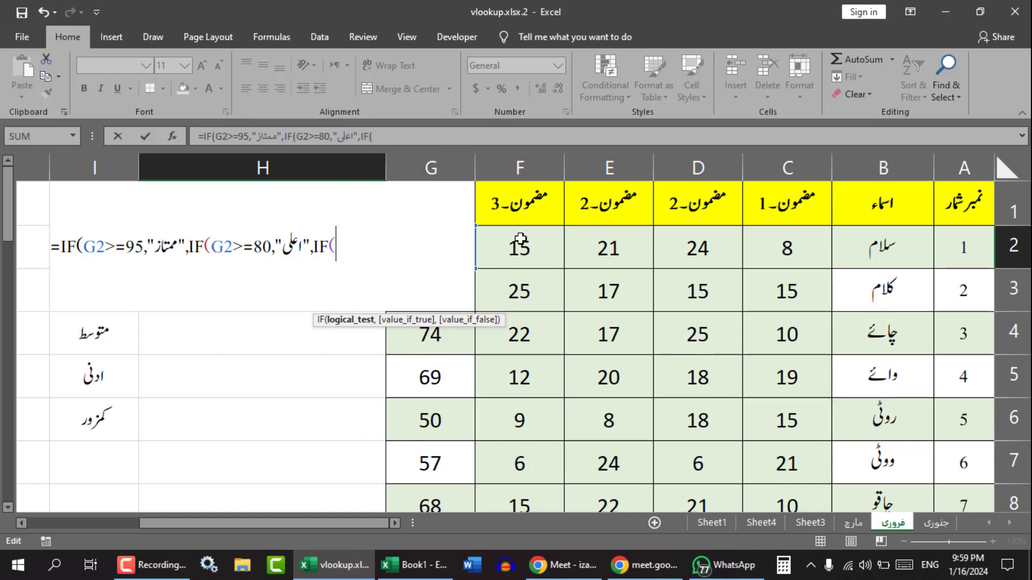
pyautogui.write('G2')
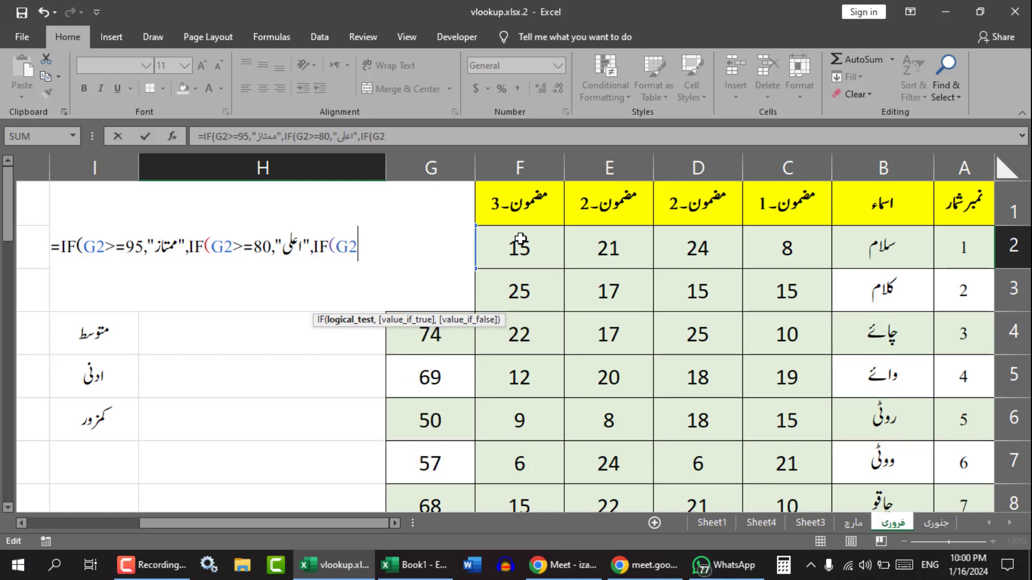
pyautogui.write('>=')
pyautogui.write('5')
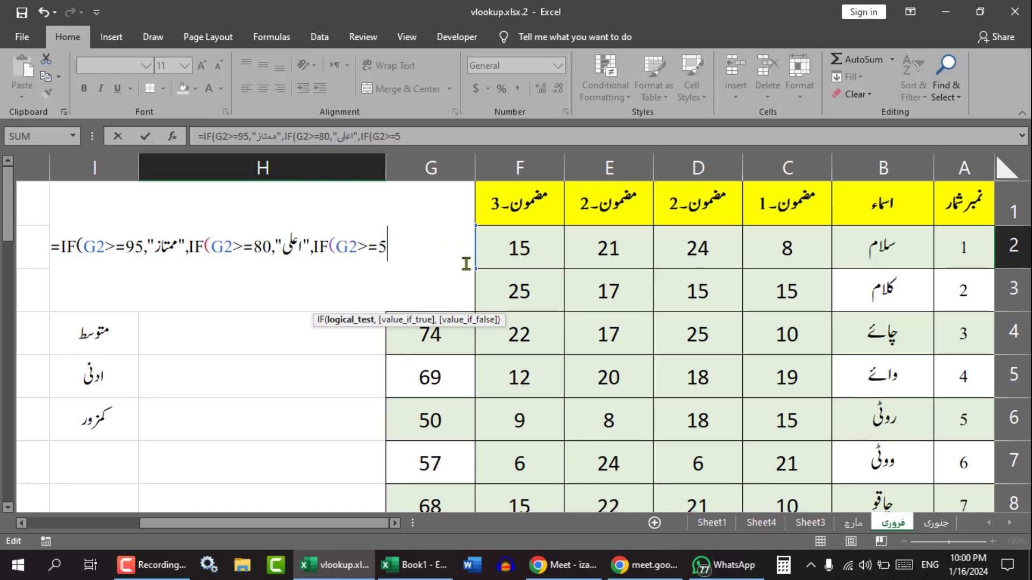
pyautogui.write('0,')
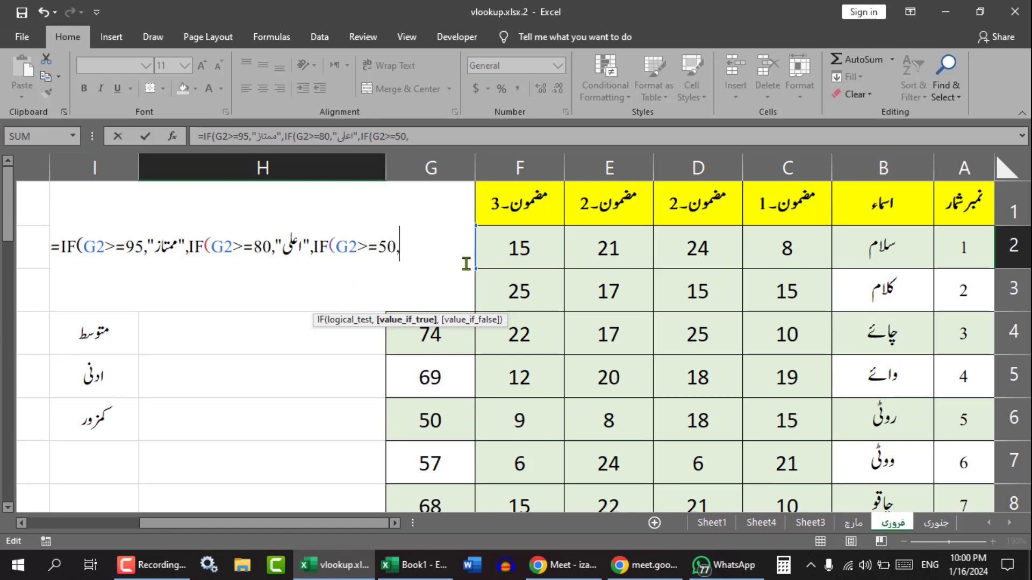
# Add "متوسط" in quotation marks as the value the third IF returns when its condition is true.
pyautogui.write('"')
pyautogui.hotkey('alt', 'shift')
pyautogui.write('متوسط')
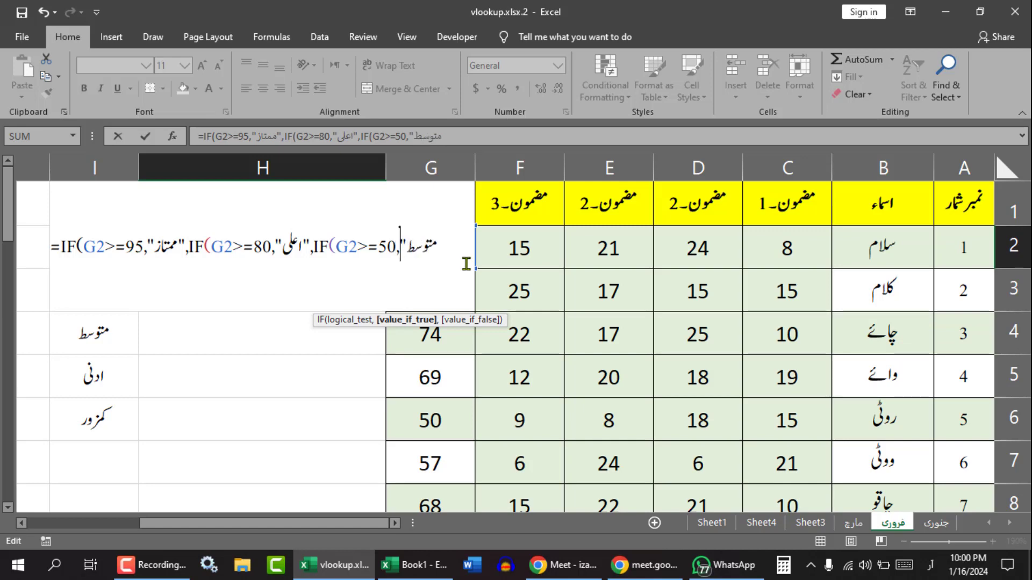
pyautogui.hotkey('alt', 'shift')
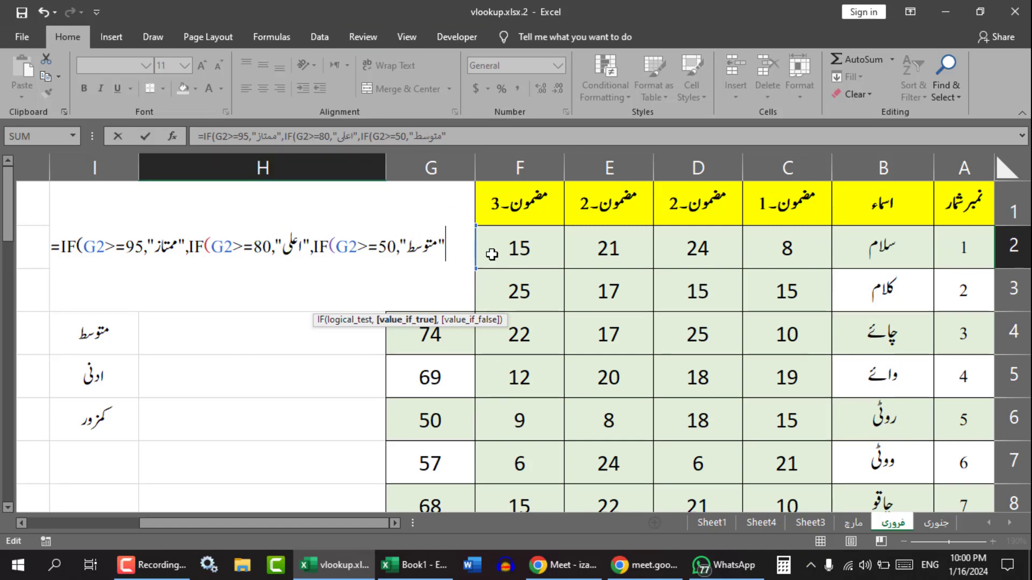
# Nest a fourth IF as the third IF's value if false, with the condition G2>=35.
pyautogui.write(',')
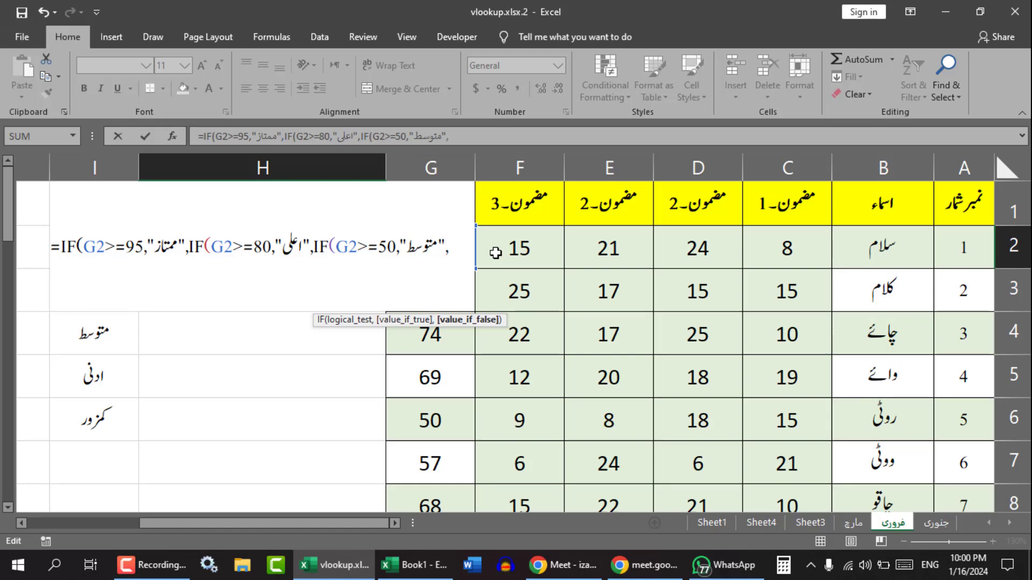
pyautogui.write('IF(')
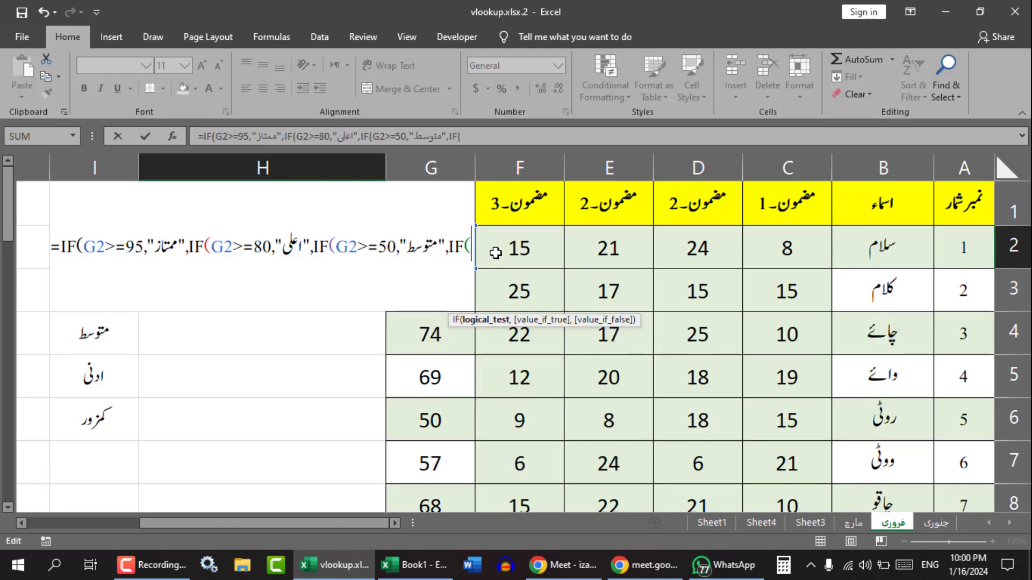
pyautogui.click(424, 161)
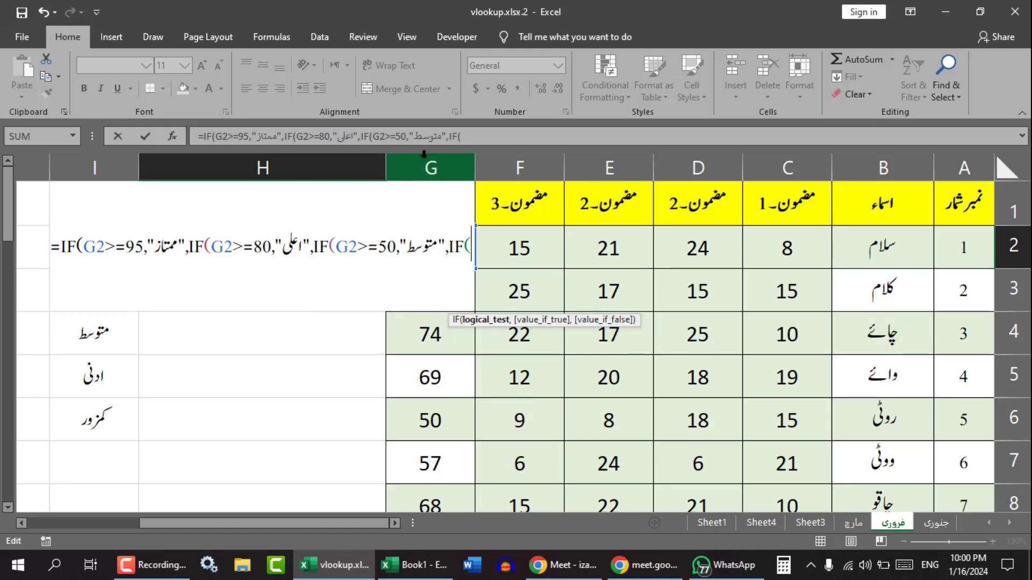
pyautogui.write('G2')
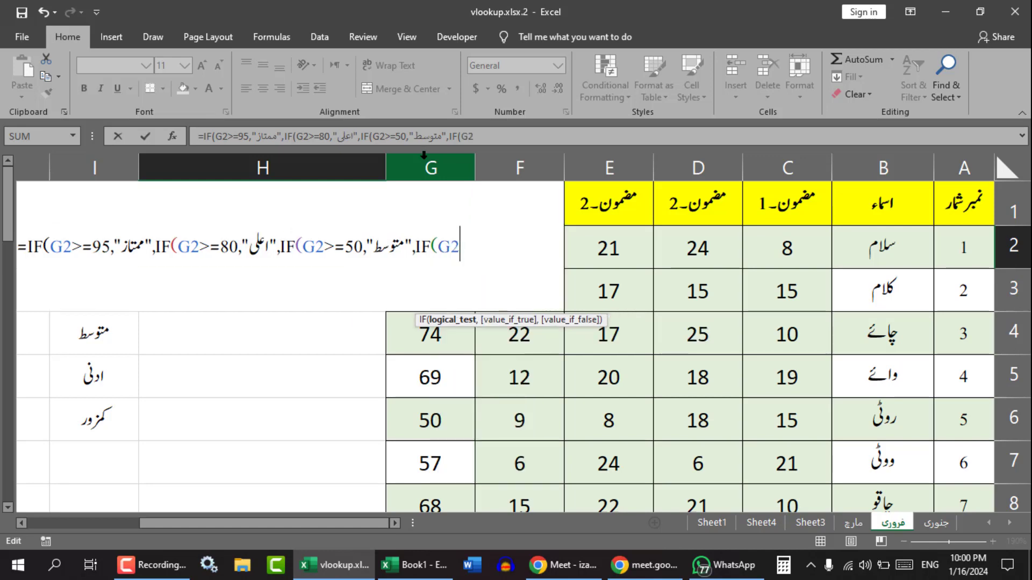
pyautogui.write('>=35')
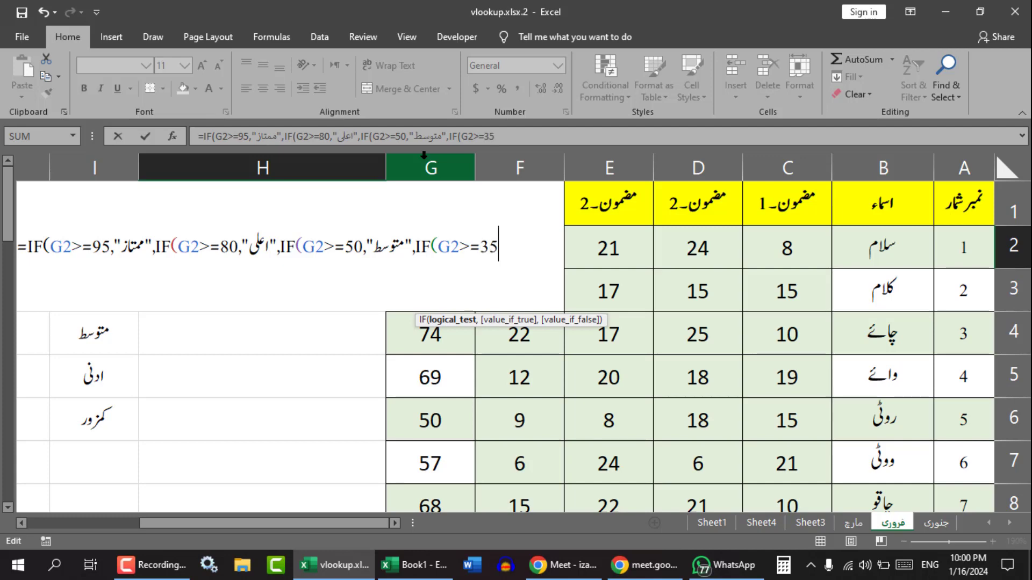
# Add "ادنی" in quotation marks as the fourth IF's value if true, followed by a comma for its last argument.
pyautogui.write(',')
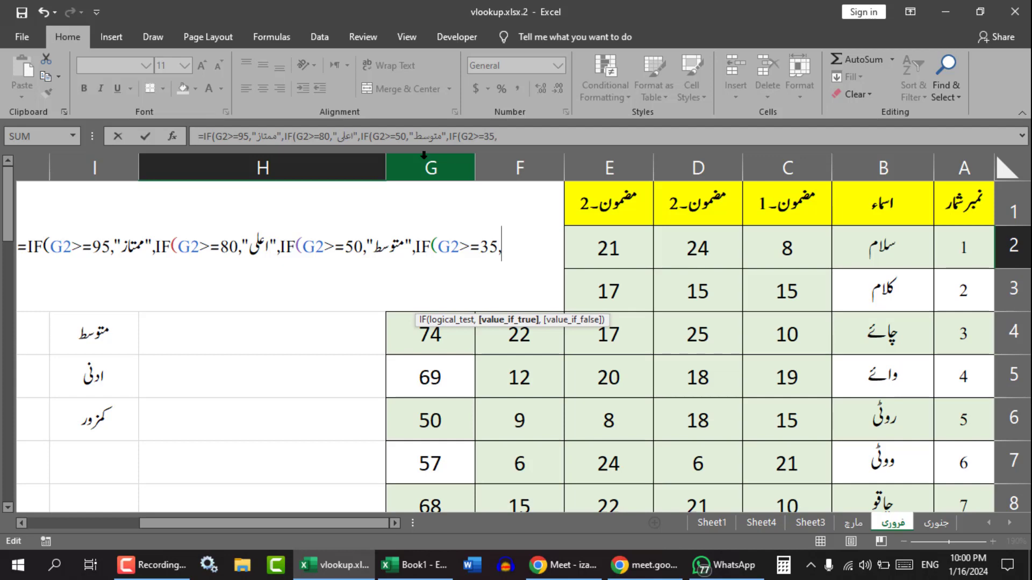
pyautogui.write('"')
pyautogui.hotkey('alt', 'shift')
pyautogui.write('ادنی')
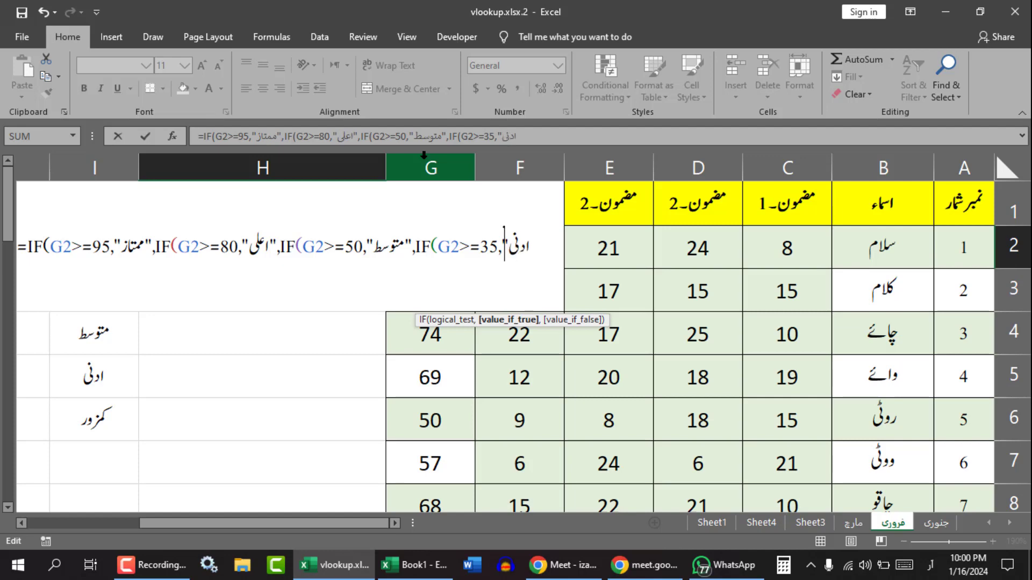
pyautogui.hotkey('alt', 'shift')
pyautogui.write('"')
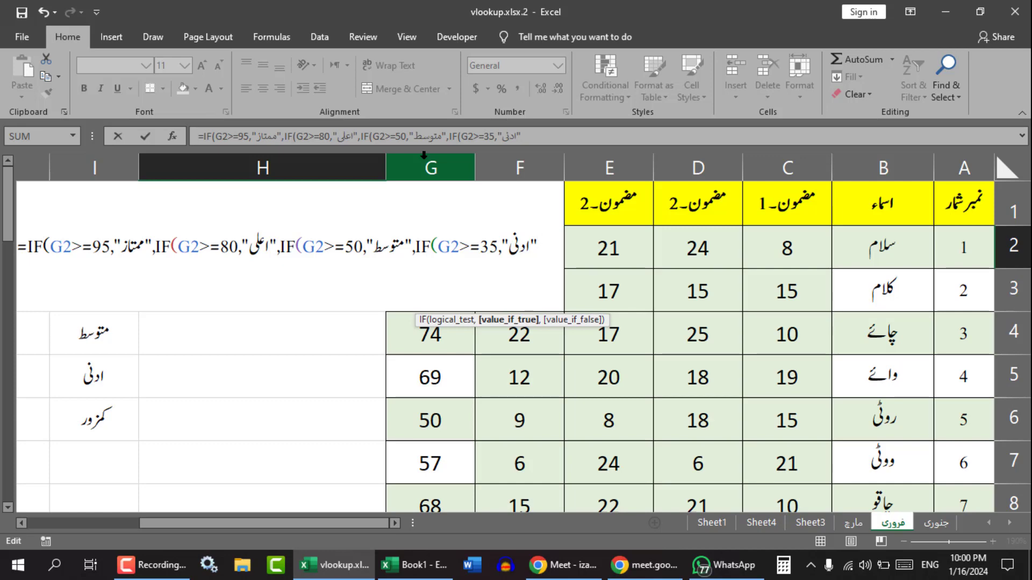
pyautogui.write(',I')
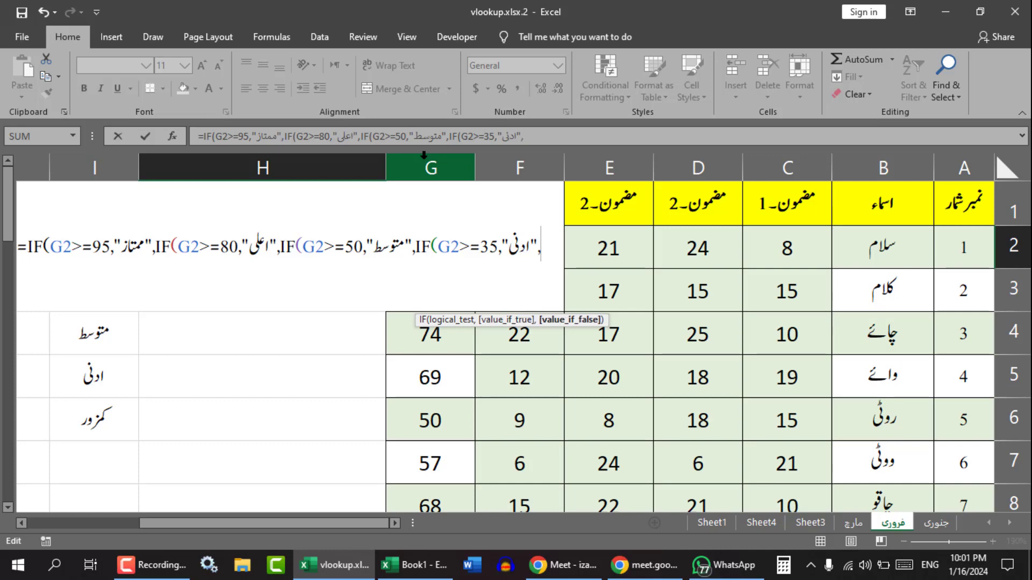
pyautogui.write('F')
pyautogui.press('BackSpace')
pyautogui.write('IF')
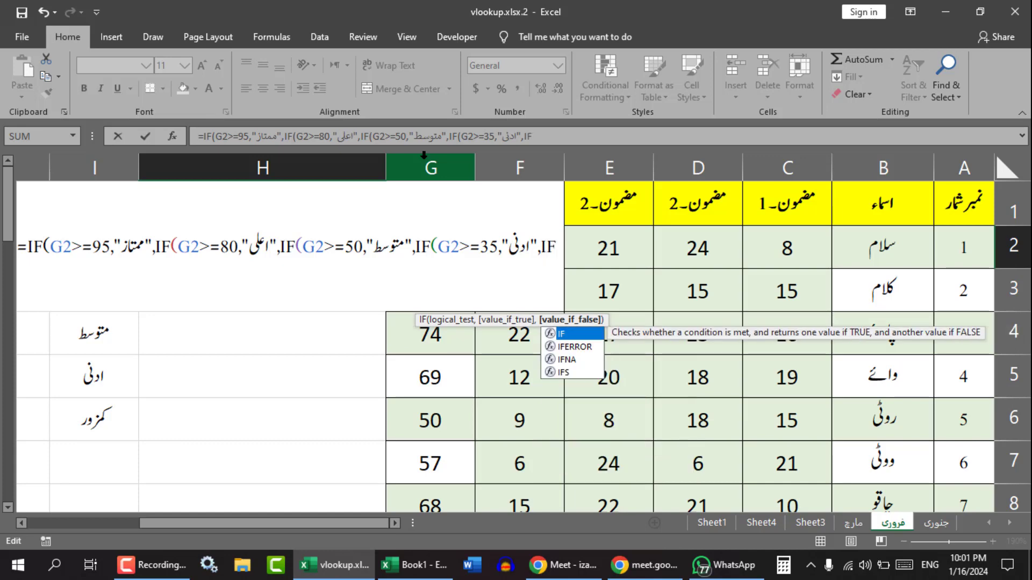
pyautogui.write('(')
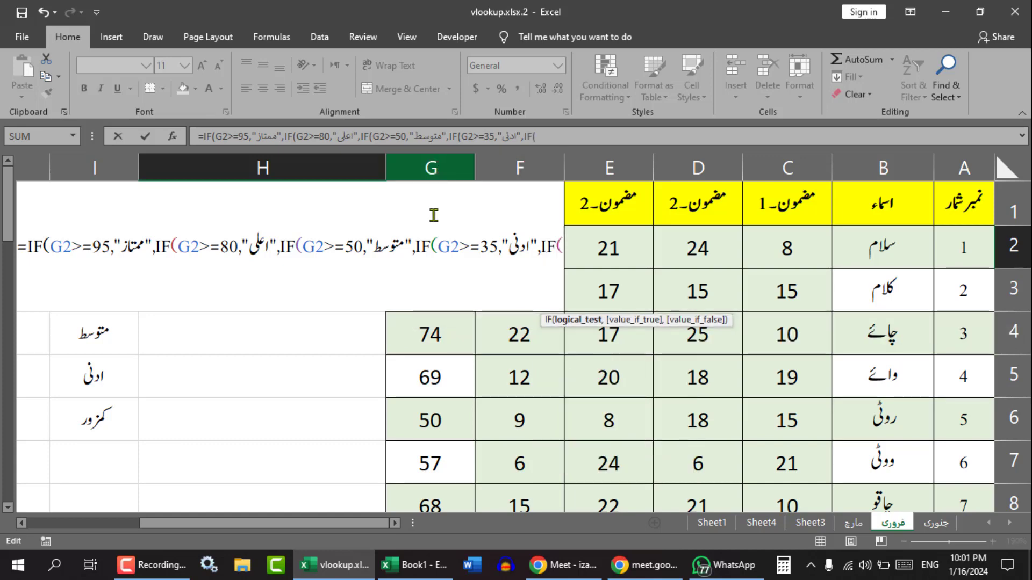
pyautogui.write('G2')
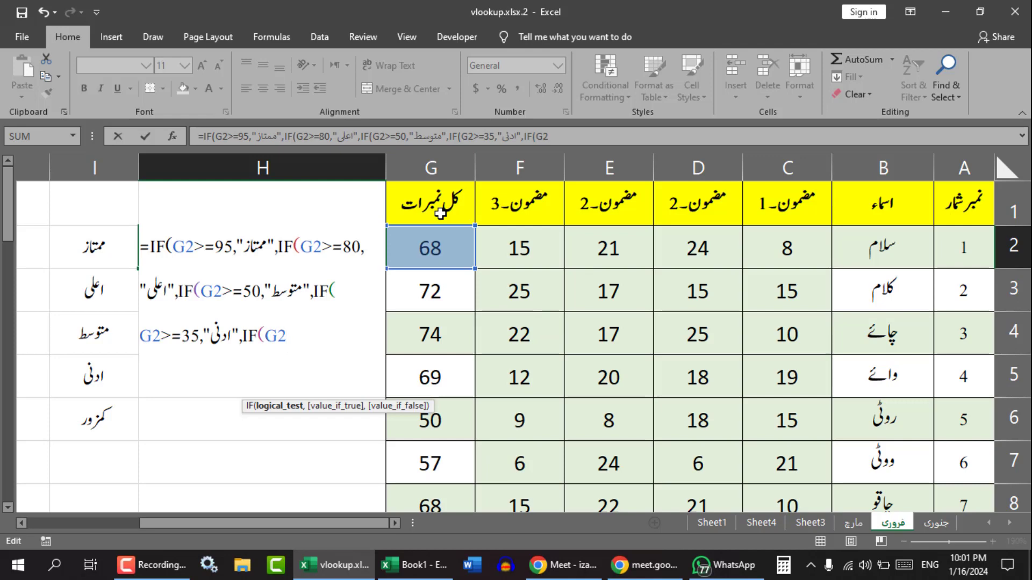
pyautogui.press('BackSpace')
pyautogui.press('BackSpace')
pyautogui.press('BackSpace')
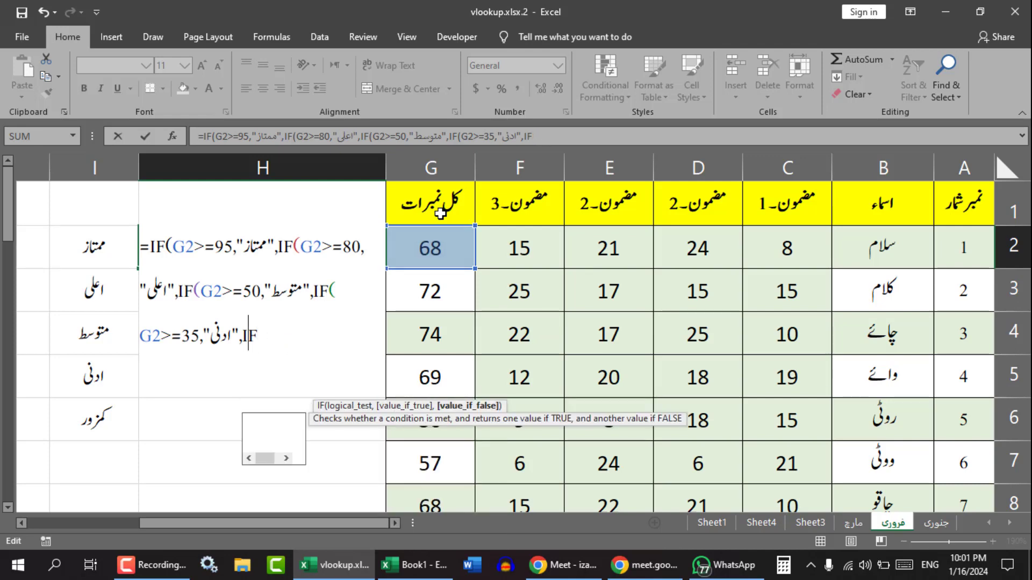
pyautogui.press('BackSpace')
pyautogui.press('BackSpace')
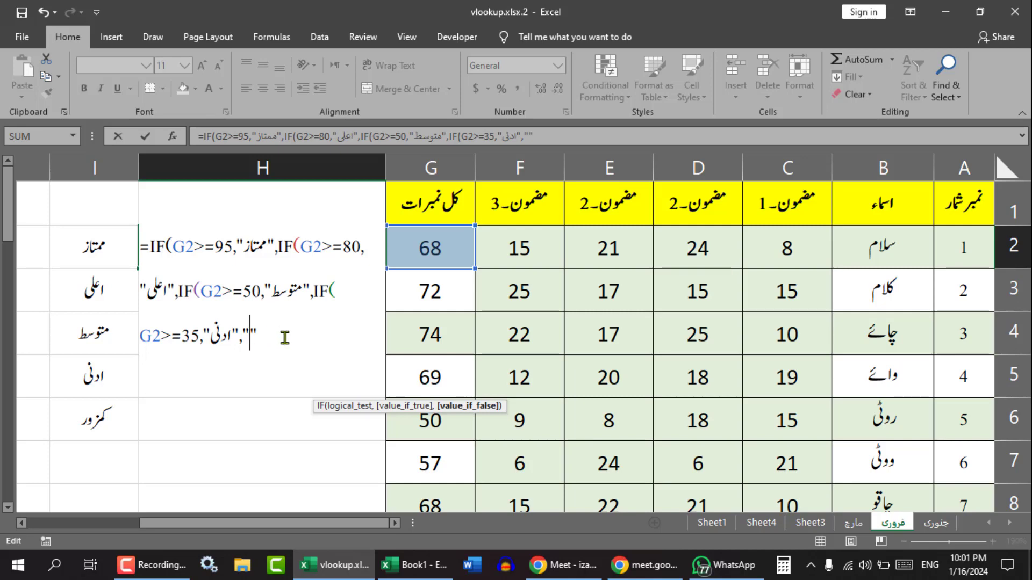
# Enter "کمزور" in quotation marks as the fourth IF's value if false, and select the whole formula text in H2.
pyautogui.hotkey('alt', 'shift')
pyautogui.write('کم')
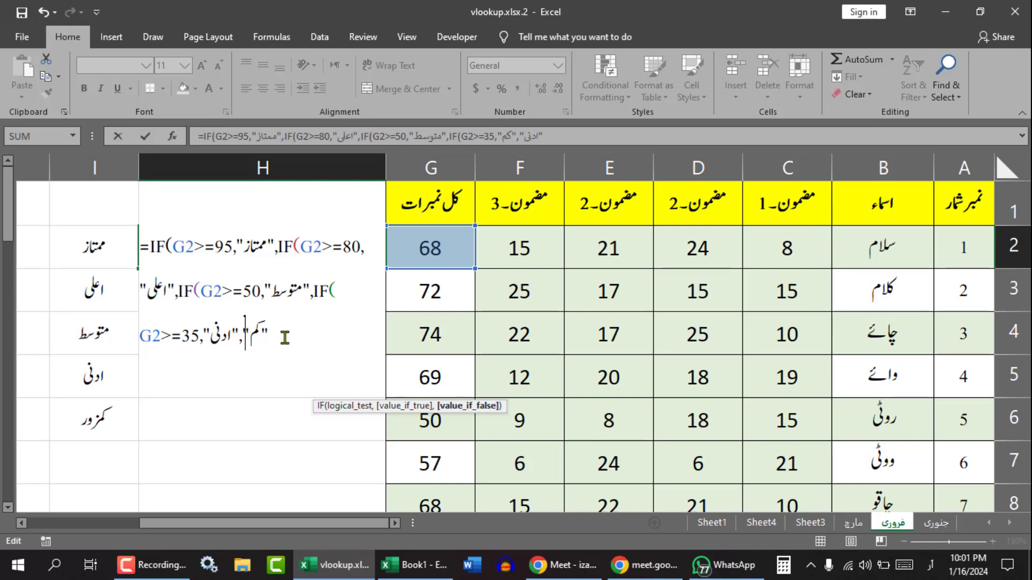
pyautogui.write('زور')
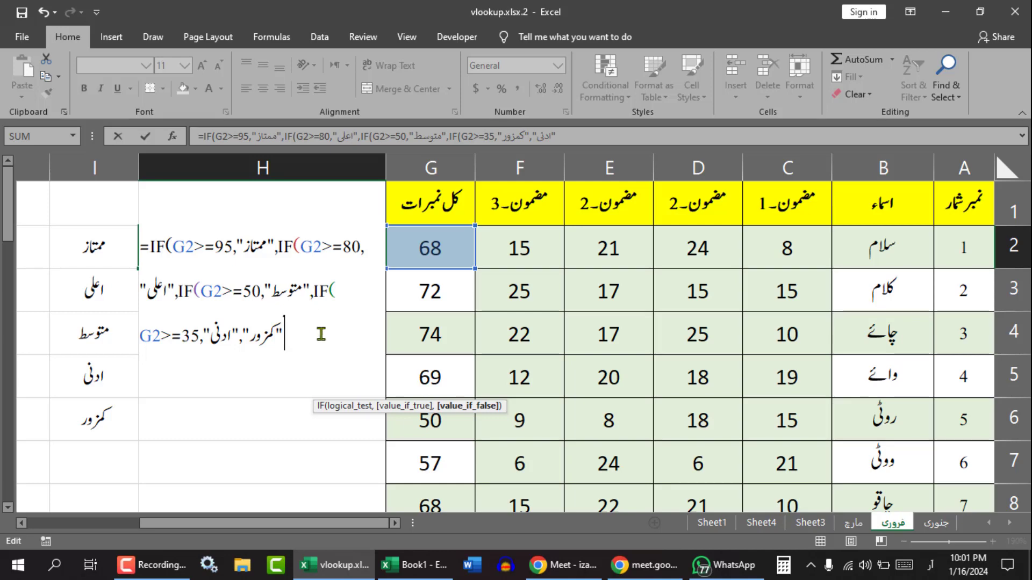
pyautogui.moveTo(291, 337); pyautogui.dragTo(121, 246)
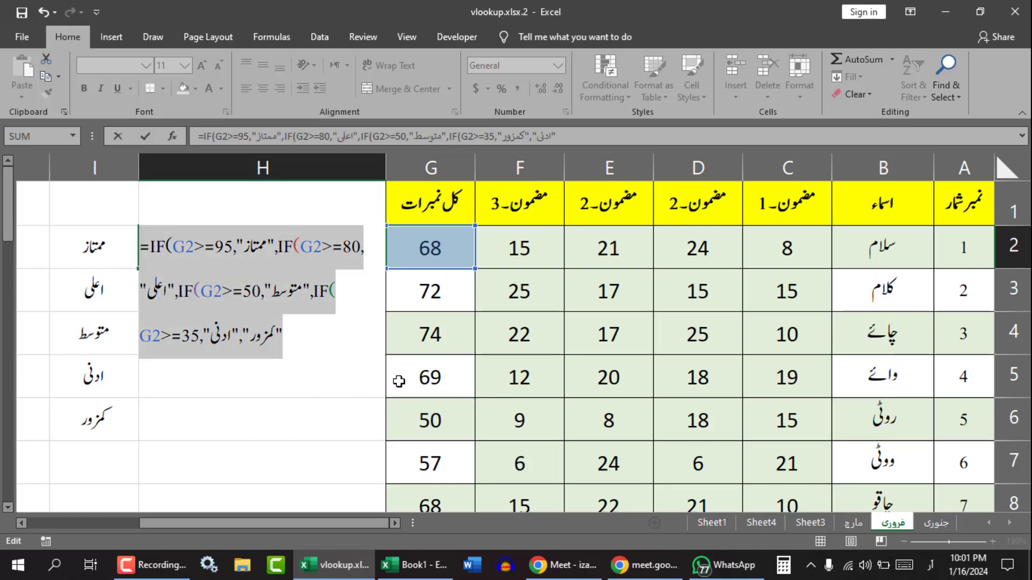
# Enter the nested IF formula in H2, accepting the suggested correction that adds the missing closing parentheses.
pyautogui.press('Return')
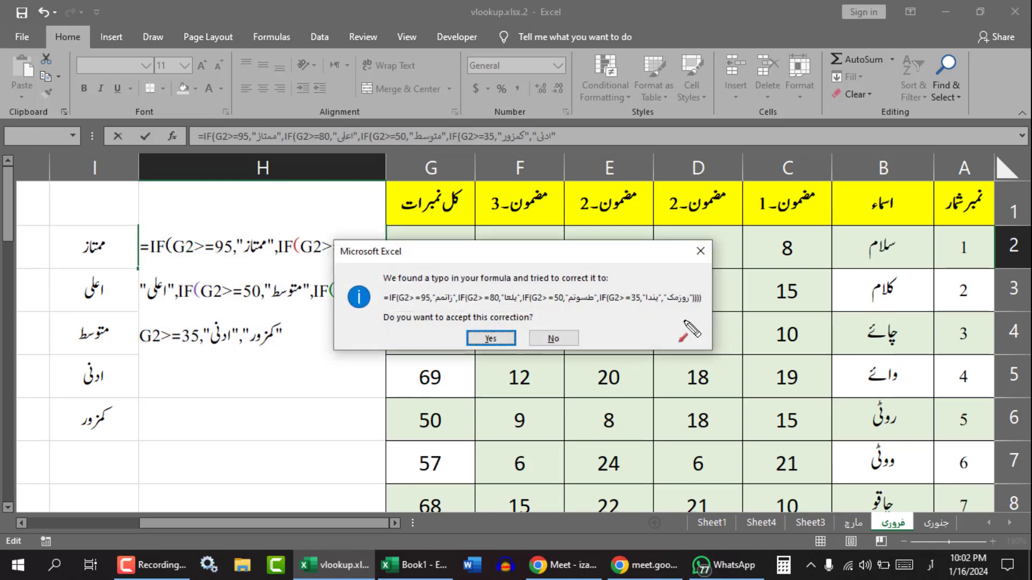
pyautogui.moveTo(675, 384); pyautogui.dragTo(695, 309)
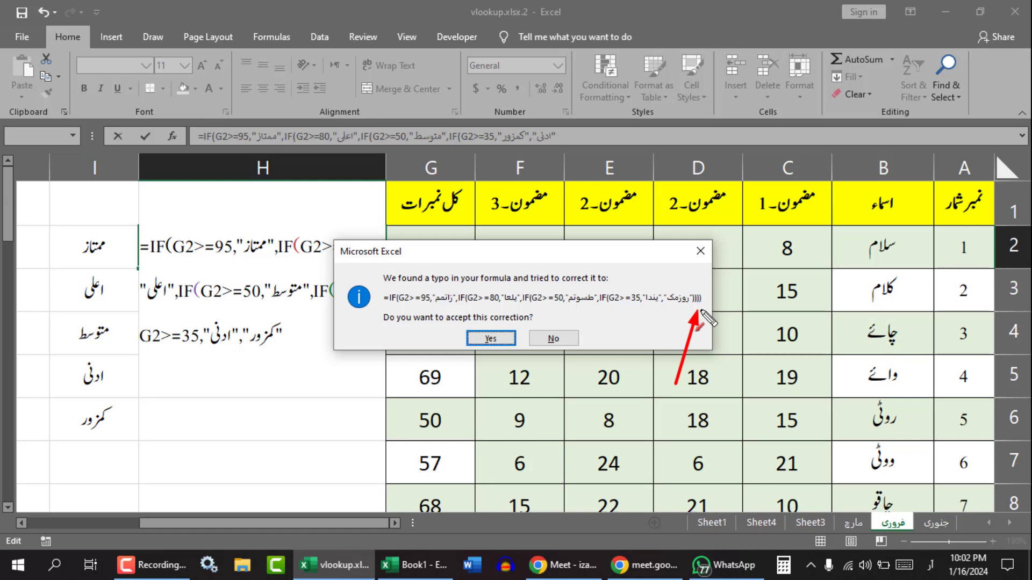
pyautogui.moveTo(642, 377); pyautogui.dragTo(493, 347)
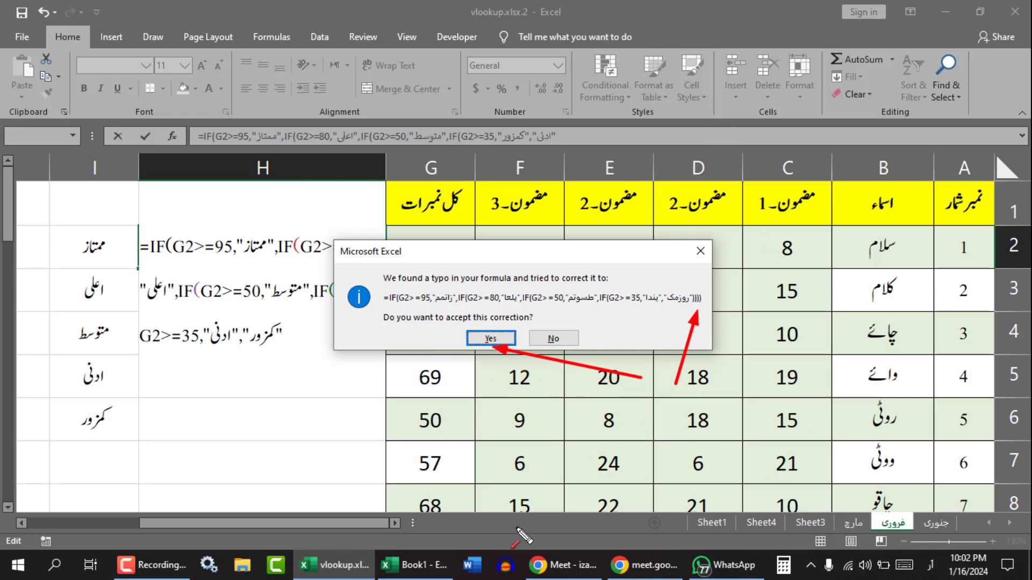
pyautogui.press('Escape')
pyautogui.click(499, 345)
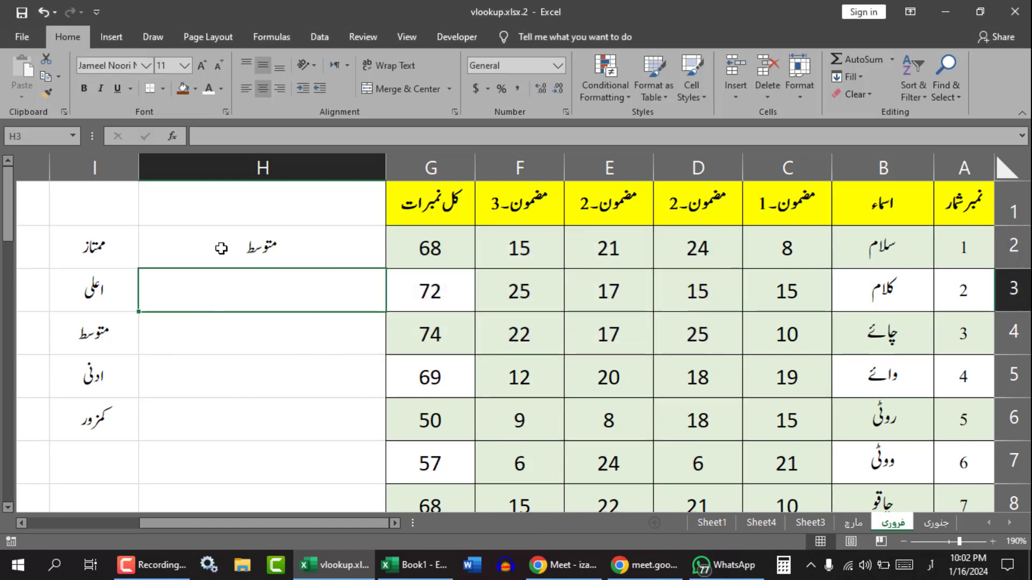
pyautogui.click(221, 248)
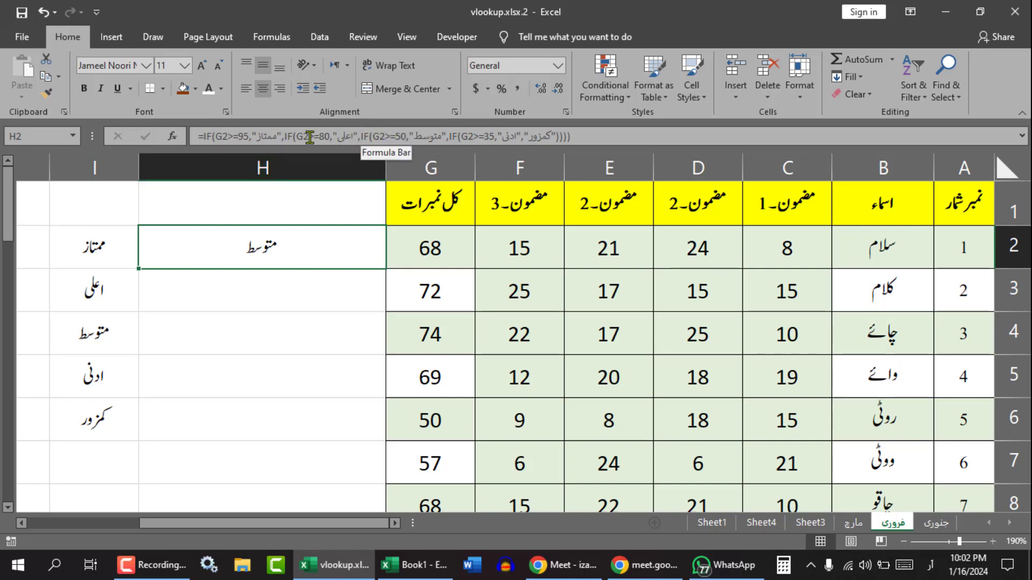
# Fill the nested IF grade formula from H2 down to H9.
pyautogui.click(434, 247)
pyautogui.click(264, 254)
pyautogui.moveTo(139, 269); pyautogui.dragTo(145, 482)
pyautogui.click(202, 295)
pyautogui.scroll(-1, 276, 359)
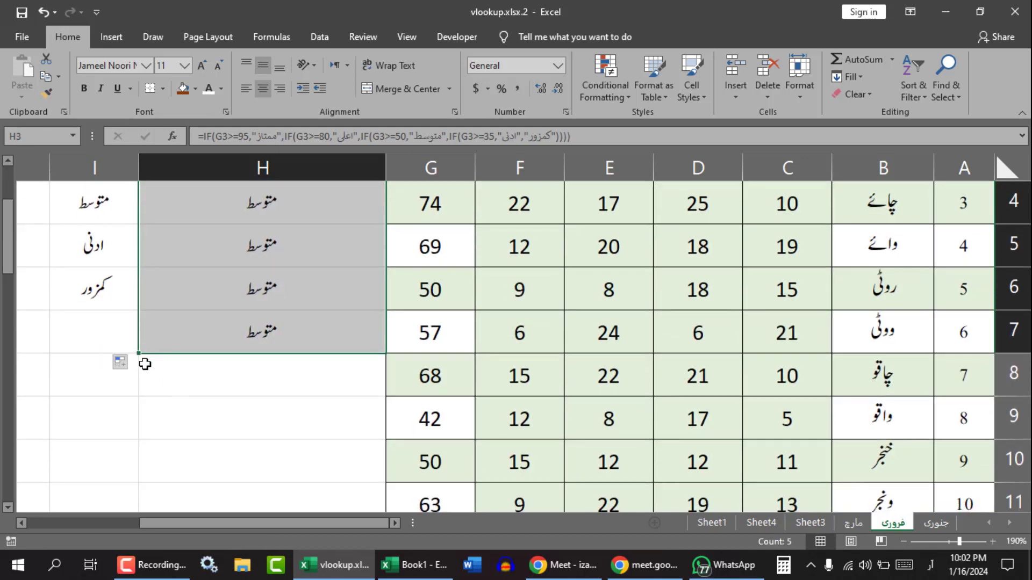
pyautogui.moveTo(139, 357); pyautogui.dragTo(138, 457)
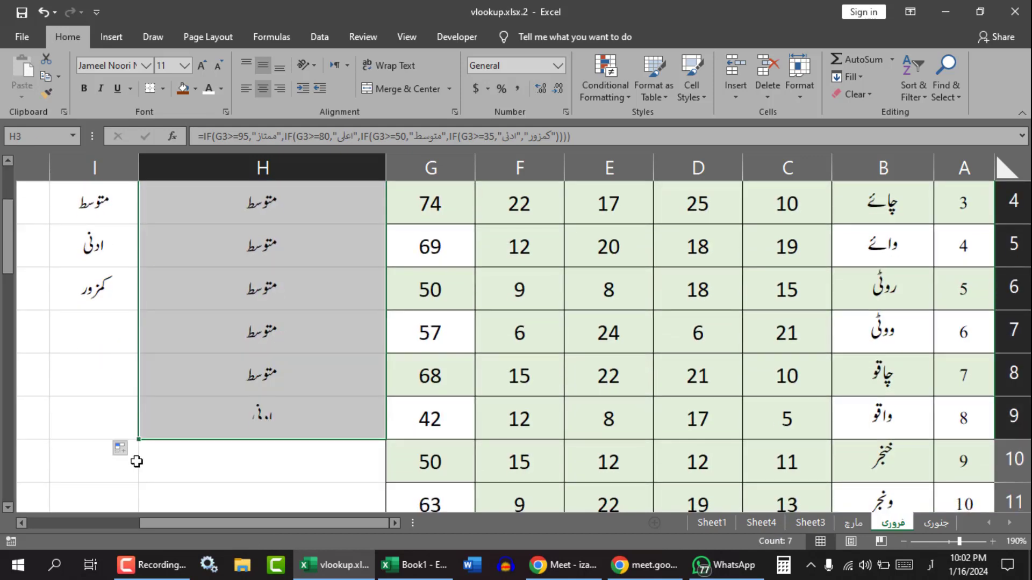
# Check the grade in H9 against the total in G9, and fill the formula down to H23.
pyautogui.click(260, 419)
pyautogui.click(437, 421)
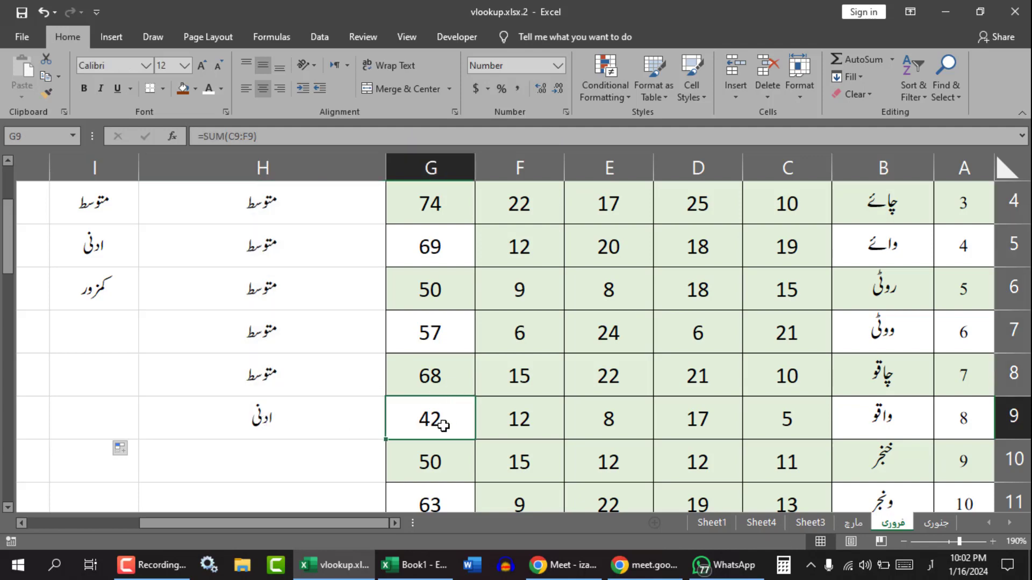
pyautogui.click(313, 421)
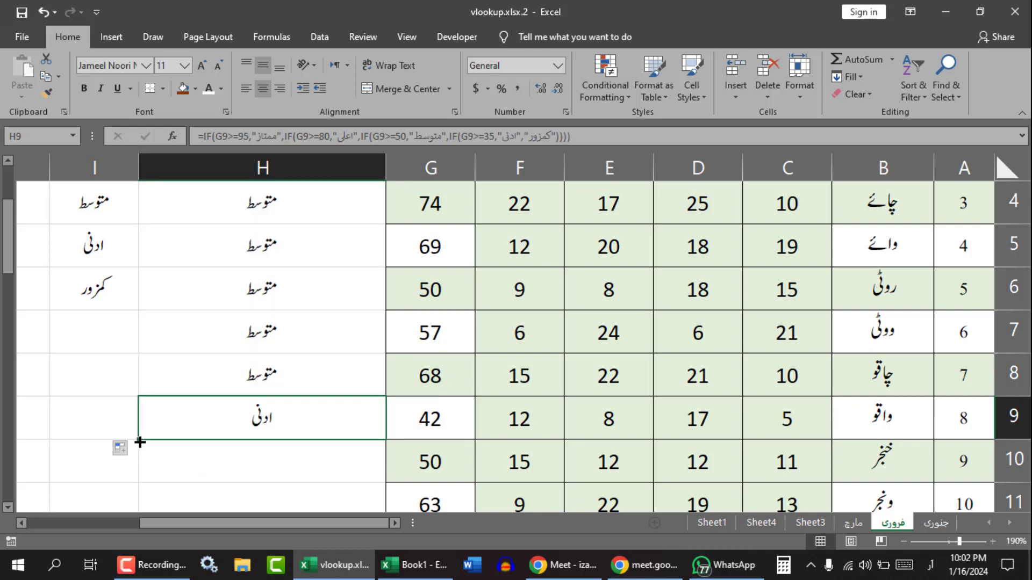
pyautogui.moveTo(139, 442)
pyautogui.mouseDown()
pyautogui.moveTo(138, 531)
pyautogui.moveTo(141, 438)
pyautogui.mouseUp()
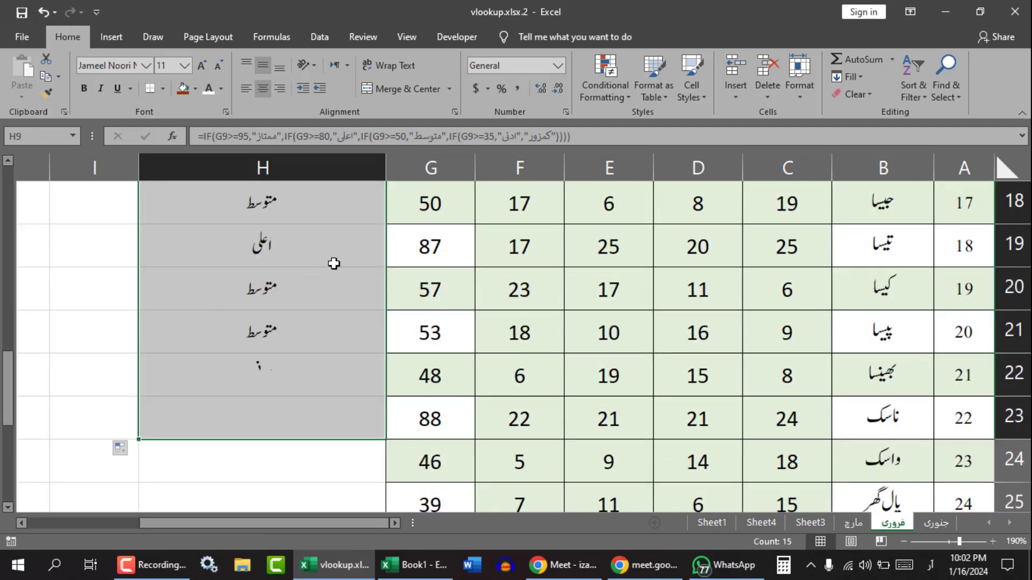
# Compare the grade in H19 with the total in G19, and fill the formula from H23 further down column H.
pyautogui.click(280, 250)
pyautogui.click(420, 241)
pyautogui.click(306, 256)
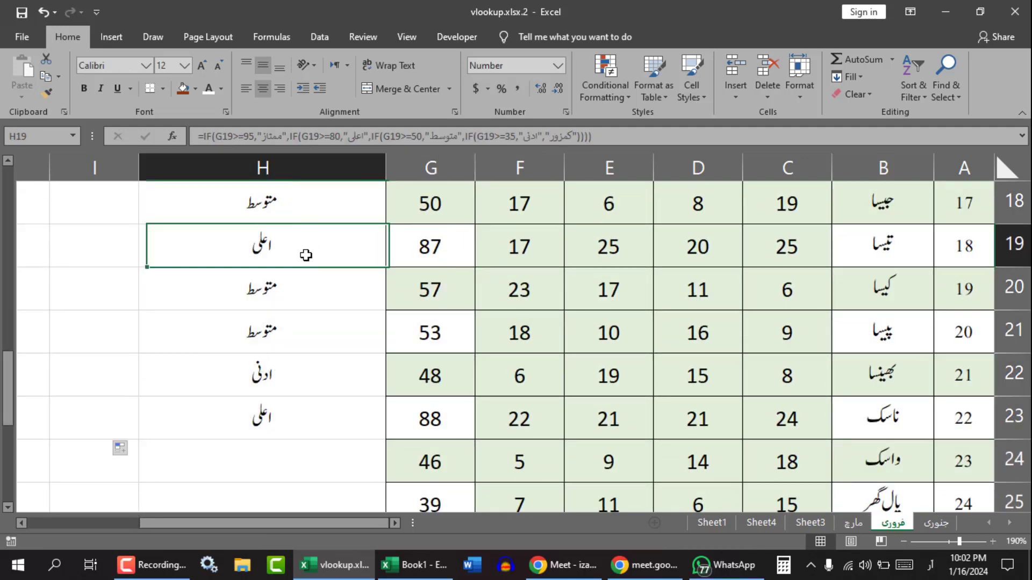
pyautogui.click(232, 425)
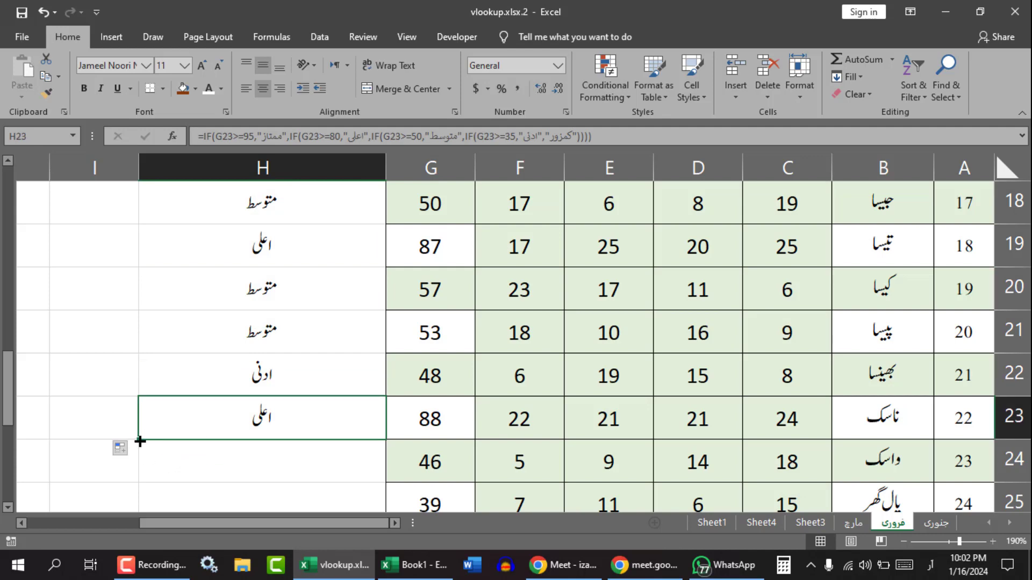
pyautogui.moveTo(140, 442)
pyautogui.mouseDown()
pyautogui.moveTo(139, 533)
pyautogui.moveTo(156, 430)
pyautogui.mouseUp()
pyautogui.scroll(8, 484, 404)
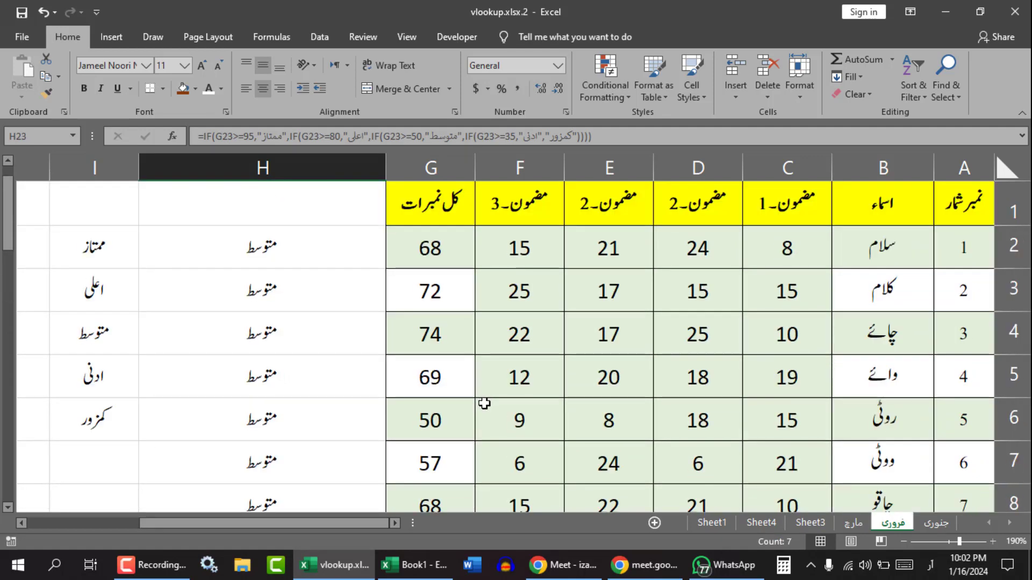
# Set the first student's marks in F2 and E2 to 25, and check the grade in H2.
pyautogui.click(286, 252)
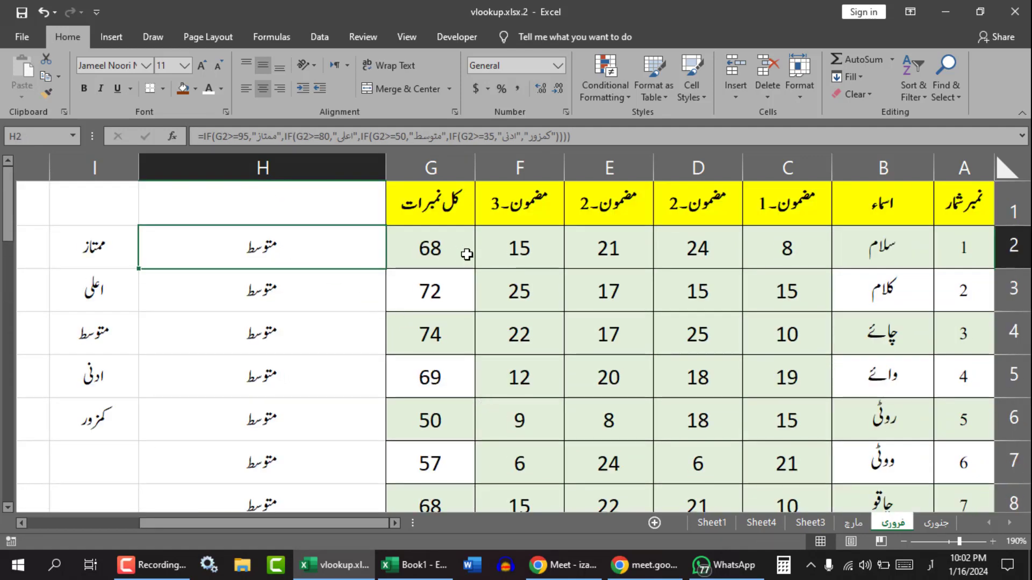
pyautogui.click(500, 263)
pyautogui.write('2')
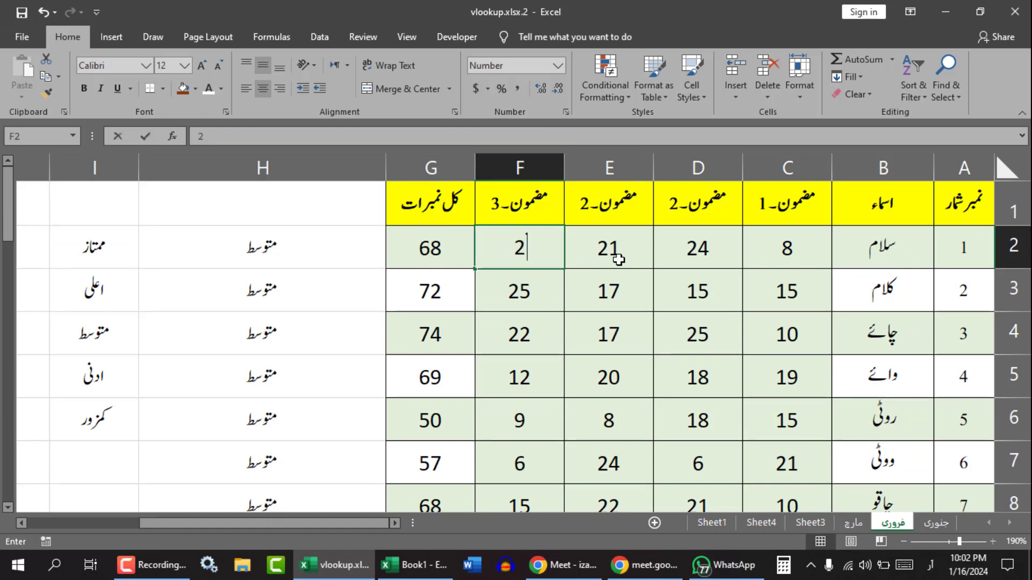
pyautogui.write('5')
pyautogui.press('Return')
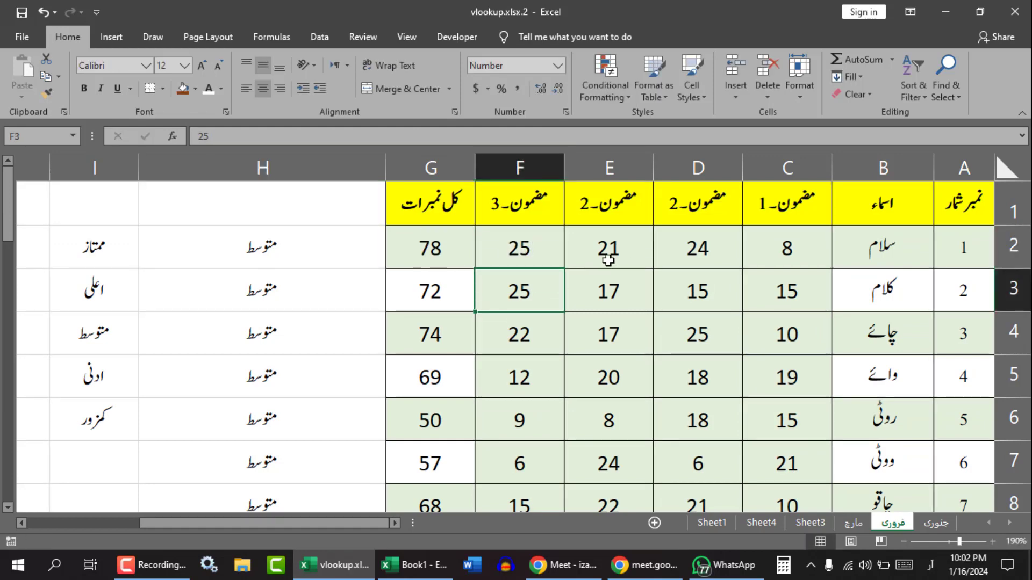
pyautogui.click(623, 249)
pyautogui.write('25')
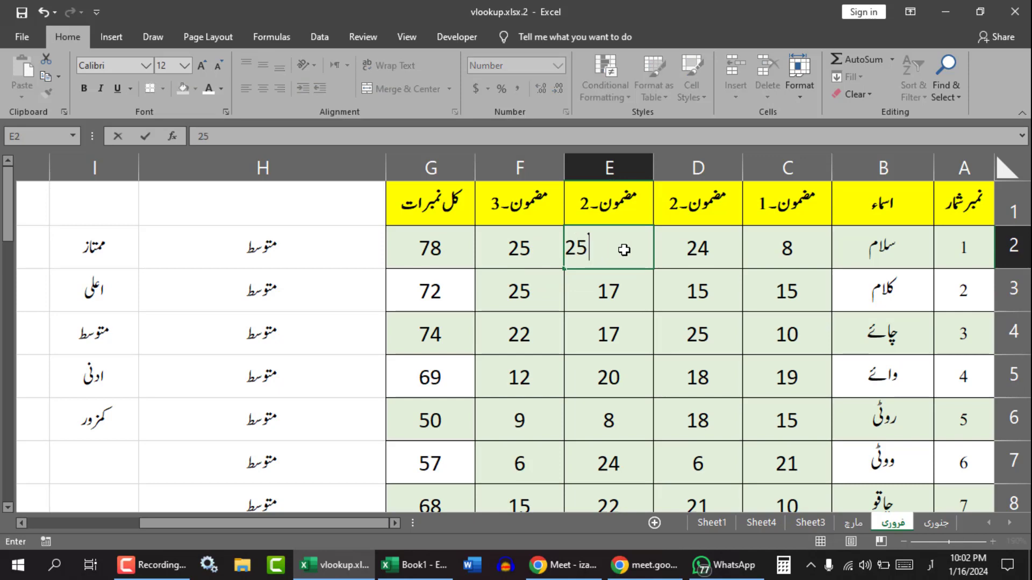
pyautogui.press('Return')
pyautogui.click(279, 251)
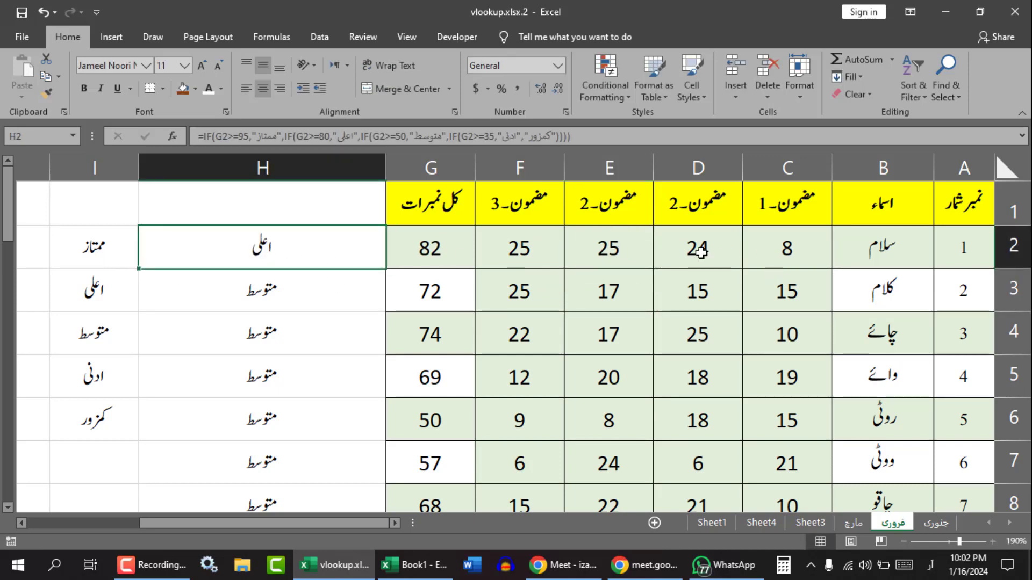
# Set the first student's marks in D2 and C2 to 25.
pyautogui.click(700, 252)
pyautogui.write('25')
pyautogui.press('Return')
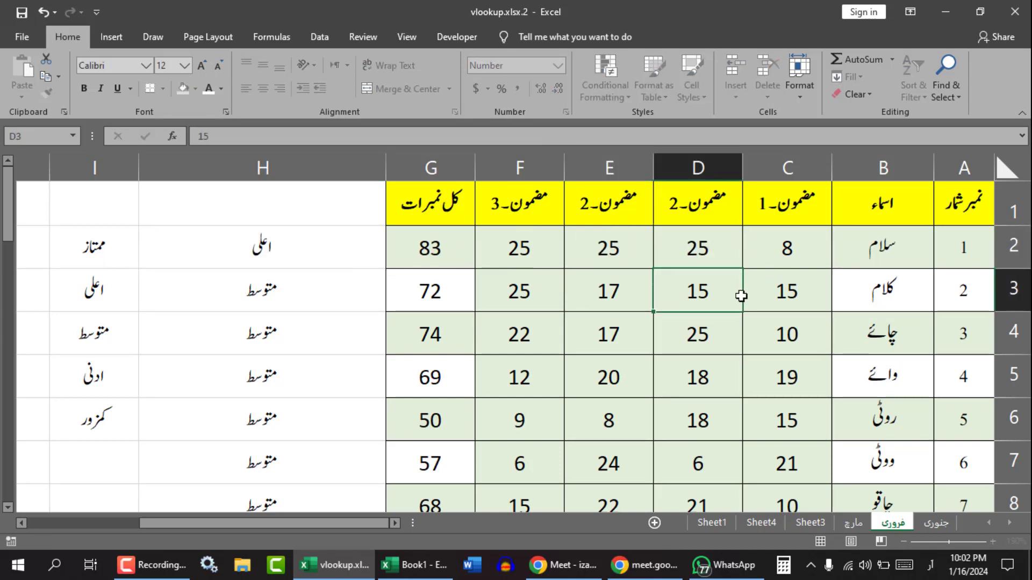
pyautogui.click(792, 265)
pyautogui.write('25')
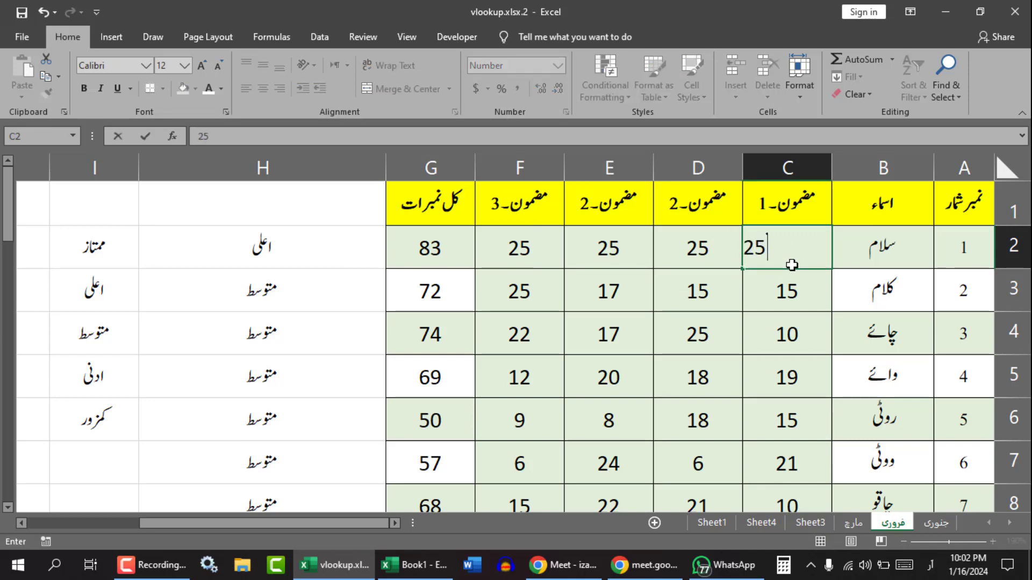
pyautogui.press('Return')
# Compare the grade in H2 with the total in G2, and open H2's formula to read it in full.
pyautogui.click(267, 257)
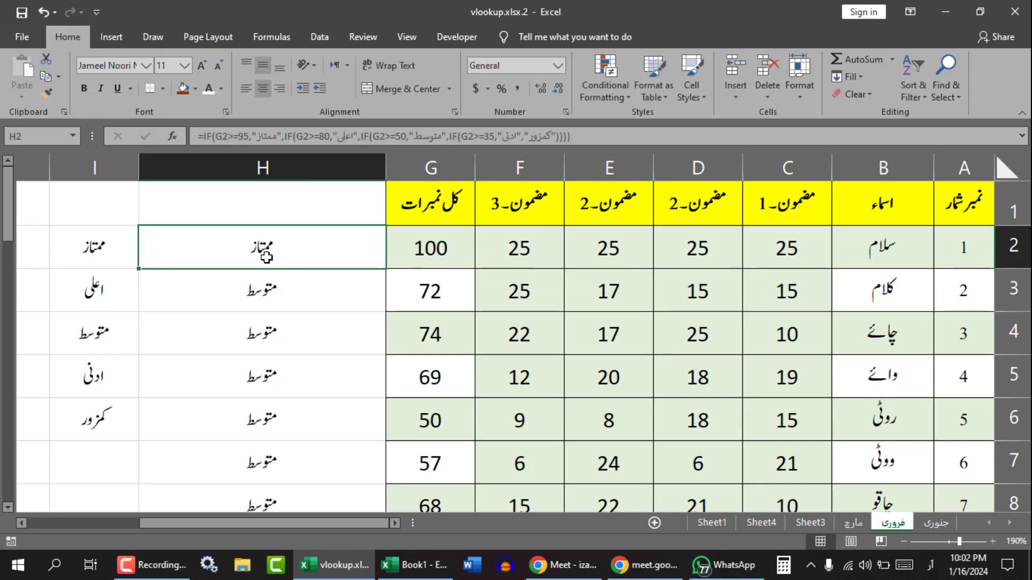
pyautogui.click(430, 249)
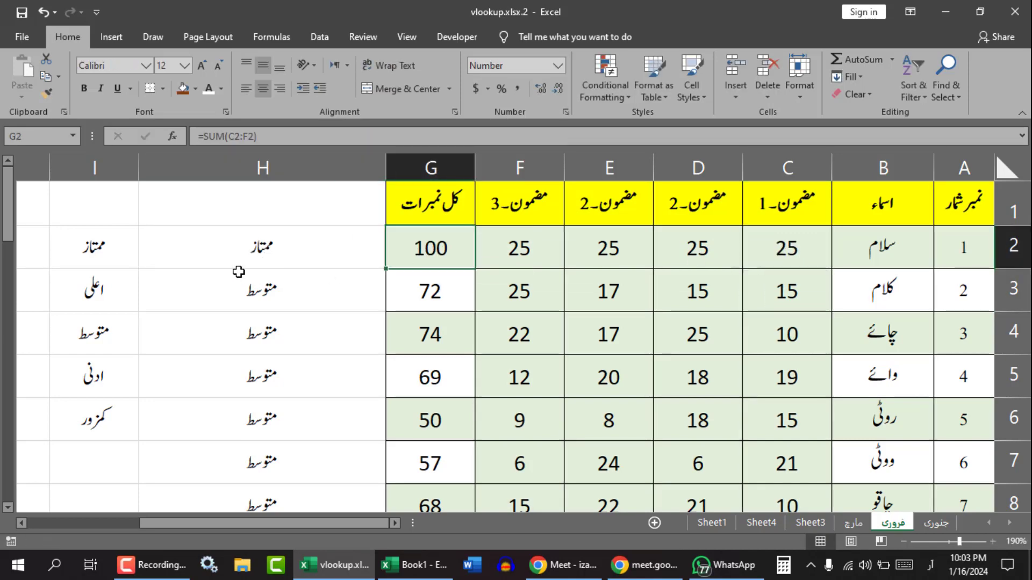
pyautogui.click(246, 256)
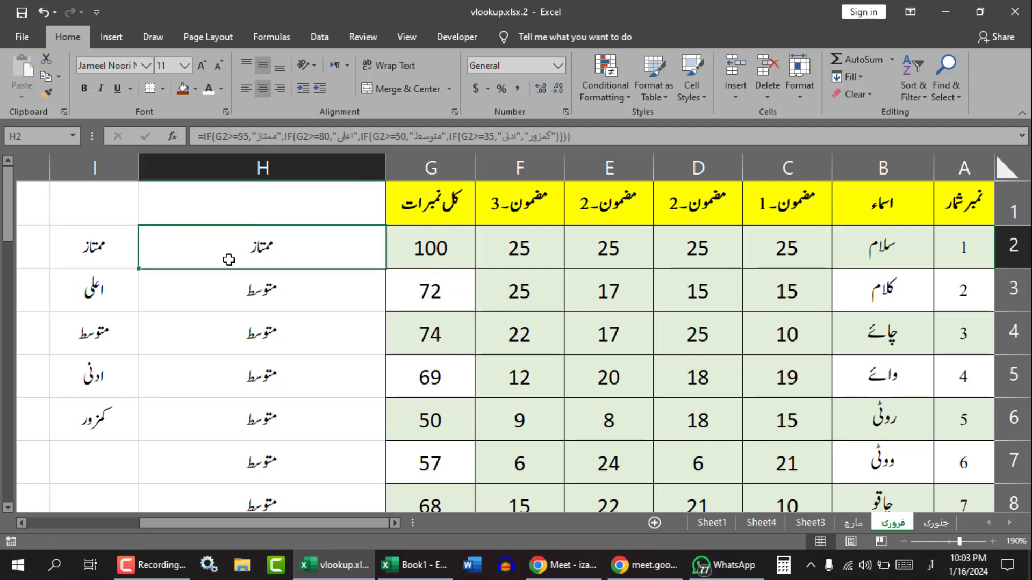
pyautogui.doubleClick(240, 251)
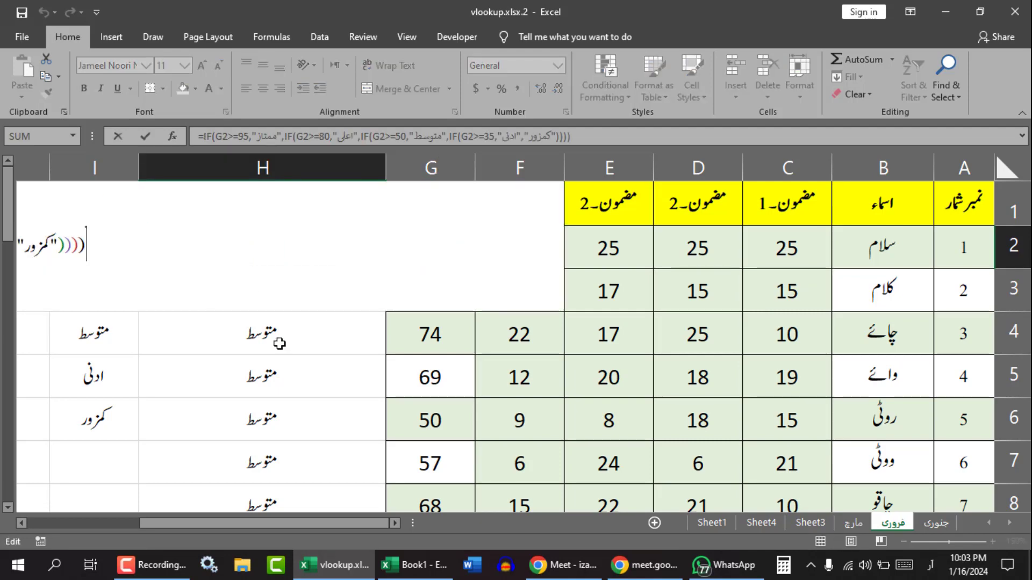
pyautogui.moveTo(328, 524); pyautogui.dragTo(217, 524)
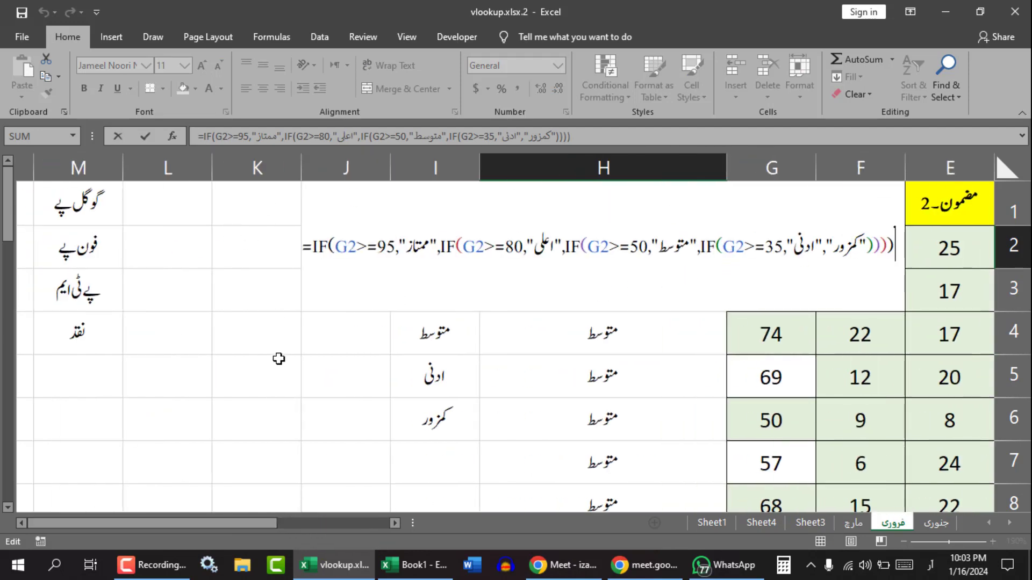
# Switch to Sheet1 and review the conditions and results listed for IF and IF+AND.
pyautogui.click(714, 522)
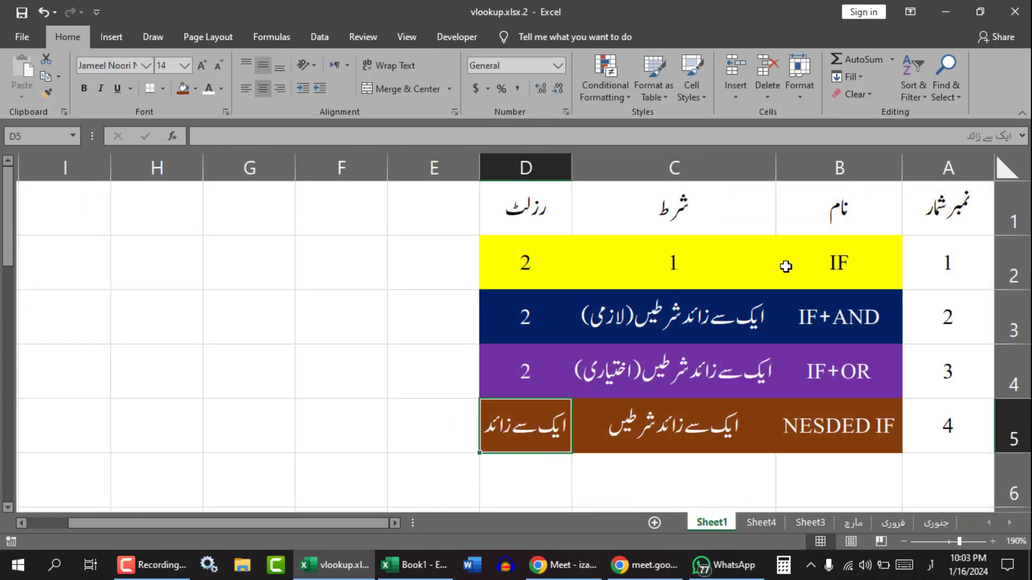
pyautogui.moveTo(848, 263); pyautogui.dragTo(544, 271)
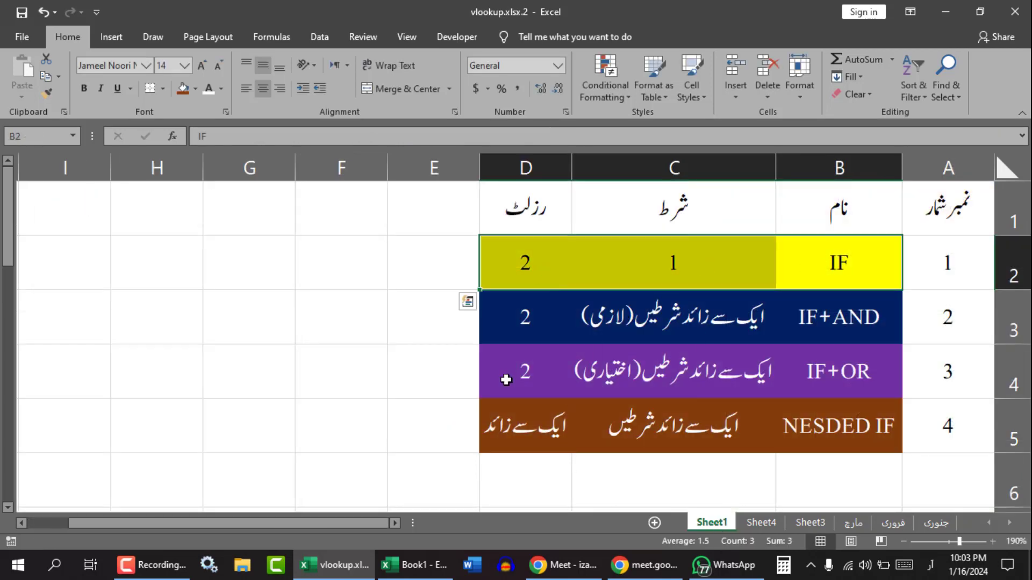
pyautogui.moveTo(505, 429); pyautogui.dragTo(516, 325)
pyautogui.click(814, 263)
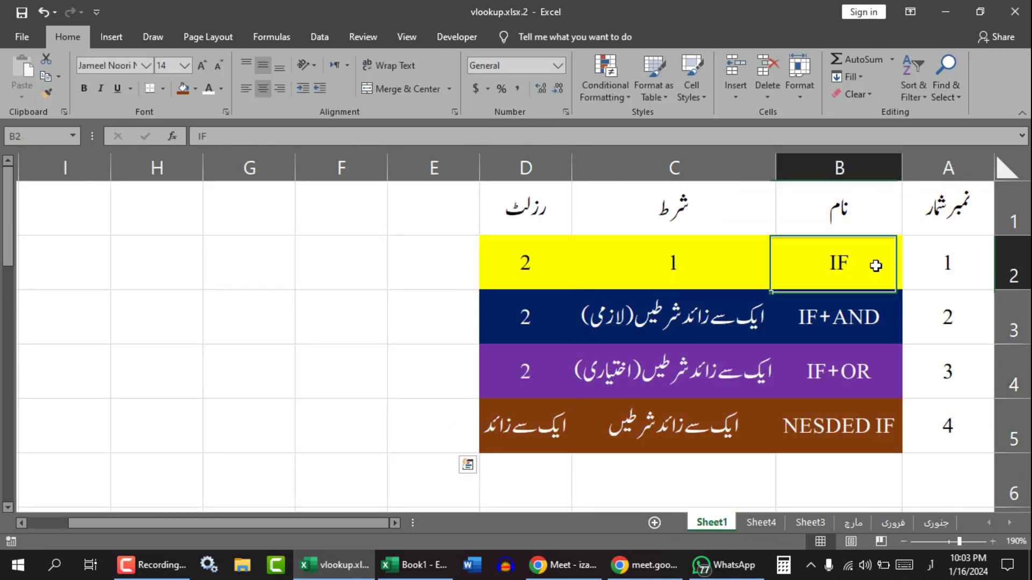
pyautogui.click(663, 261)
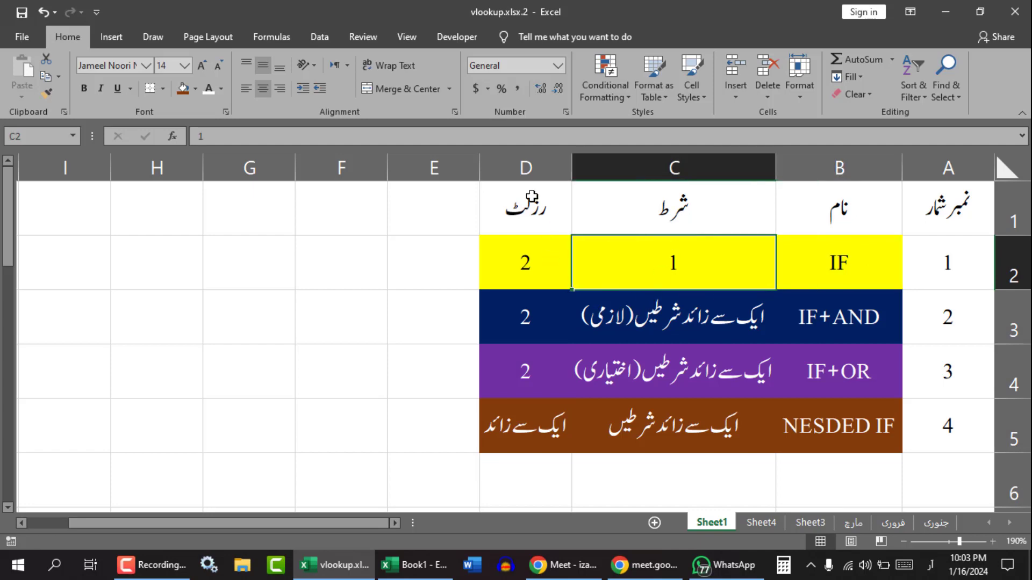
pyautogui.click(525, 266)
pyautogui.click(838, 325)
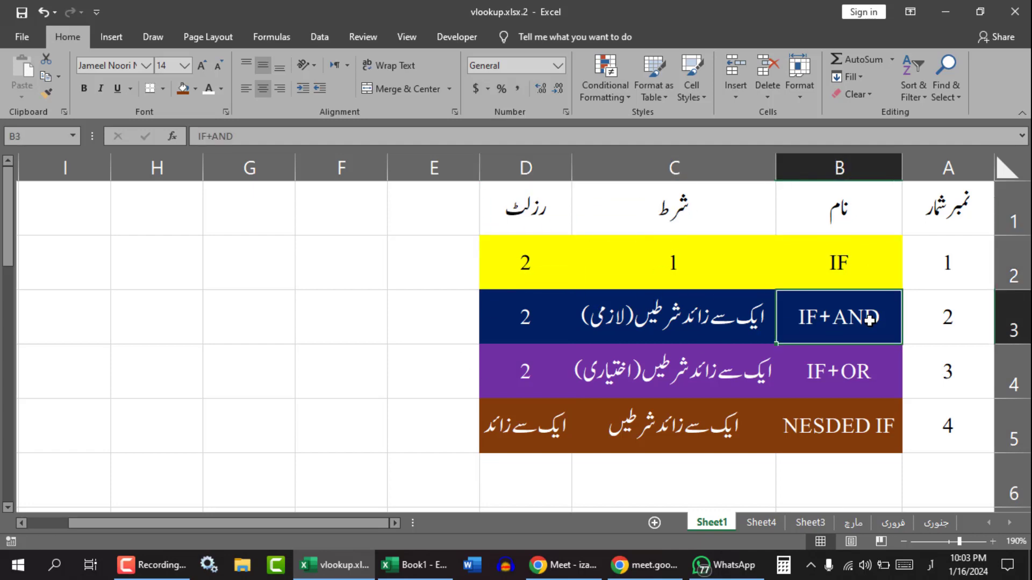
pyautogui.click(734, 321)
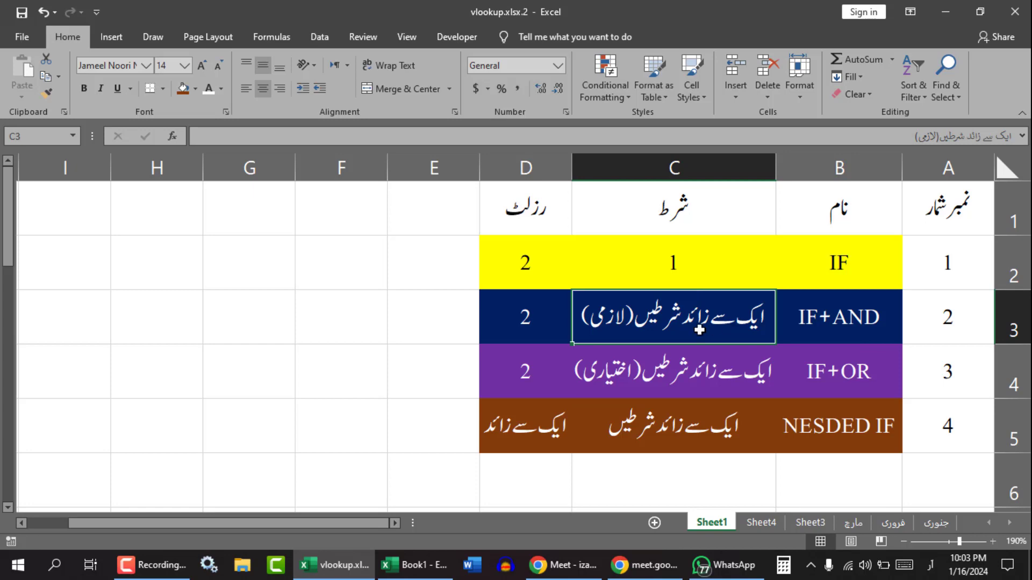
pyautogui.click(520, 322)
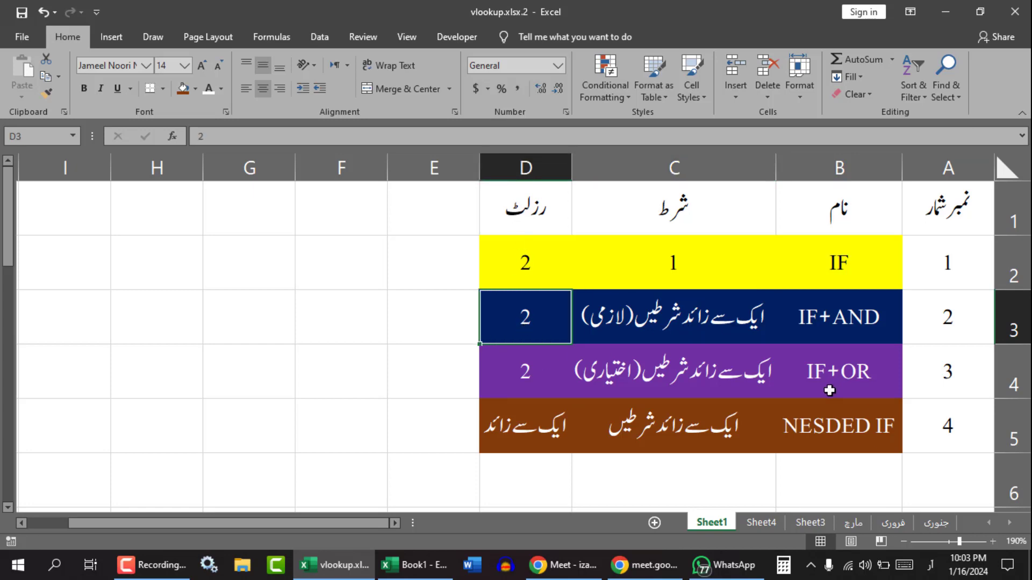
pyautogui.click(725, 331)
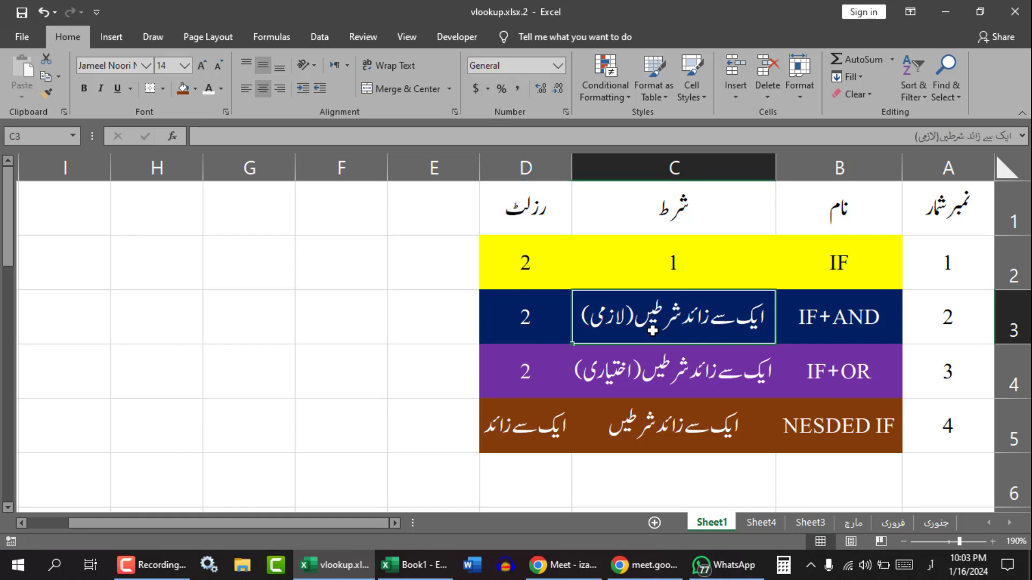
pyautogui.click(525, 317)
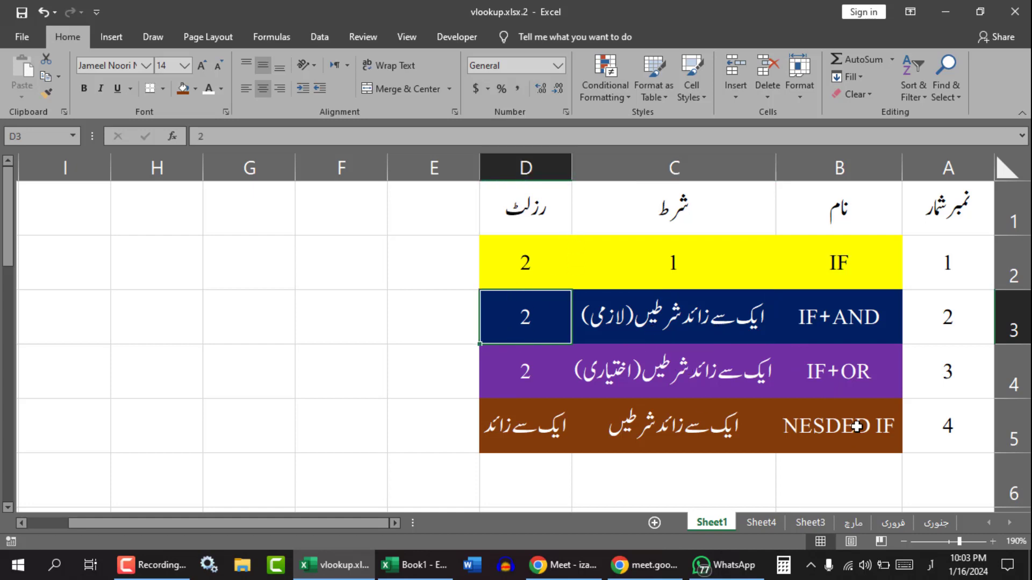
# Review the conditions and results listed for IF+OR and nested IF in the summary table.
pyautogui.click(830, 386)
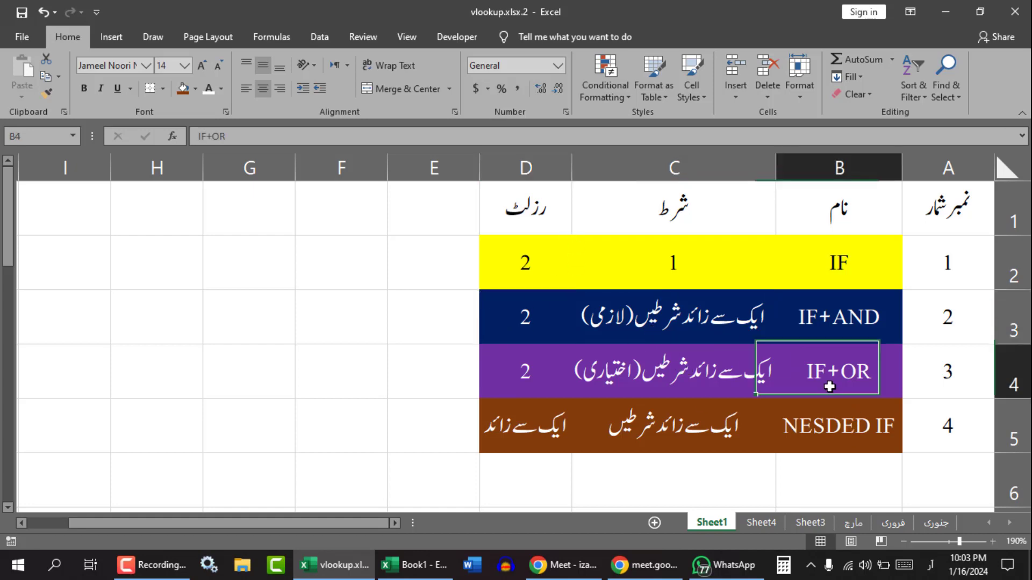
pyautogui.click(717, 375)
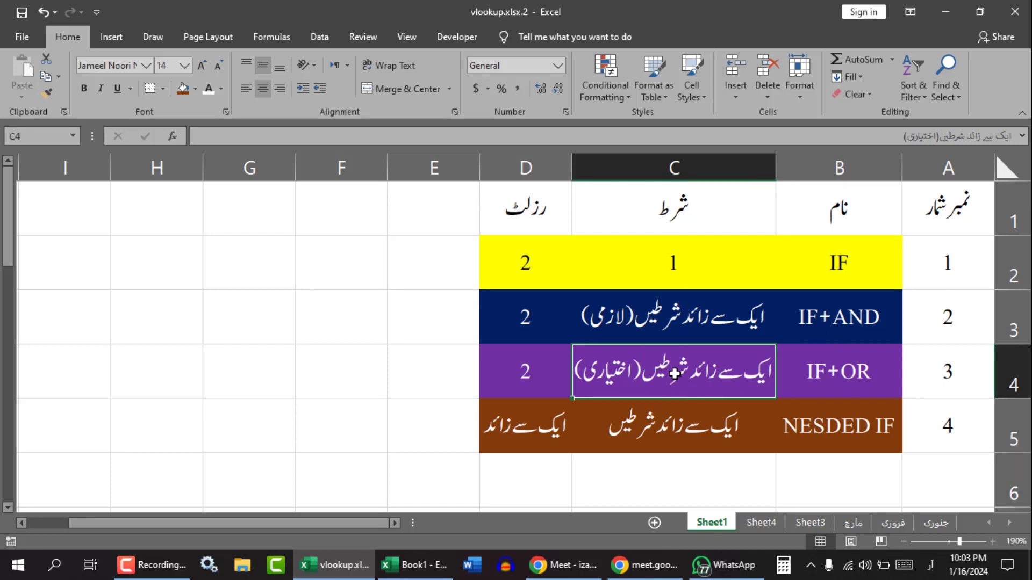
pyautogui.click(538, 380)
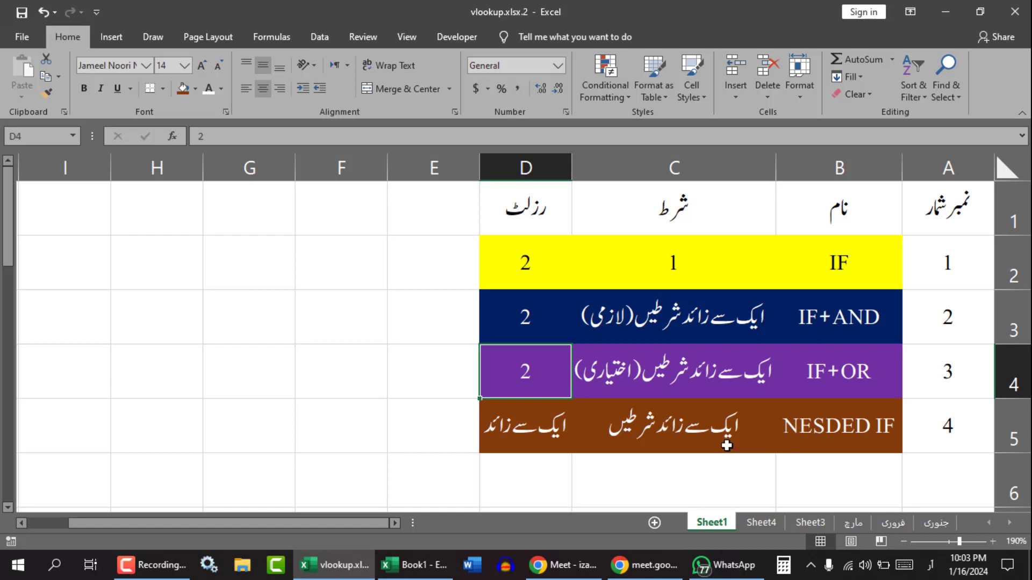
pyautogui.click(557, 437)
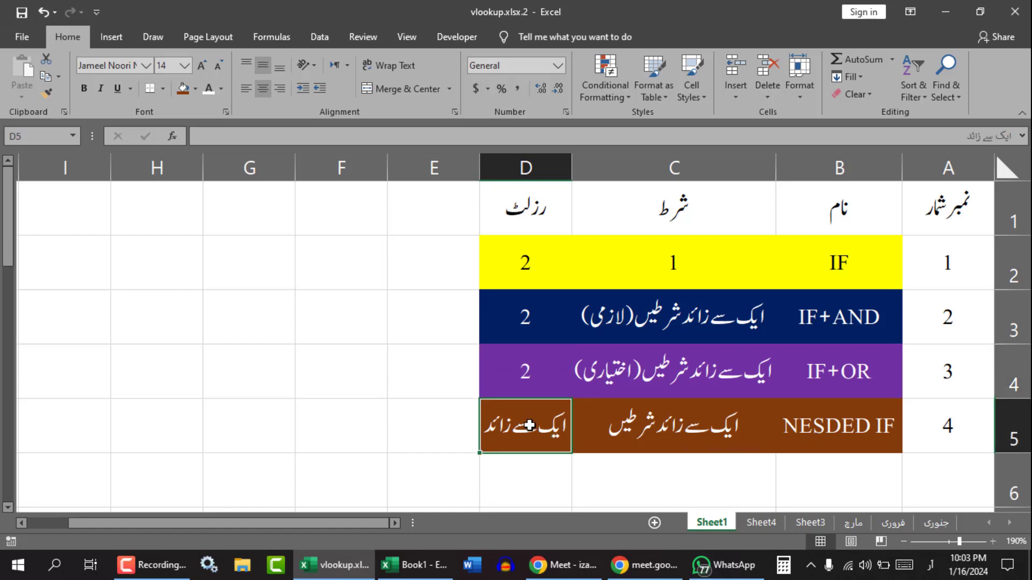
pyautogui.click(533, 263)
pyautogui.click(684, 436)
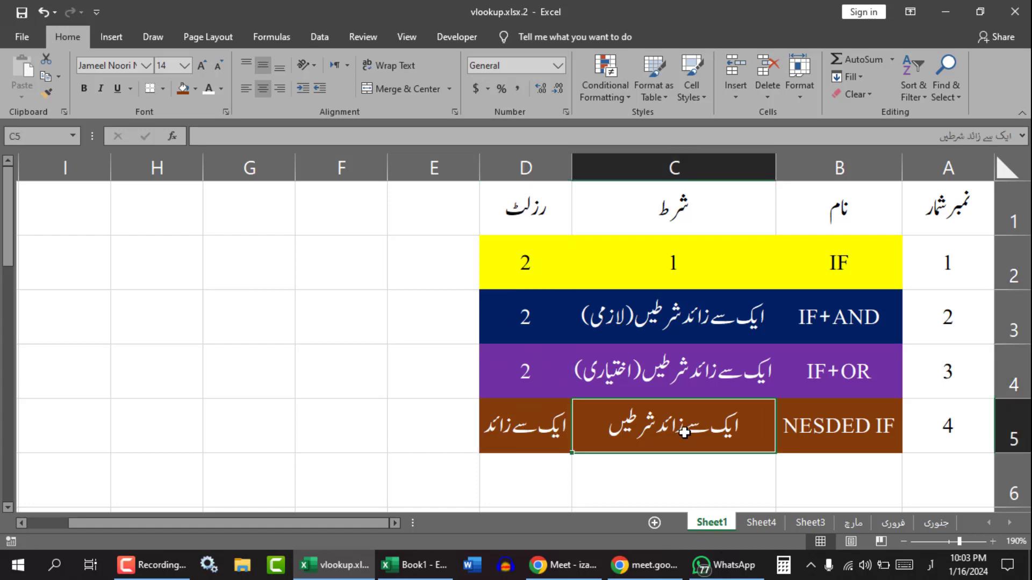
pyautogui.click(533, 445)
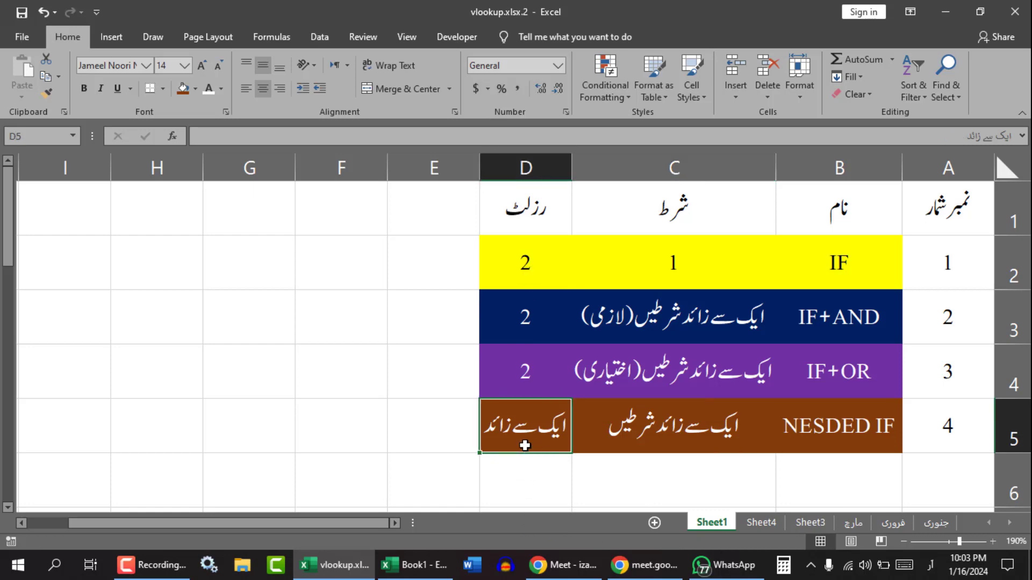